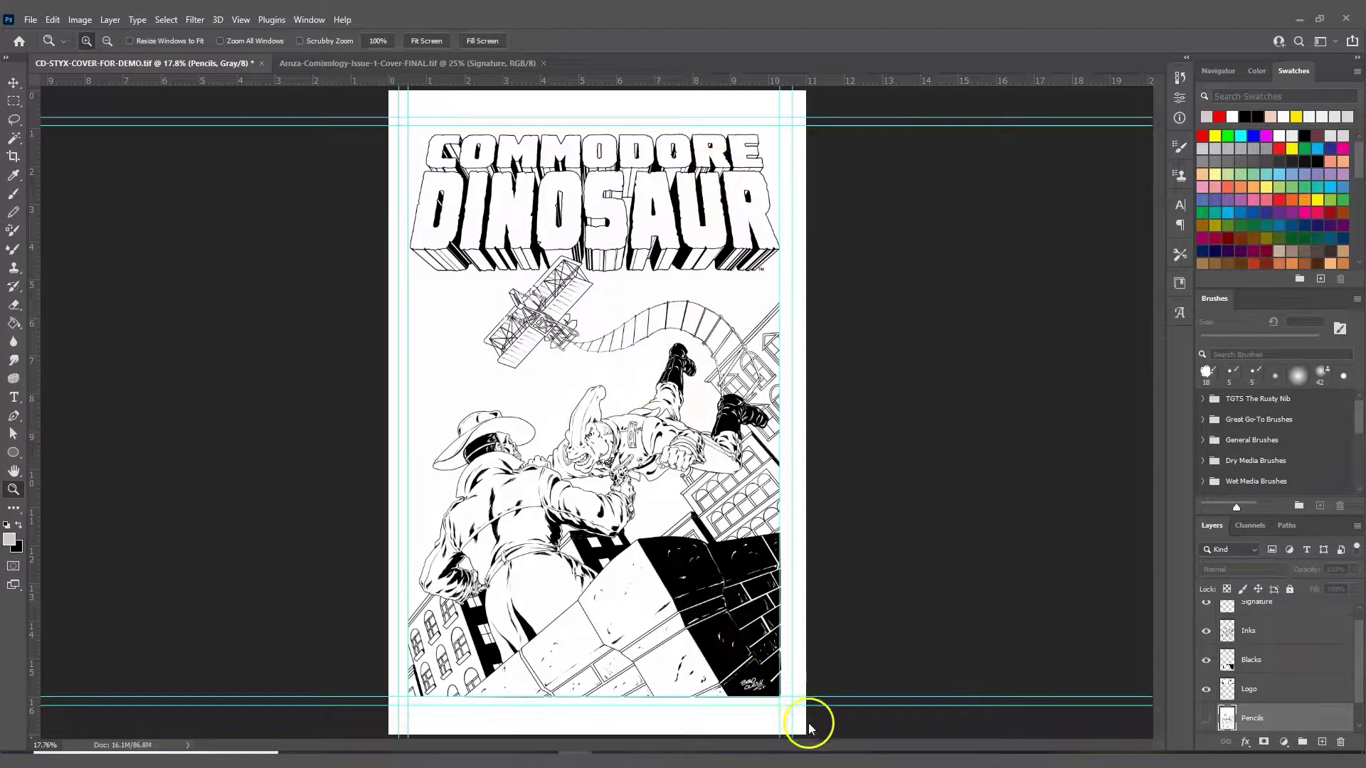
# - Switch to Windows Photo Viewer, page through the Commodore Dinosaur comic from front cover to back cover, and return to Photoshop
pyautogui.click(715, 761)
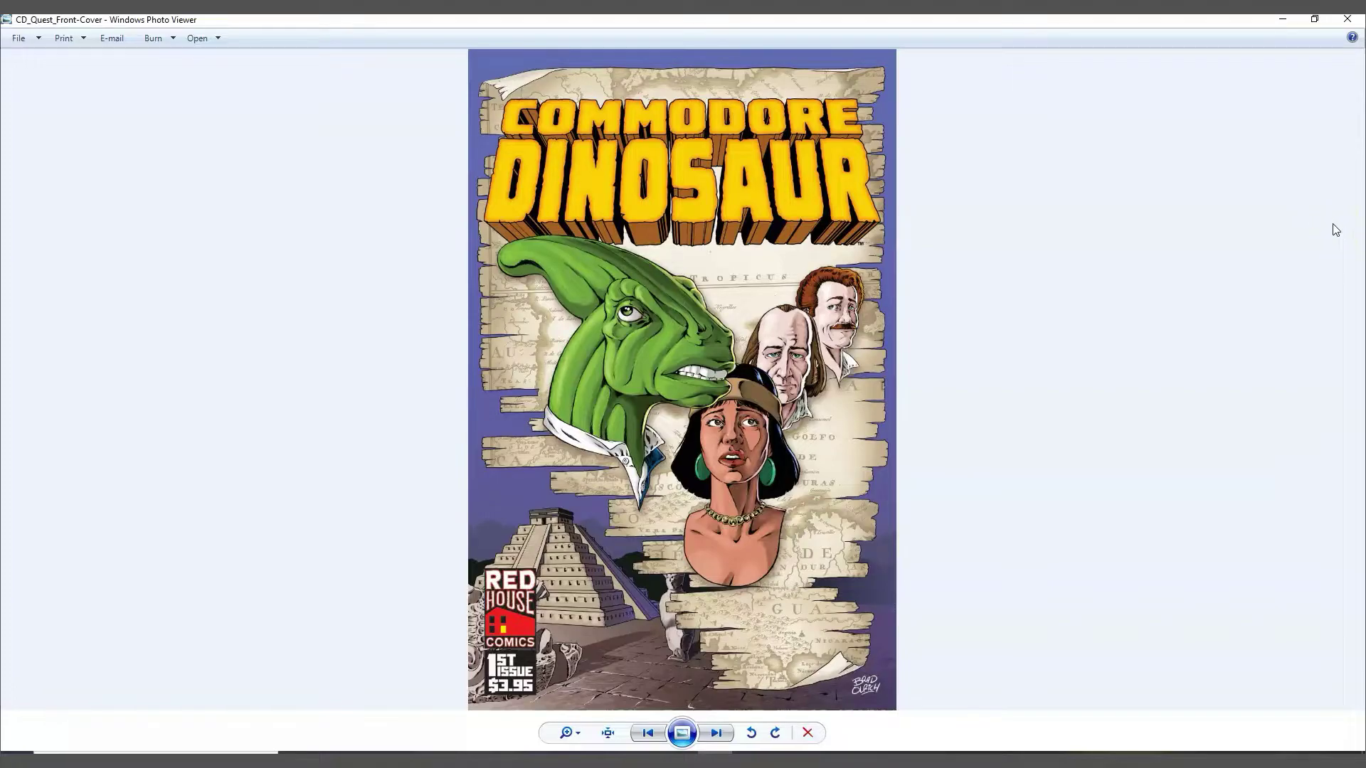
pyautogui.click(716, 734)
pyautogui.click(716, 733)
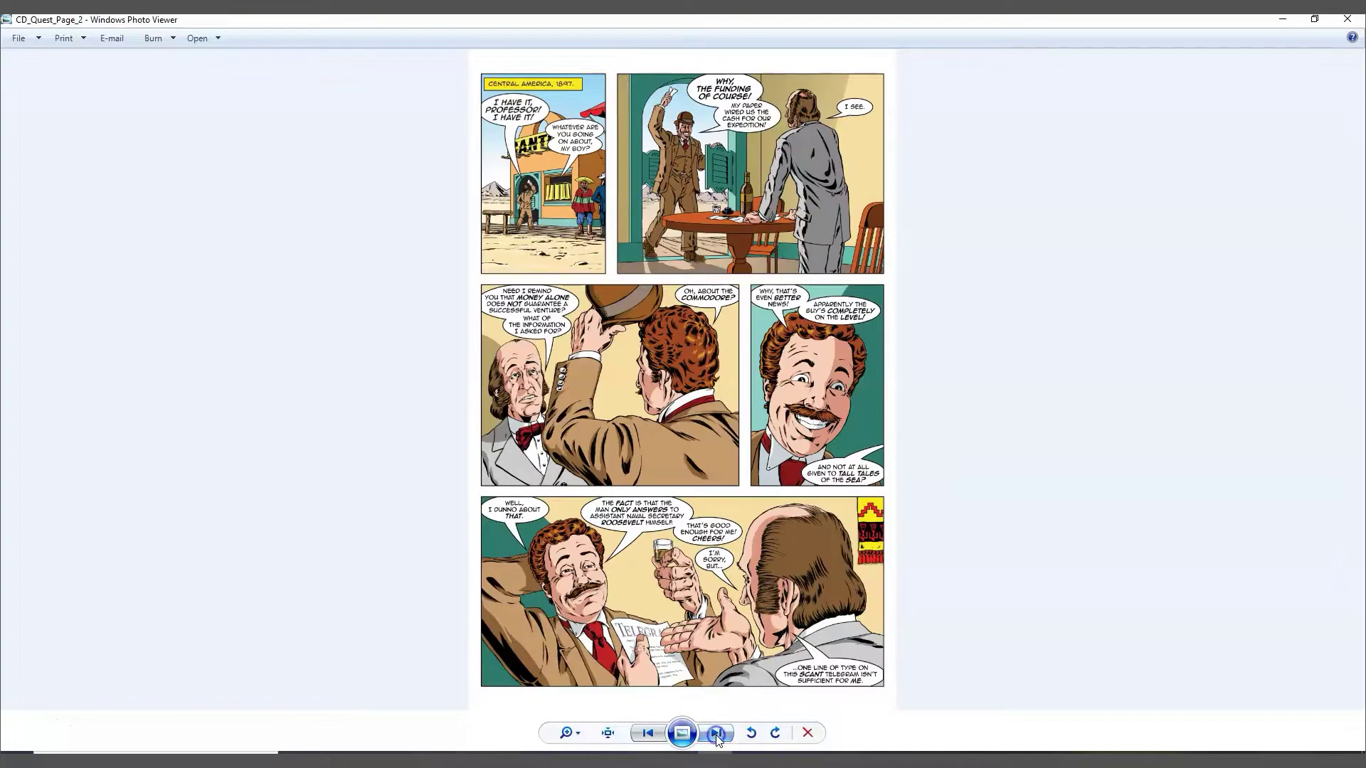
pyautogui.click(716, 733)
pyautogui.click(716, 734)
pyautogui.click(716, 733)
pyautogui.click(716, 733)
pyautogui.click(716, 733)
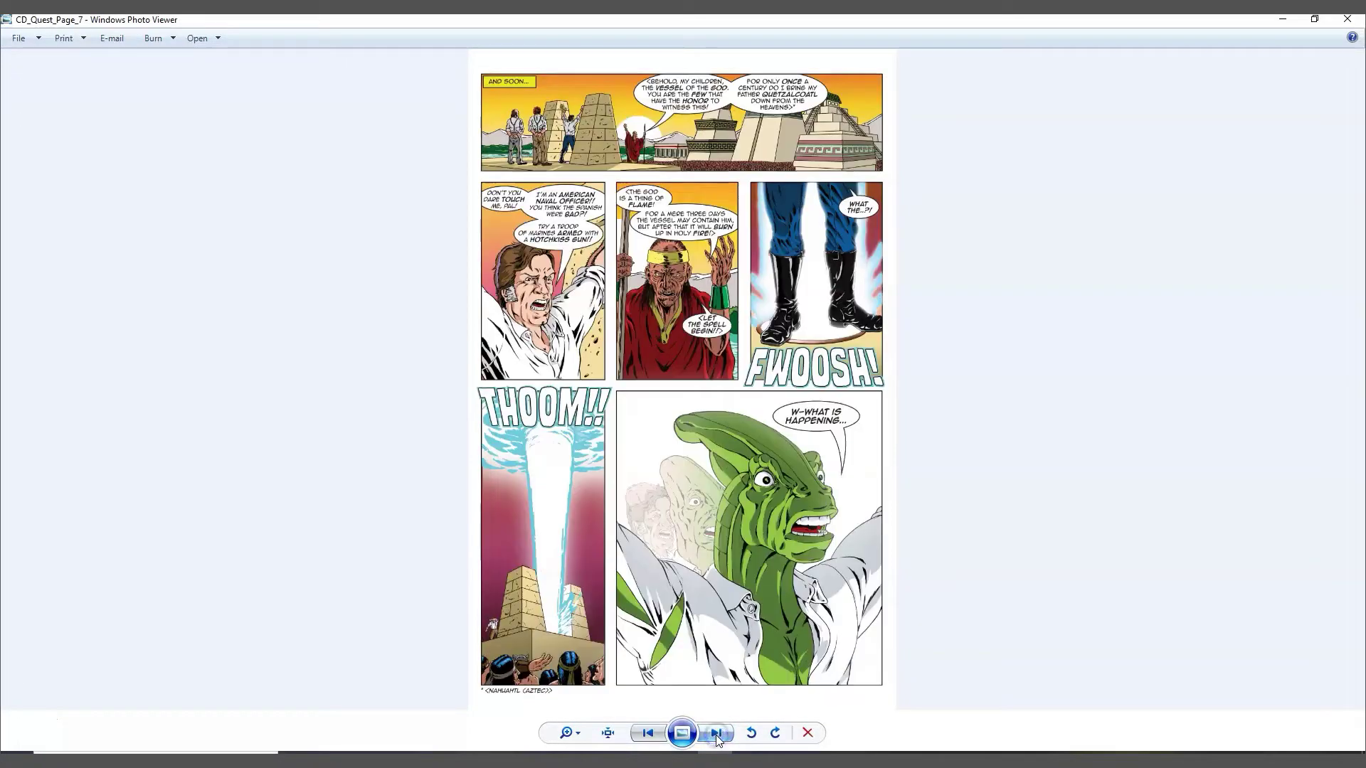
pyautogui.click(716, 734)
pyautogui.click(717, 734)
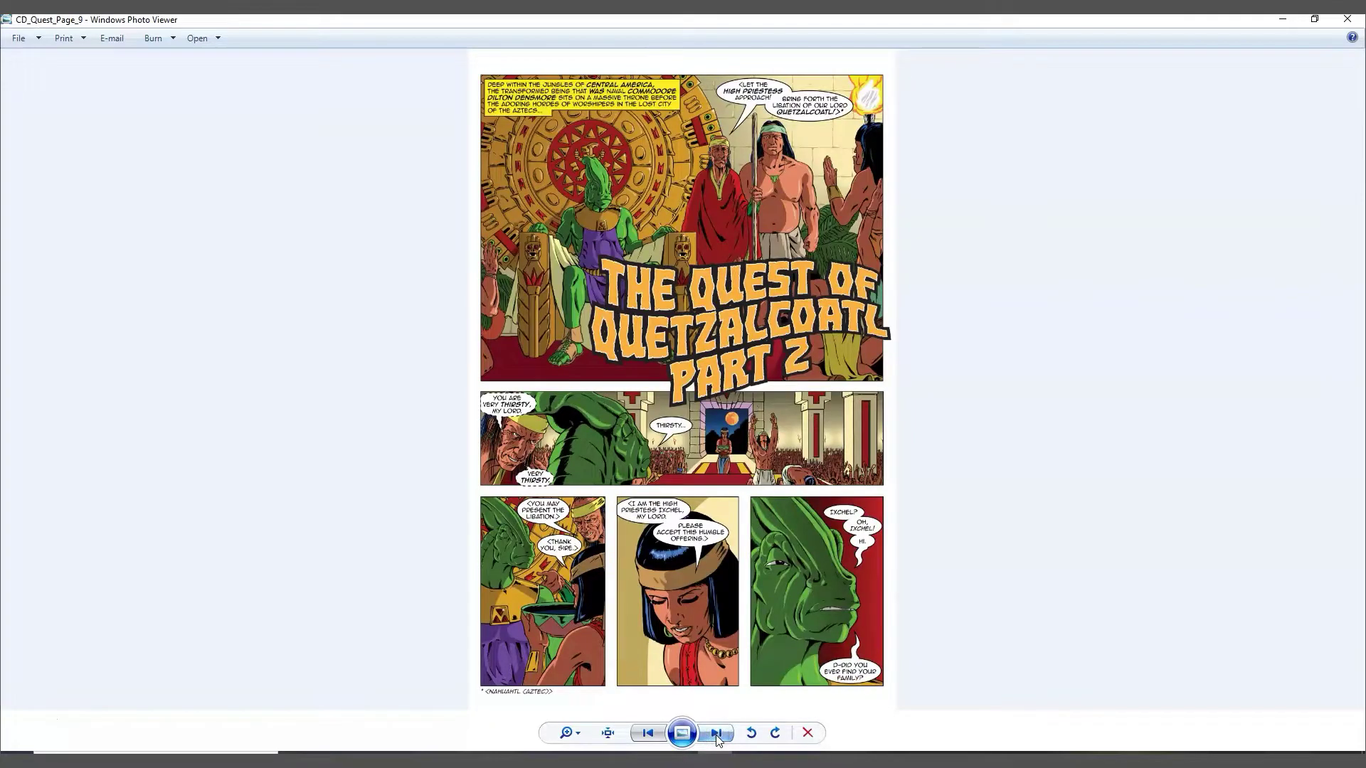
pyautogui.click(716, 734)
pyautogui.click(716, 734)
pyautogui.click(715, 734)
pyautogui.click(715, 733)
pyautogui.click(716, 733)
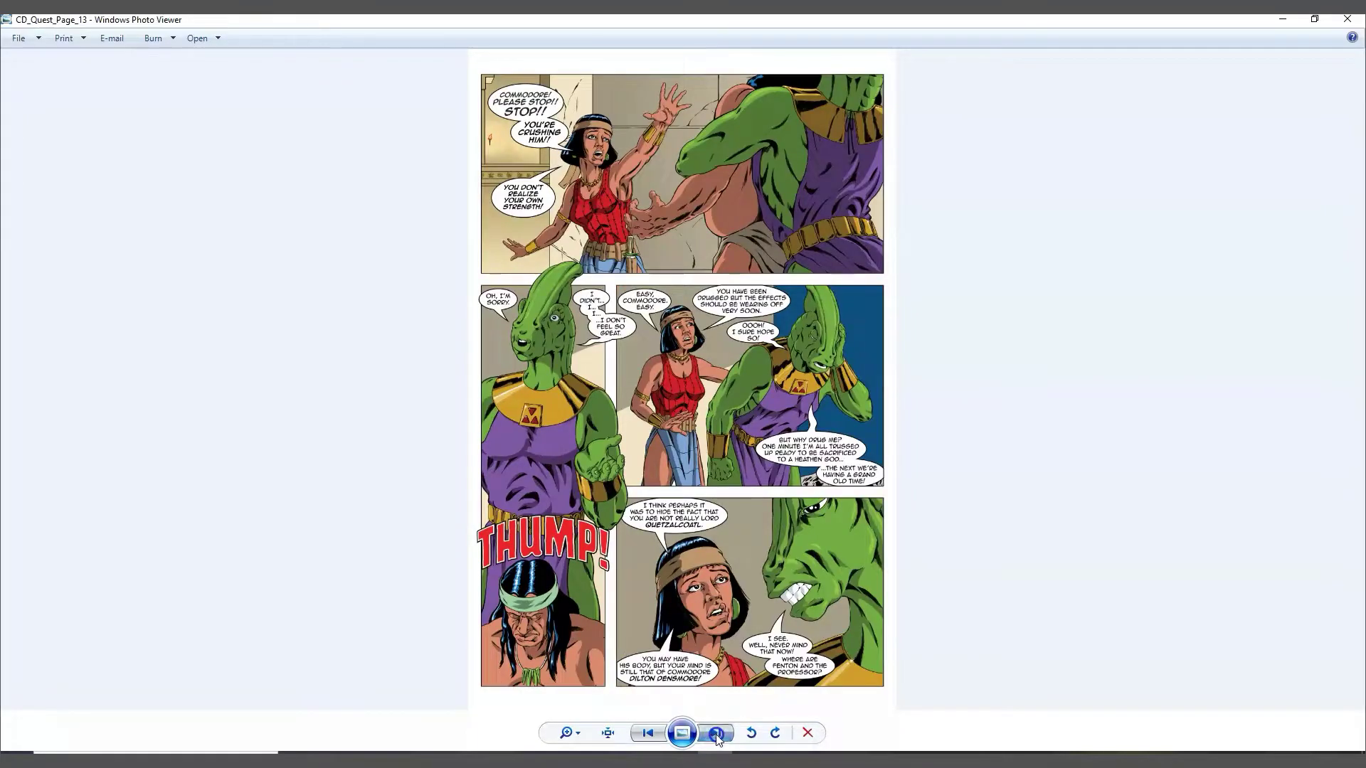
pyautogui.click(715, 734)
pyautogui.click(715, 734)
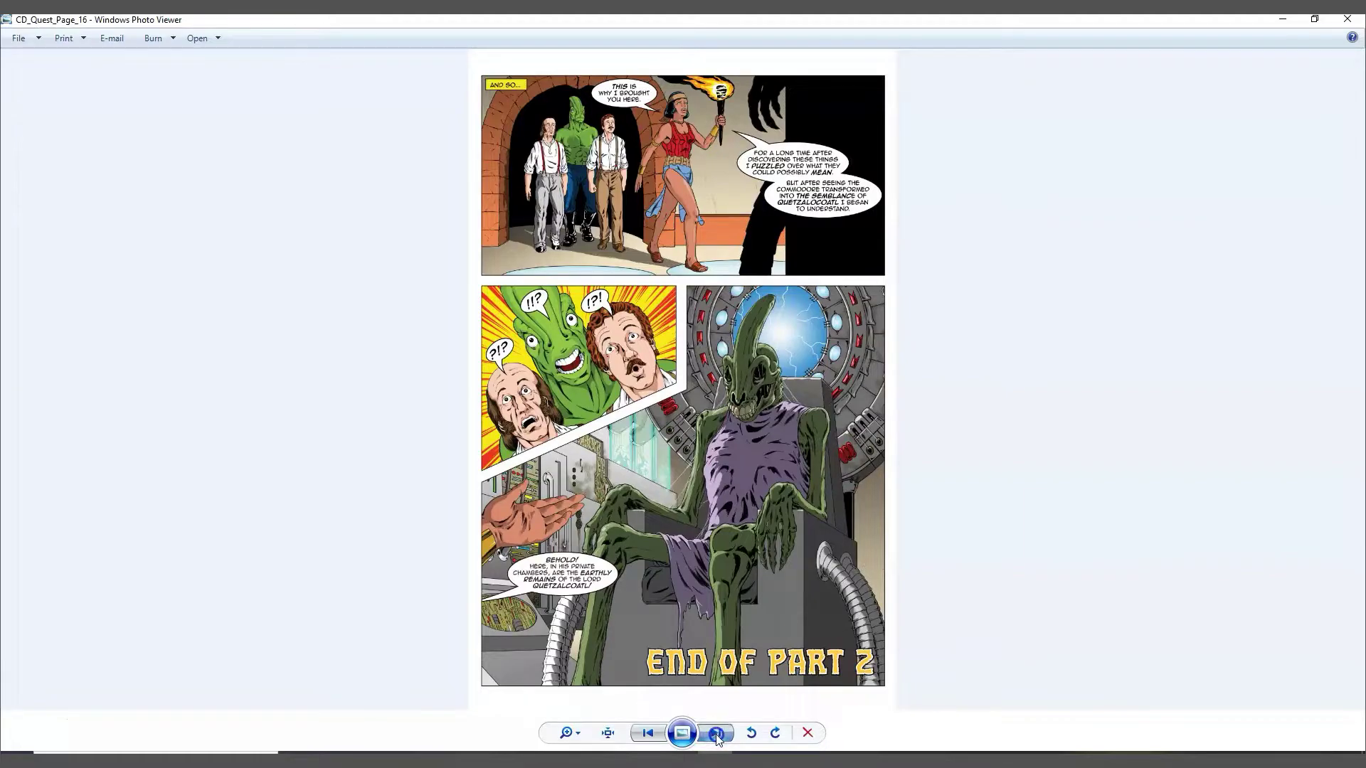
pyautogui.click(716, 733)
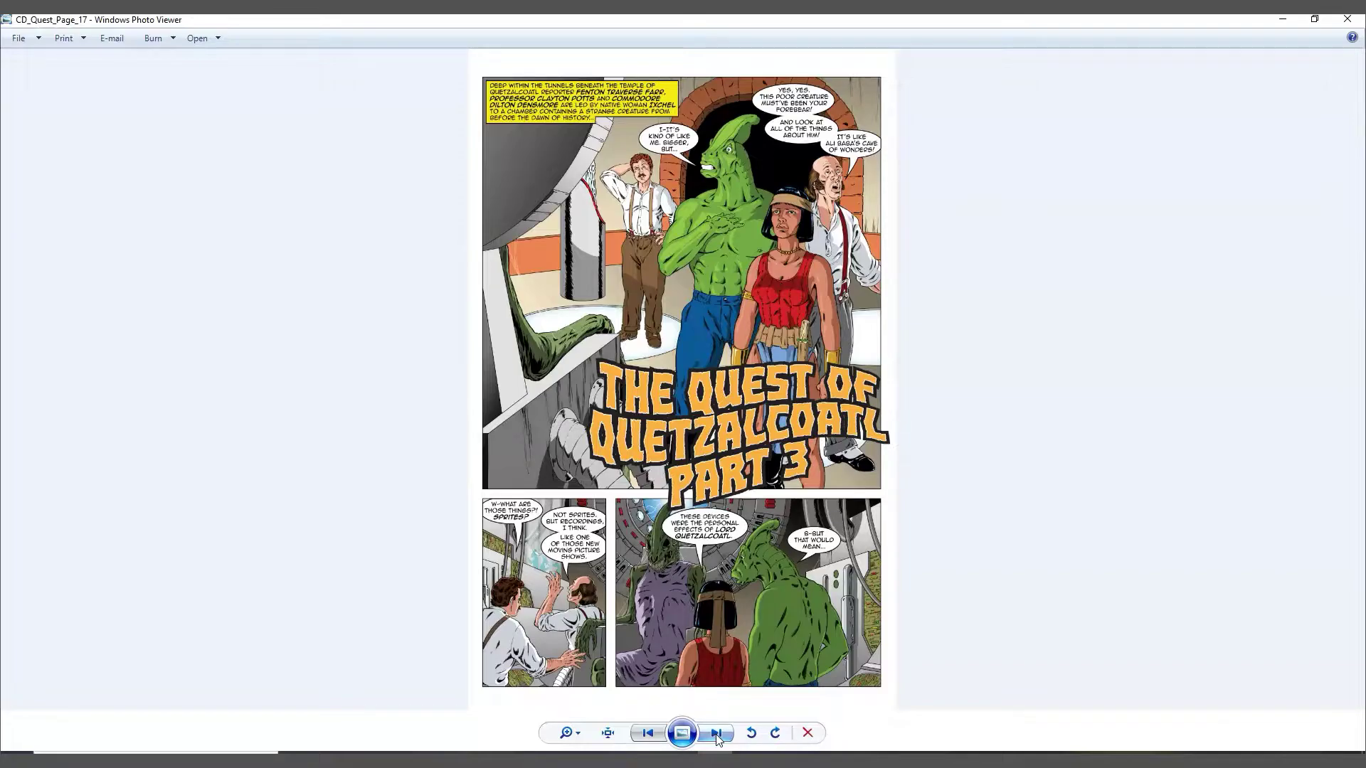
pyautogui.click(716, 735)
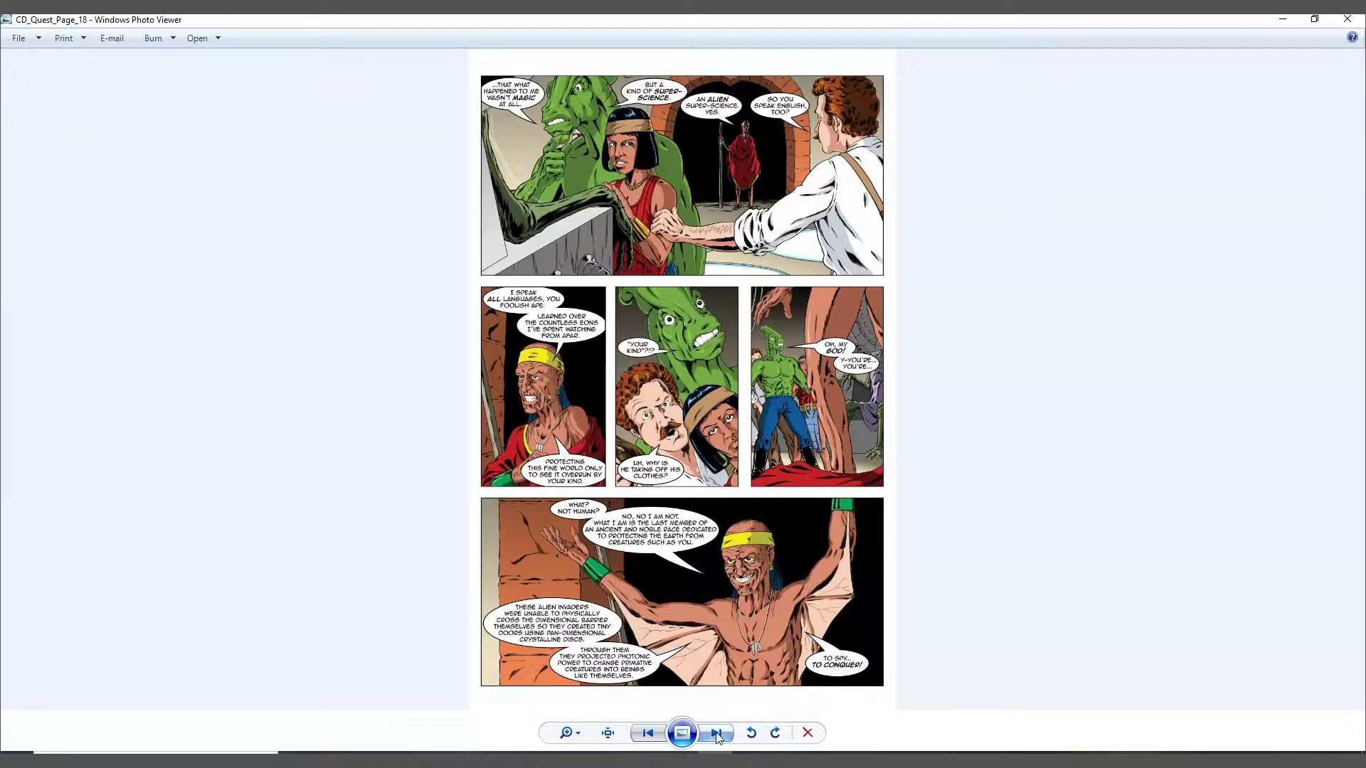
pyautogui.click(717, 735)
pyautogui.click(717, 735)
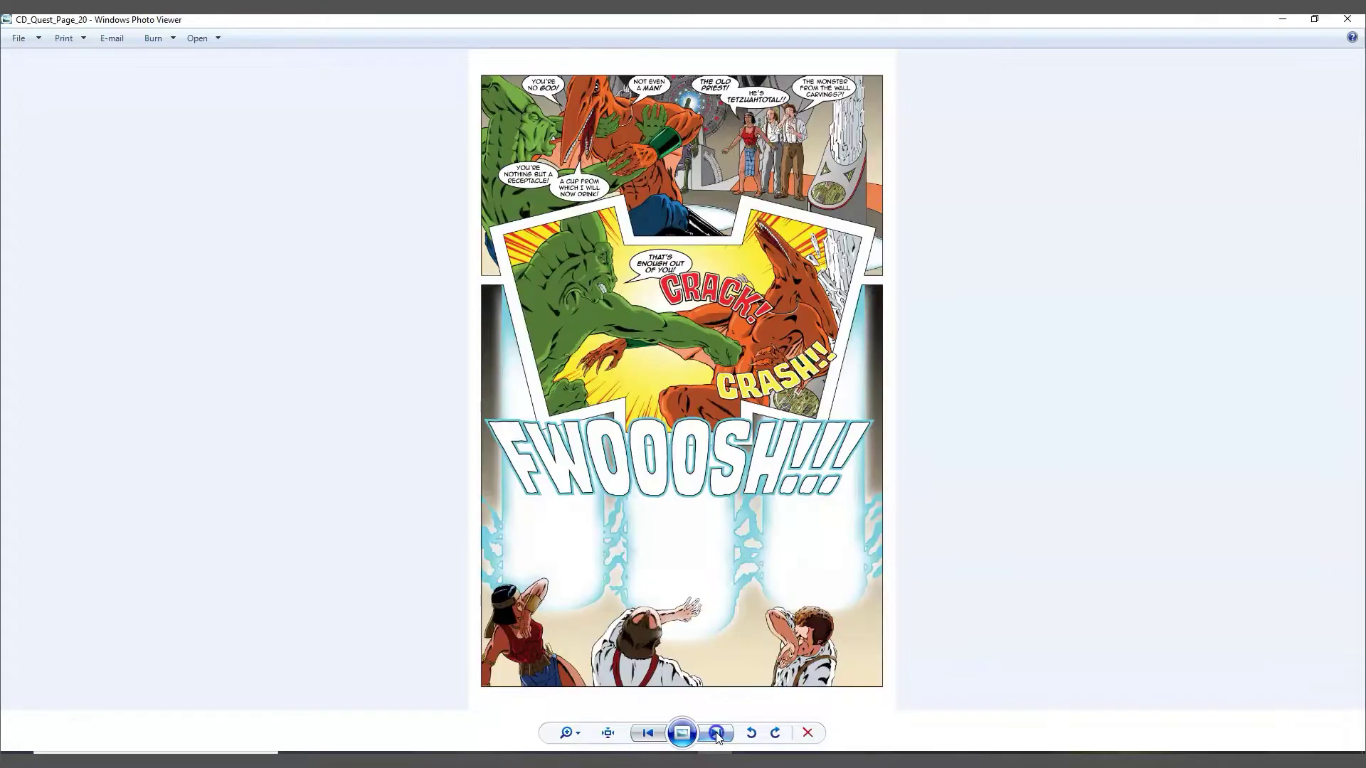
pyautogui.click(717, 735)
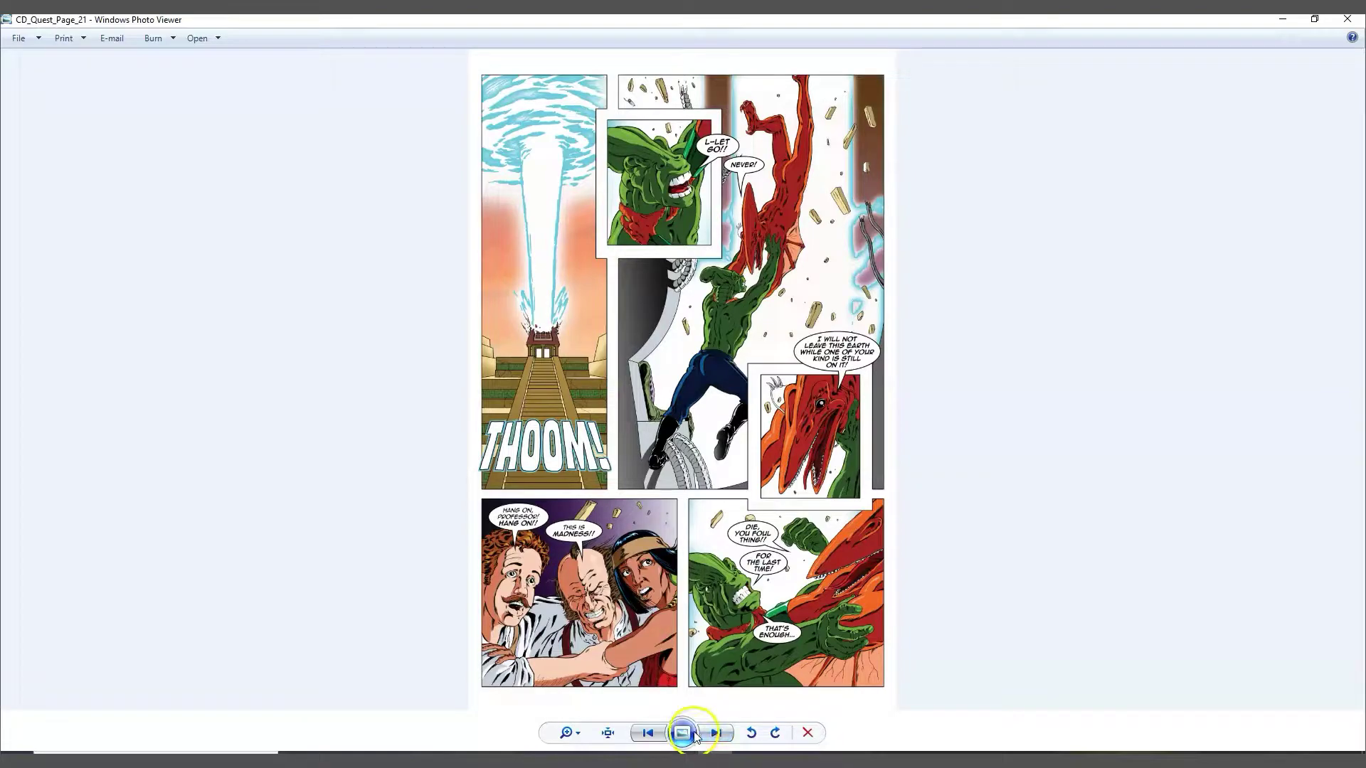
pyautogui.click(717, 734)
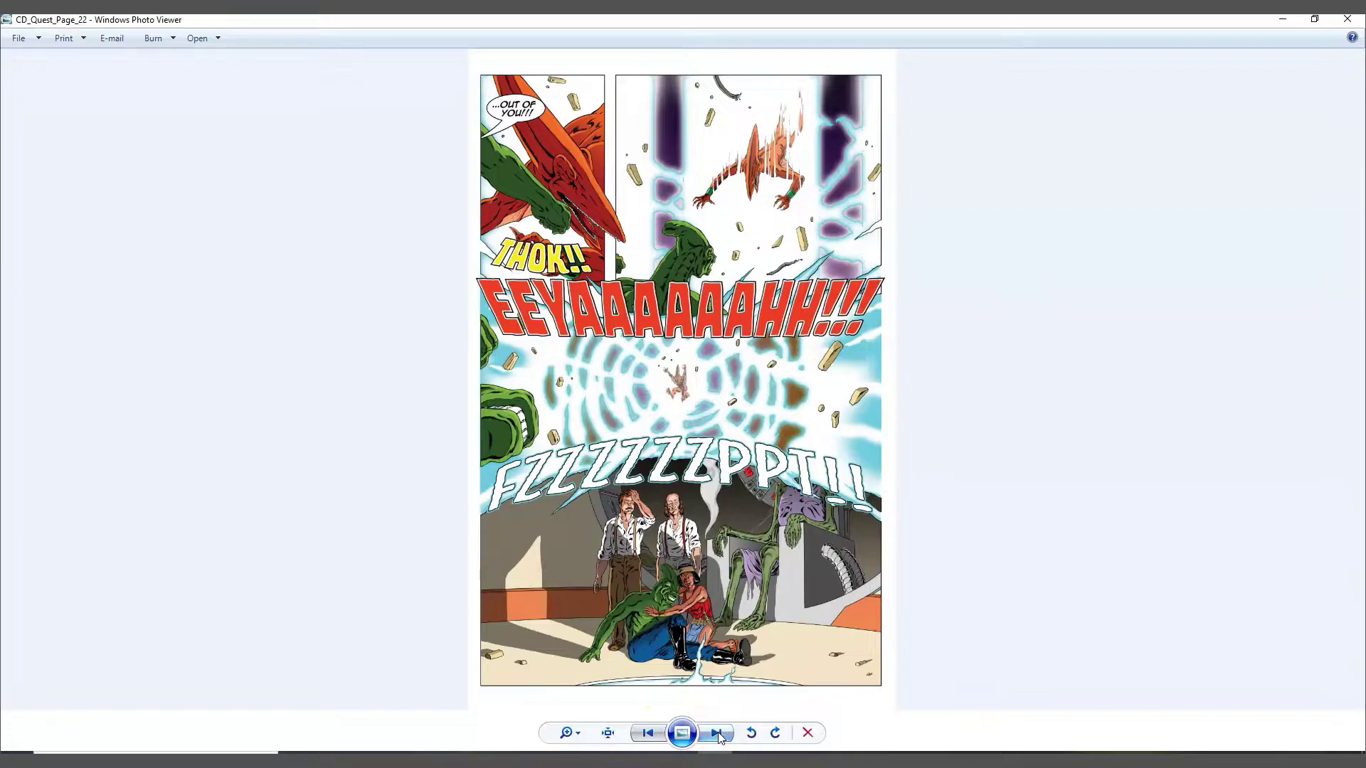
pyautogui.click(717, 734)
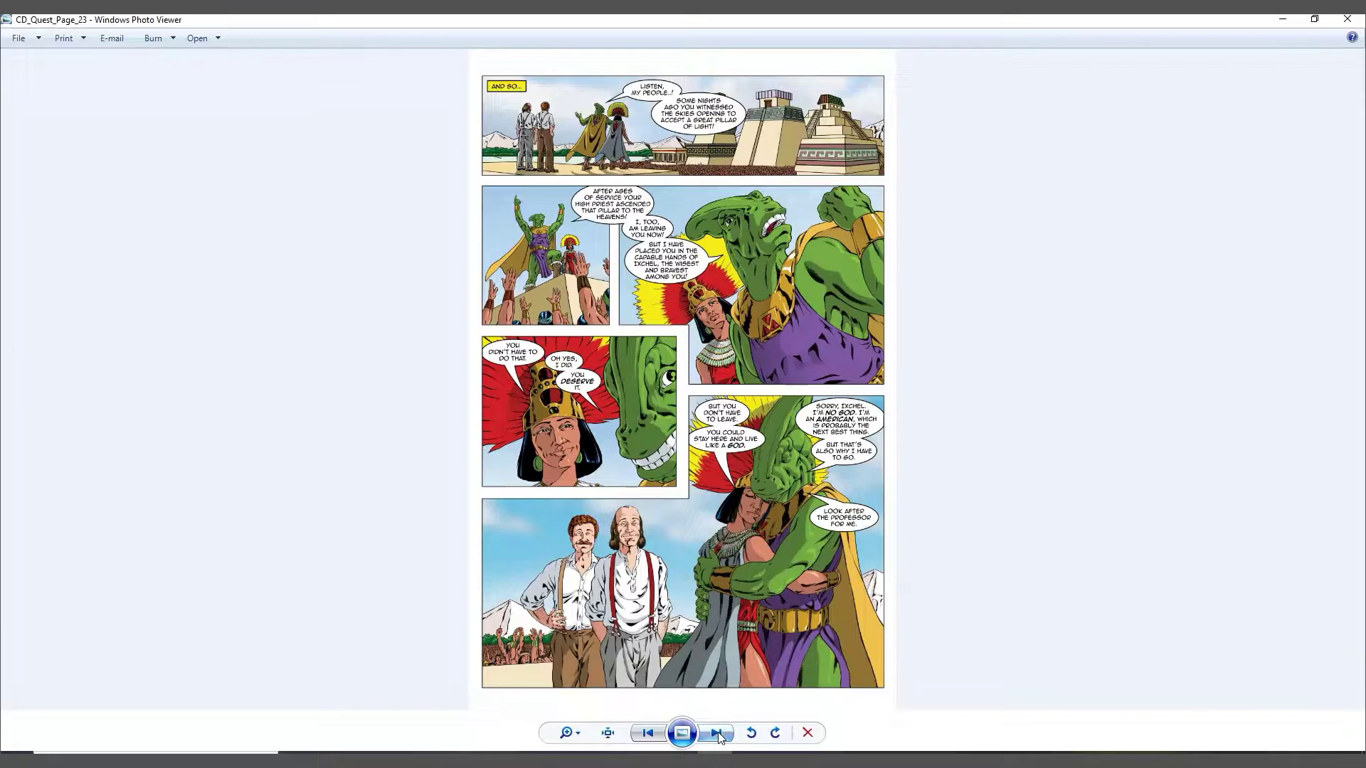
pyautogui.click(719, 732)
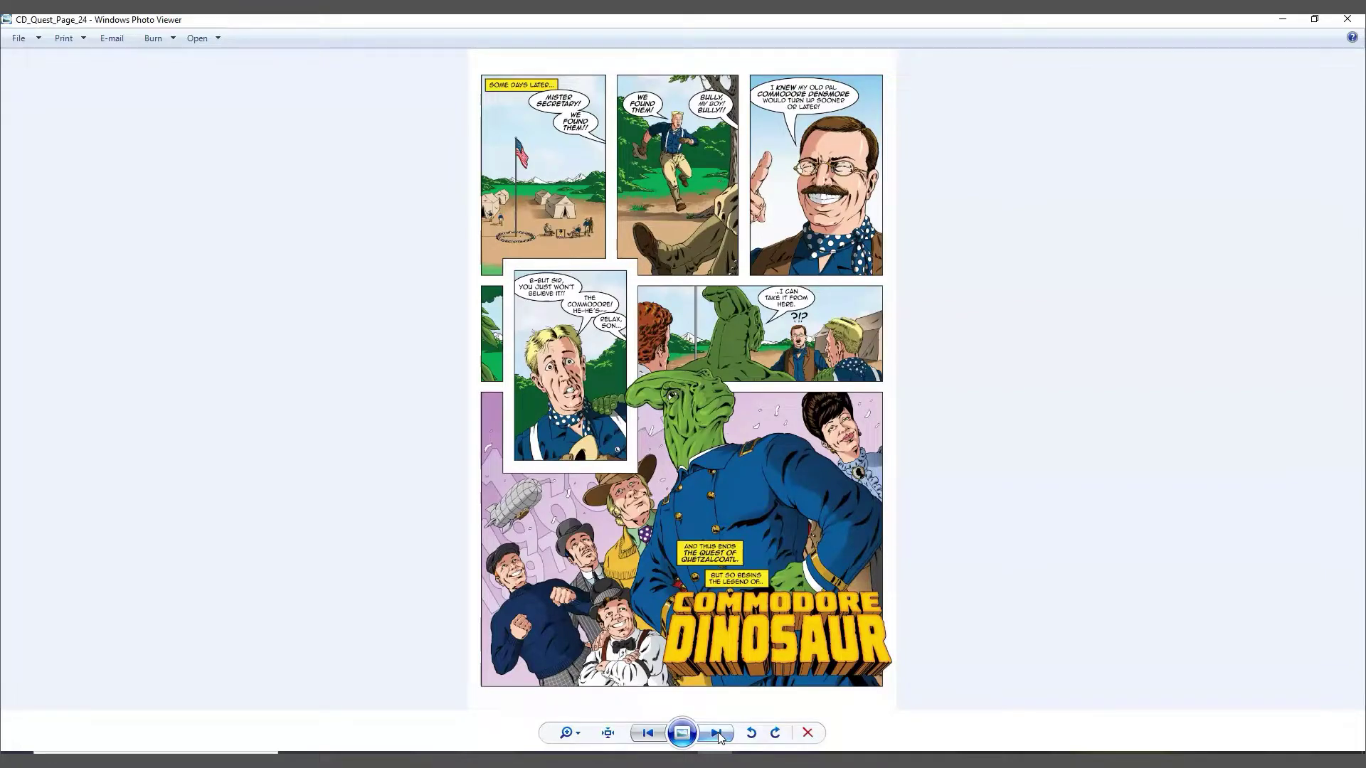
pyautogui.click(719, 736)
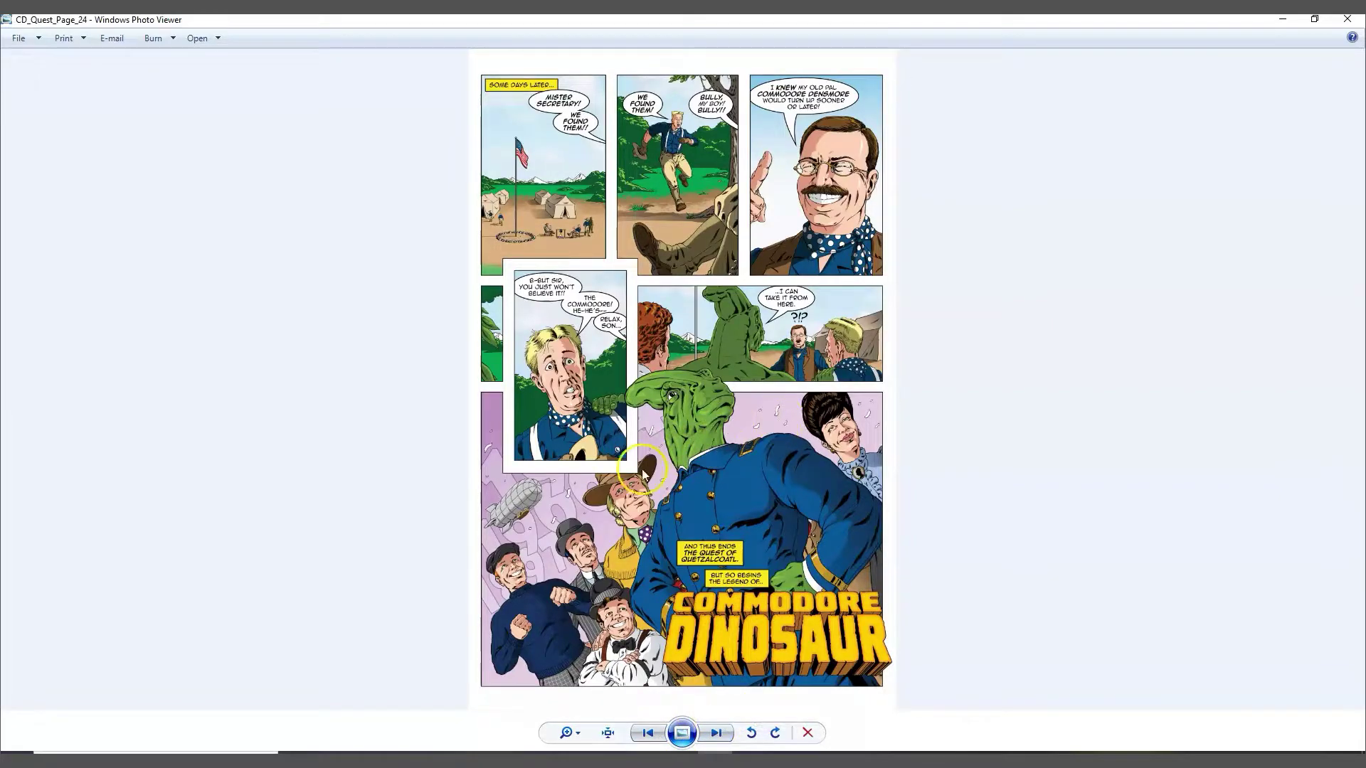
pyautogui.click(716, 733)
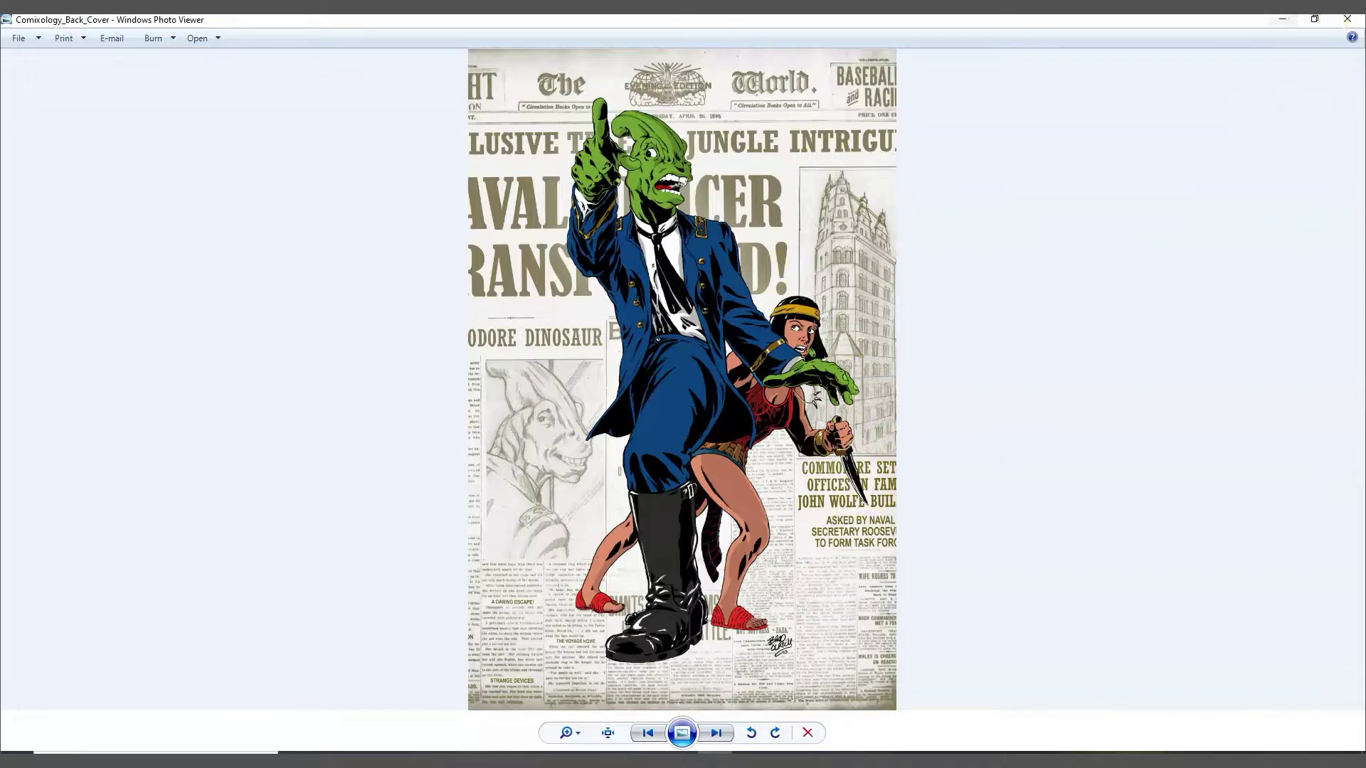
pyautogui.click(1280, 21)
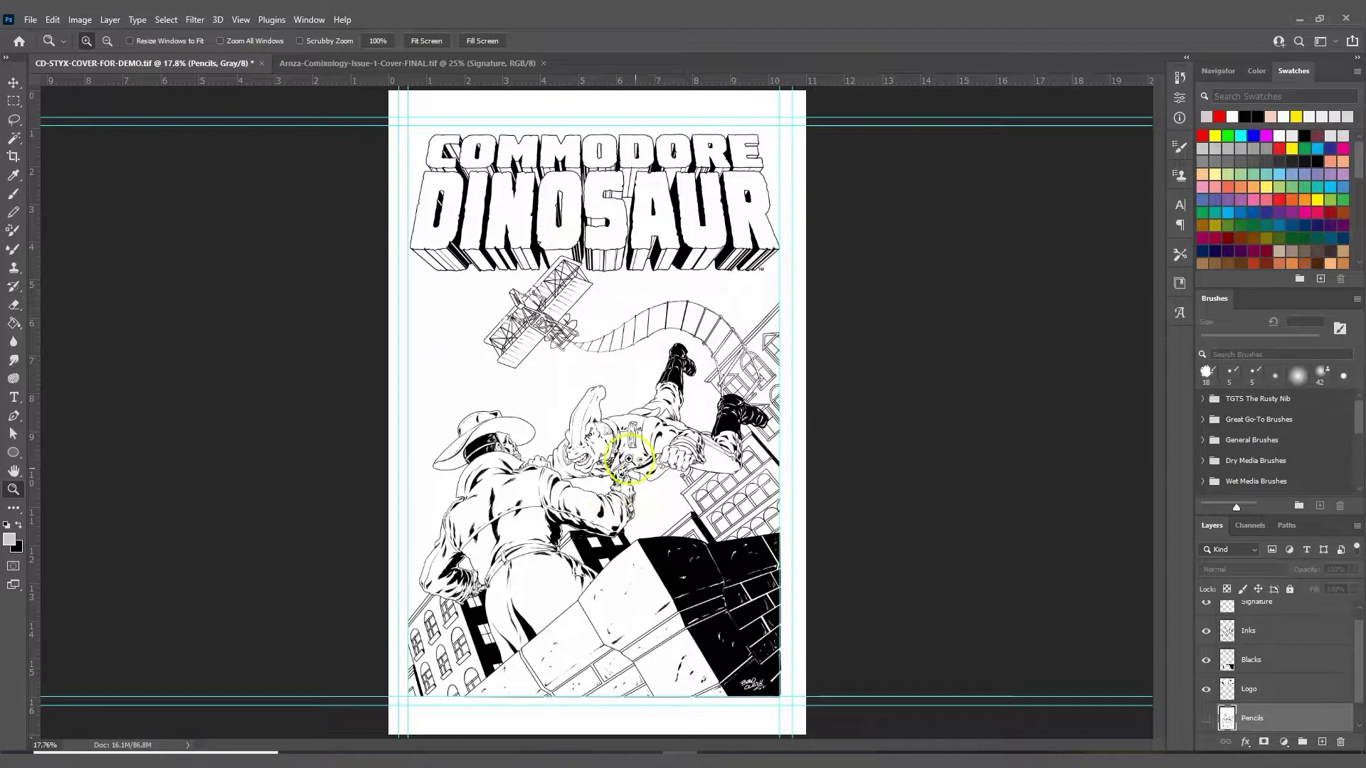
# - Examine the finished Arnza cover document and its layer stack
pyautogui.click(435, 62)
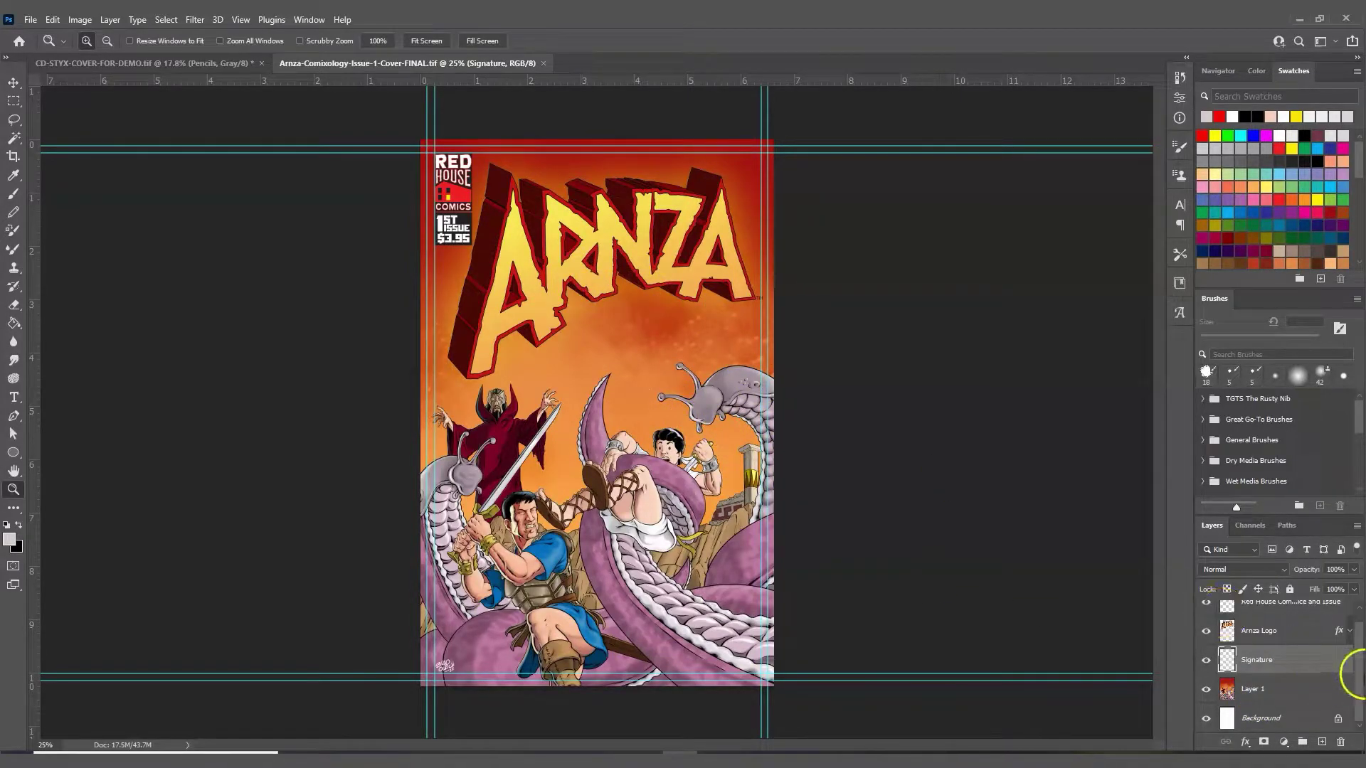
pyautogui.scroll(1, 1357, 666)
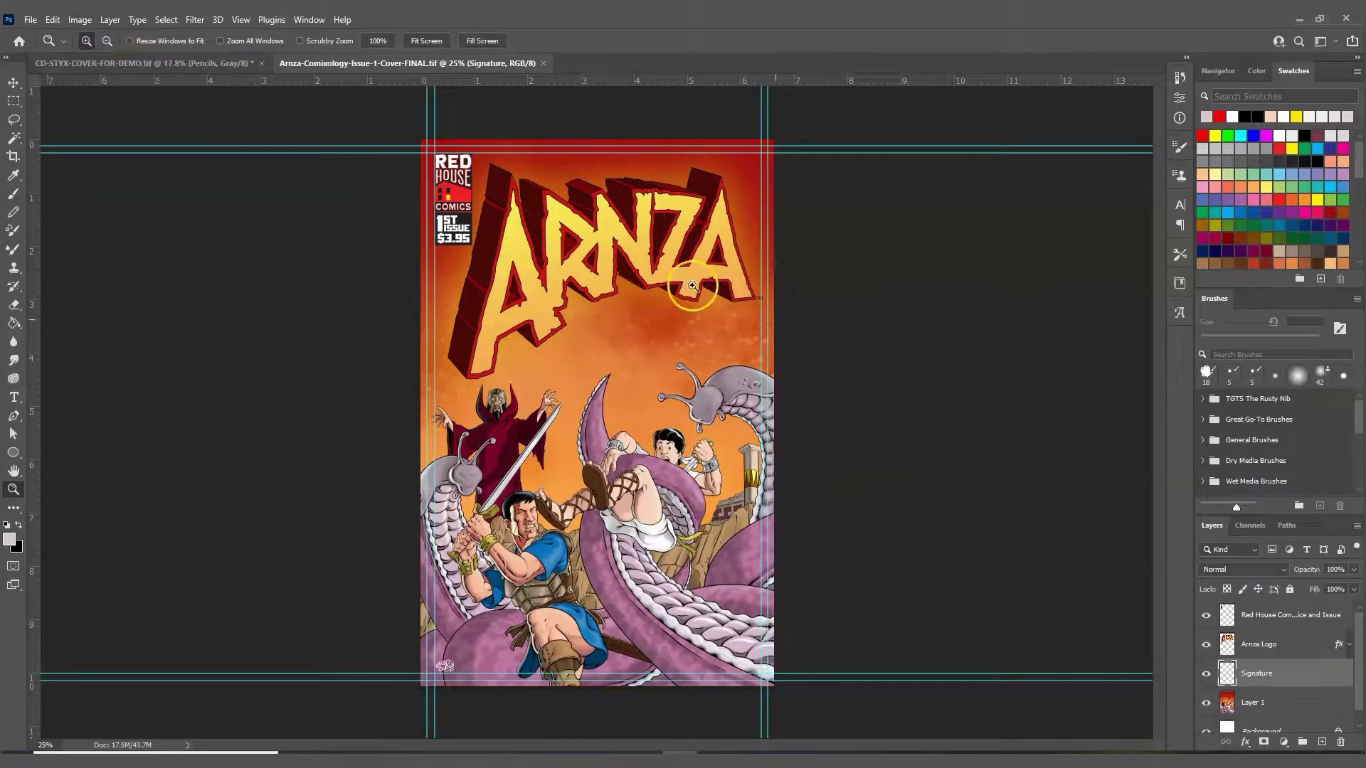
pyautogui.click(831, 371)
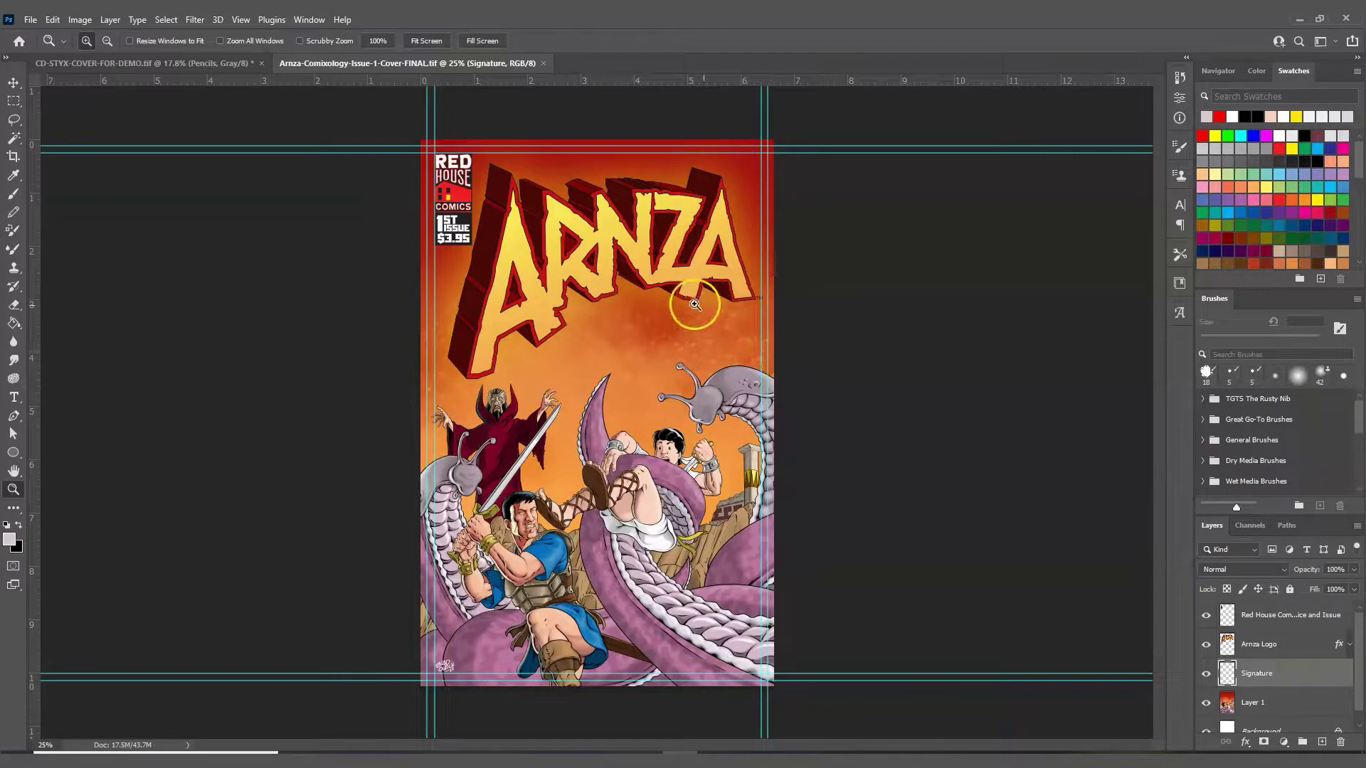
# - Return to the CD-STYX-COVER-FOR-DEMO.tif document and hide its Logo layer
pyautogui.click(188, 62)
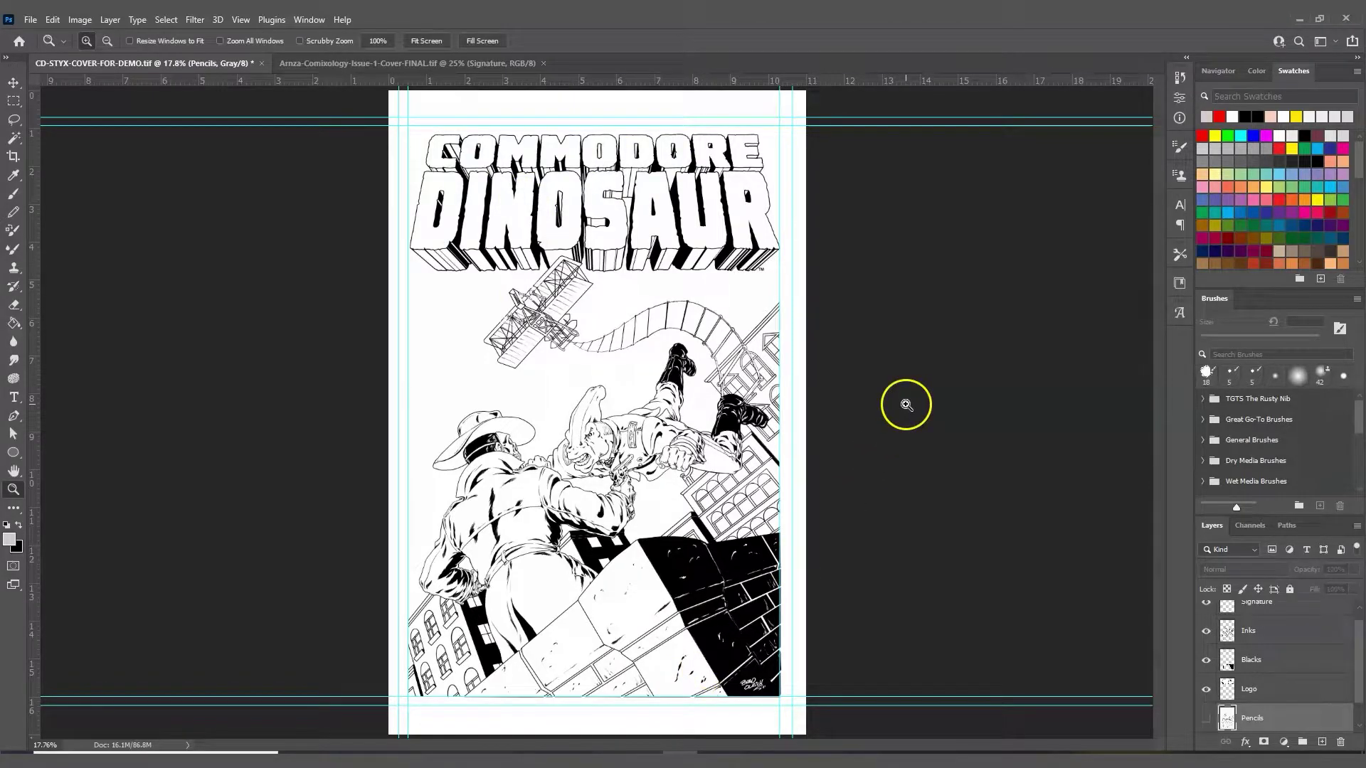
pyautogui.click(1360, 642)
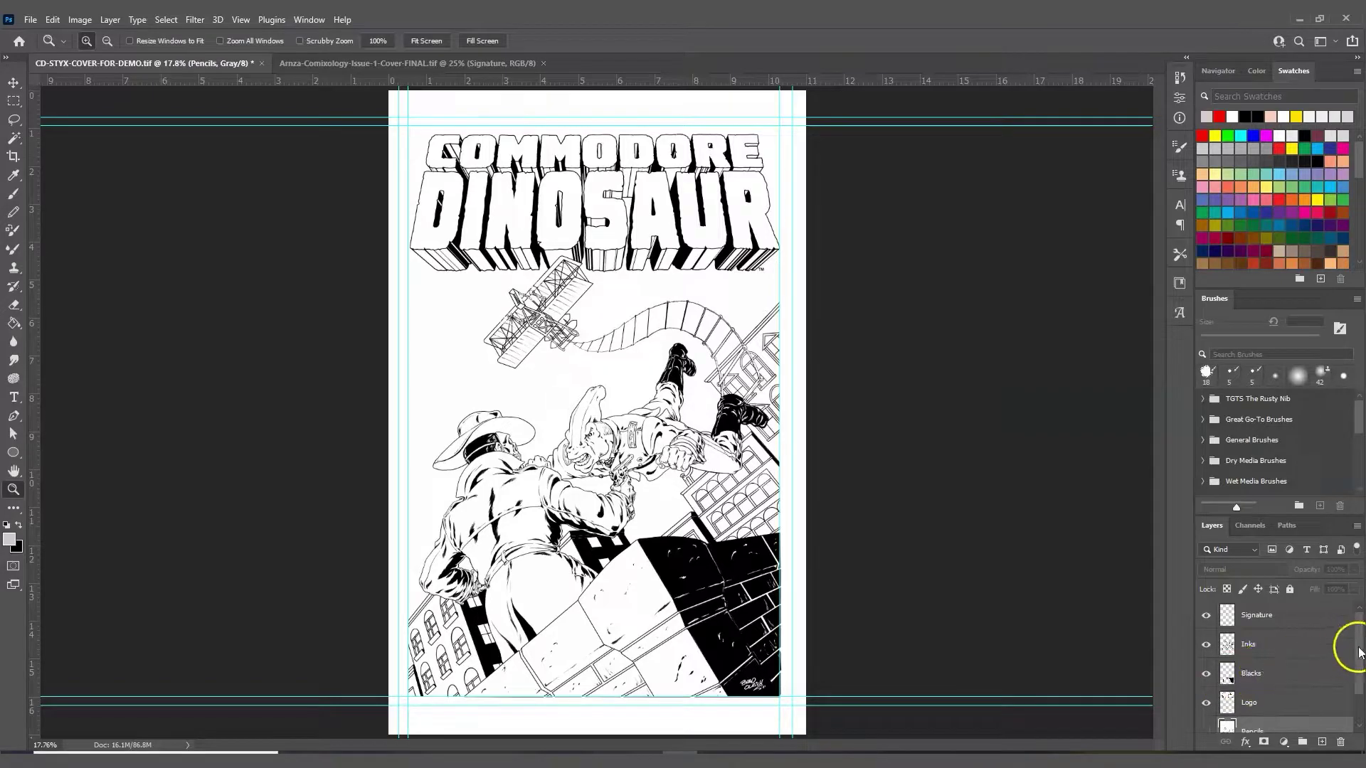
pyautogui.moveTo(1360, 655); pyautogui.dragTo(1357, 674)
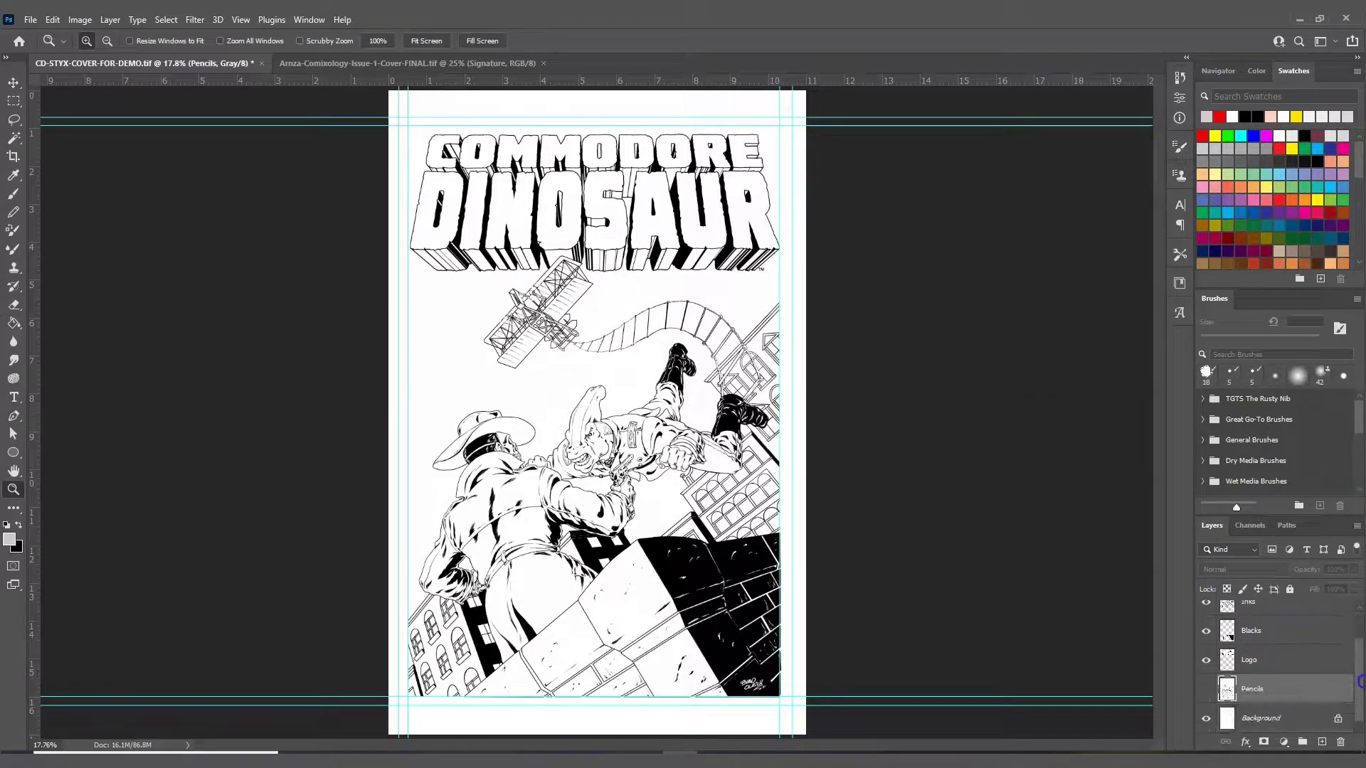
pyautogui.click(1207, 661)
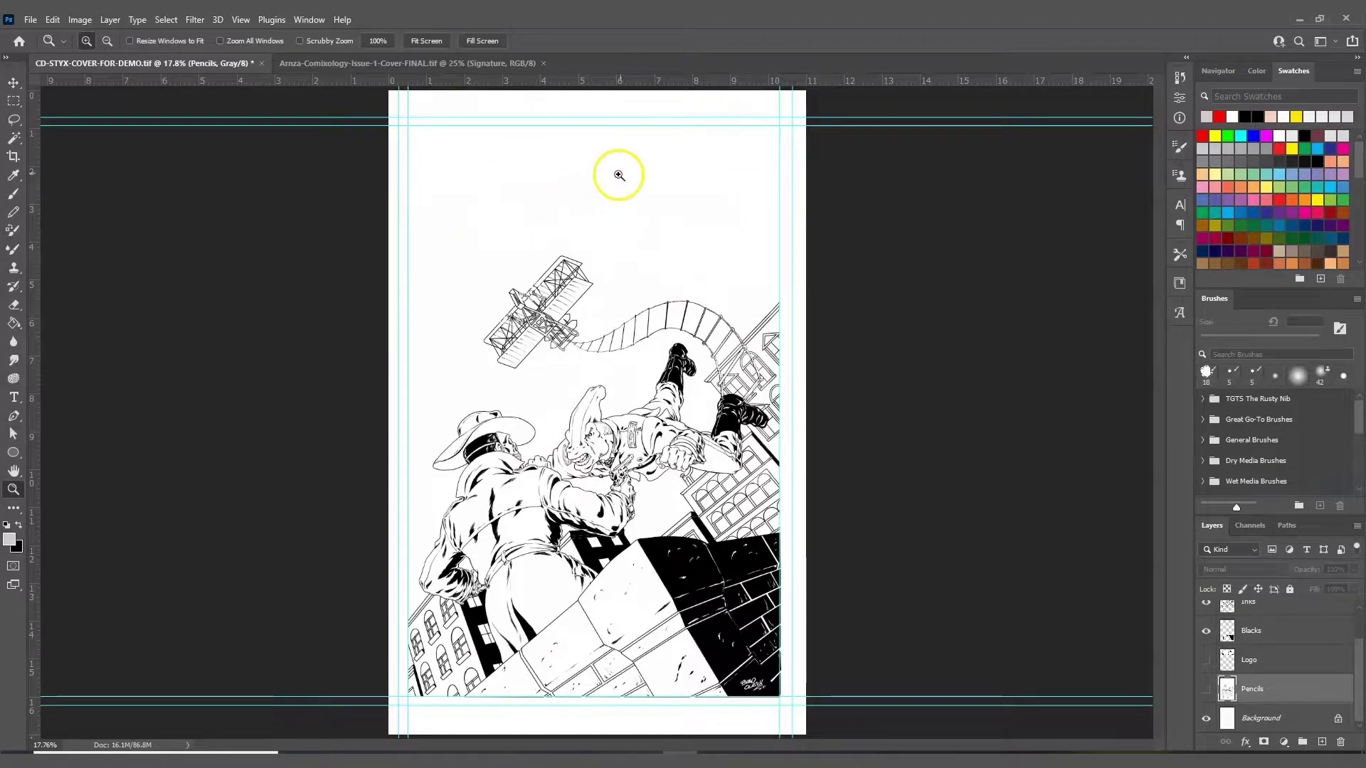
# - Compare the finished Arnza cover with the Commodore Dinosaur line art by switching between both documents
pyautogui.click(474, 62)
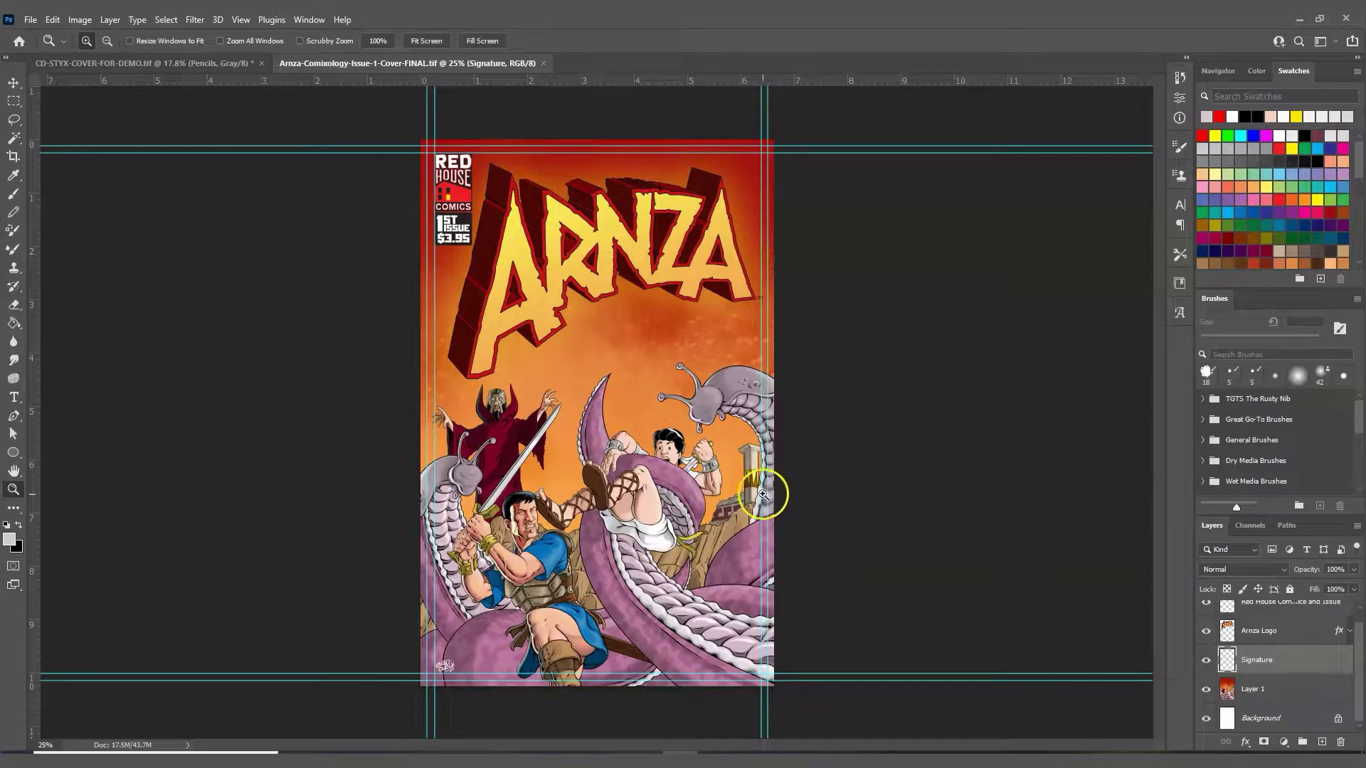
pyautogui.click(221, 62)
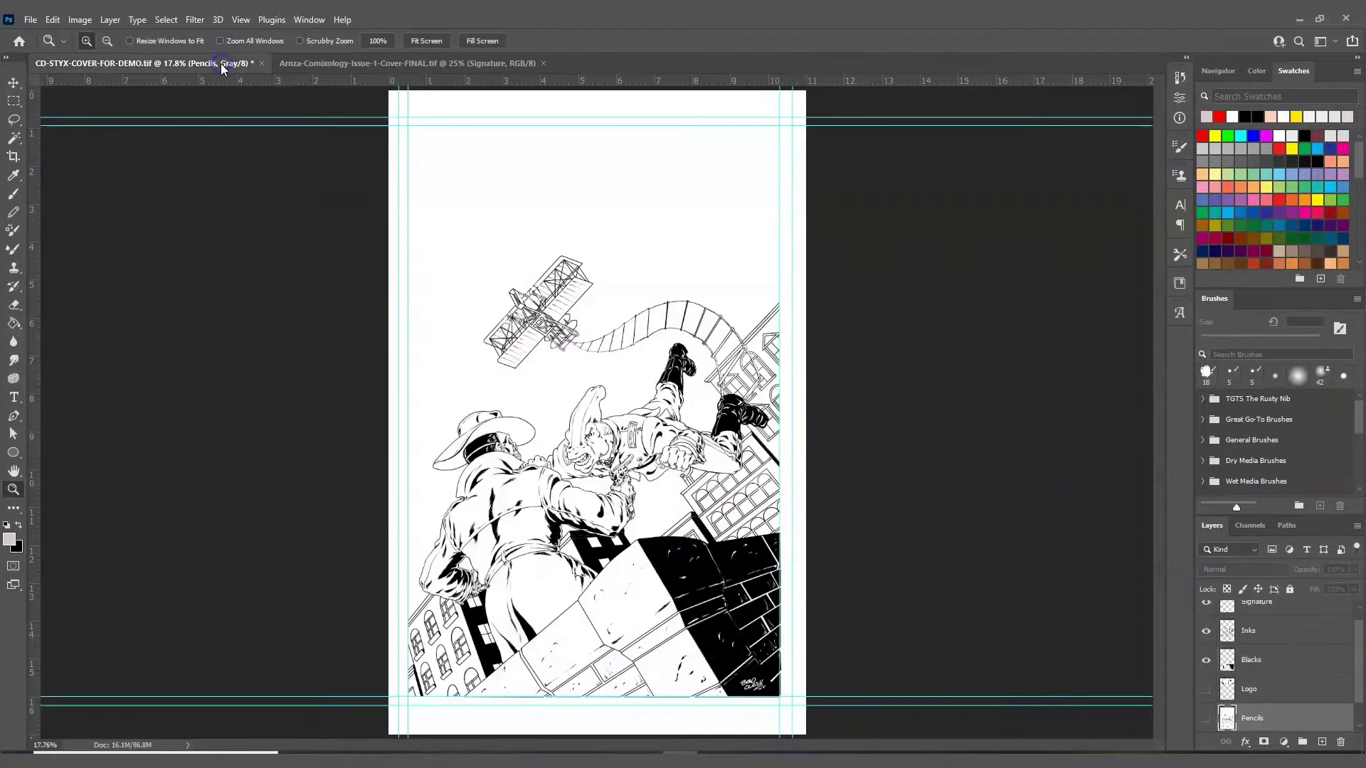
pyautogui.click(446, 64)
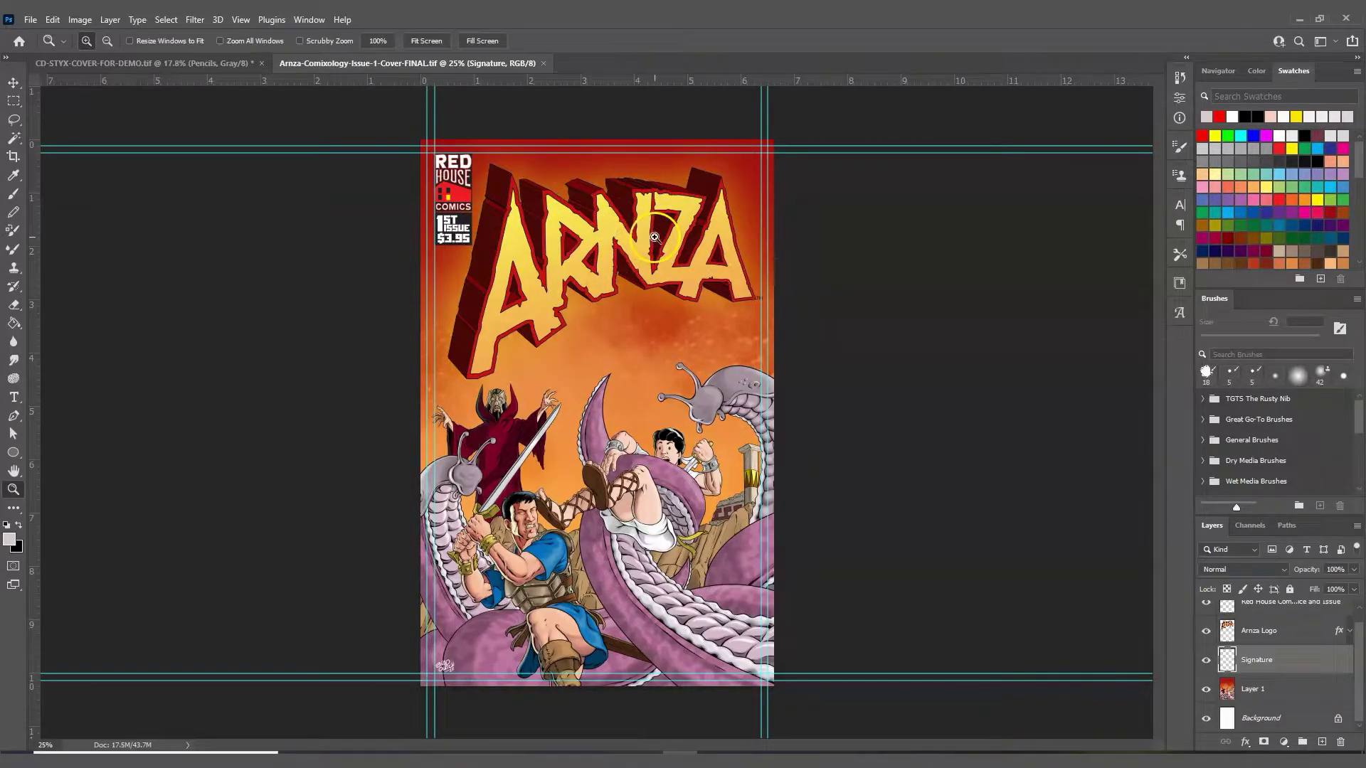
# - Convert the CD-STYX-COVER-FOR-DEMO.tif document to RGB Color mode without flattening its layers
pyautogui.click(171, 62)
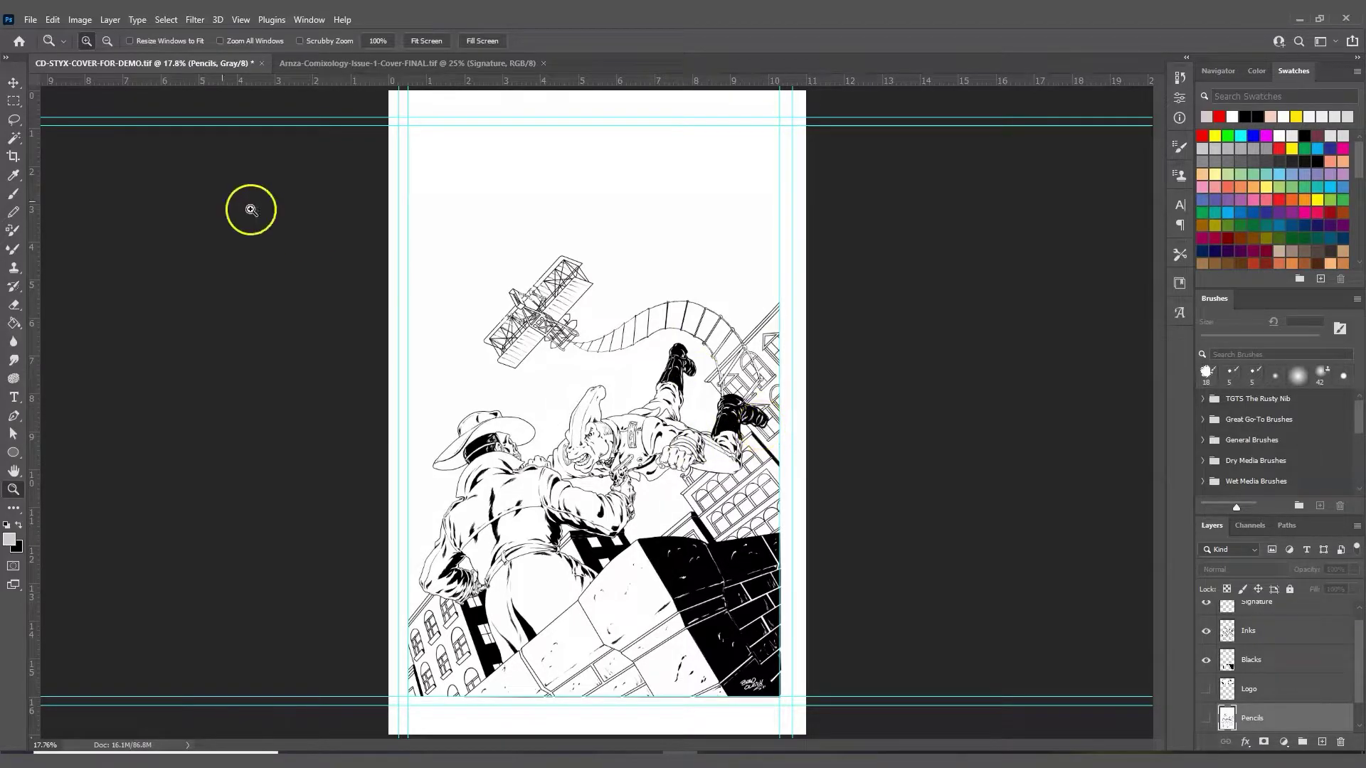
pyautogui.click(79, 21)
pyautogui.moveTo(143, 34)
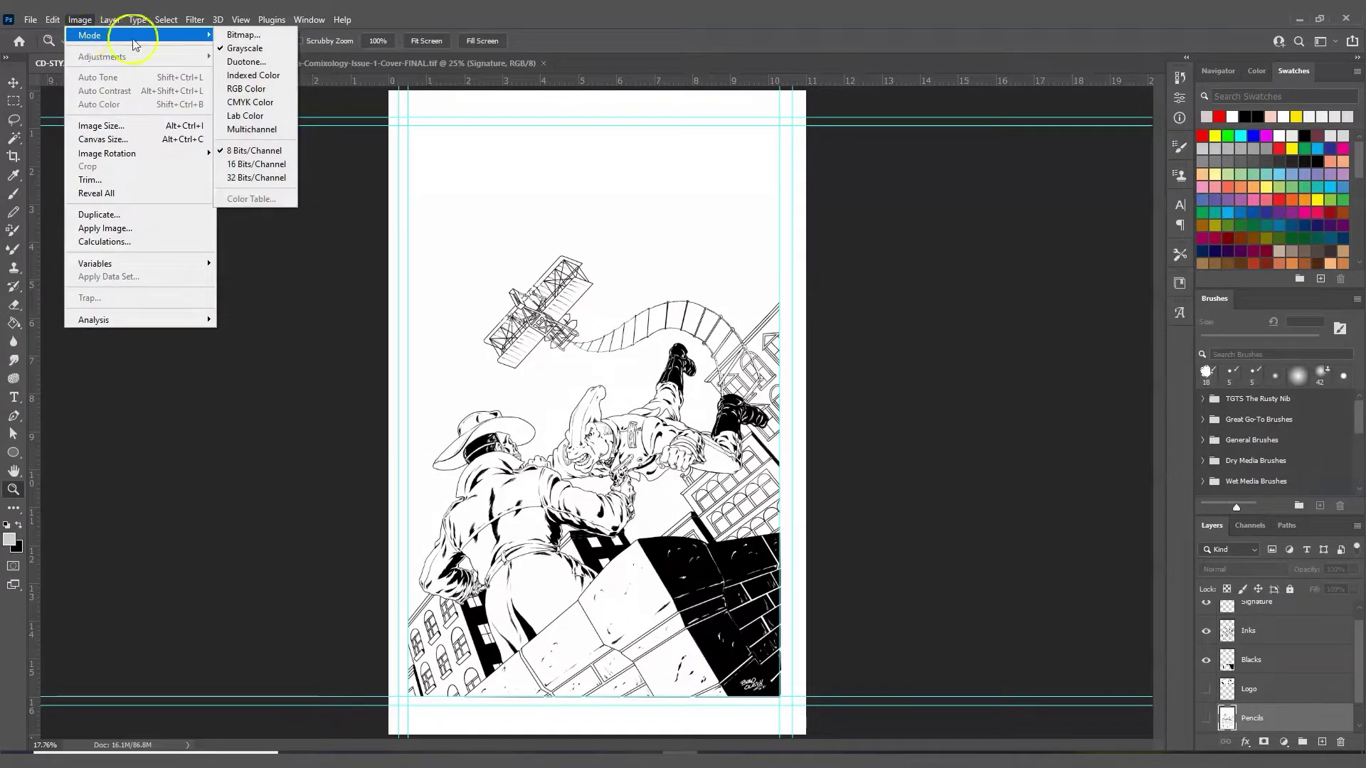
pyautogui.click(254, 88)
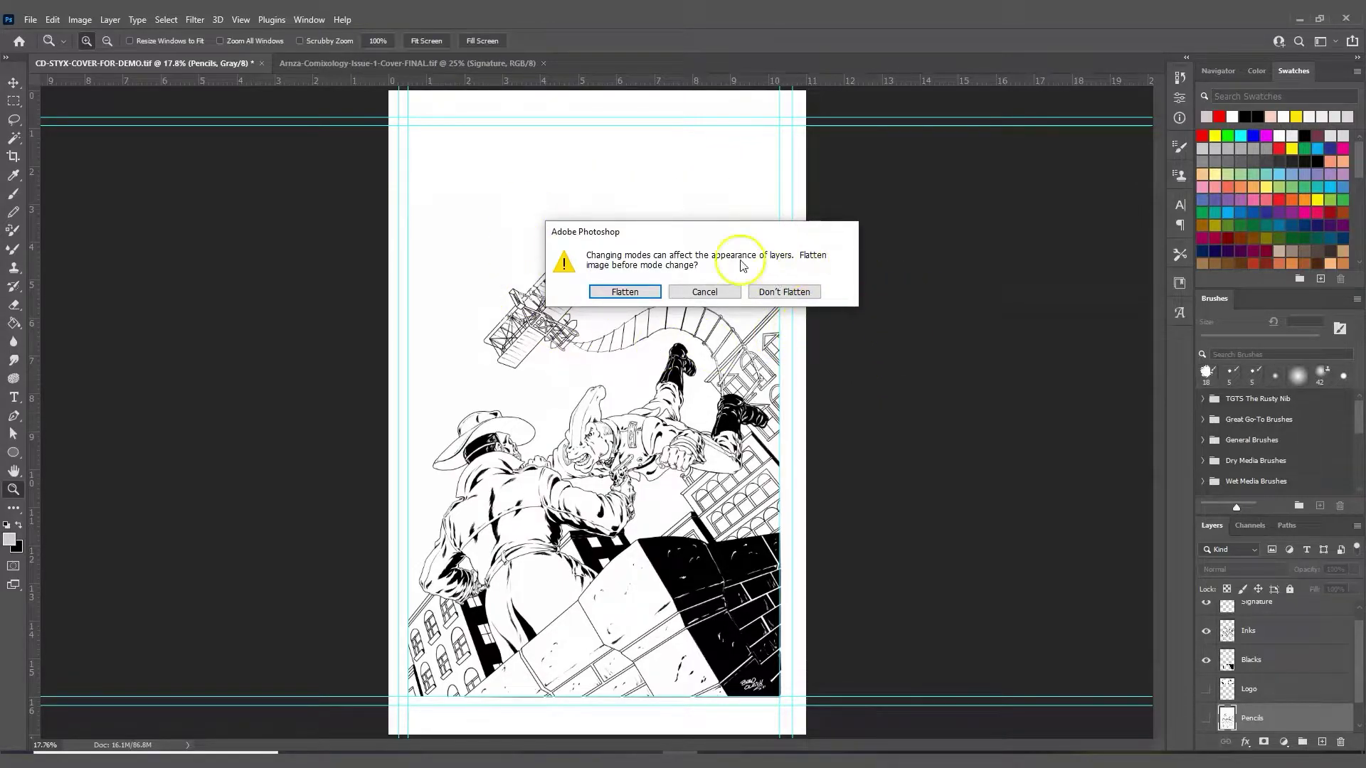
pyautogui.click(785, 292)
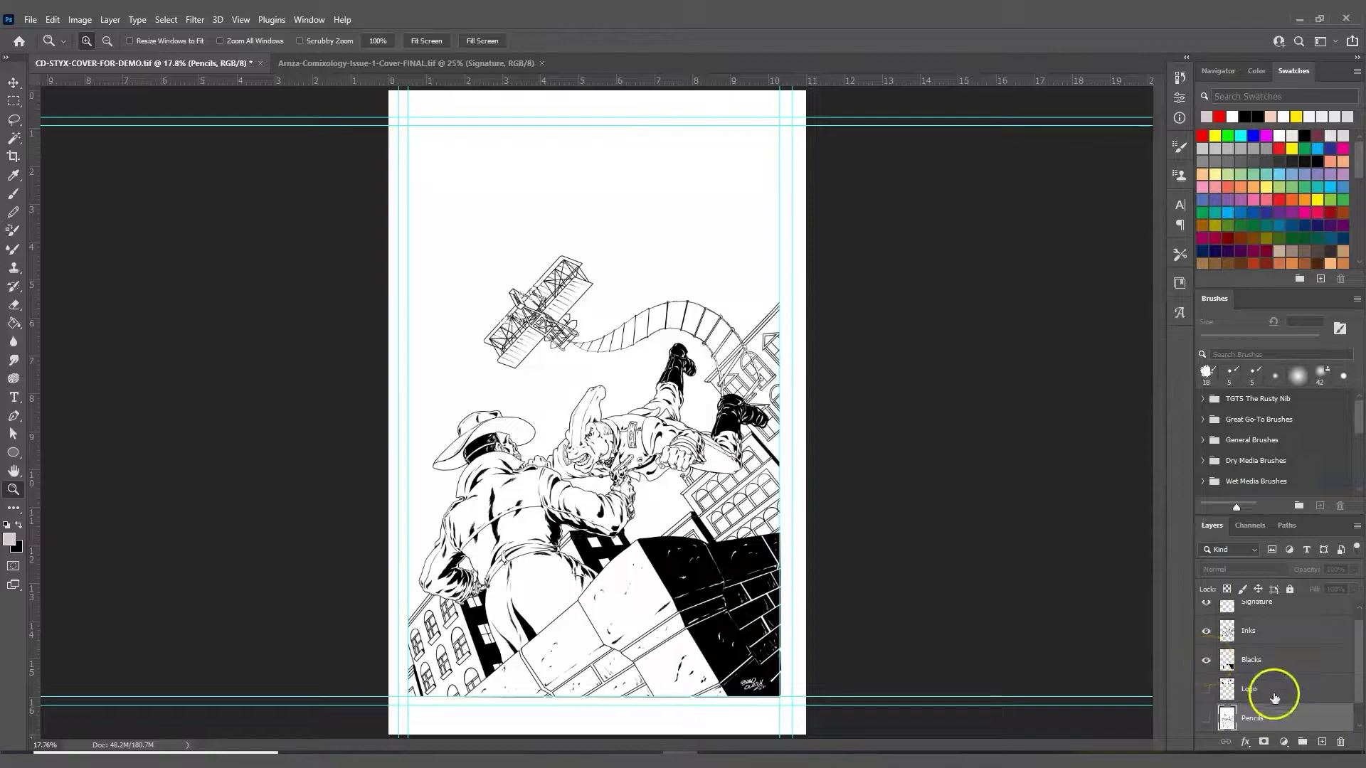
# - Check what the Blacks and Inks layers contain by switching each one's visibility off and on
pyautogui.click(1207, 661)
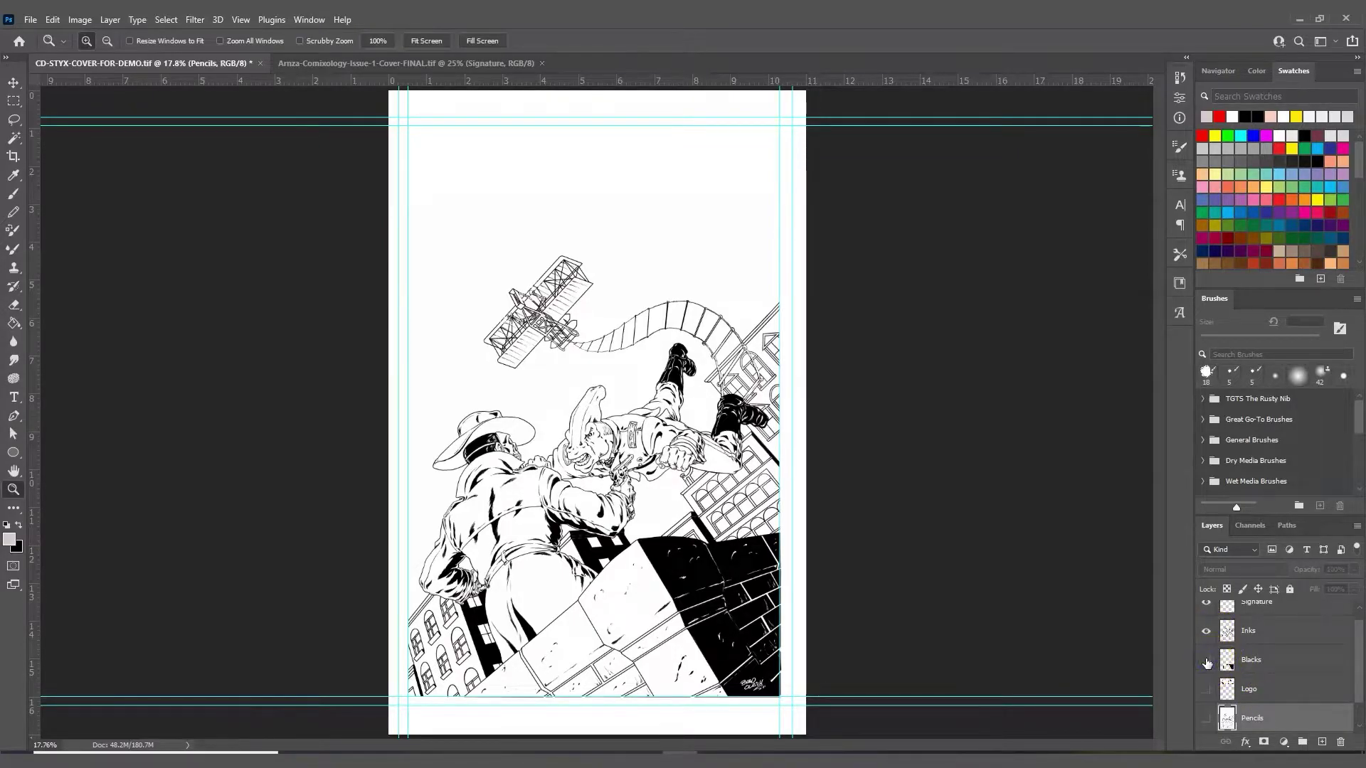
pyautogui.click(1206, 660)
pyautogui.click(1206, 661)
pyautogui.click(1206, 661)
pyautogui.click(1207, 631)
pyautogui.click(1207, 631)
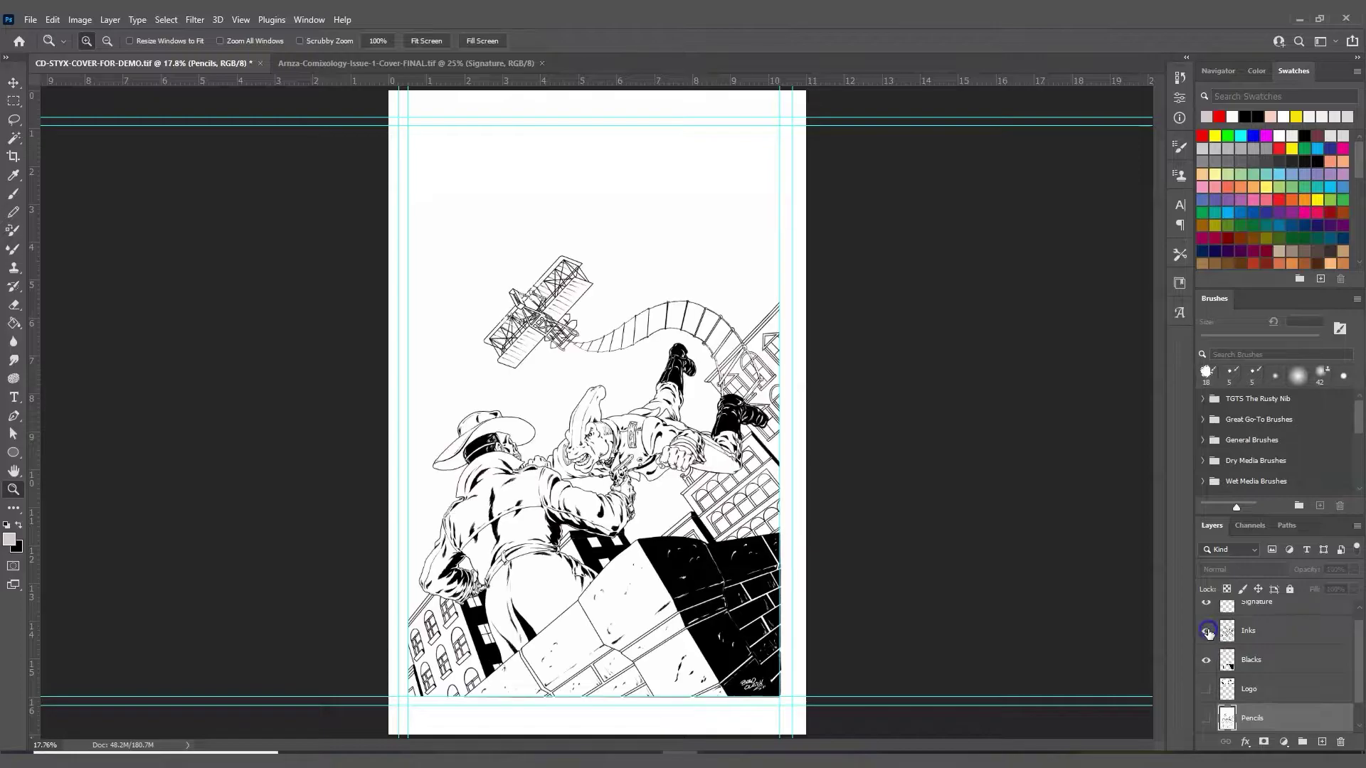
# - Inspect the biplane line art up close with the Background layer hidden, restore that layer and return to the full-page view
pyautogui.click(1360, 614)
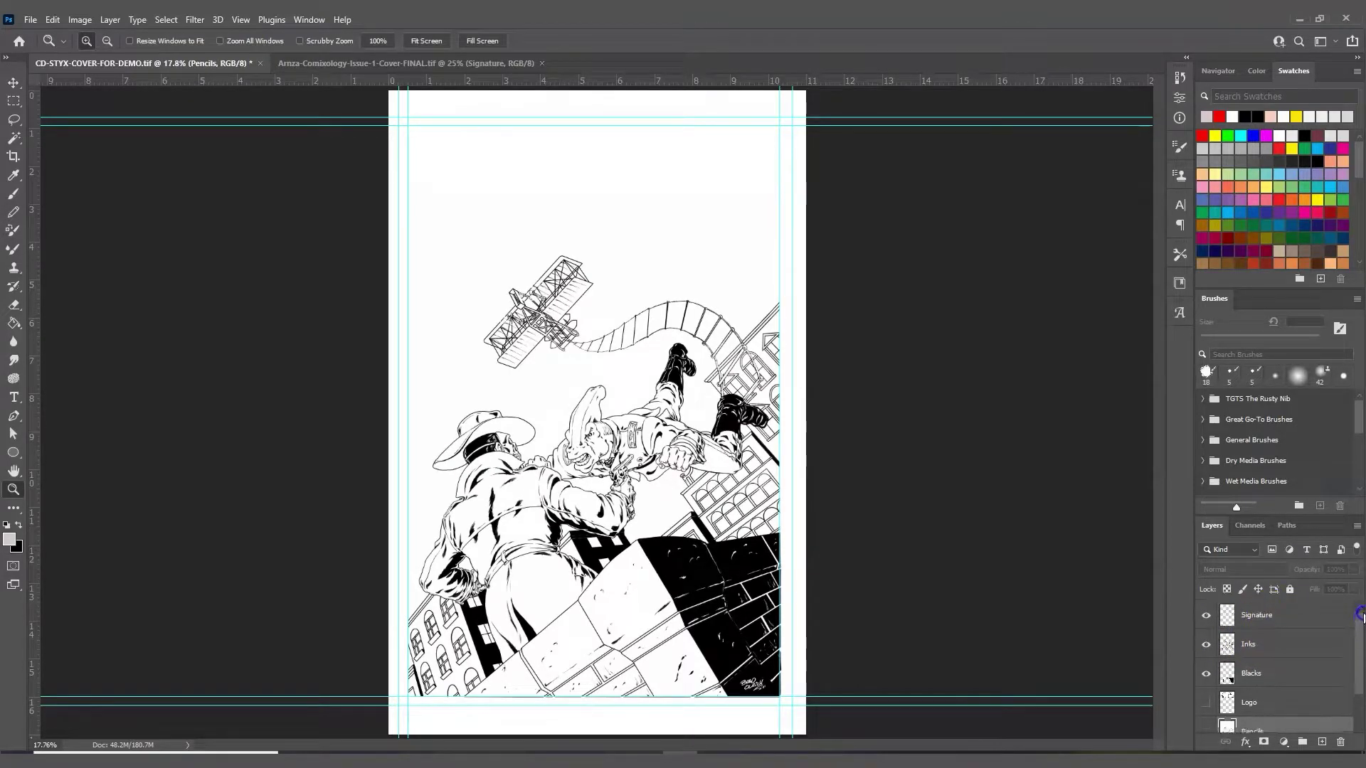
pyautogui.moveTo(1360, 616); pyautogui.dragTo(1360, 686)
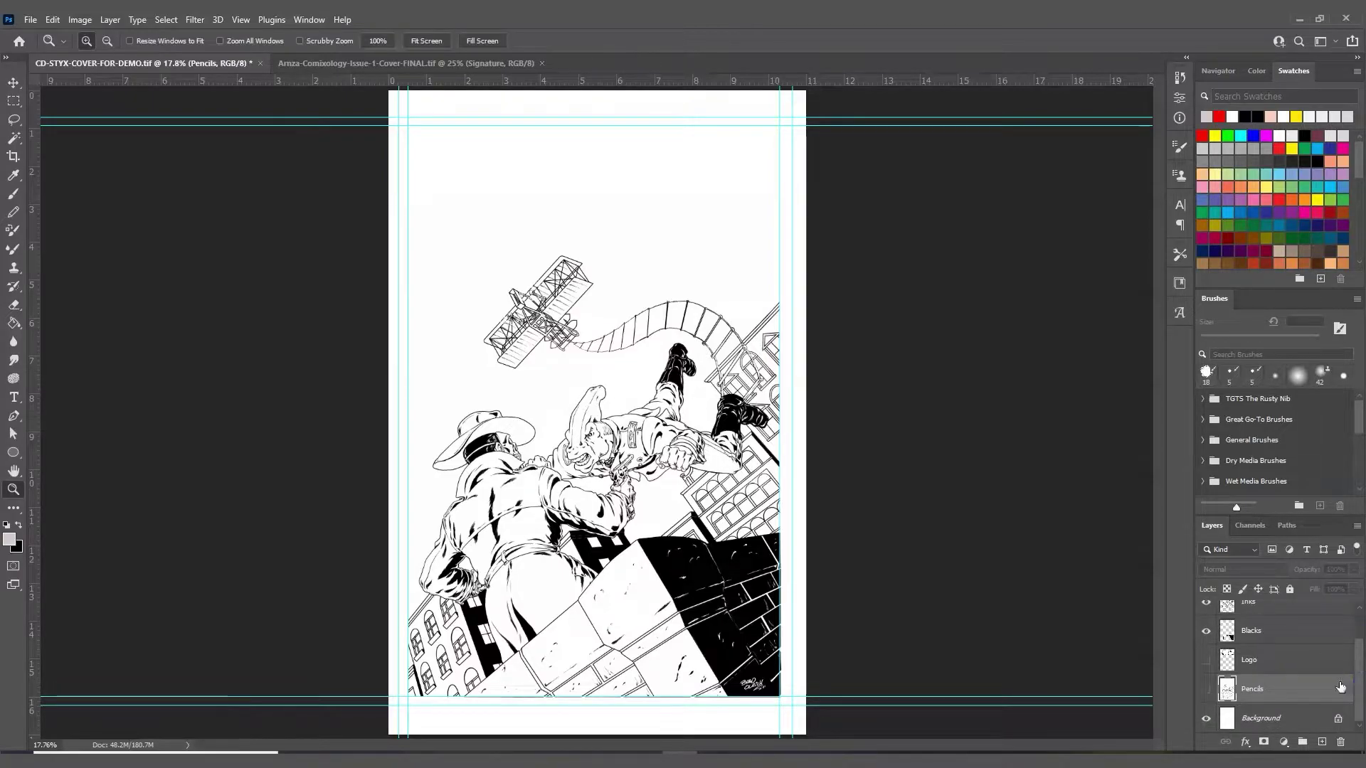
pyautogui.moveTo(526, 329); pyautogui.dragTo(538, 303)
pyautogui.click(537, 303)
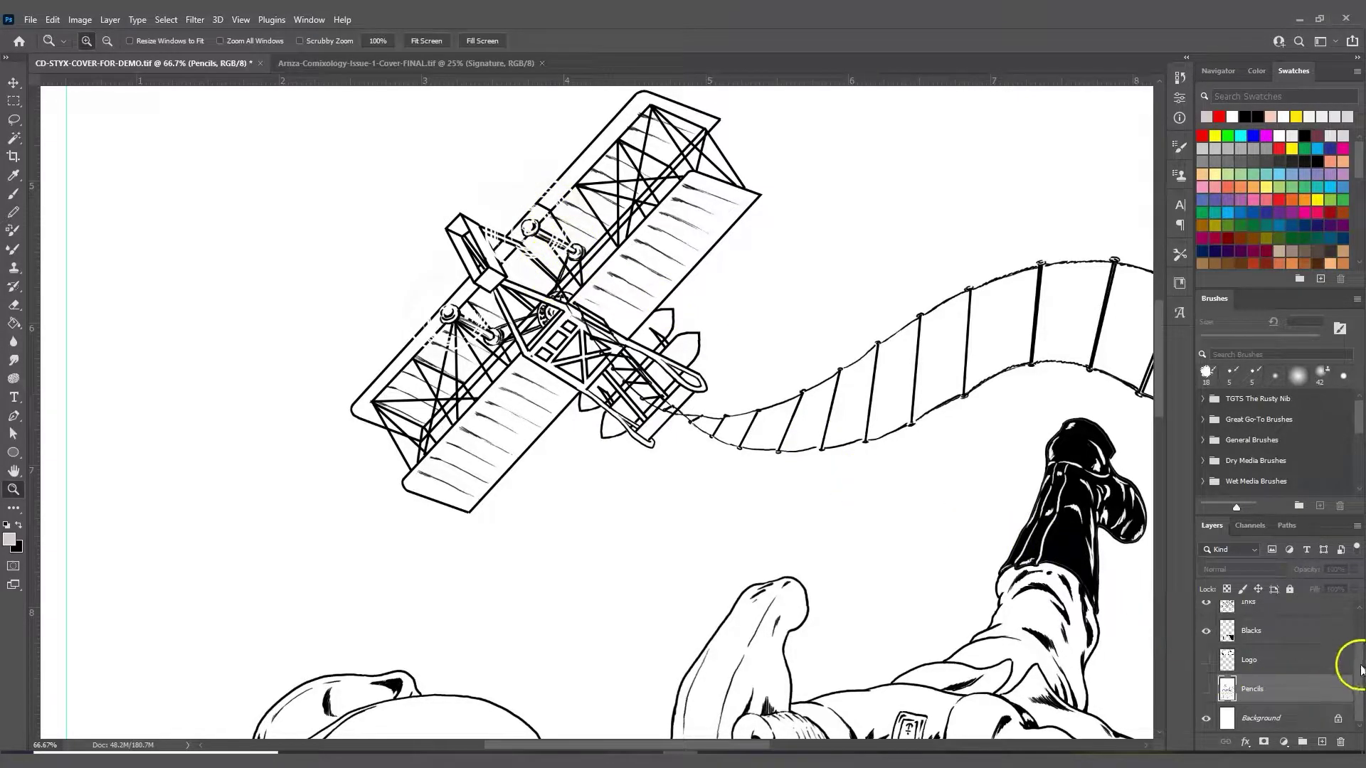
pyautogui.click(1206, 720)
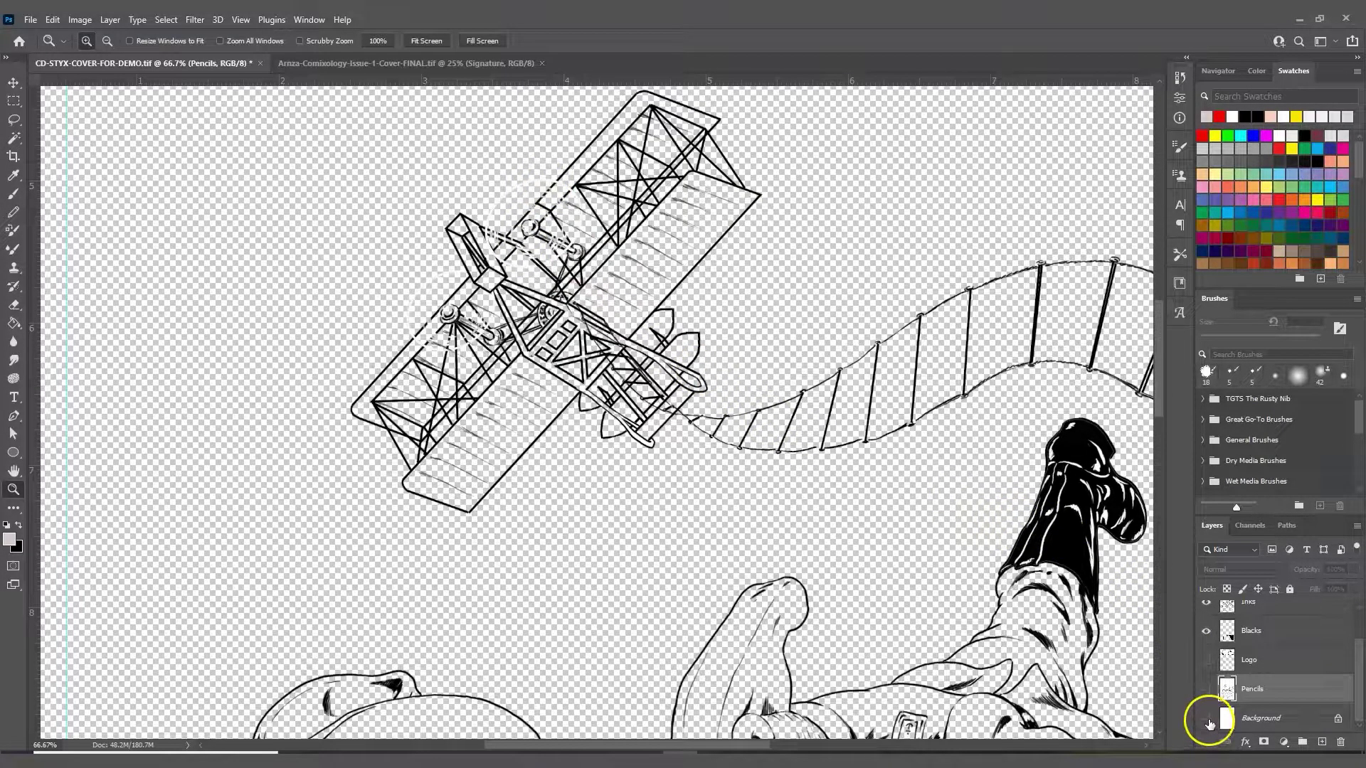
pyautogui.click(1206, 723)
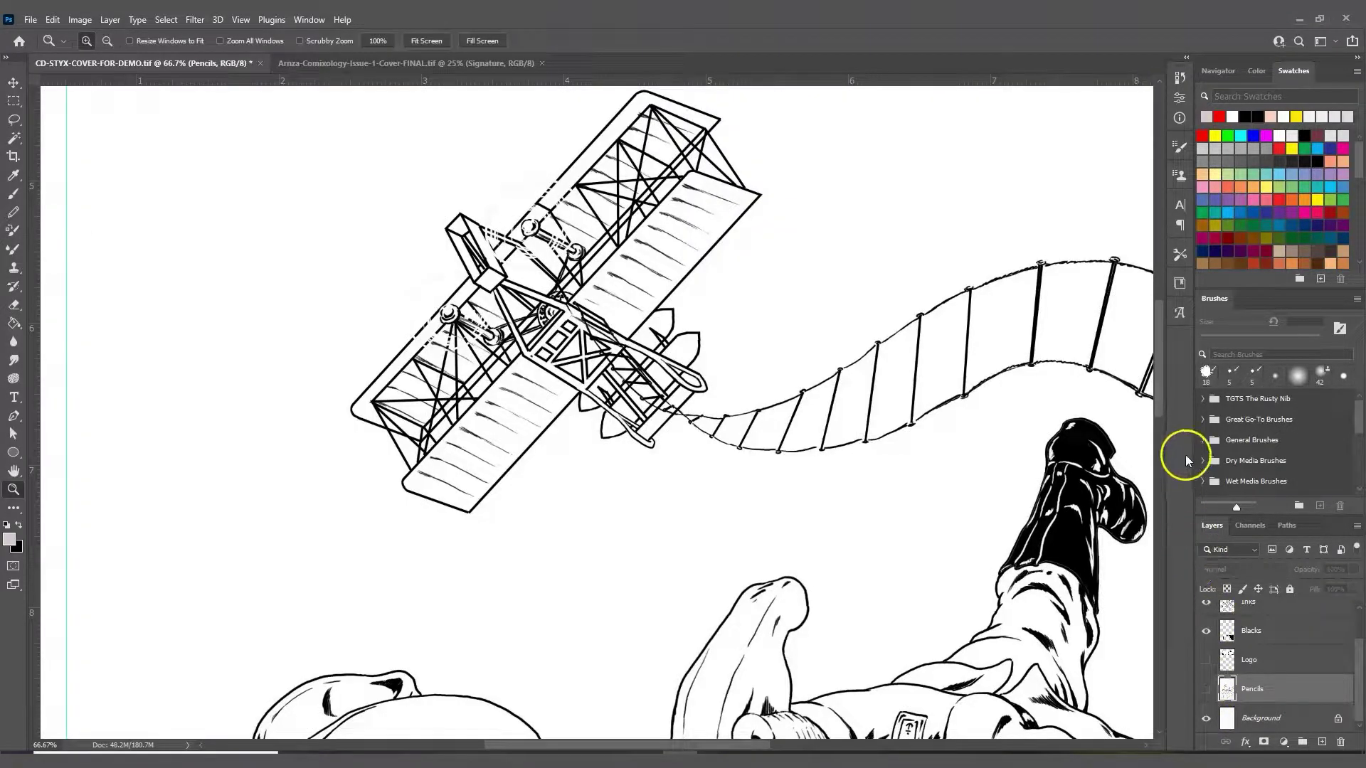
pyautogui.hotkey('ctrl', '0')
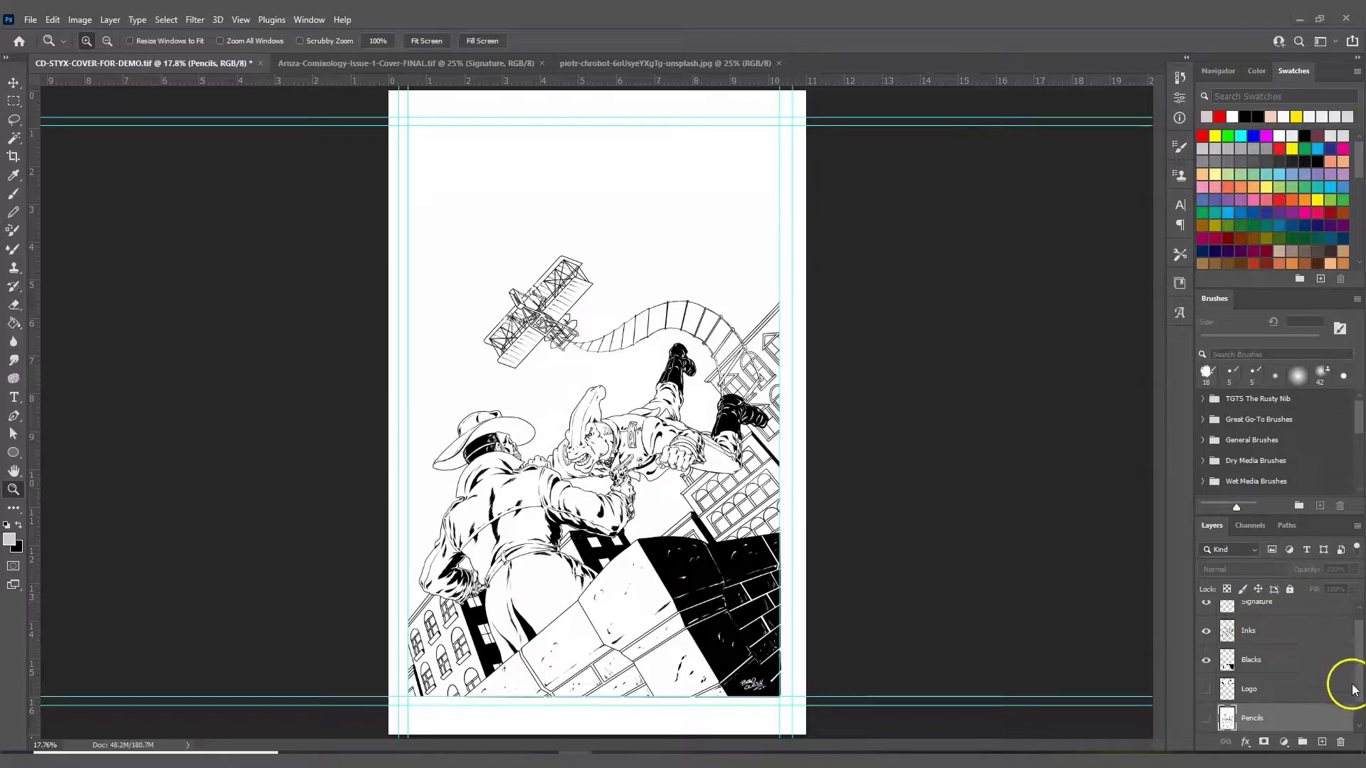
# - Add a new layer directly above the Pencils layer and name it Backdrop Color
pyautogui.moveTo(1356, 690); pyautogui.dragTo(1360, 712)
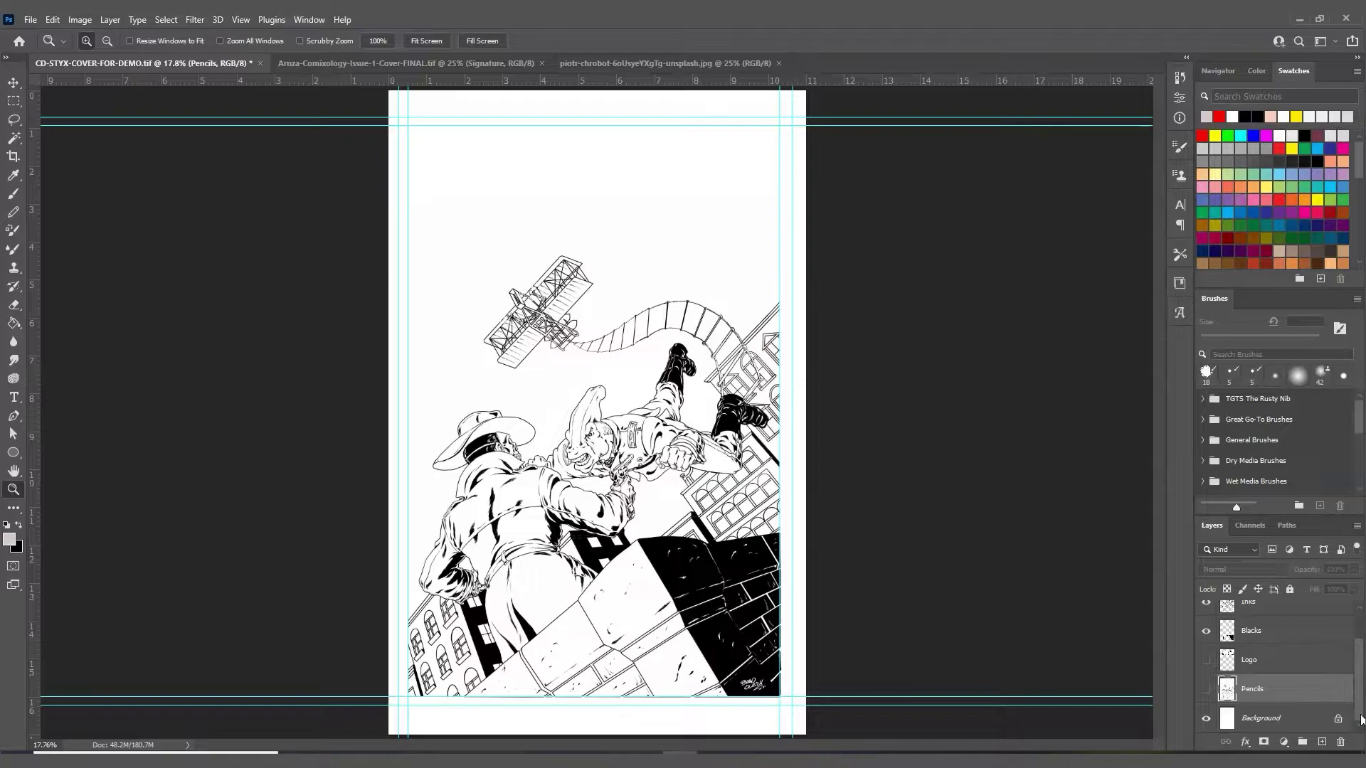
pyautogui.click(1352, 714)
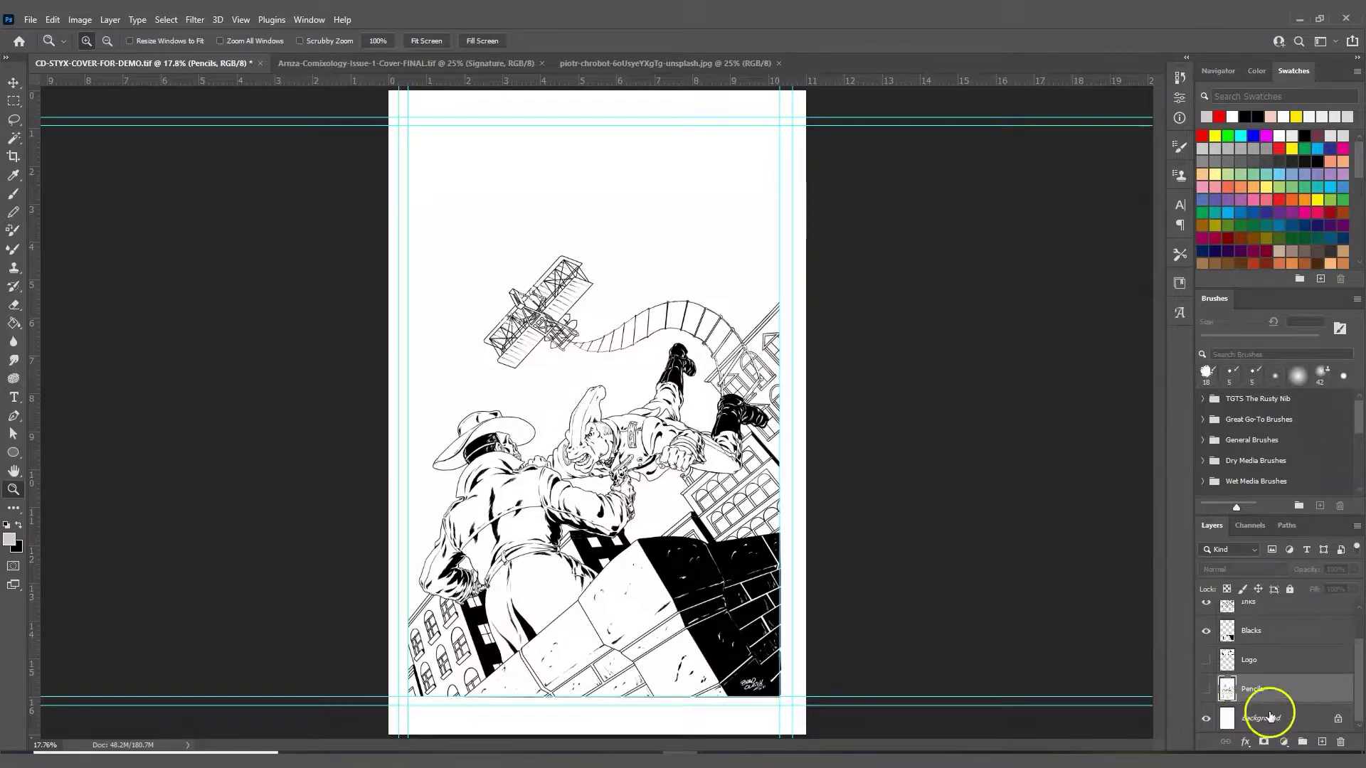
pyautogui.click(1322, 742)
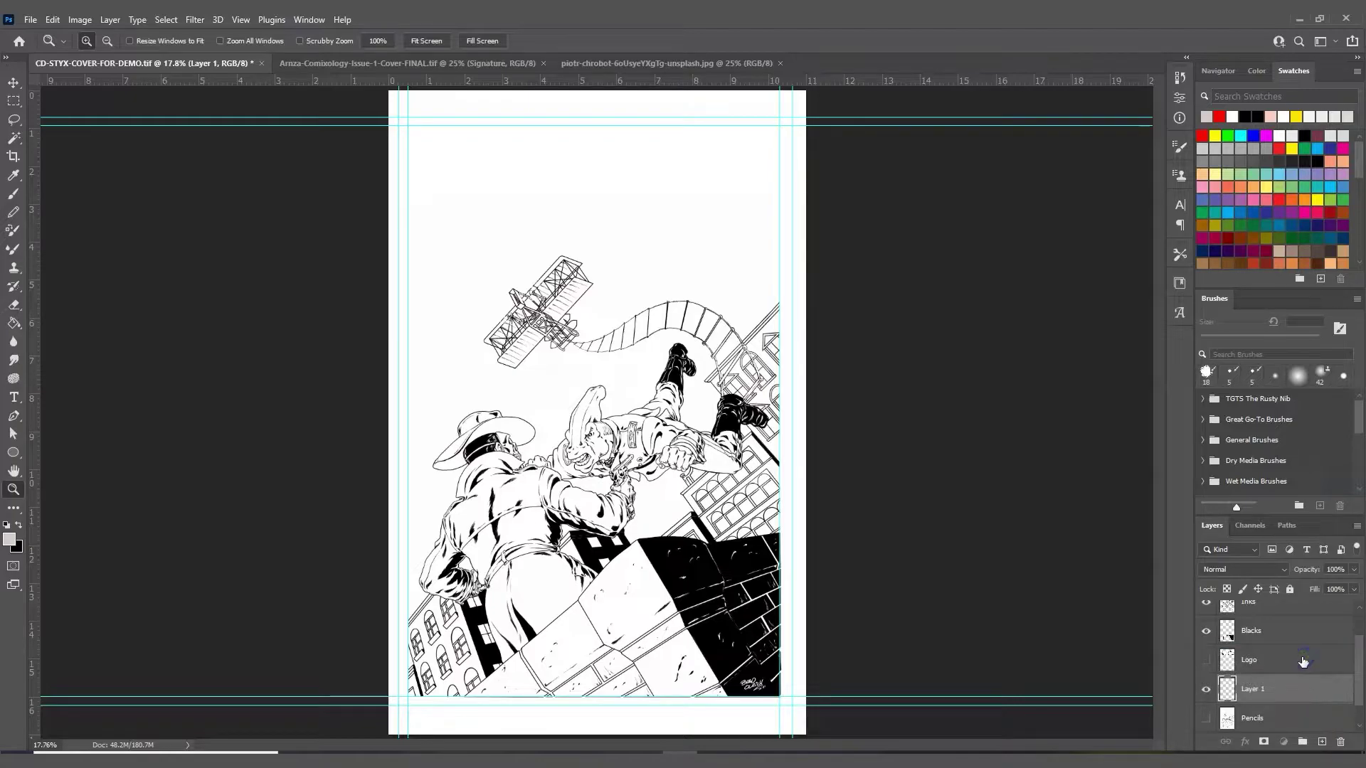
pyautogui.moveTo(1303, 662); pyautogui.dragTo(1301, 691)
pyautogui.doubleClick(1254, 690)
pyautogui.click(1331, 706)
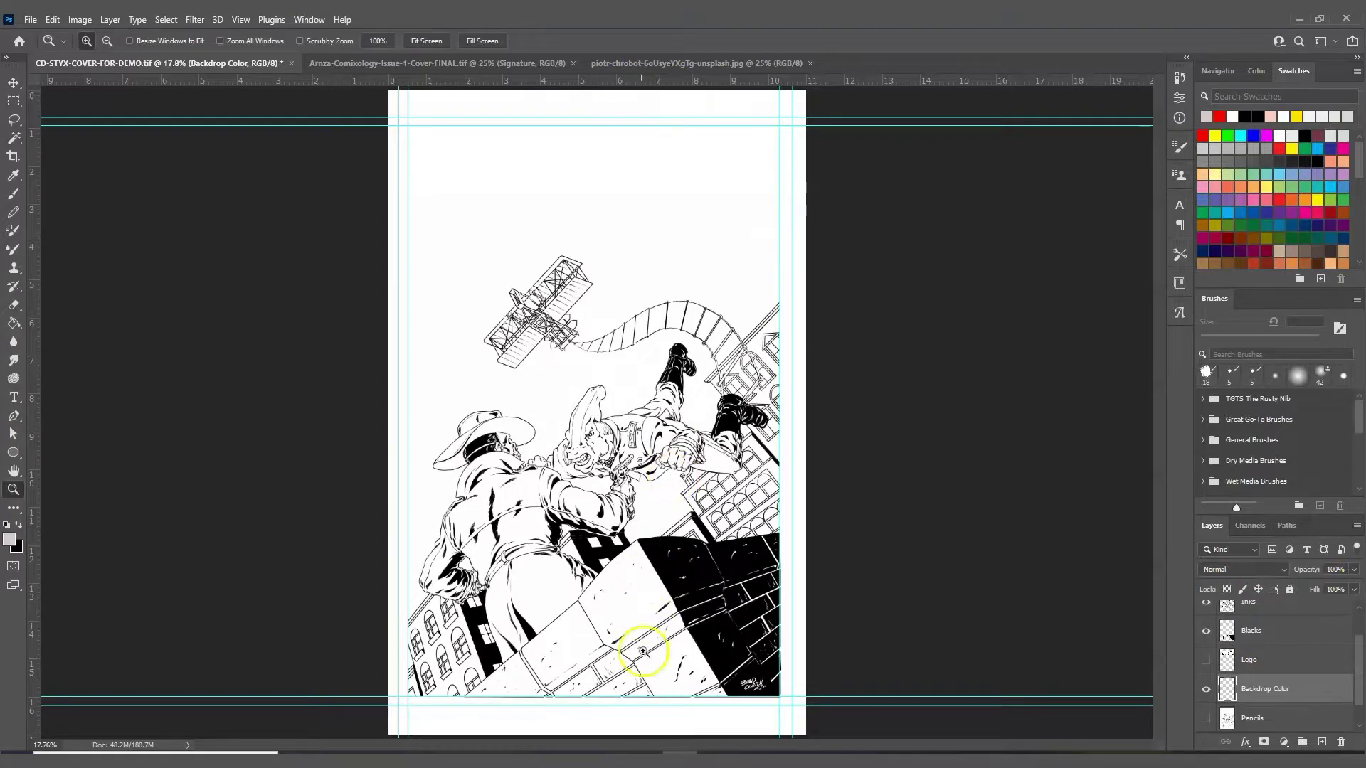
# - In the piotr-chrobot city photo, sample the mauve haze as background color and the dark blue sky as foreground color
pyautogui.click(685, 65)
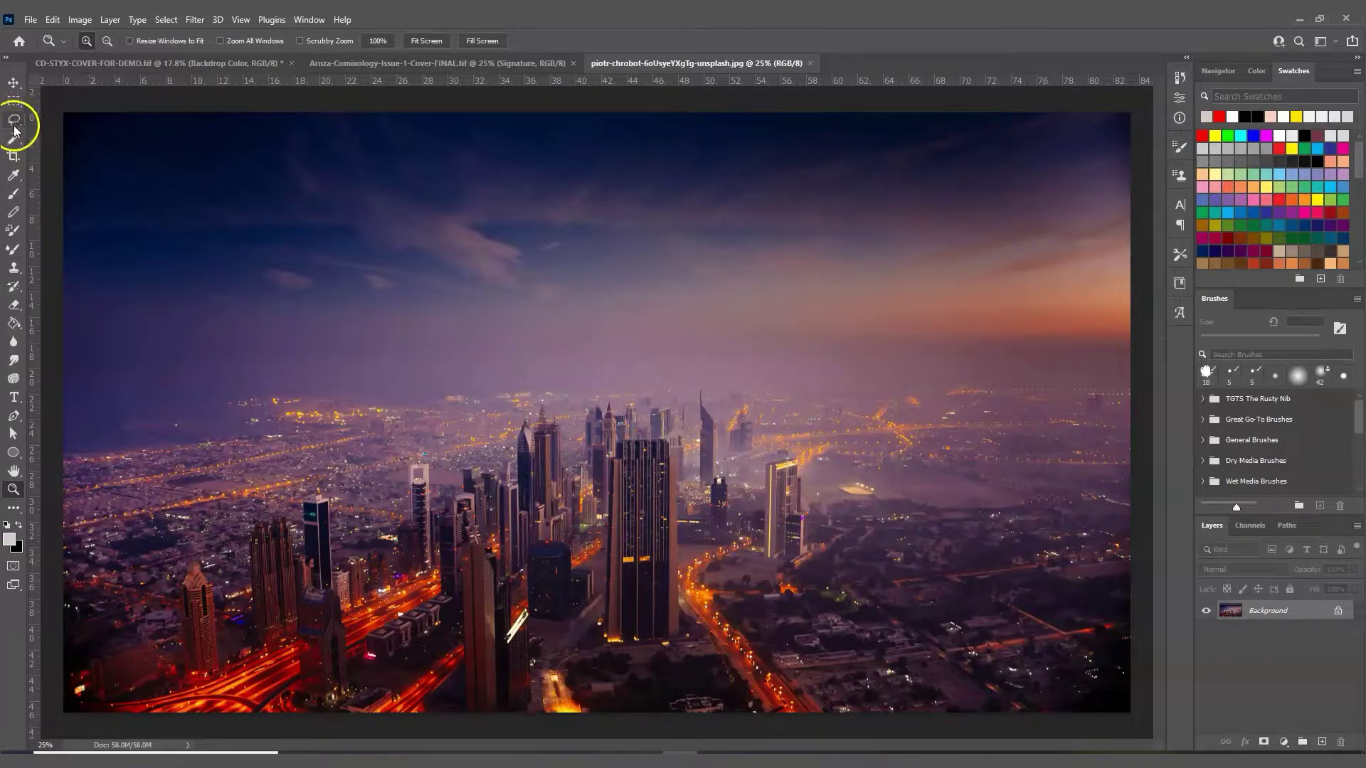
pyautogui.click(12, 175)
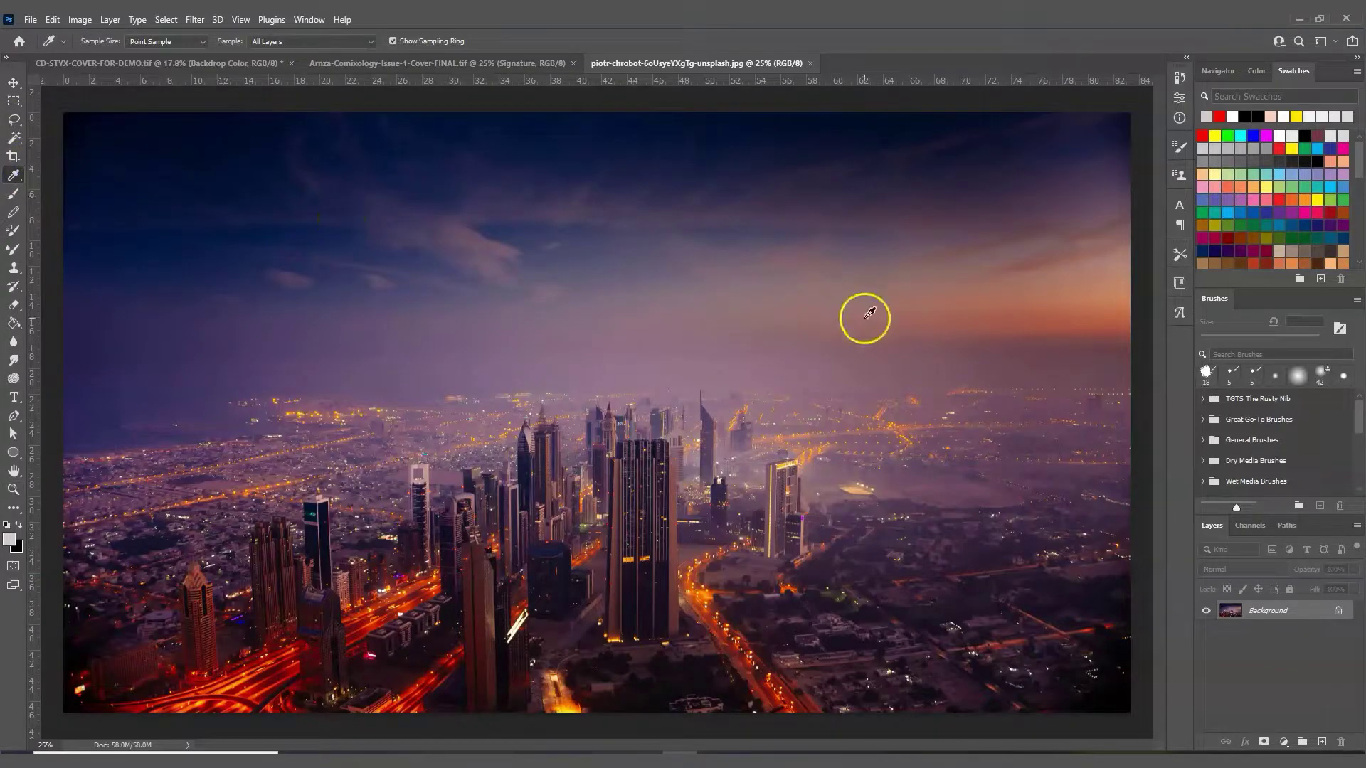
pyautogui.click(651, 368)
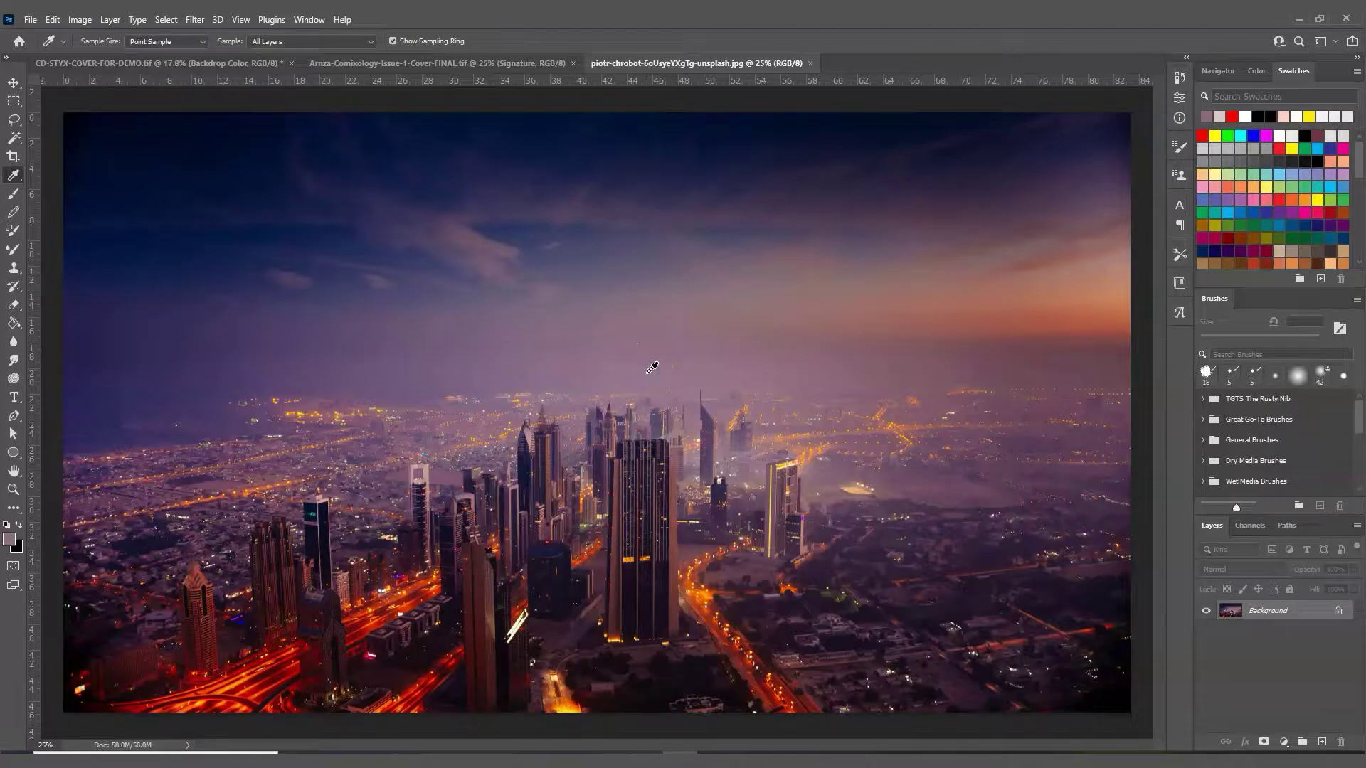
pyautogui.click(20, 526)
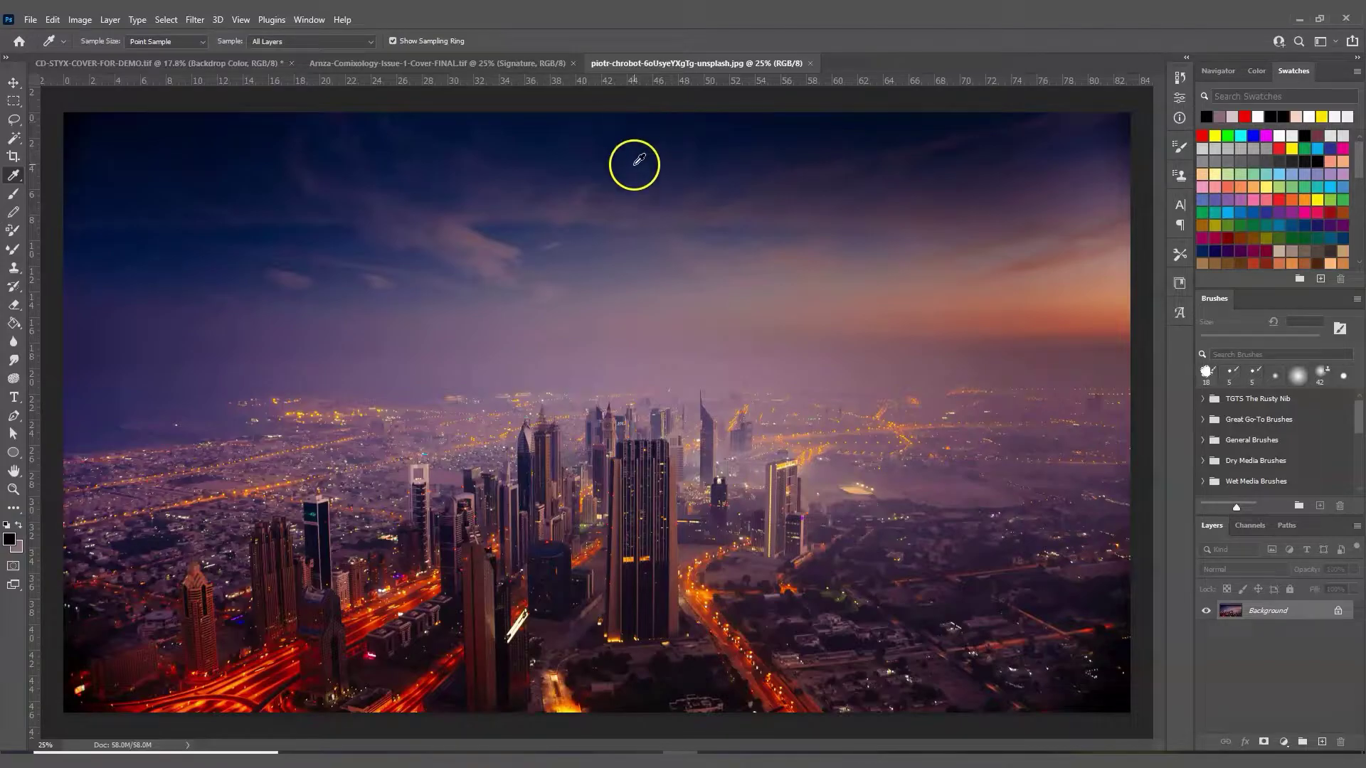
pyautogui.click(639, 174)
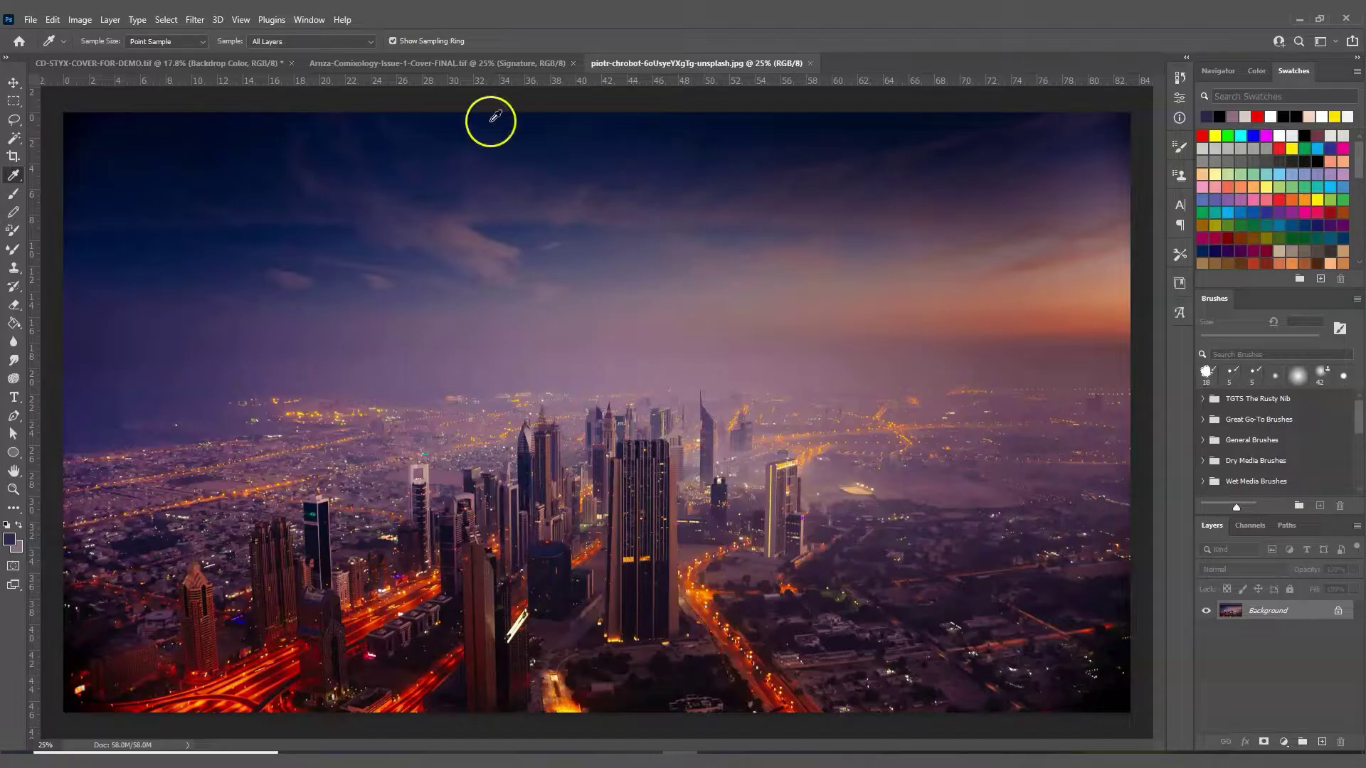
# - Switch back to the CD-STYX-COVER-FOR-DEMO.tif document with the Gradient tool active and view the gradient presets
pyautogui.click(237, 63)
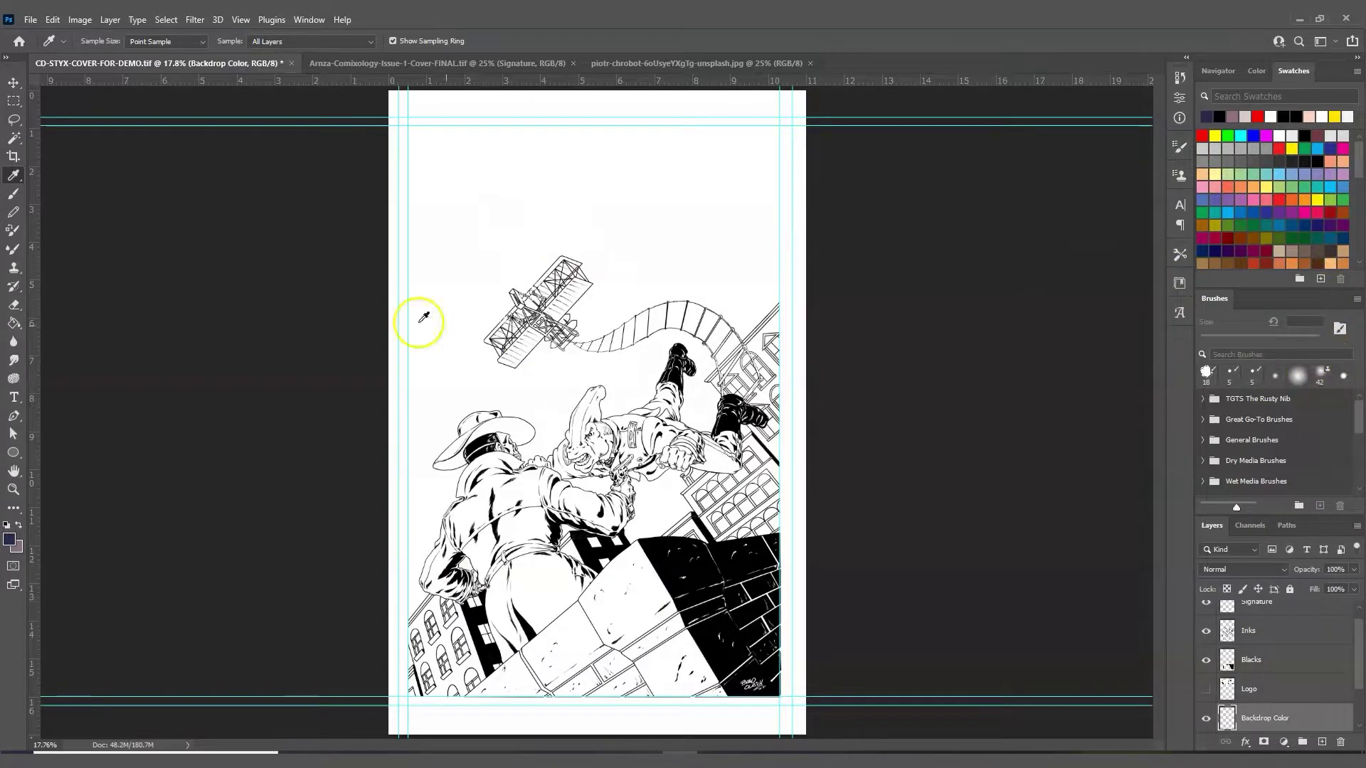
pyautogui.click(13, 322)
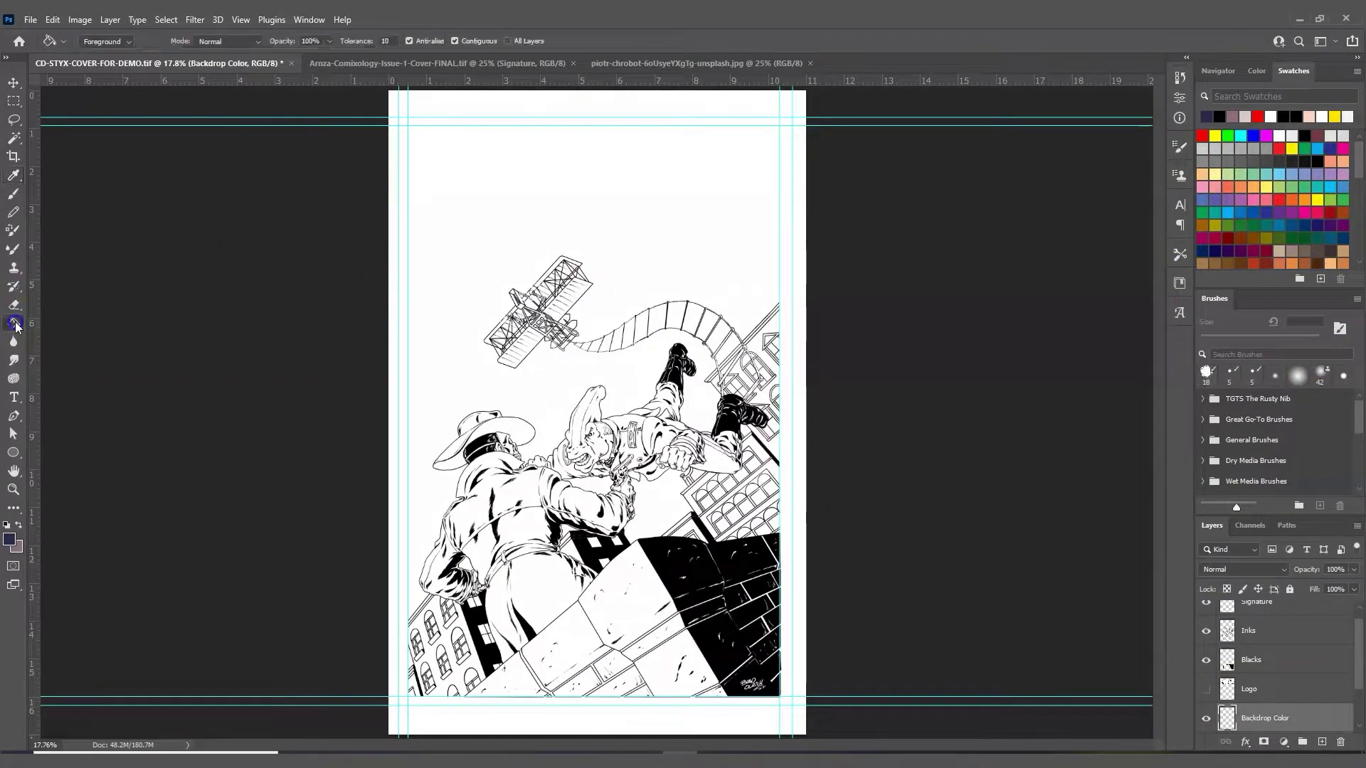
pyautogui.click(76, 326)
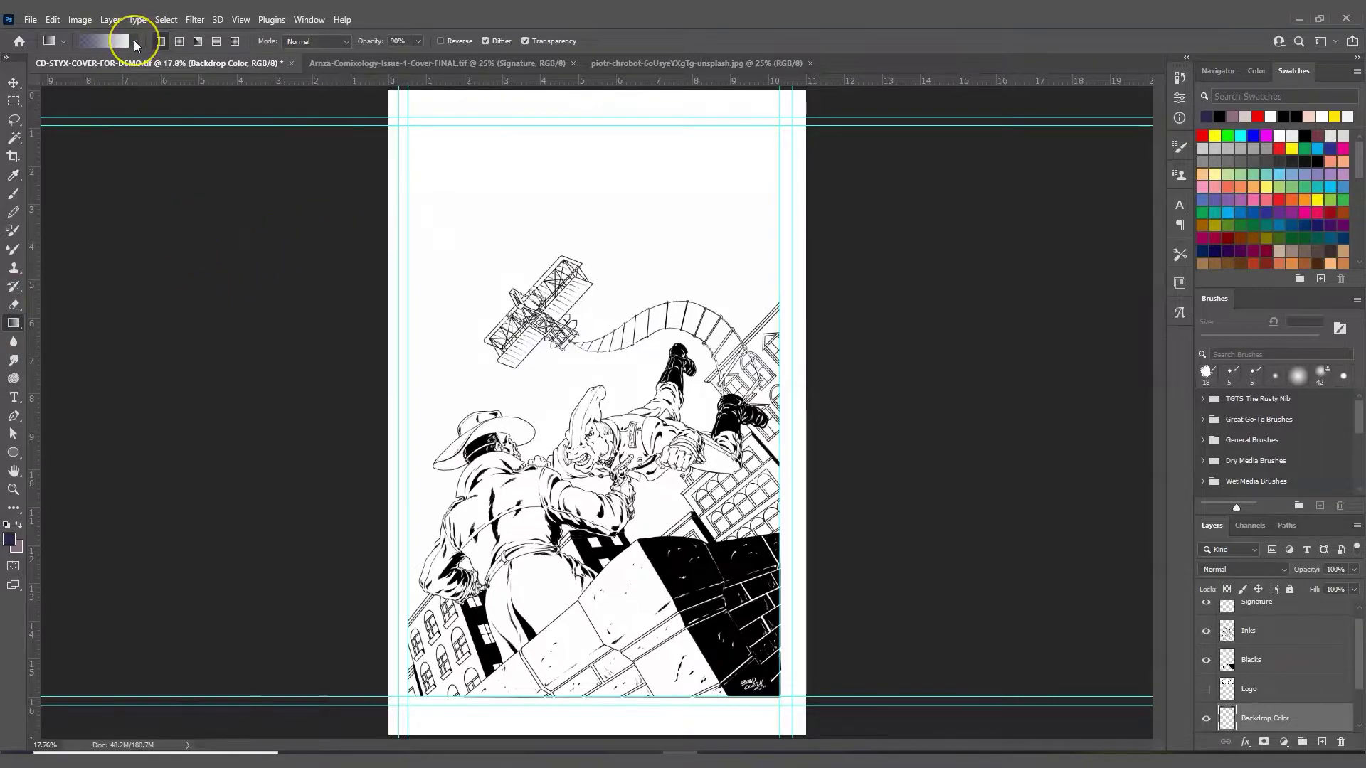
pyautogui.click(112, 41)
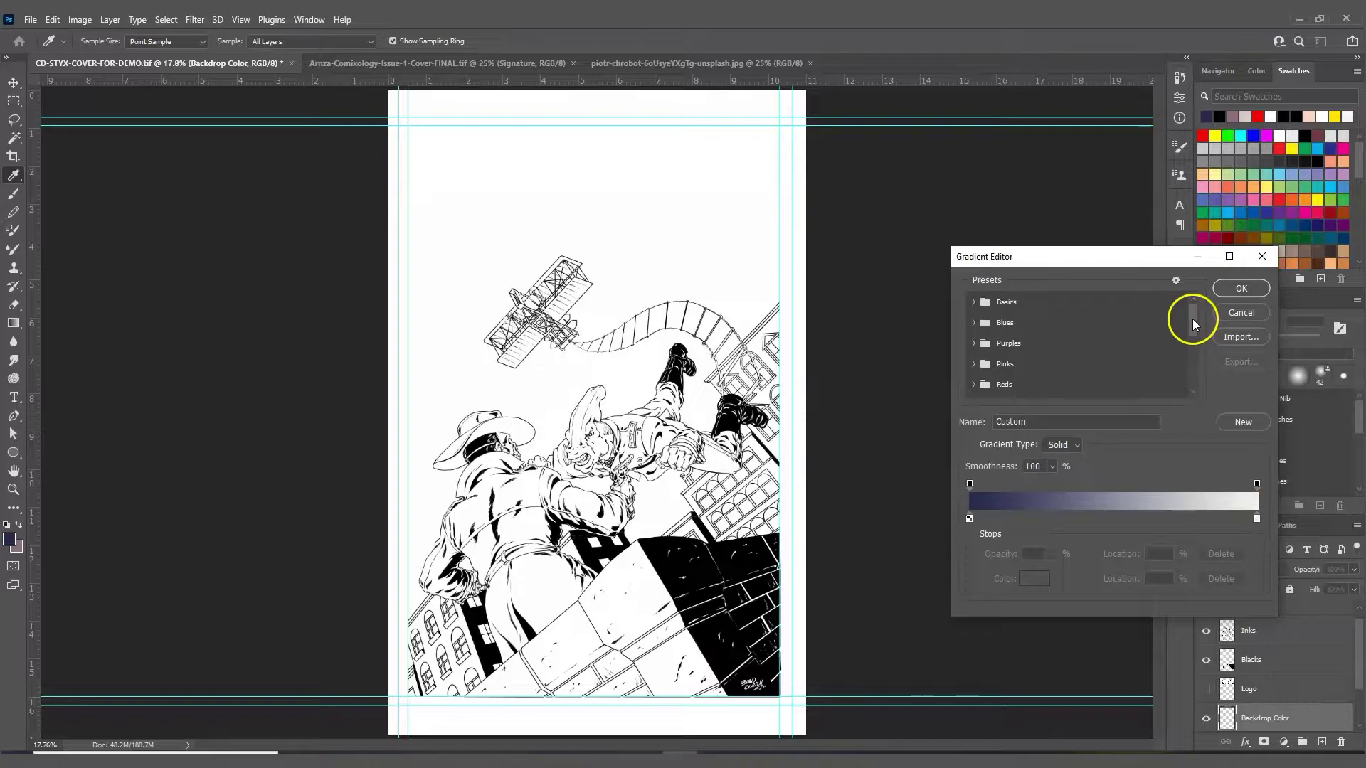
pyautogui.moveTo(1189, 333); pyautogui.dragTo(1195, 394)
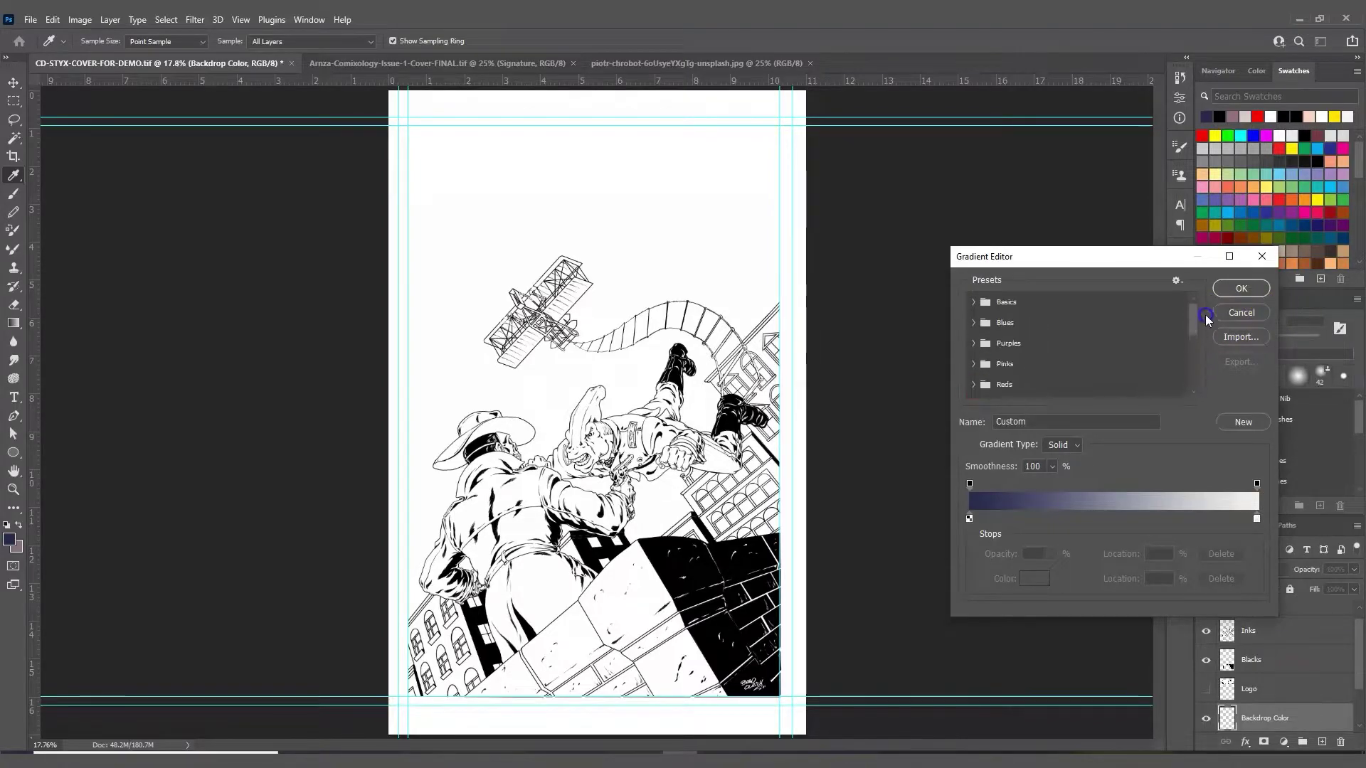
pyautogui.click(1241, 289)
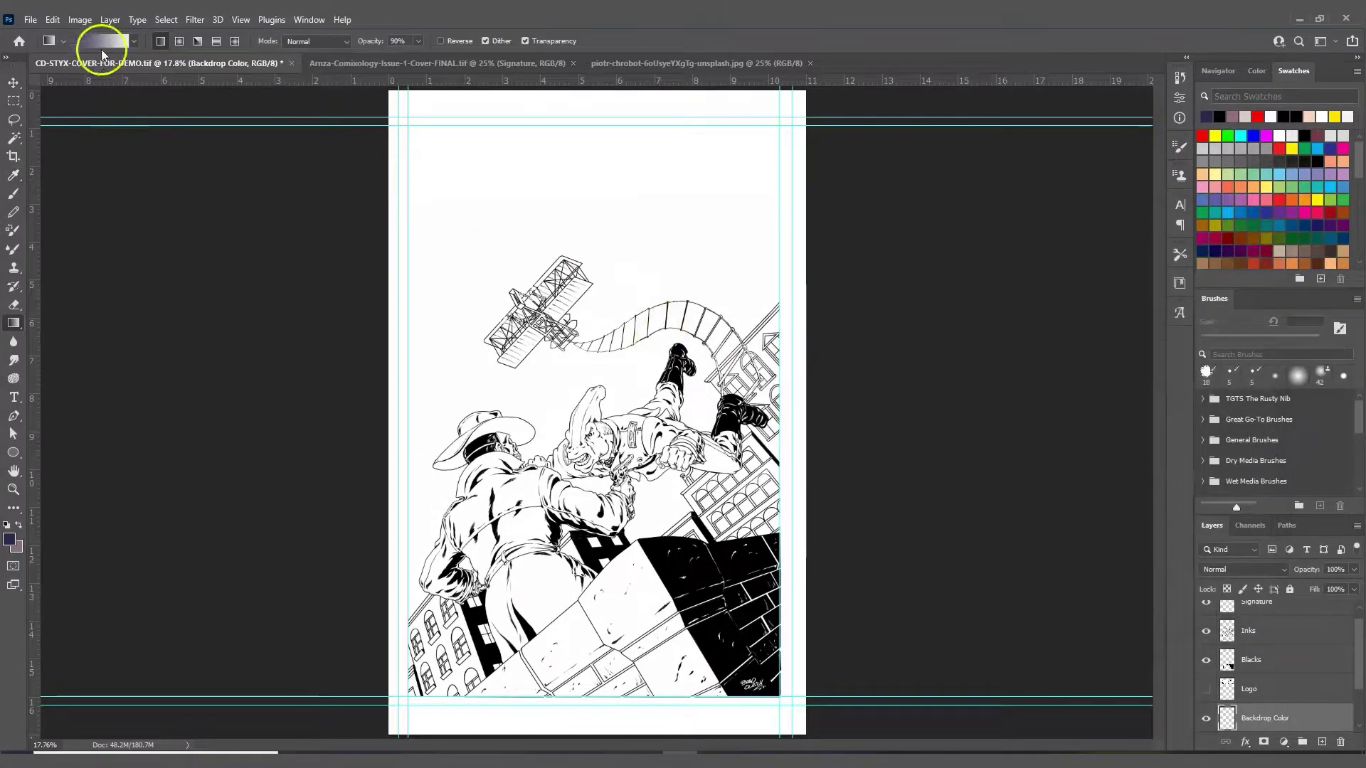
# - Set the gradient's end color to the sampled mauve 8d6c81 and fill the Backdrop Color layer with it from page top to bottom
pyautogui.click(99, 40)
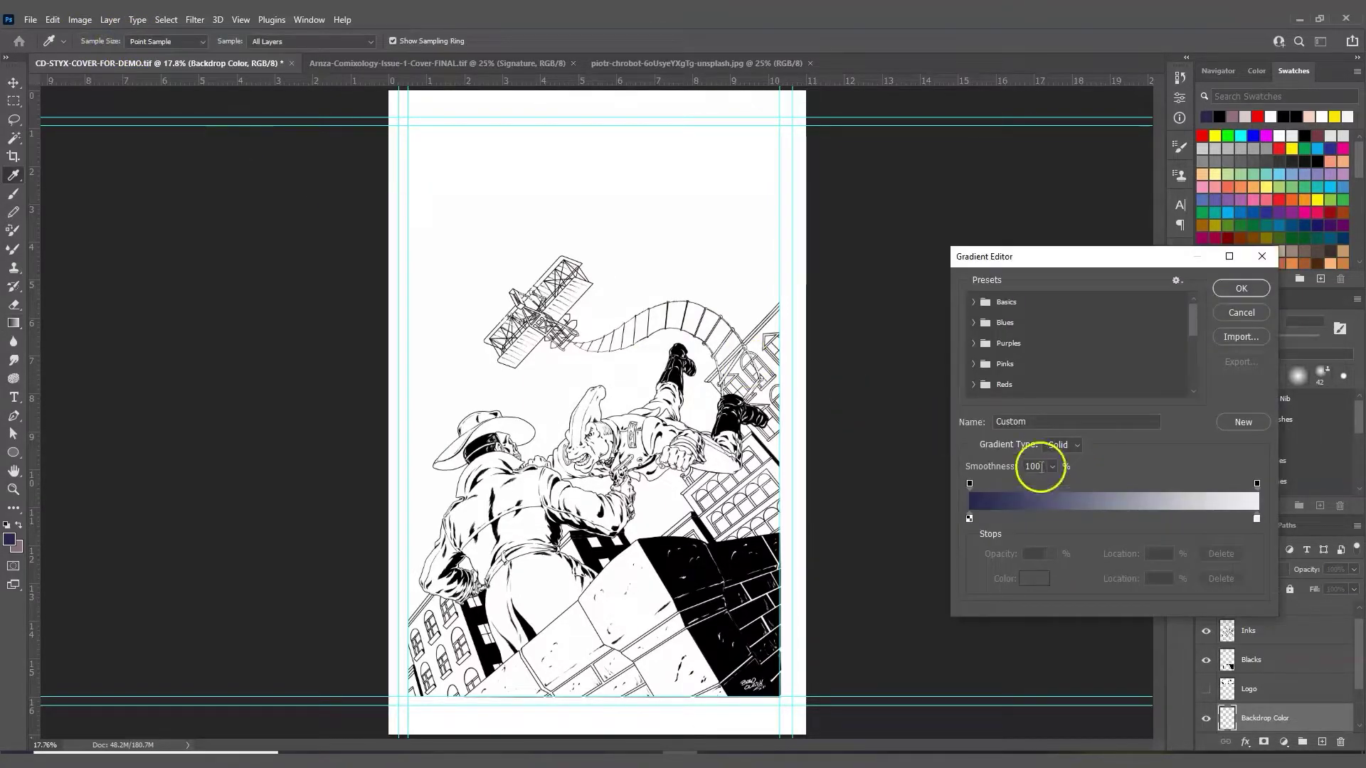
pyautogui.click(1256, 519)
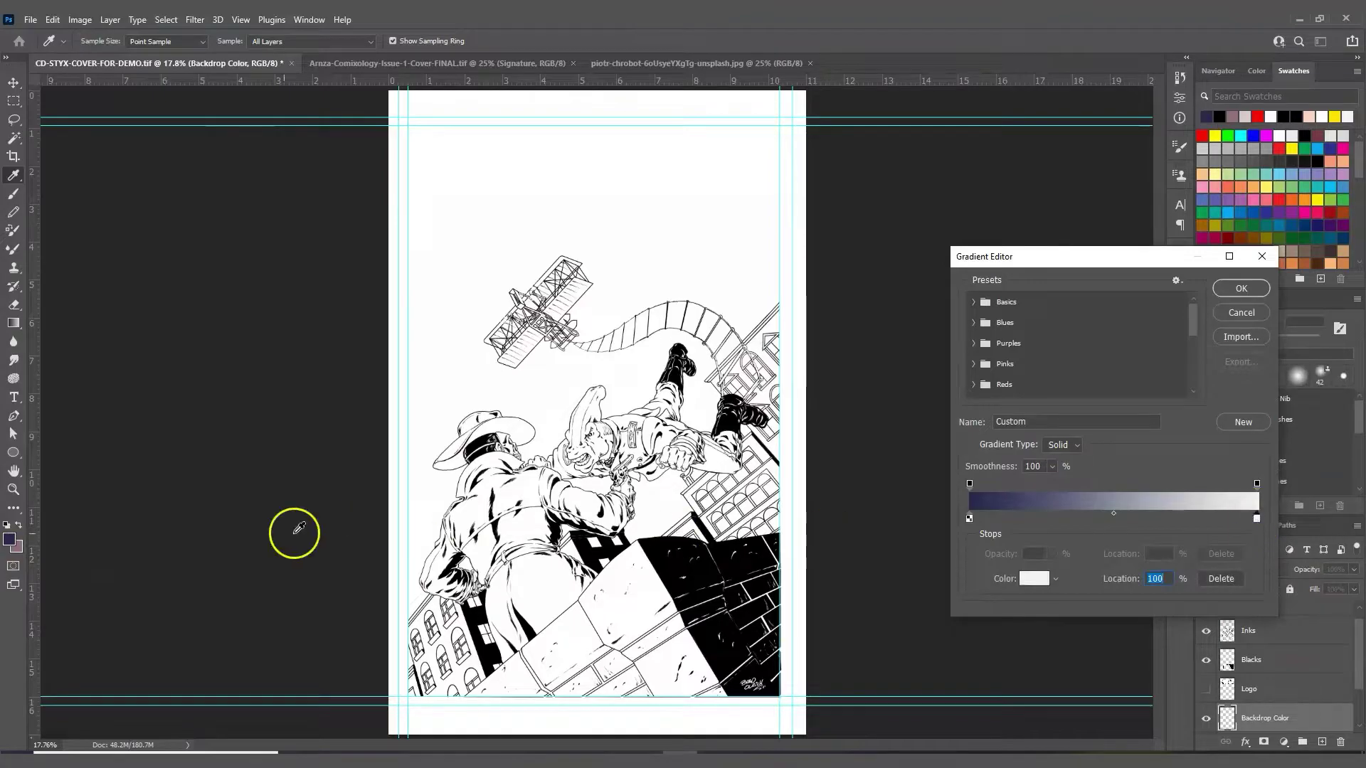
pyautogui.click(1034, 579)
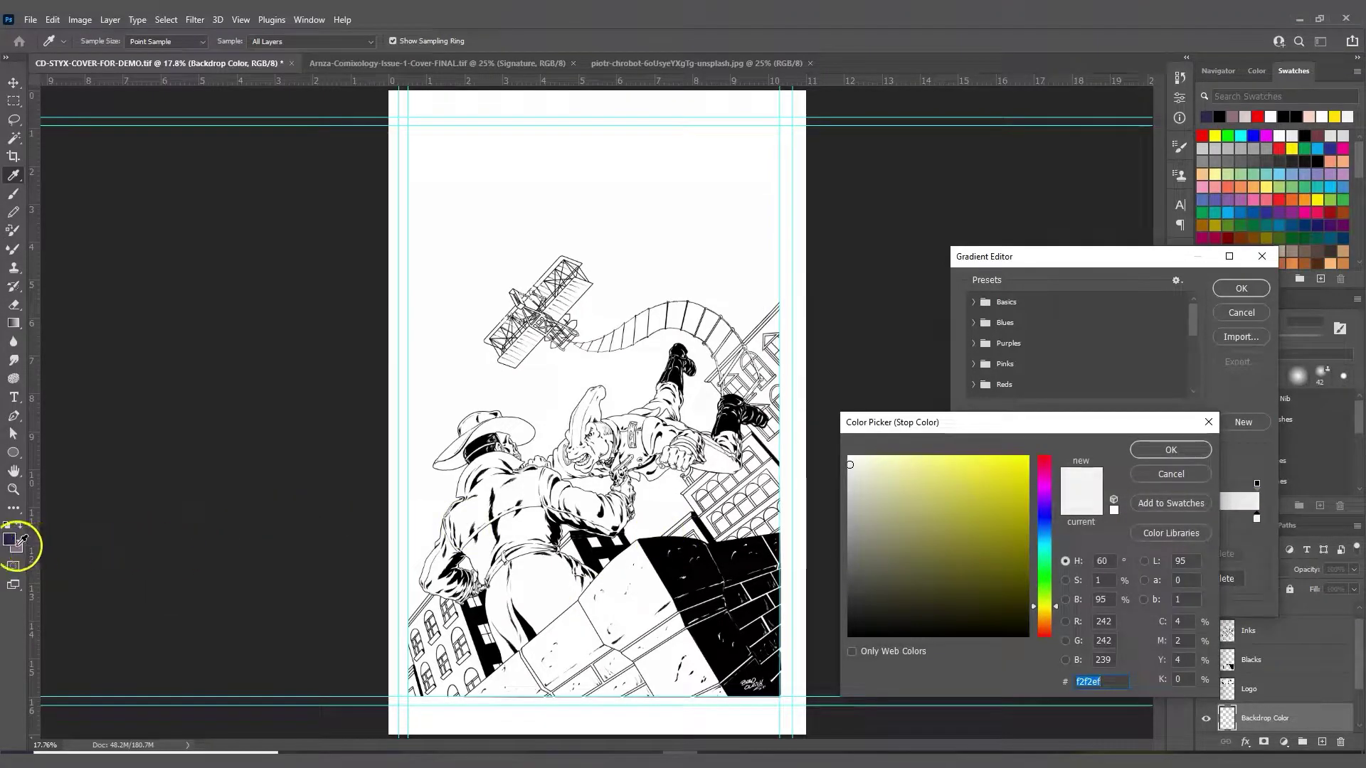
pyautogui.click(20, 548)
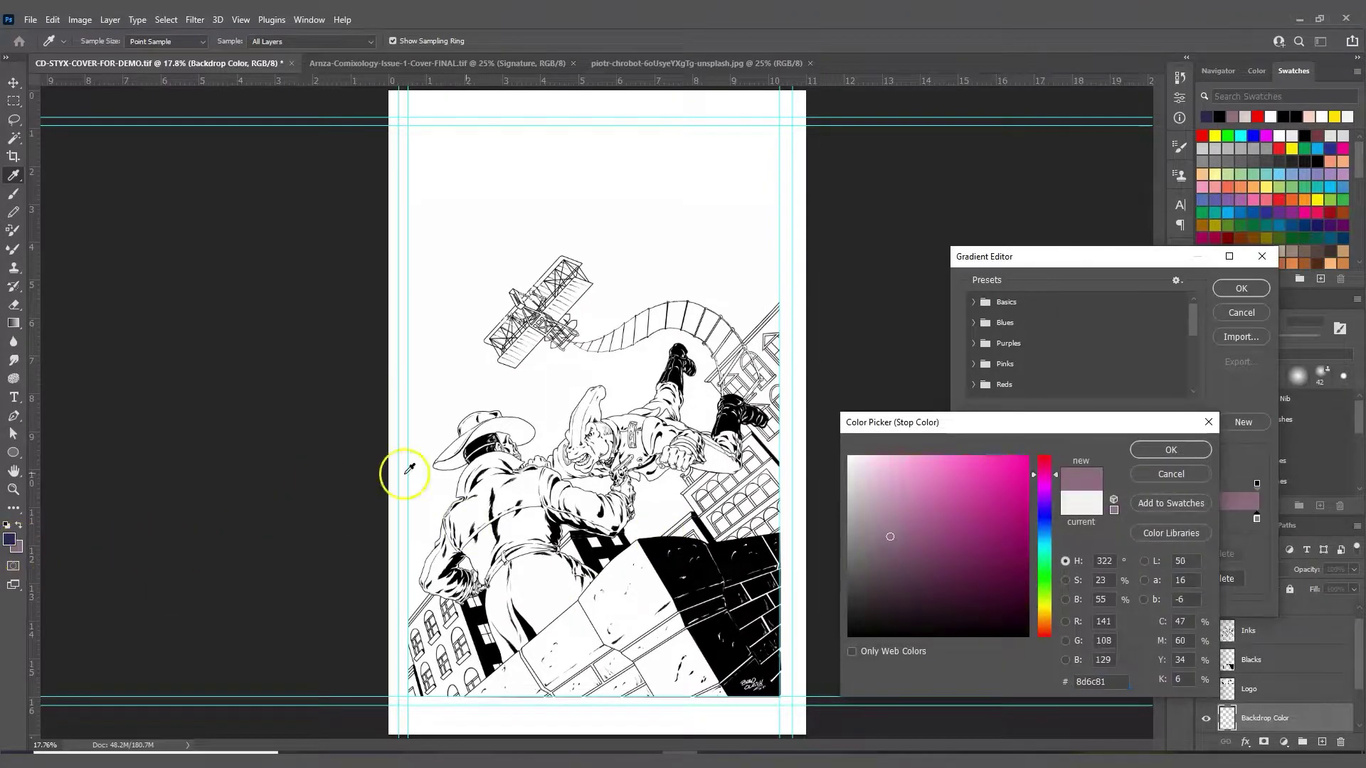
pyautogui.click(1200, 448)
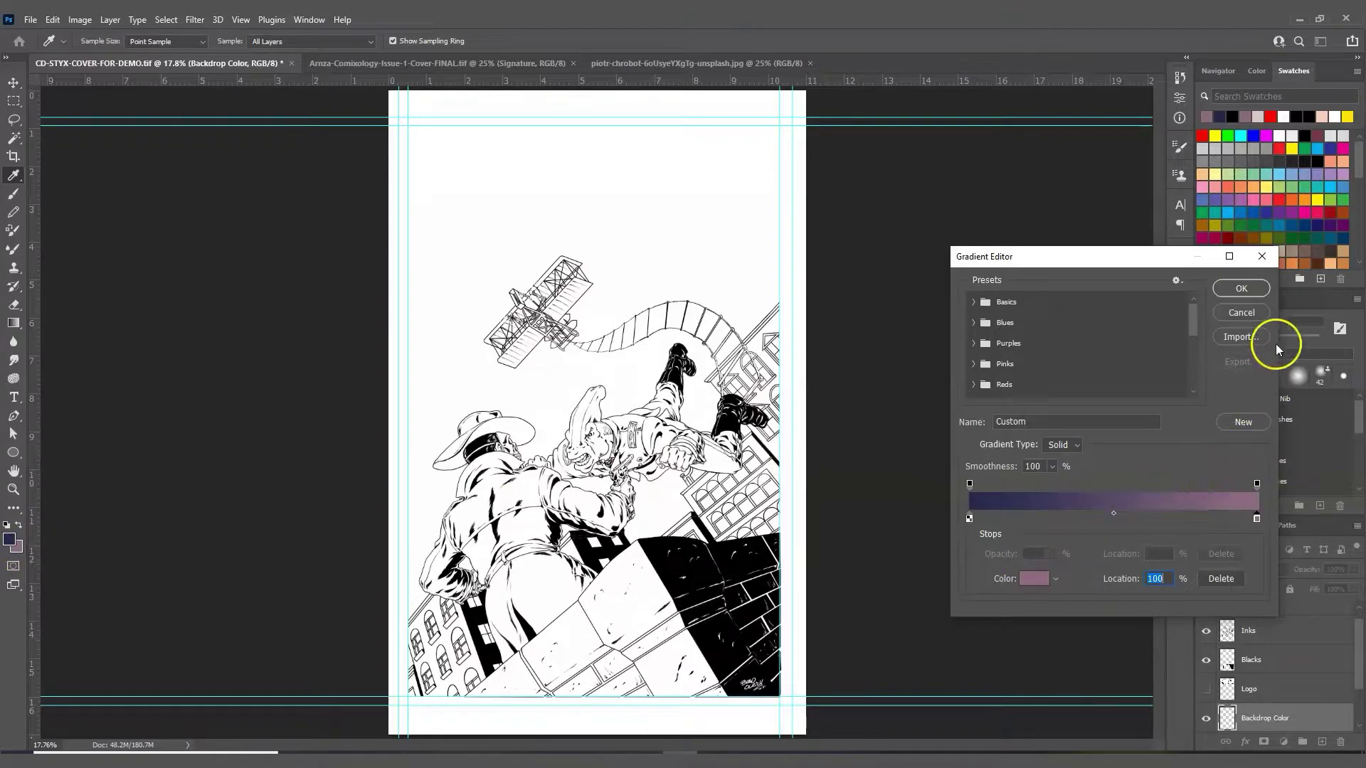
pyautogui.click(1239, 290)
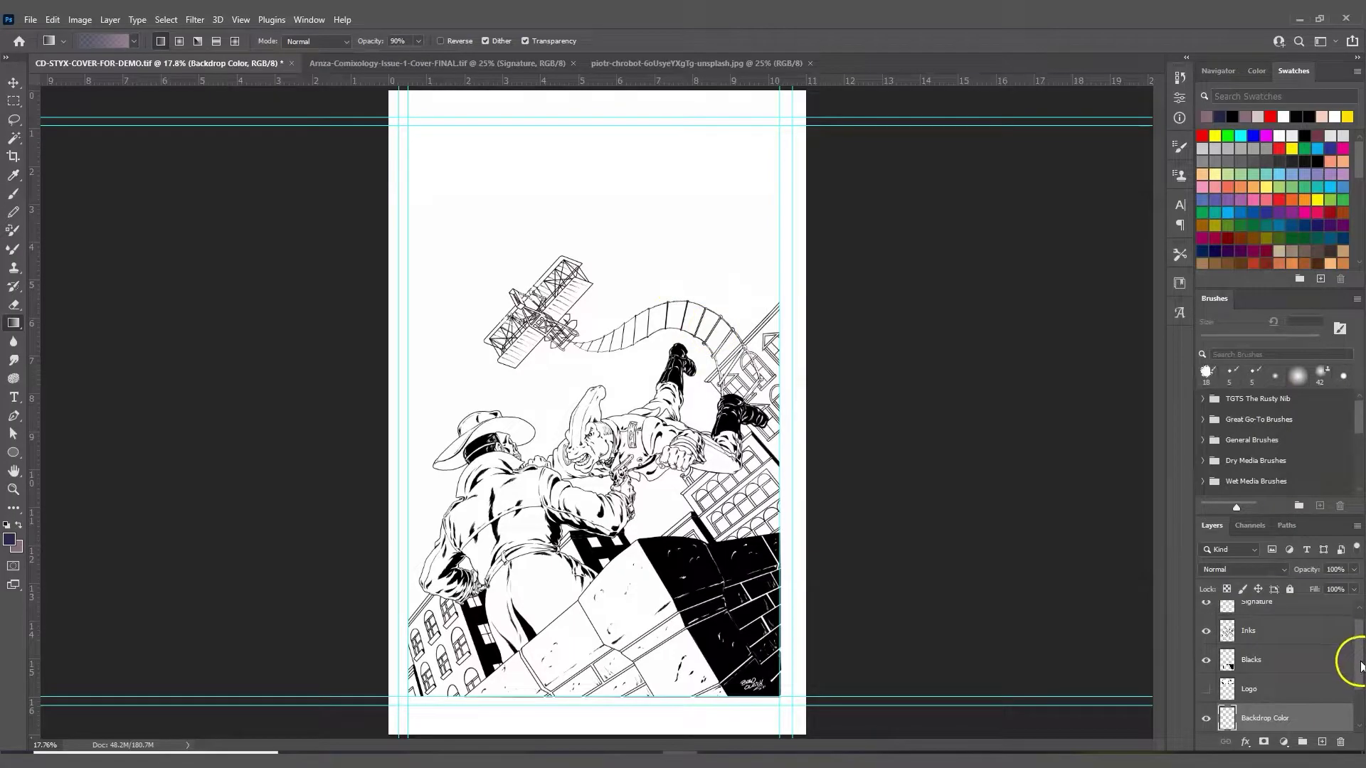
pyautogui.moveTo(1359, 665); pyautogui.dragTo(1358, 686)
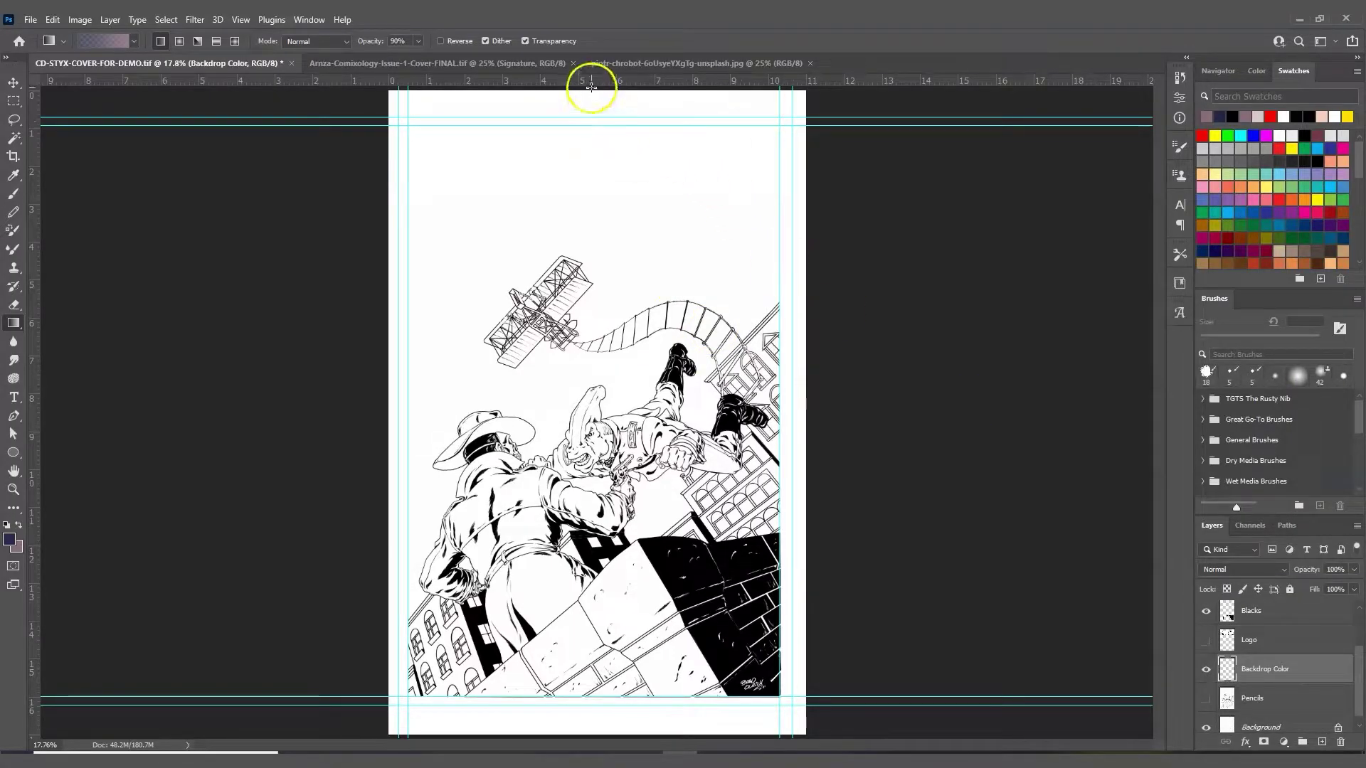
pyautogui.moveTo(590, 89); pyautogui.dragTo(588, 730)
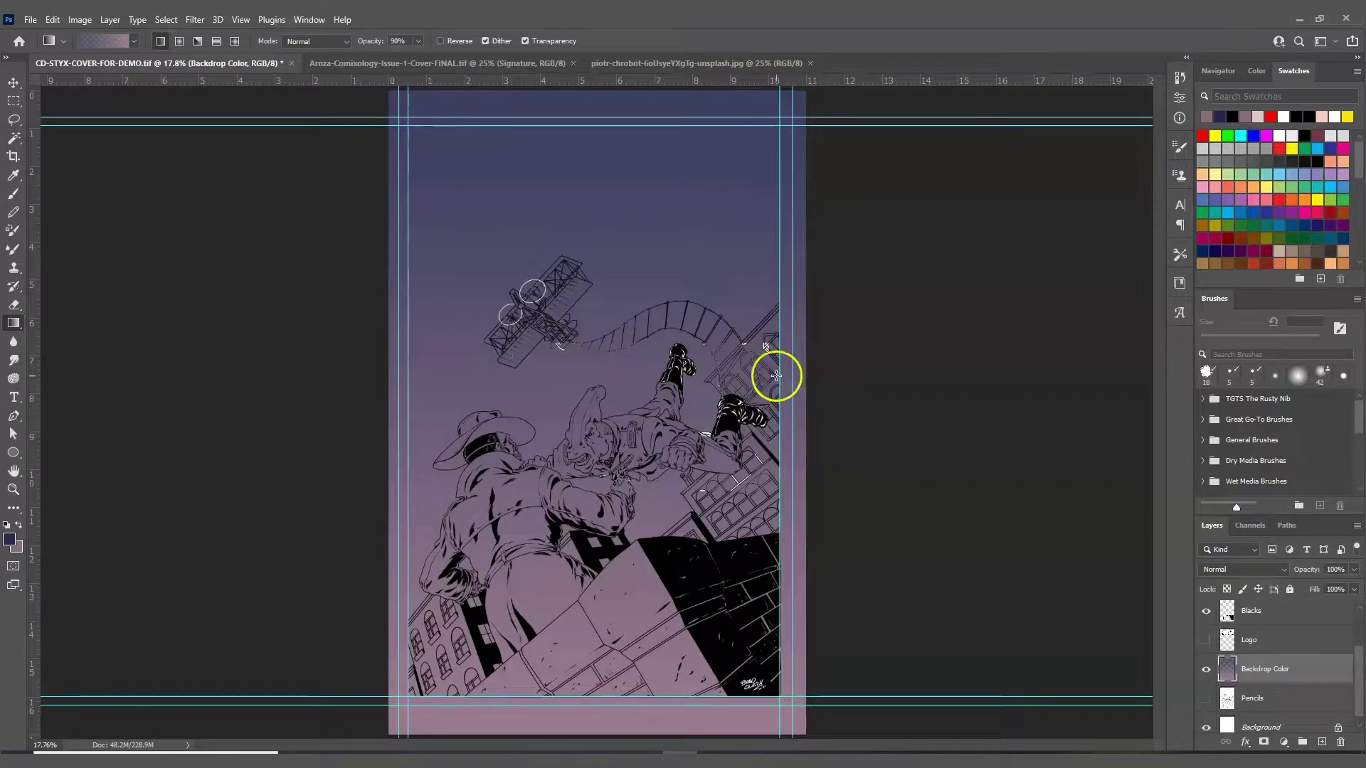
# - Examine the line art over the gradient around the biplane, boots and building windows for leftover white areas
pyautogui.click(13, 490)
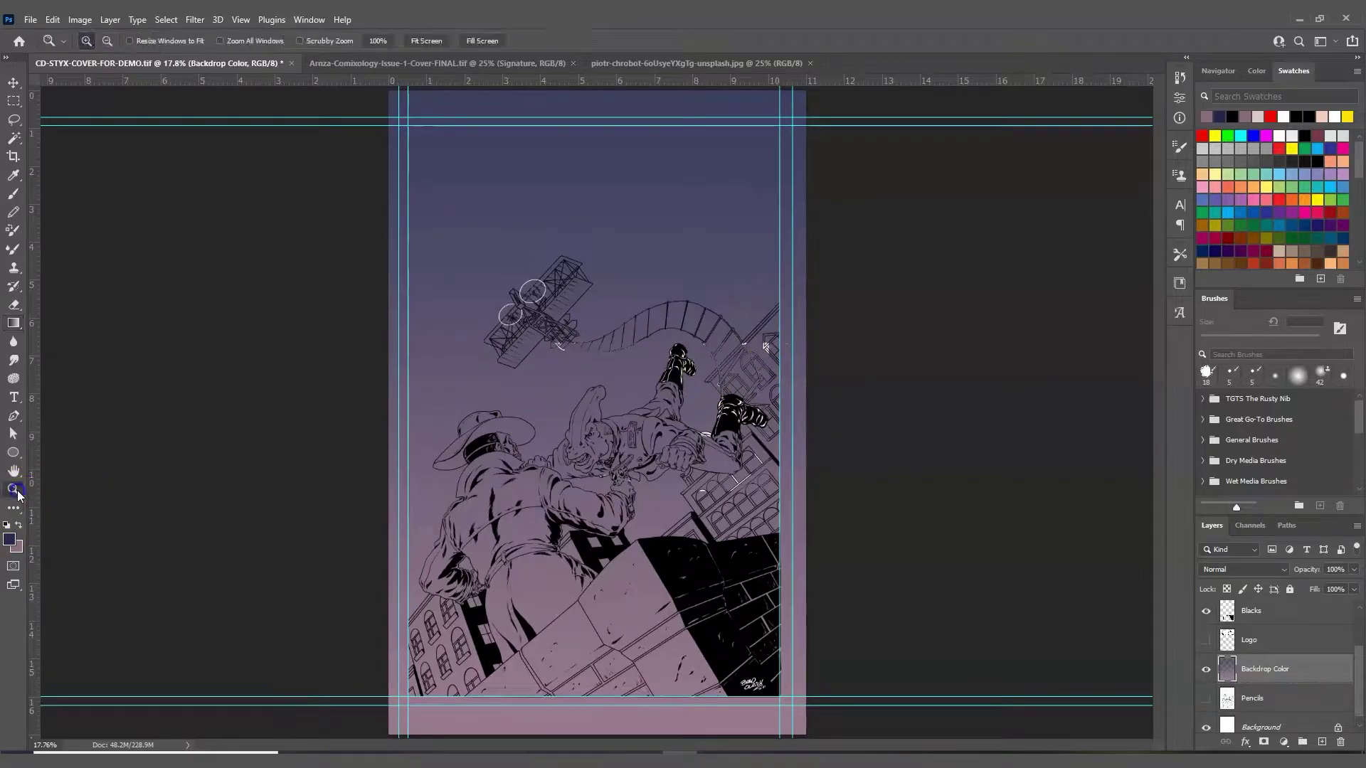
pyautogui.click(651, 362)
pyautogui.click(649, 354)
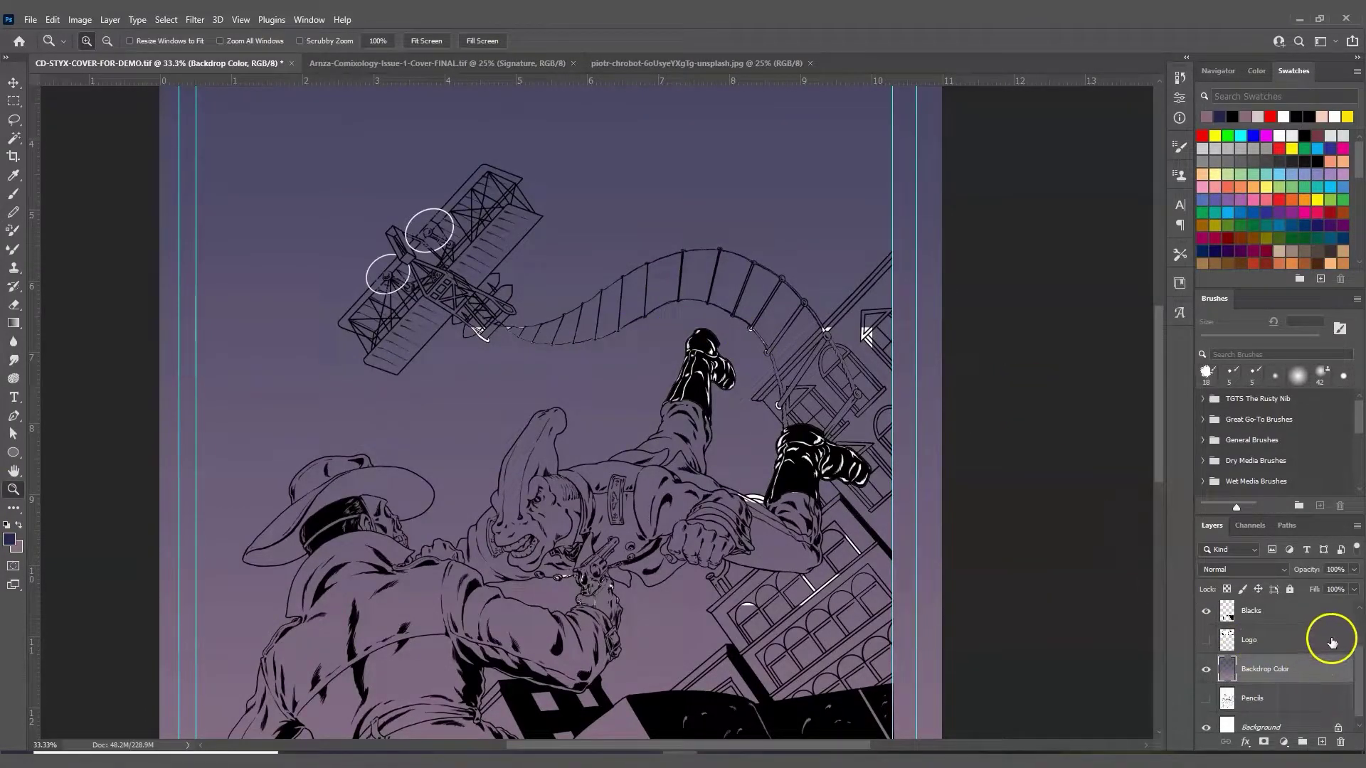
pyautogui.moveTo(1355, 647); pyautogui.dragTo(1360, 640)
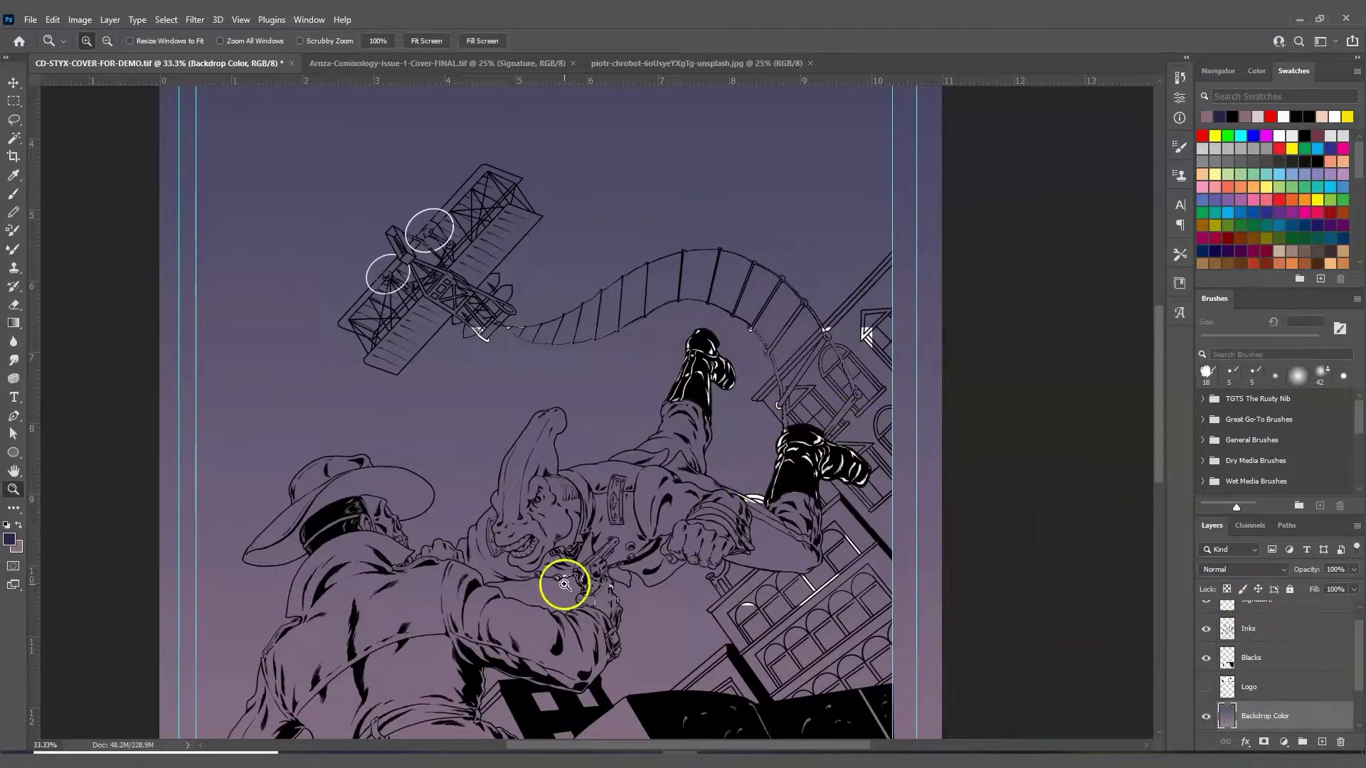
pyautogui.click(770, 633)
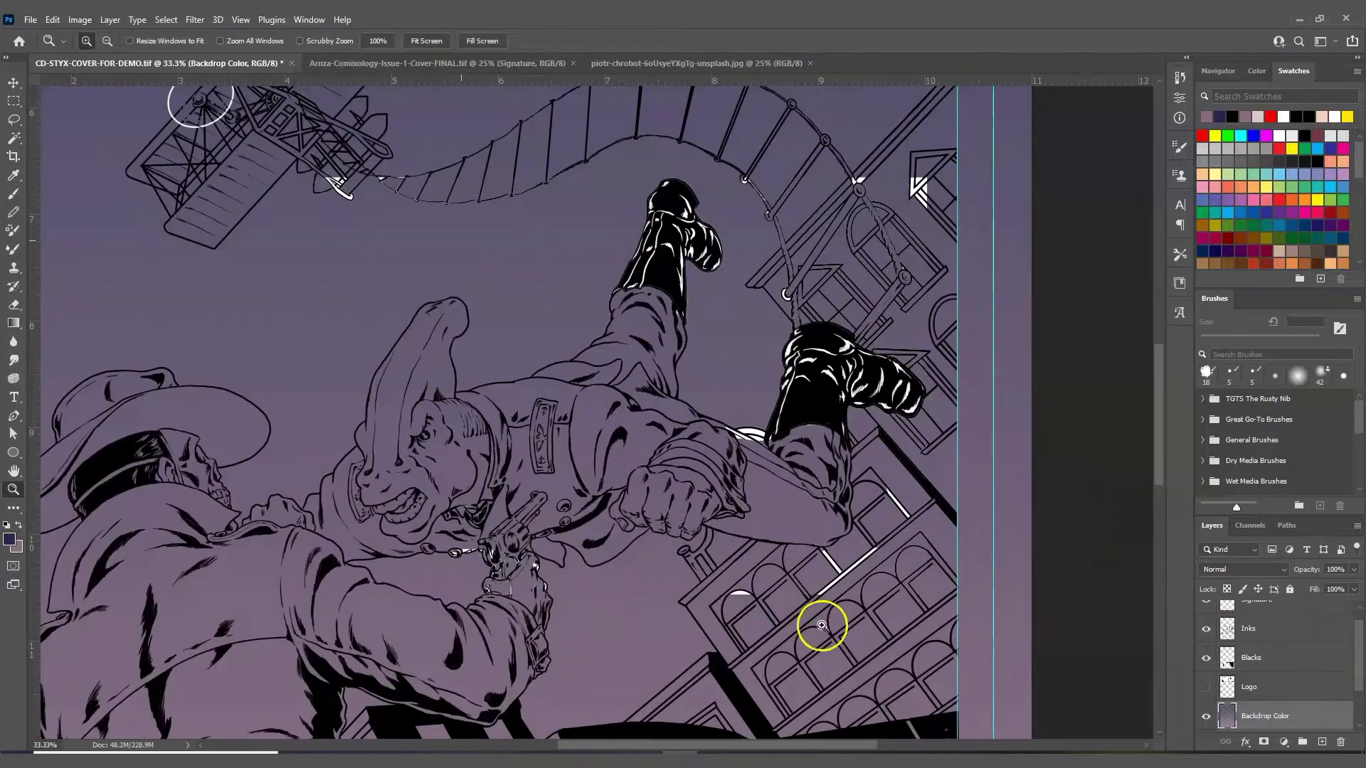
pyautogui.click(821, 625)
# - Try the Magic Wand on open areas of the Inks layer around the dinosaur and clear the selection
pyautogui.click(12, 140)
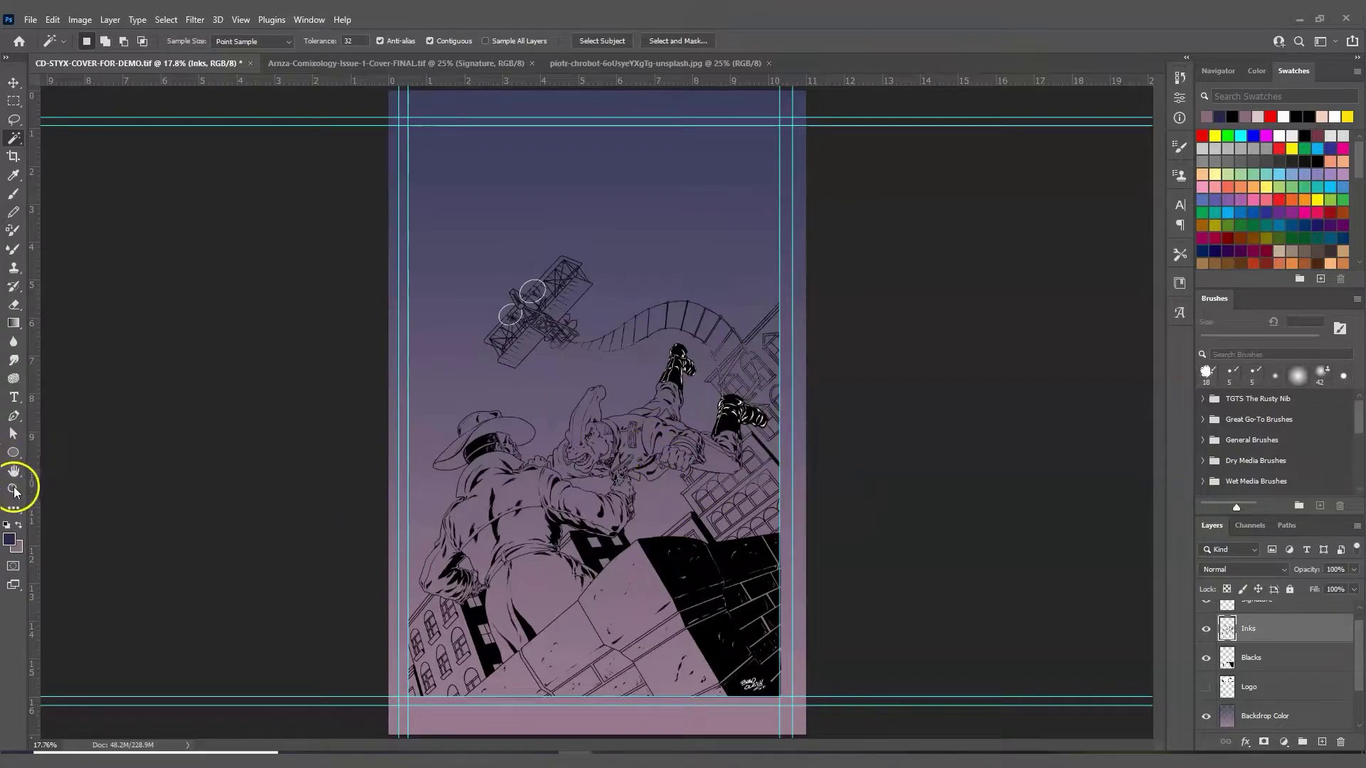
pyautogui.click(653, 466)
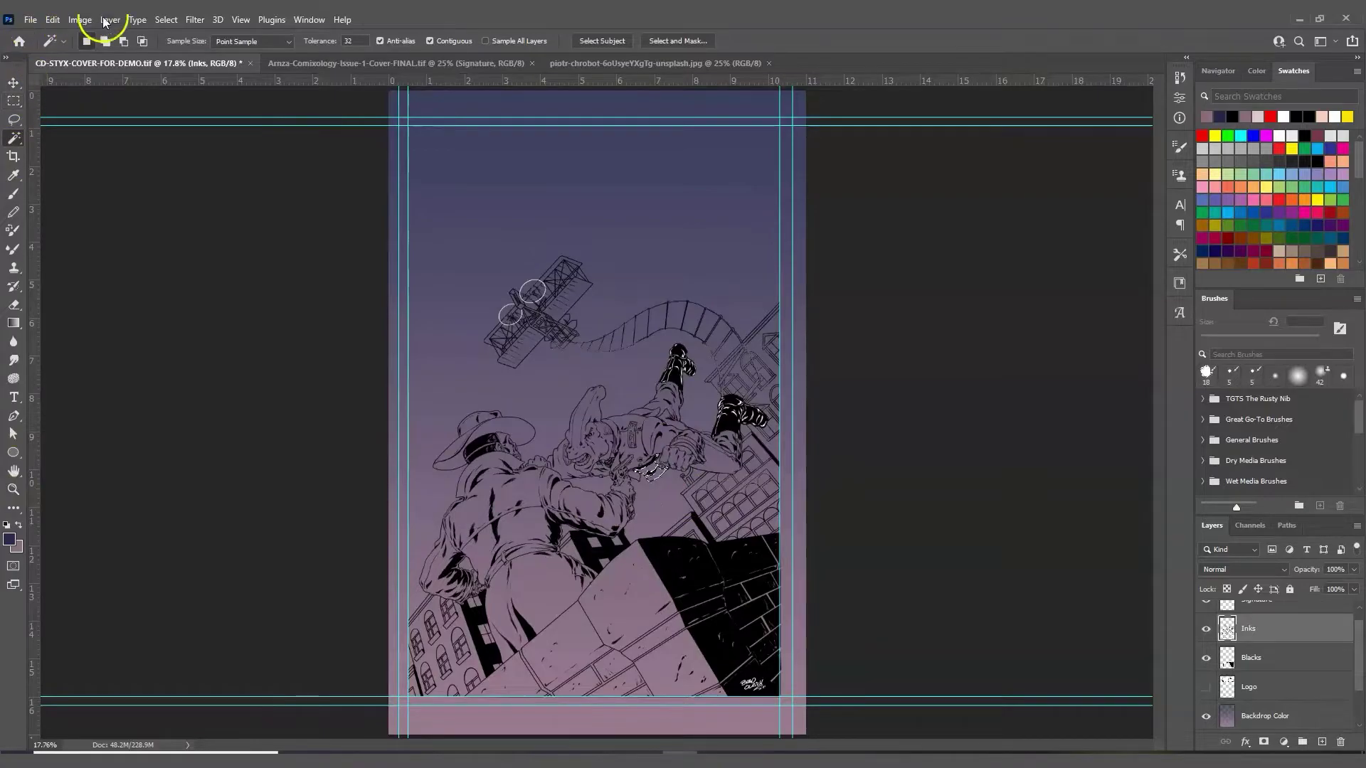
pyautogui.click(163, 26)
pyautogui.click(165, 44)
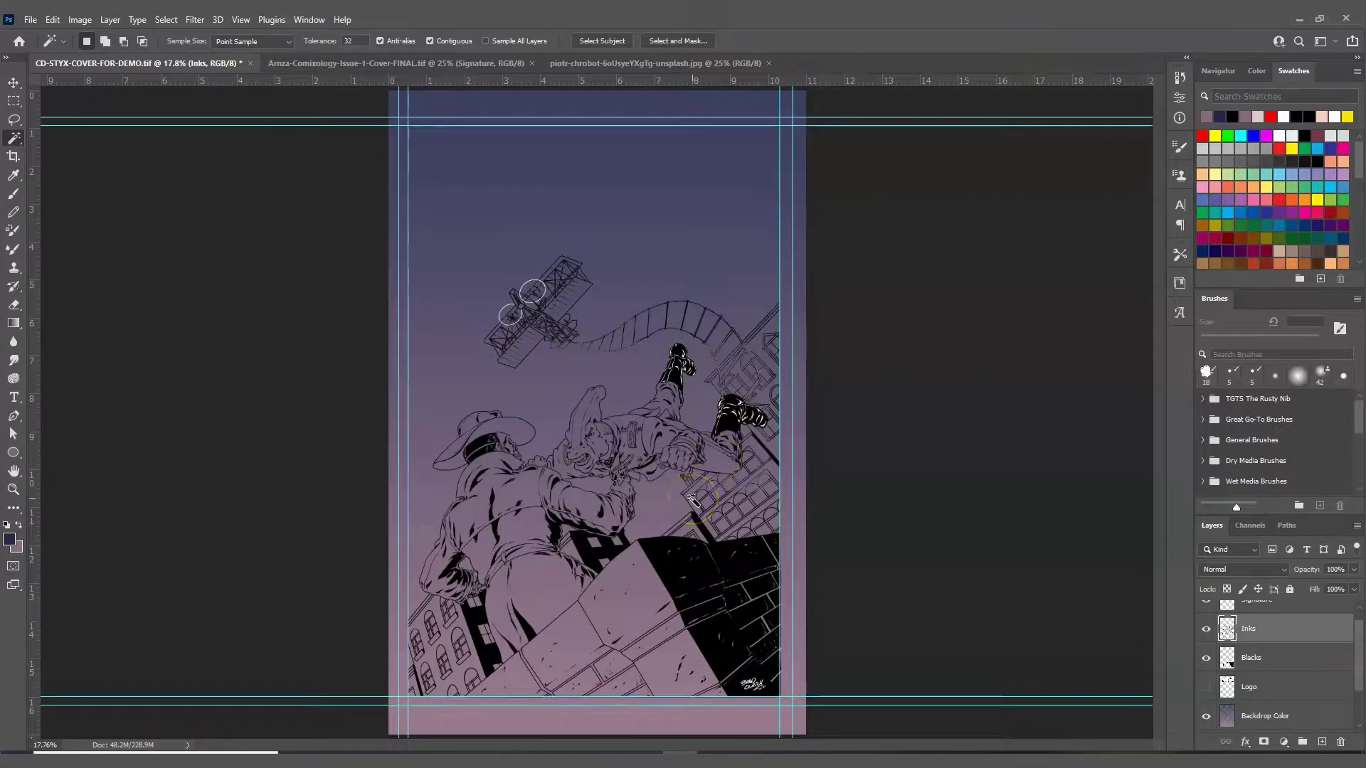
pyautogui.click(656, 379)
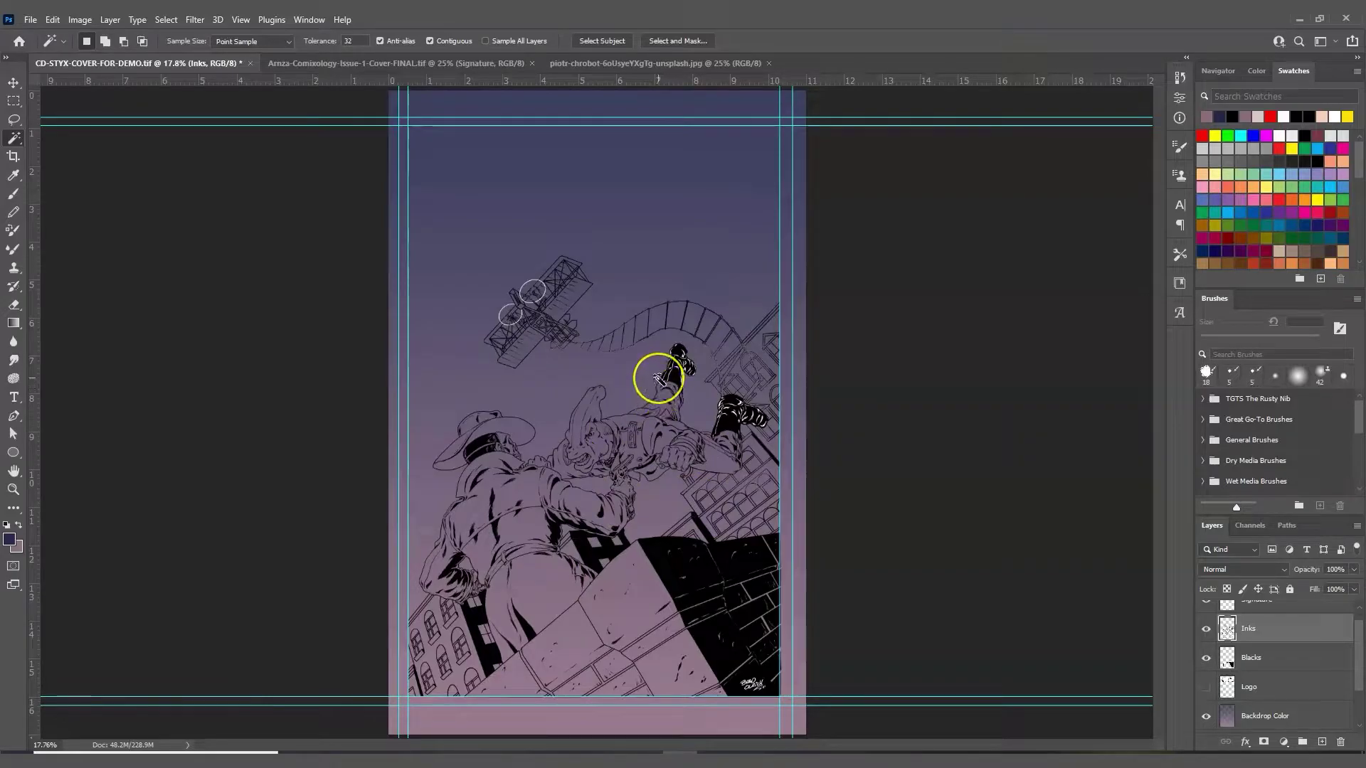
# - Add a new layer directly below the Inks layer and name it Color Flats
pyautogui.click(1322, 742)
pyautogui.moveTo(1302, 631); pyautogui.dragTo(1301, 674)
pyautogui.click(1252, 654)
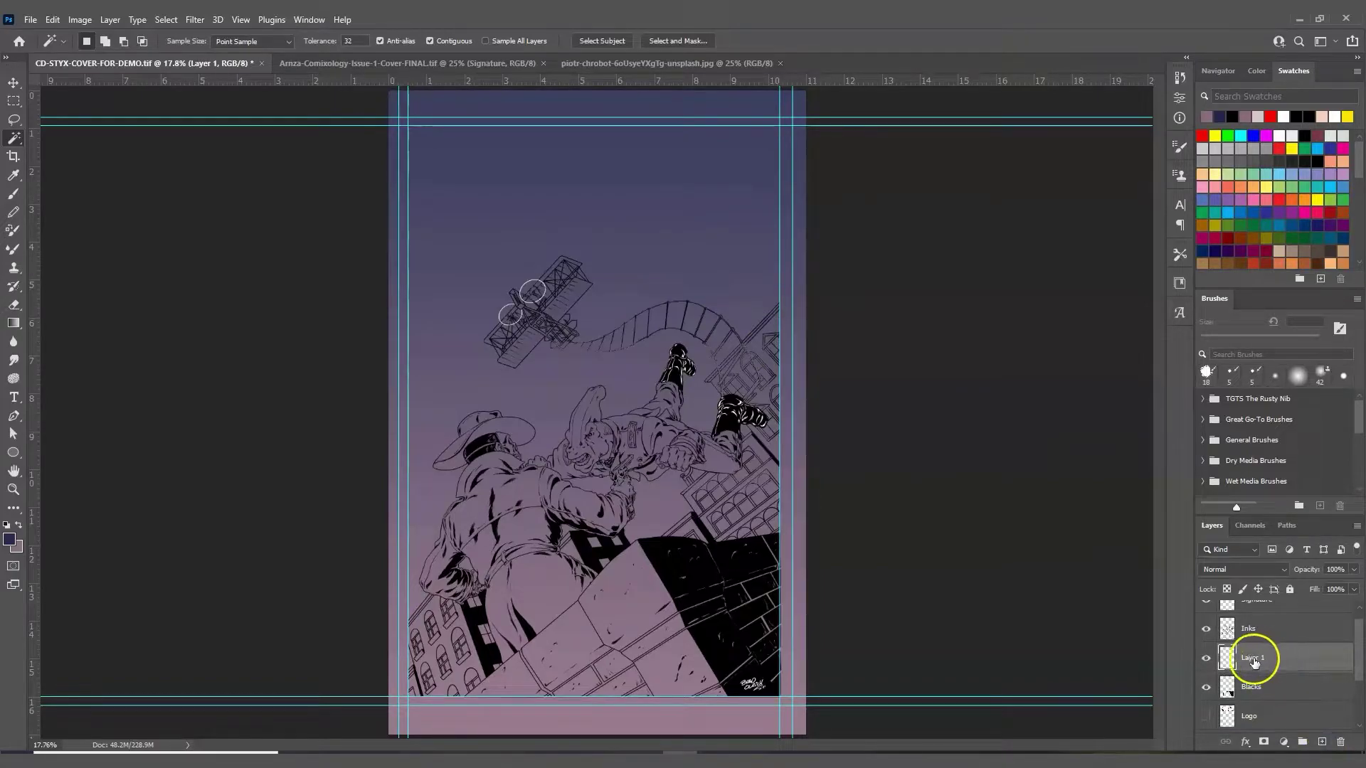
pyautogui.doubleClick(1252, 657)
pyautogui.write('Color Flats')
pyautogui.click(1311, 655)
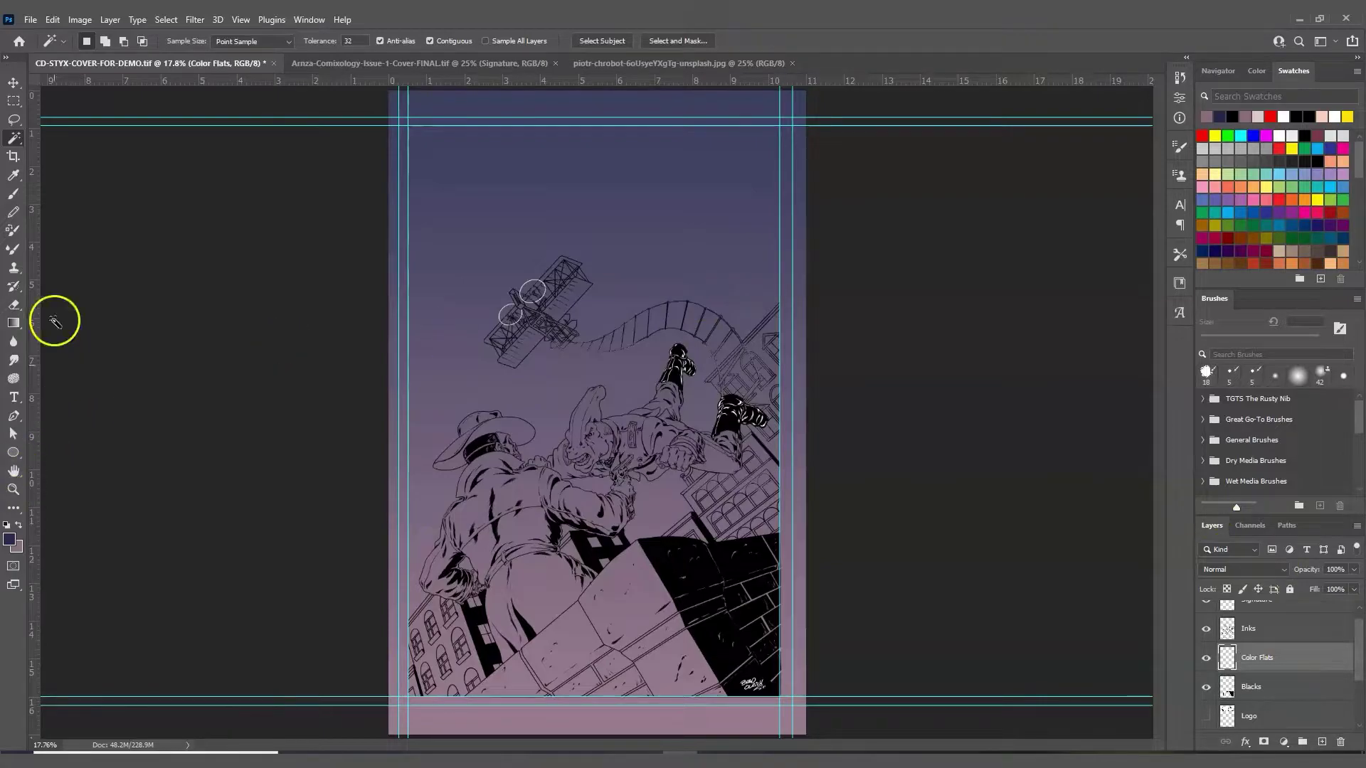
# - Compare the Pure Yellow Green and Pure Green swatches for the dinosaur's skin and set Pure Yellow Green as the foreground color
pyautogui.click(13, 211)
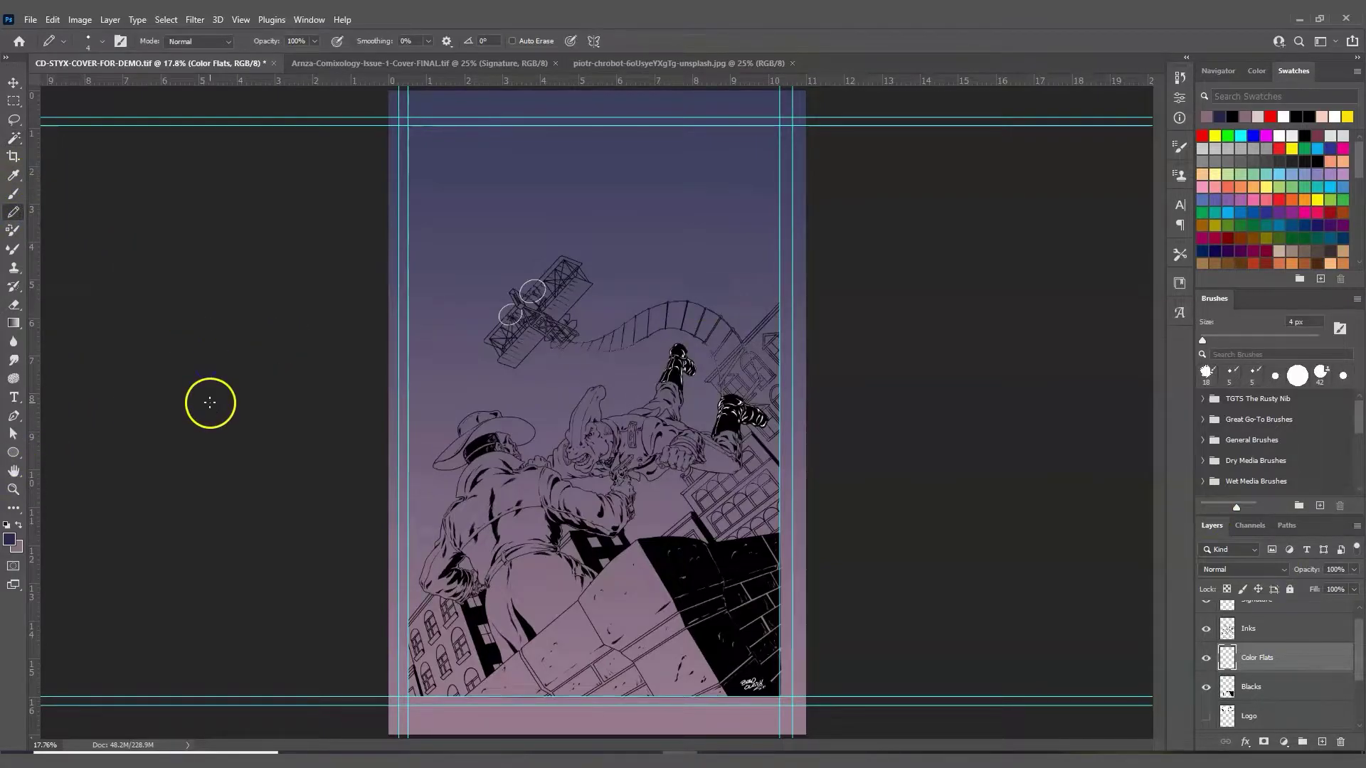
pyautogui.click(12, 490)
pyautogui.moveTo(605, 476); pyautogui.dragTo(593, 358)
pyautogui.click(497, 482)
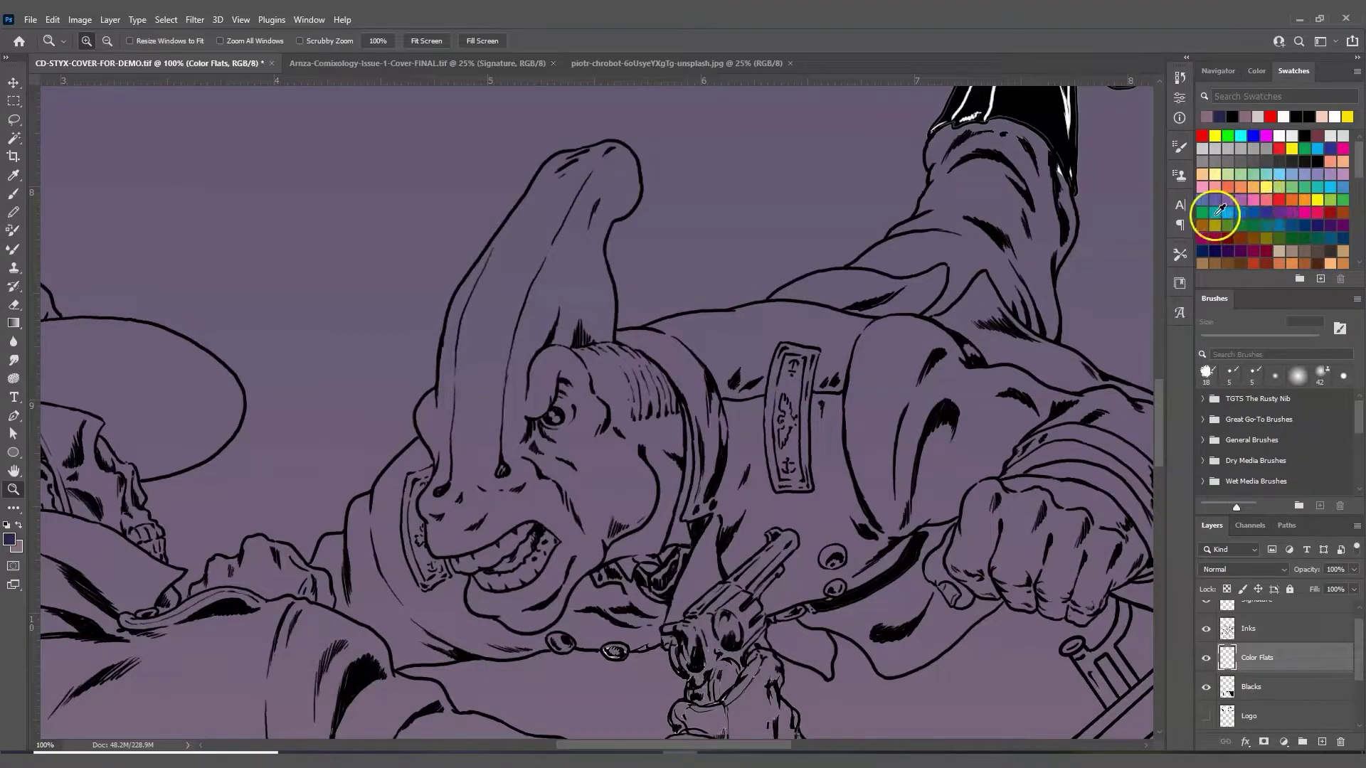
pyautogui.doubleClick(1344, 198)
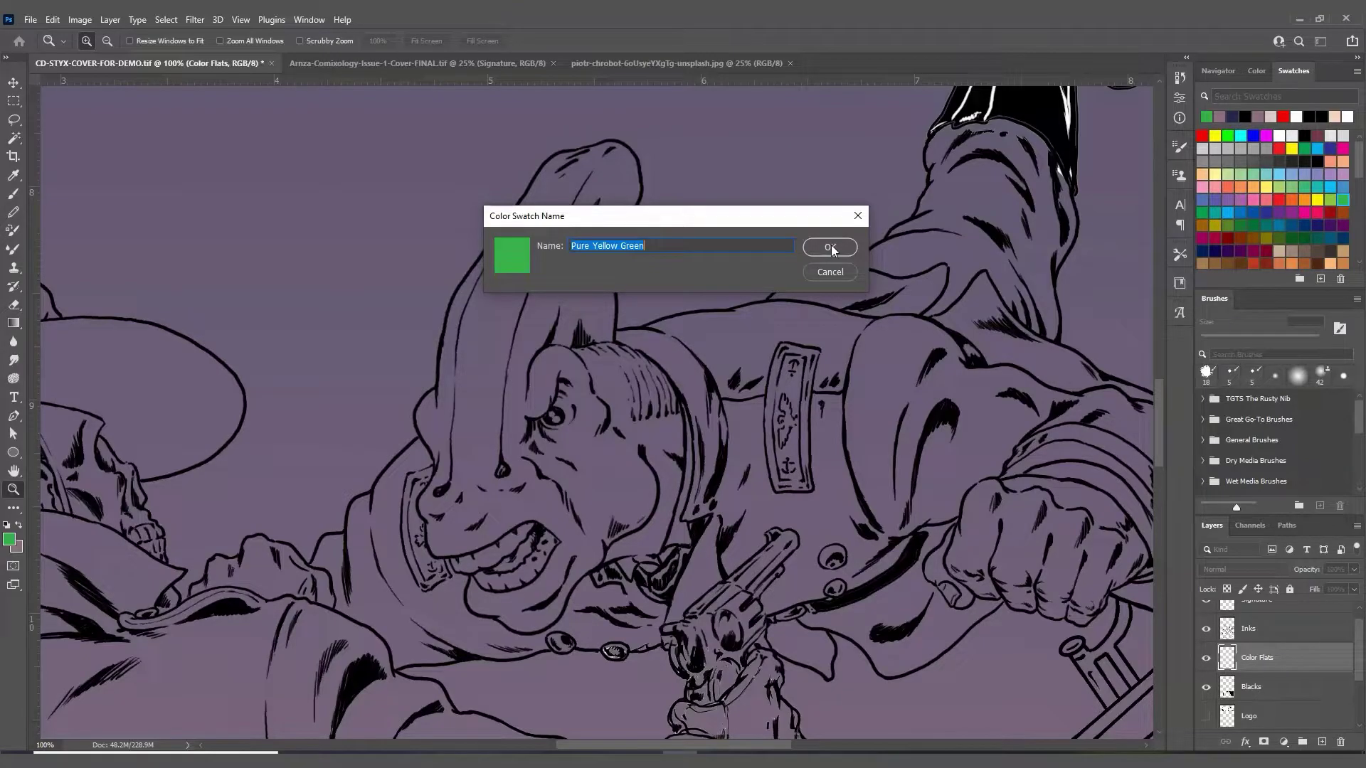
pyautogui.click(828, 249)
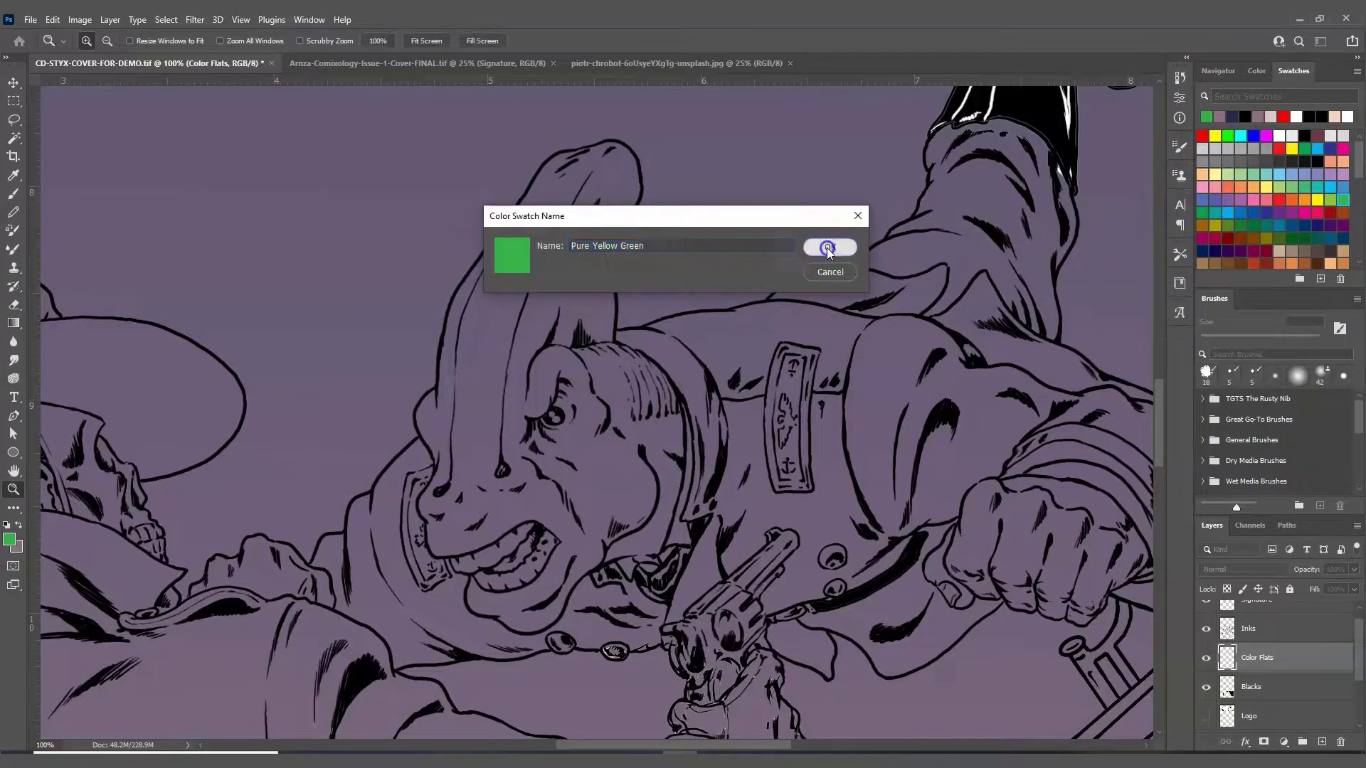
pyautogui.doubleClick(1203, 212)
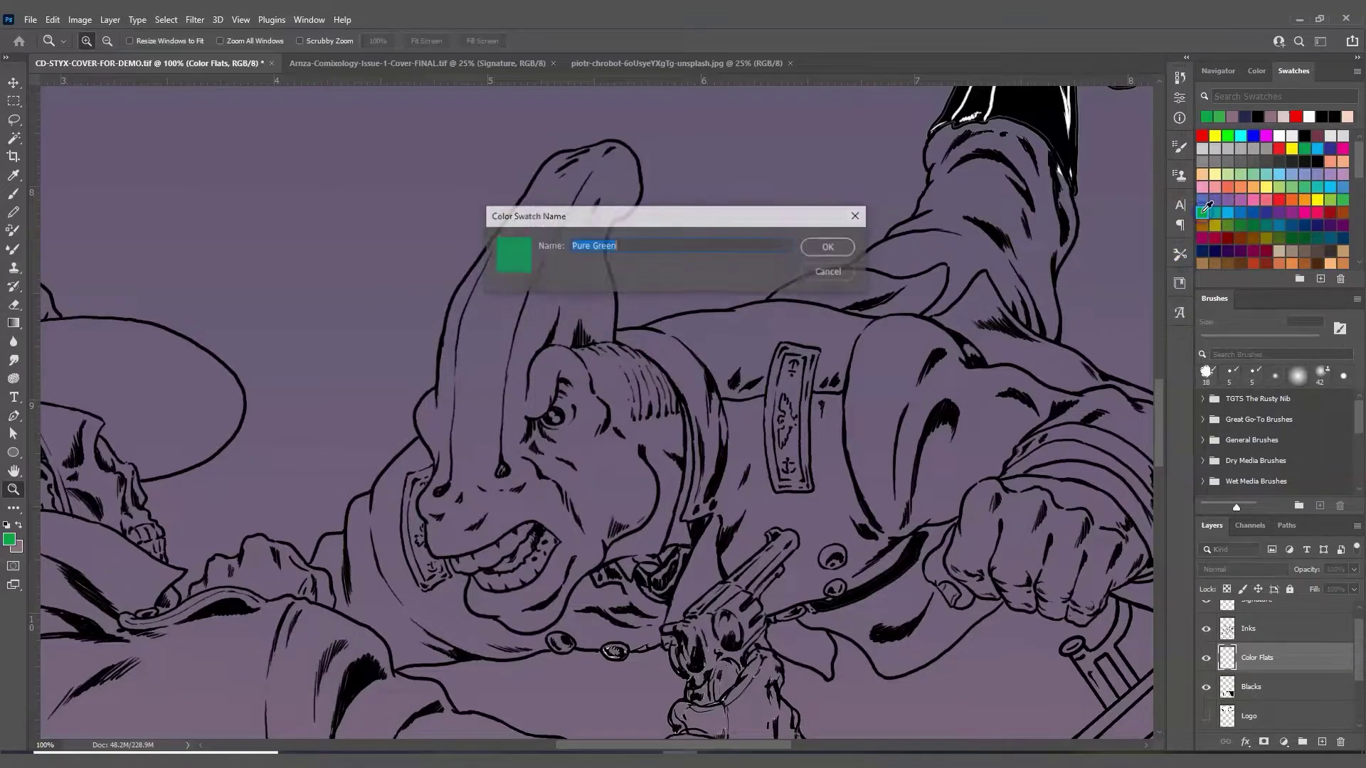
pyautogui.click(829, 245)
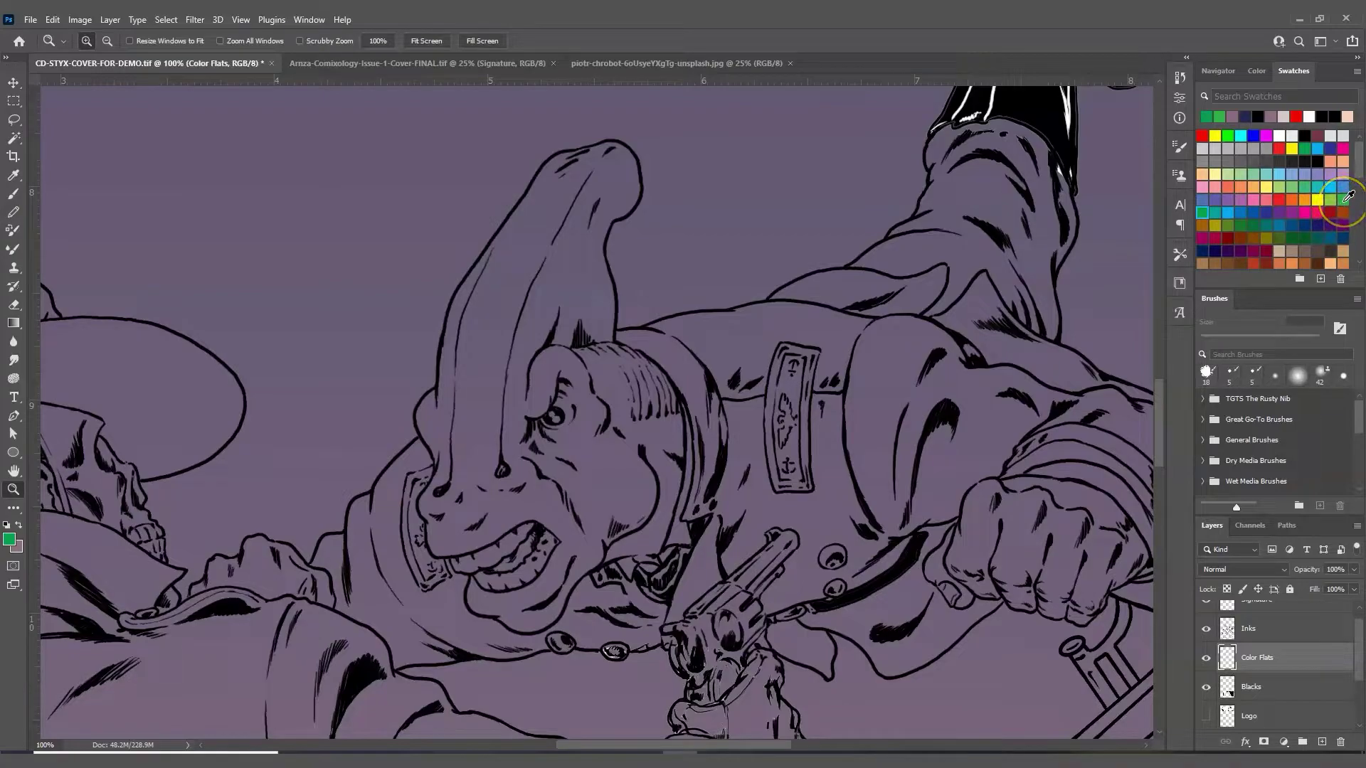
pyautogui.doubleClick(1344, 200)
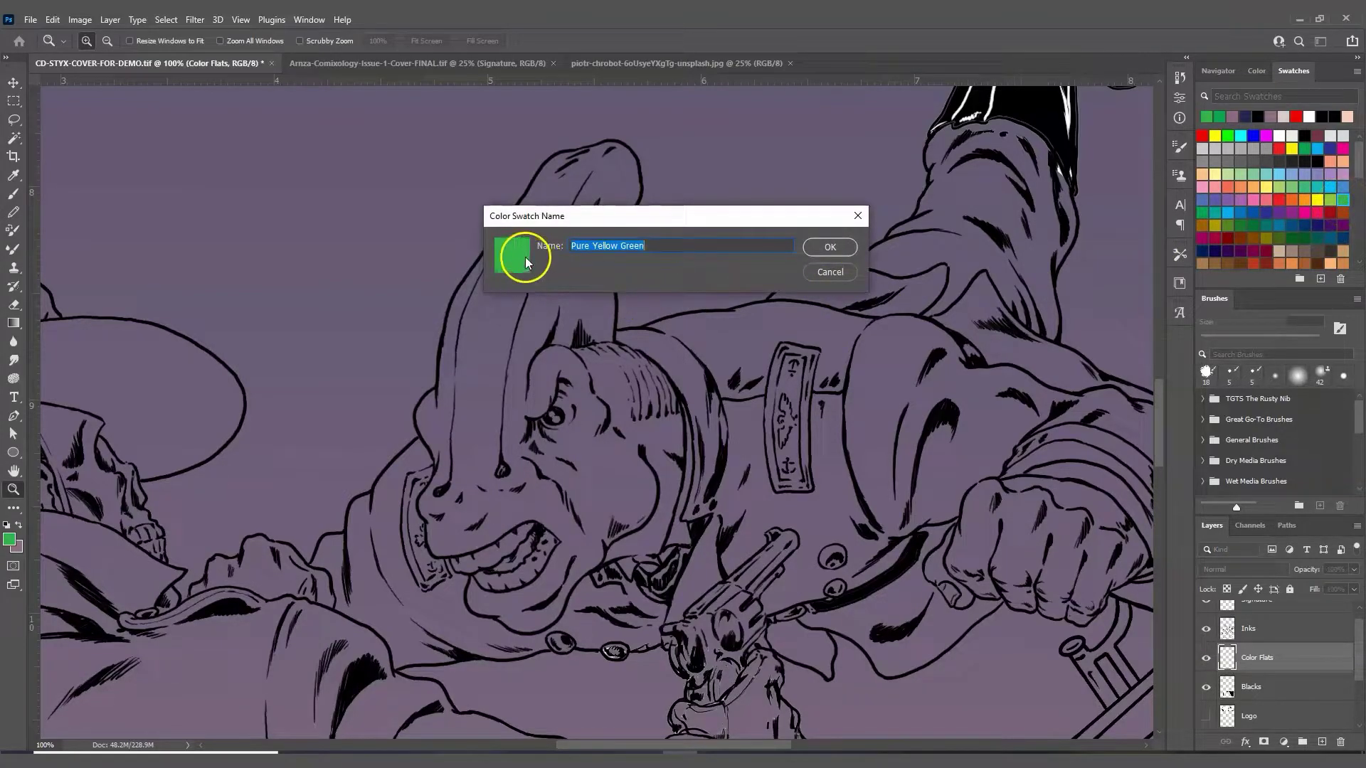
pyautogui.click(829, 271)
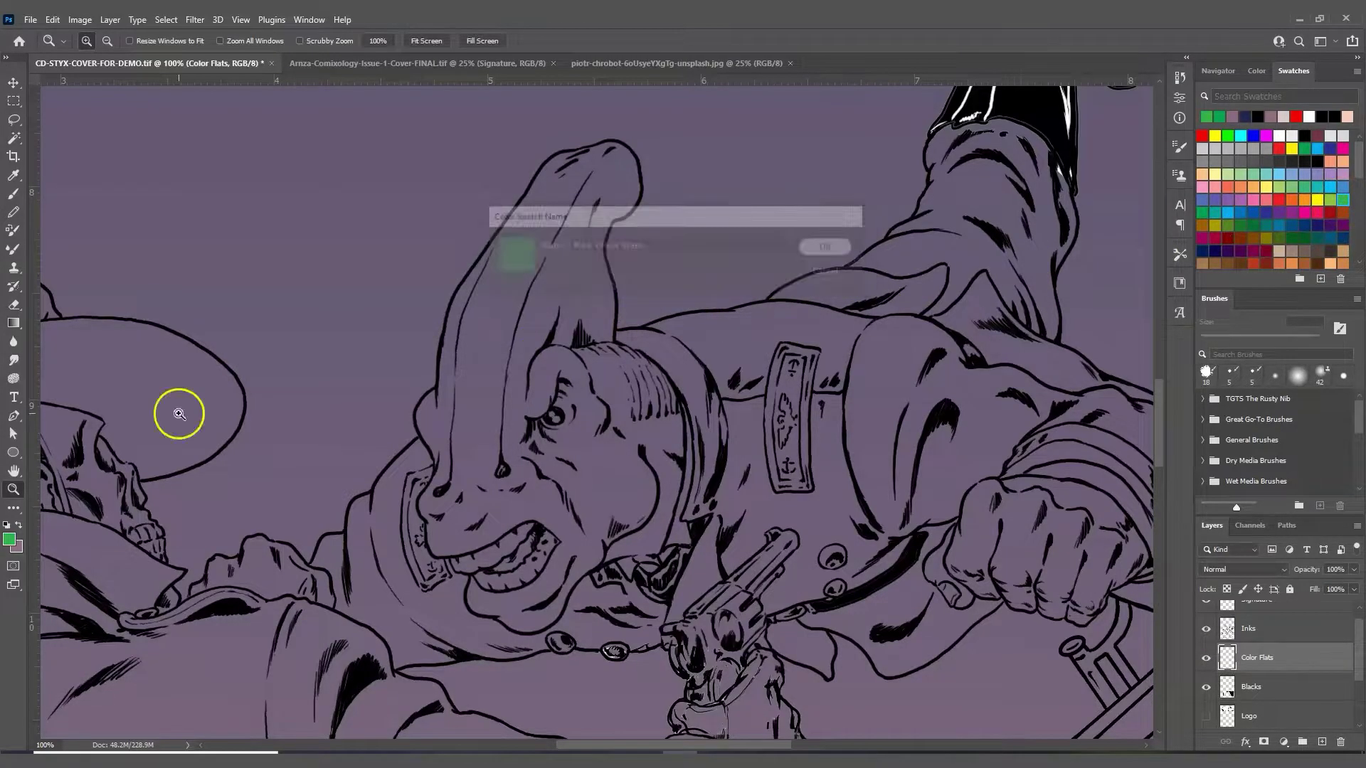
# - Darken the foreground green slightly to 38ad48
pyautogui.click(9, 540)
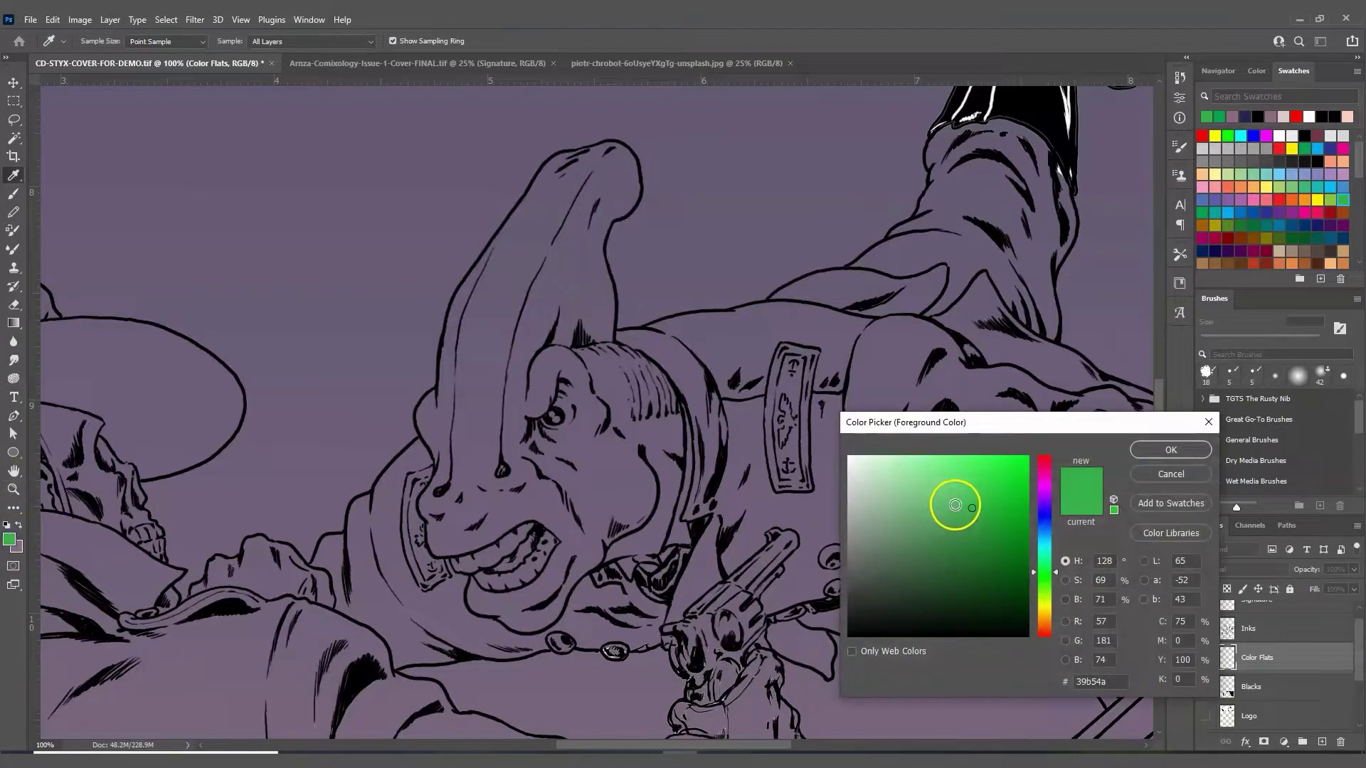
pyautogui.click(971, 514)
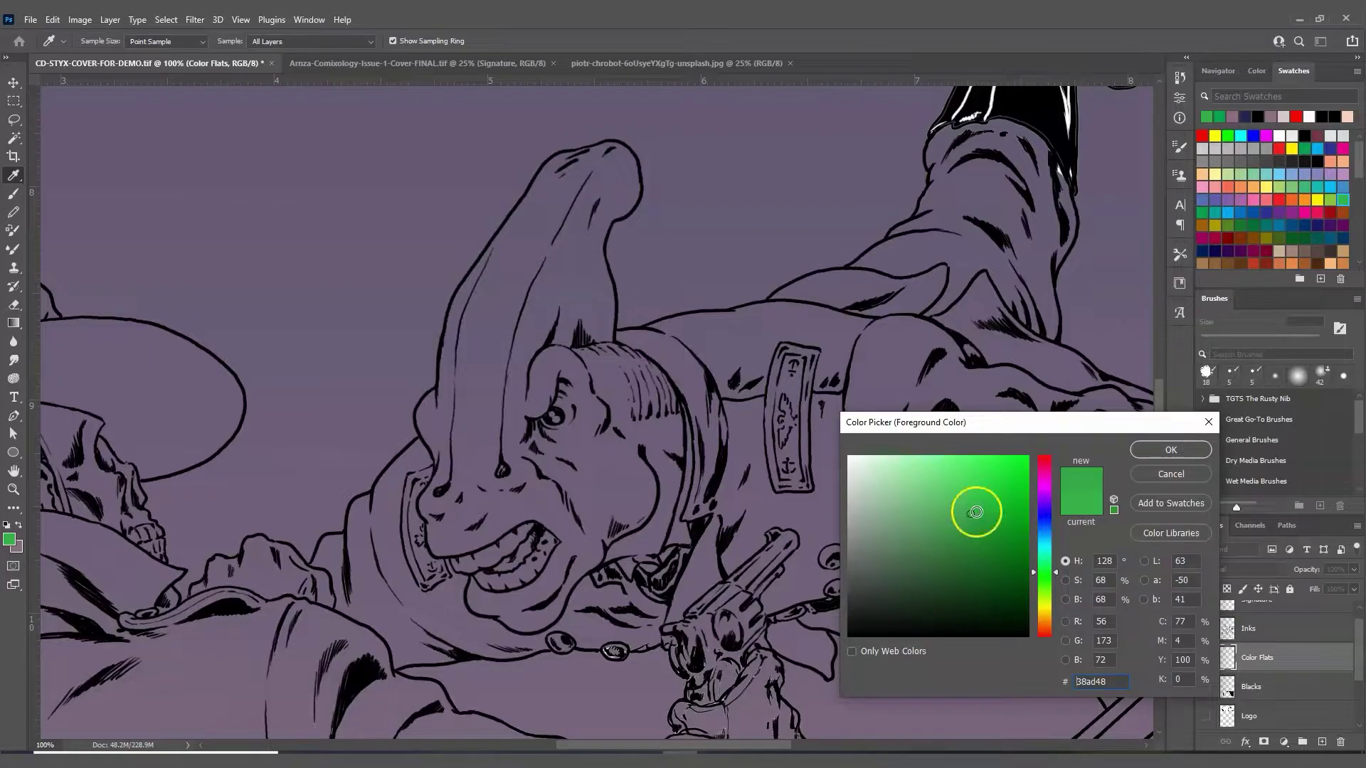
pyautogui.click(1173, 448)
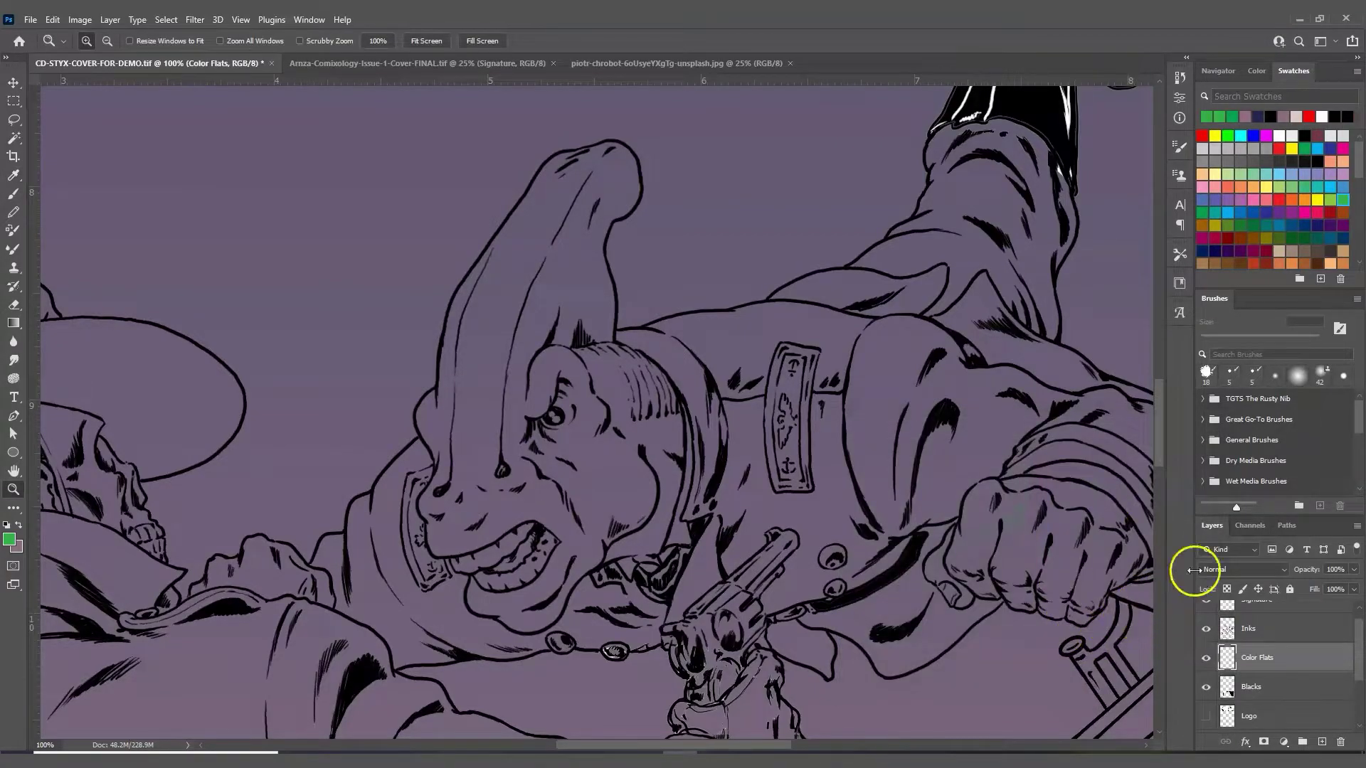
# - Look through the saved color swatches and collapse the Flesh tones group
pyautogui.moveTo(1360, 158); pyautogui.dragTo(1360, 194)
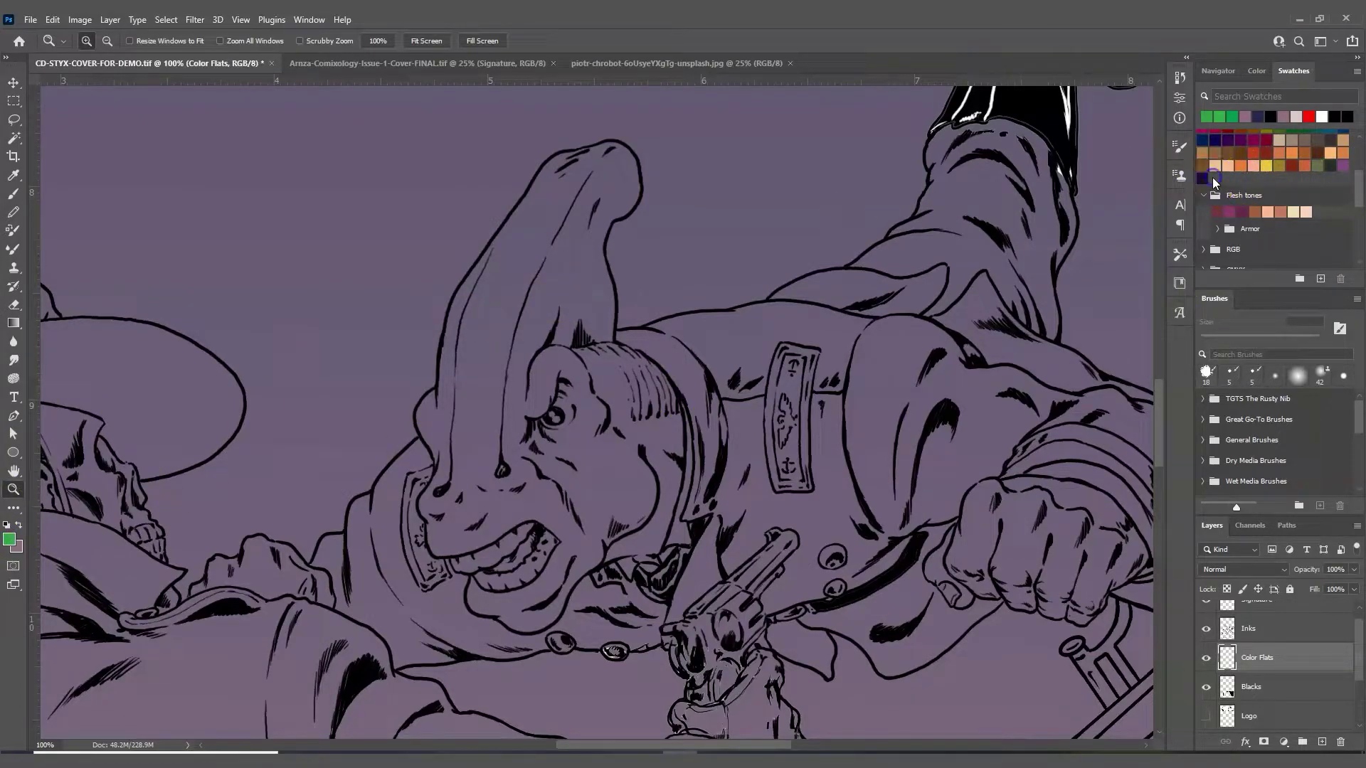
pyautogui.moveTo(1359, 178)
pyautogui.mouseDown()
pyautogui.moveTo(1360, 135)
pyautogui.moveTo(1360, 170)
pyautogui.mouseUp()
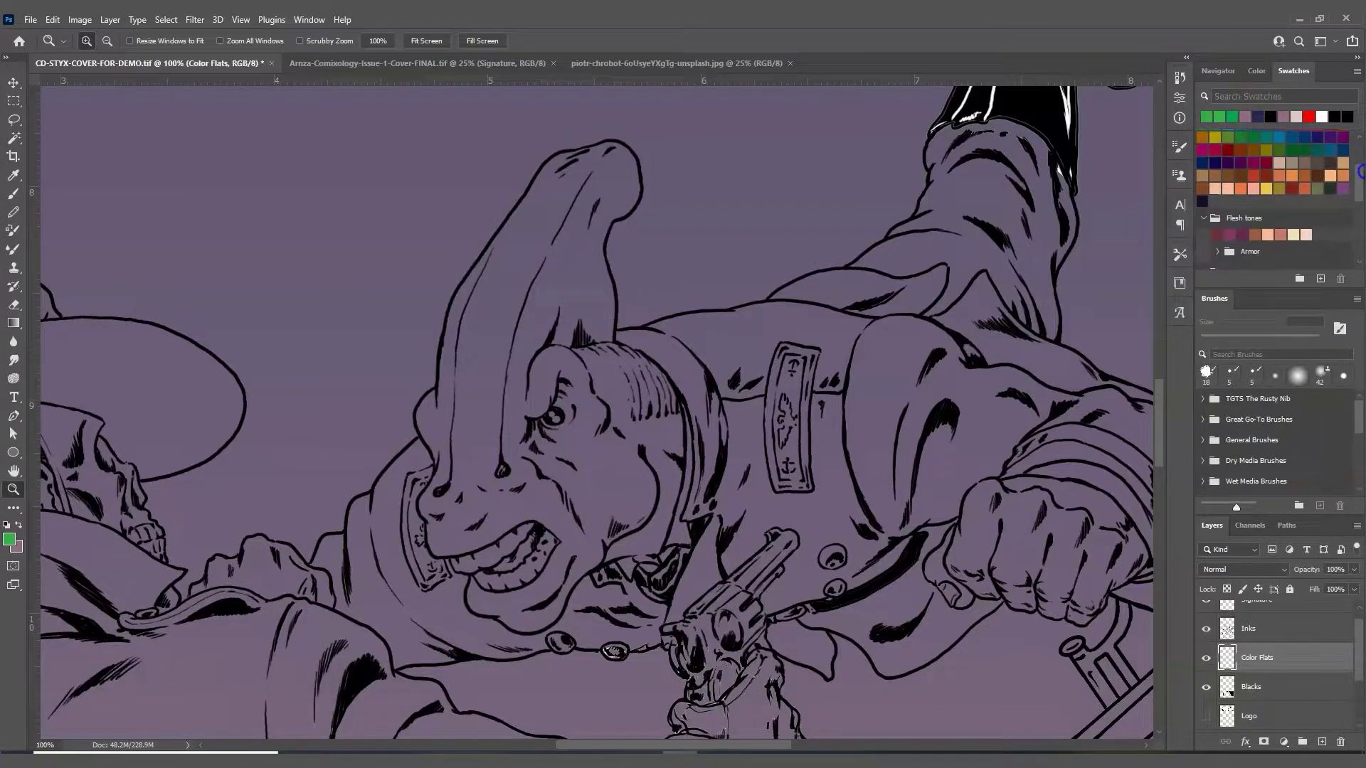
pyautogui.click(1203, 217)
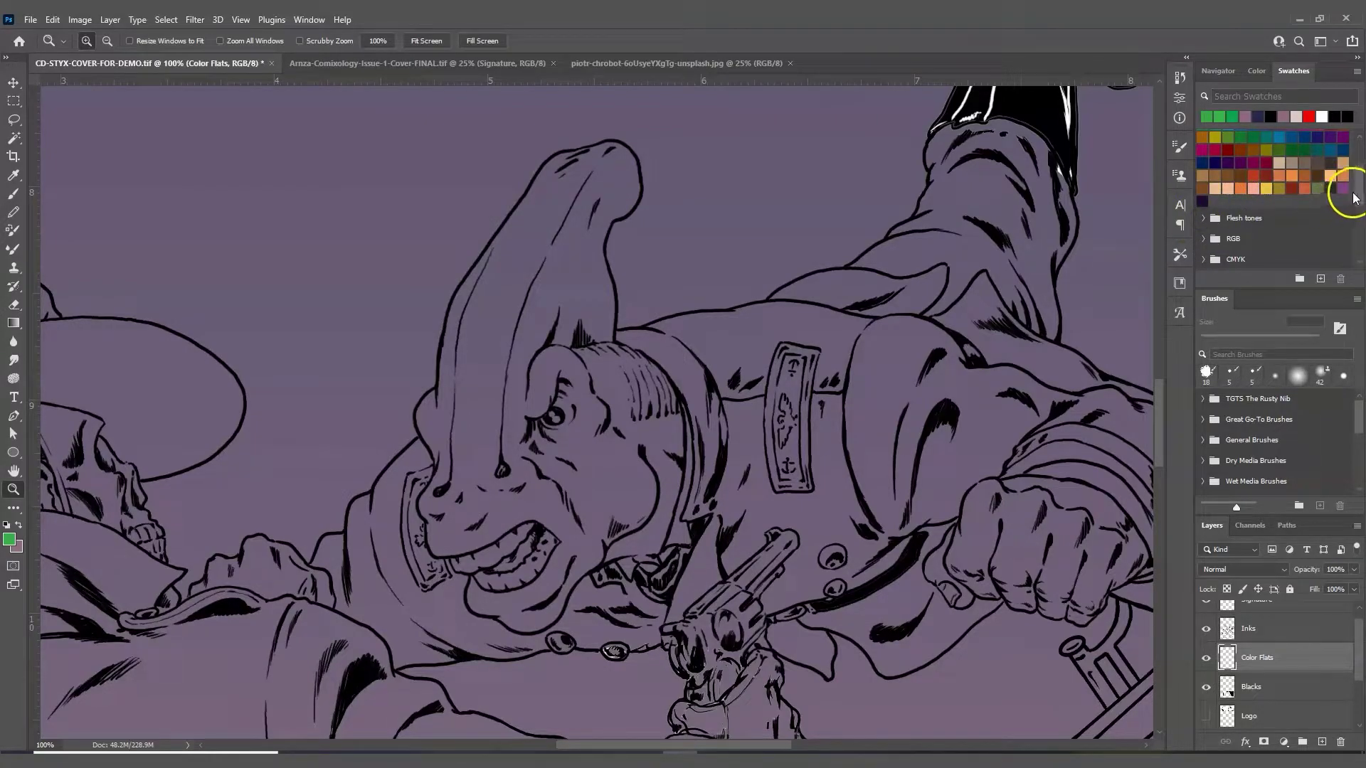
pyautogui.moveTo(1357, 187); pyautogui.dragTo(1360, 139)
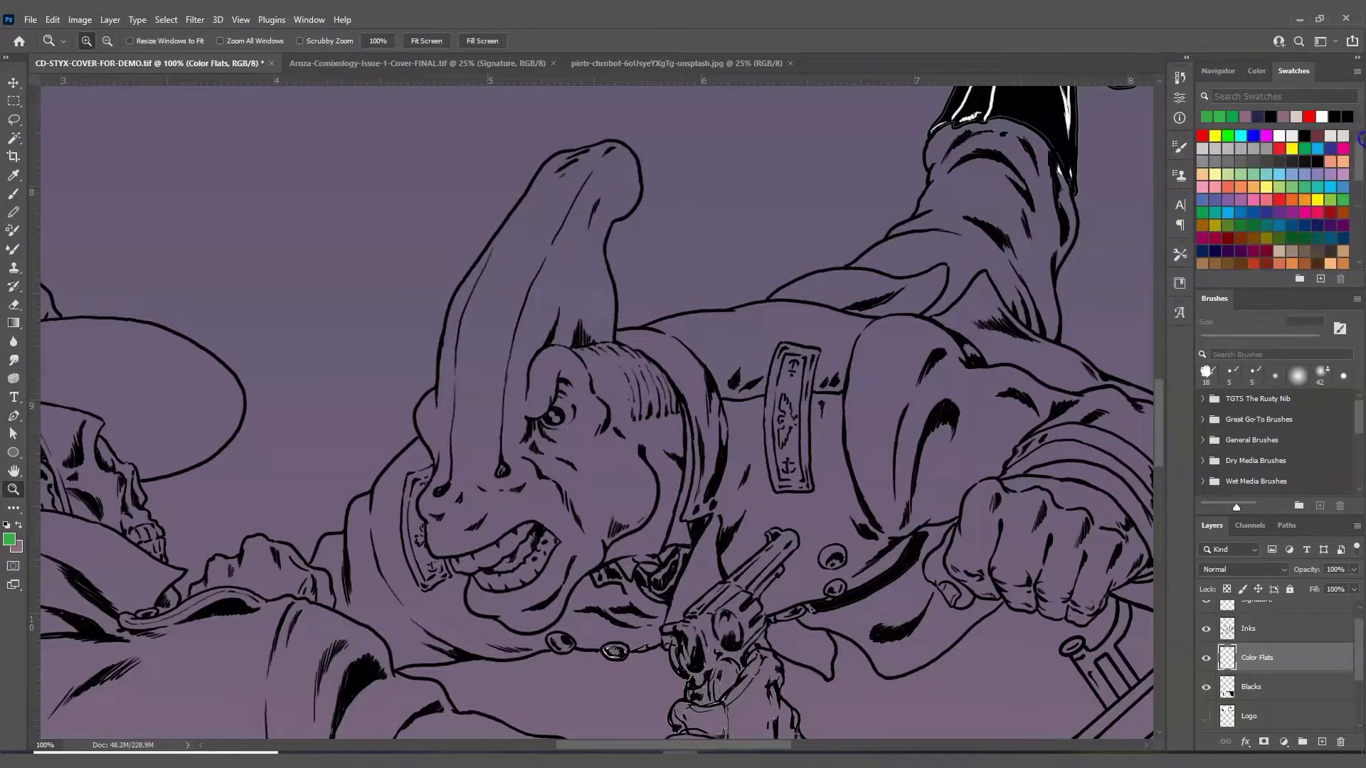
pyautogui.click(1356, 72)
pyautogui.click(1356, 72)
# - Save the current foreground green as a new swatch named Commodore Base at the end of the swatch list
pyautogui.moveTo(1359, 146); pyautogui.dragTo(1360, 245)
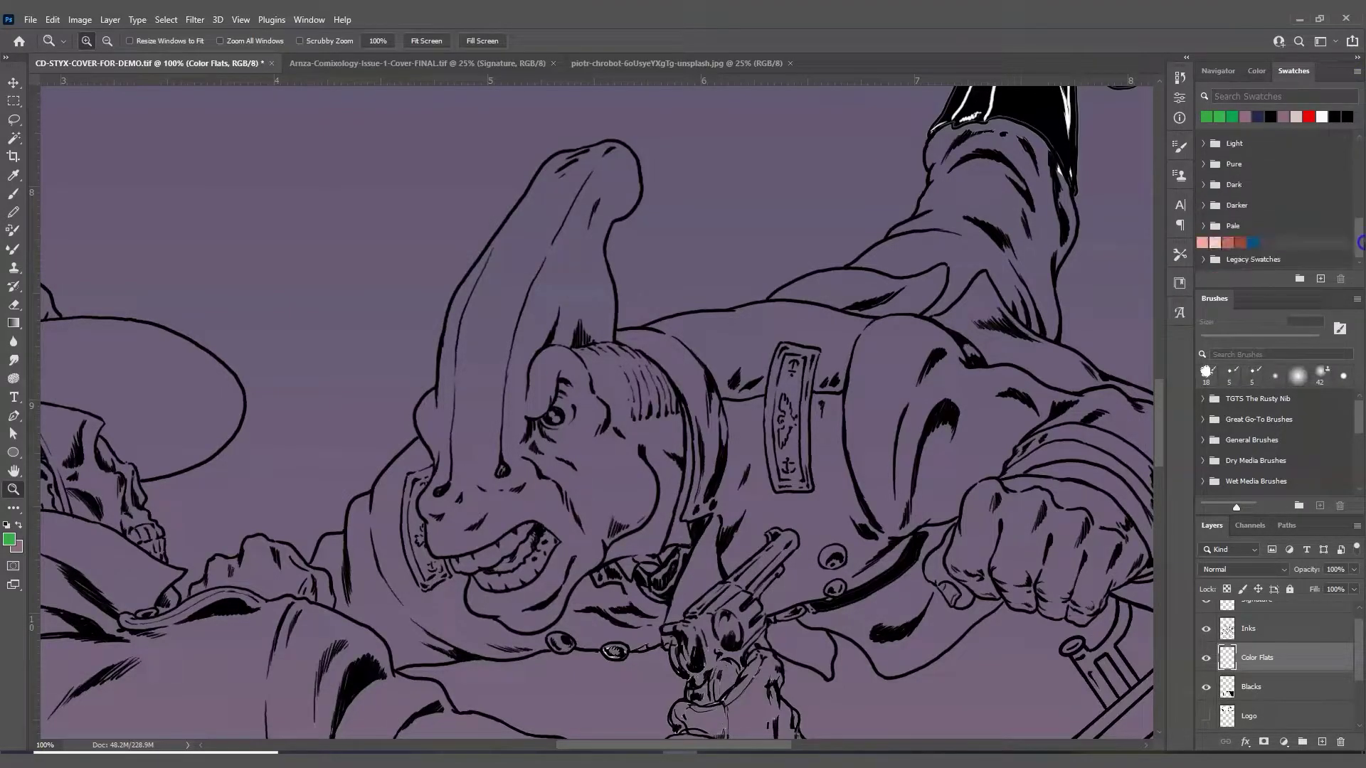
pyautogui.click(1322, 279)
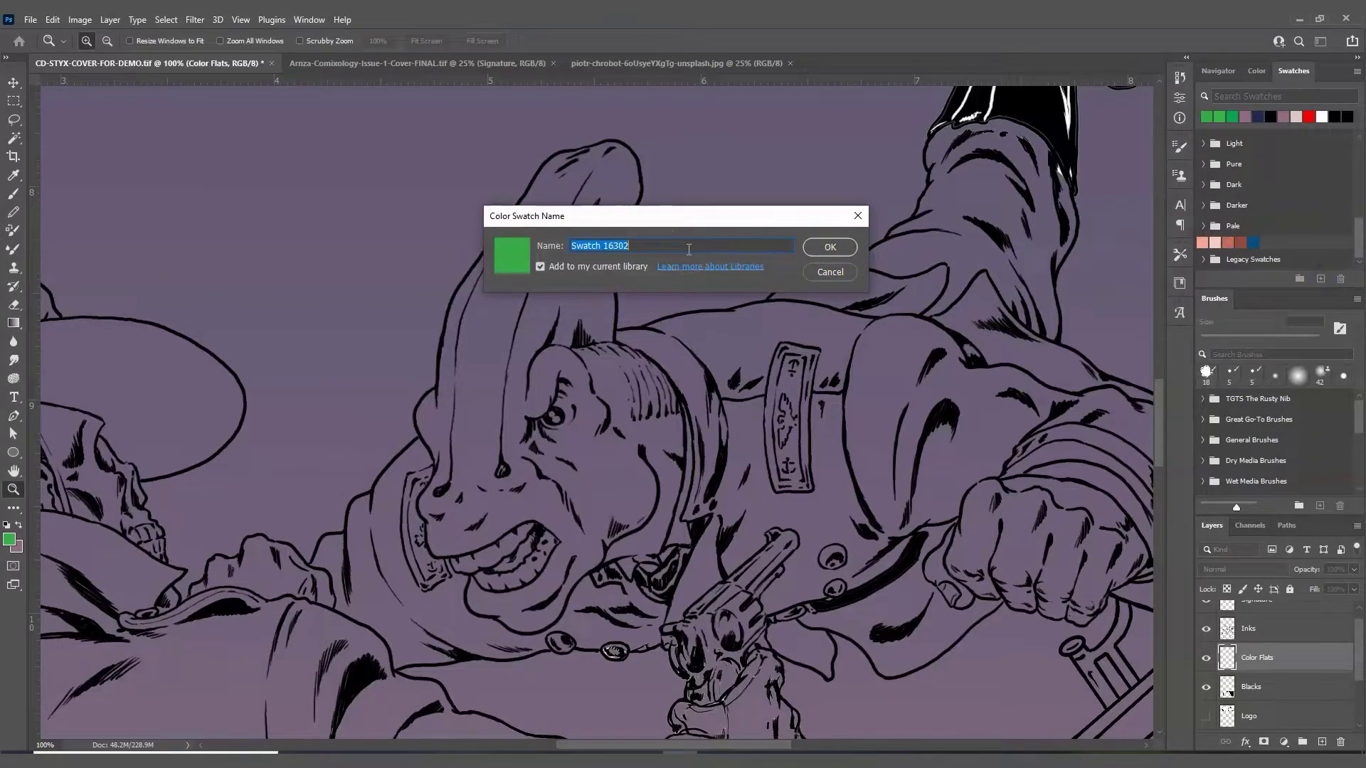
pyautogui.write('Commodore Base')
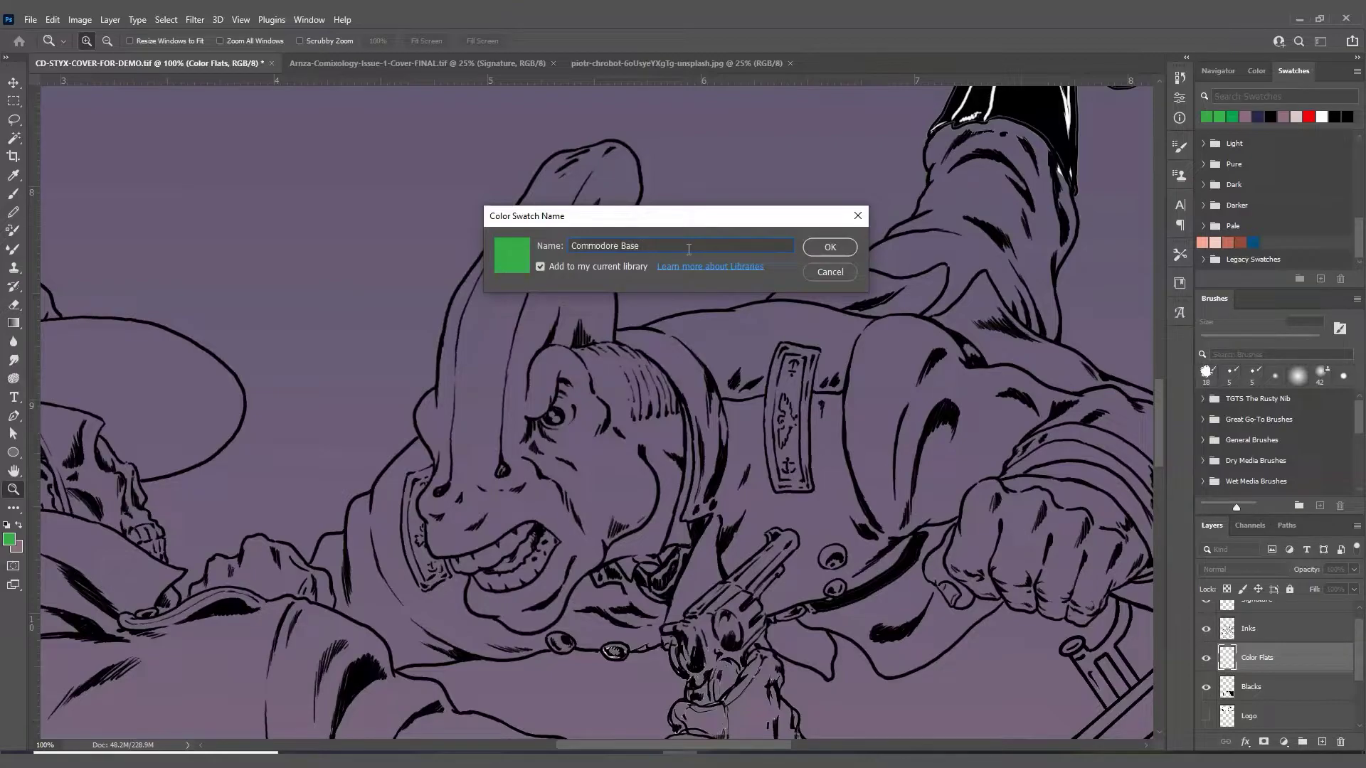
pyautogui.click(621, 247)
pyautogui.click(892, 232)
pyautogui.click(829, 247)
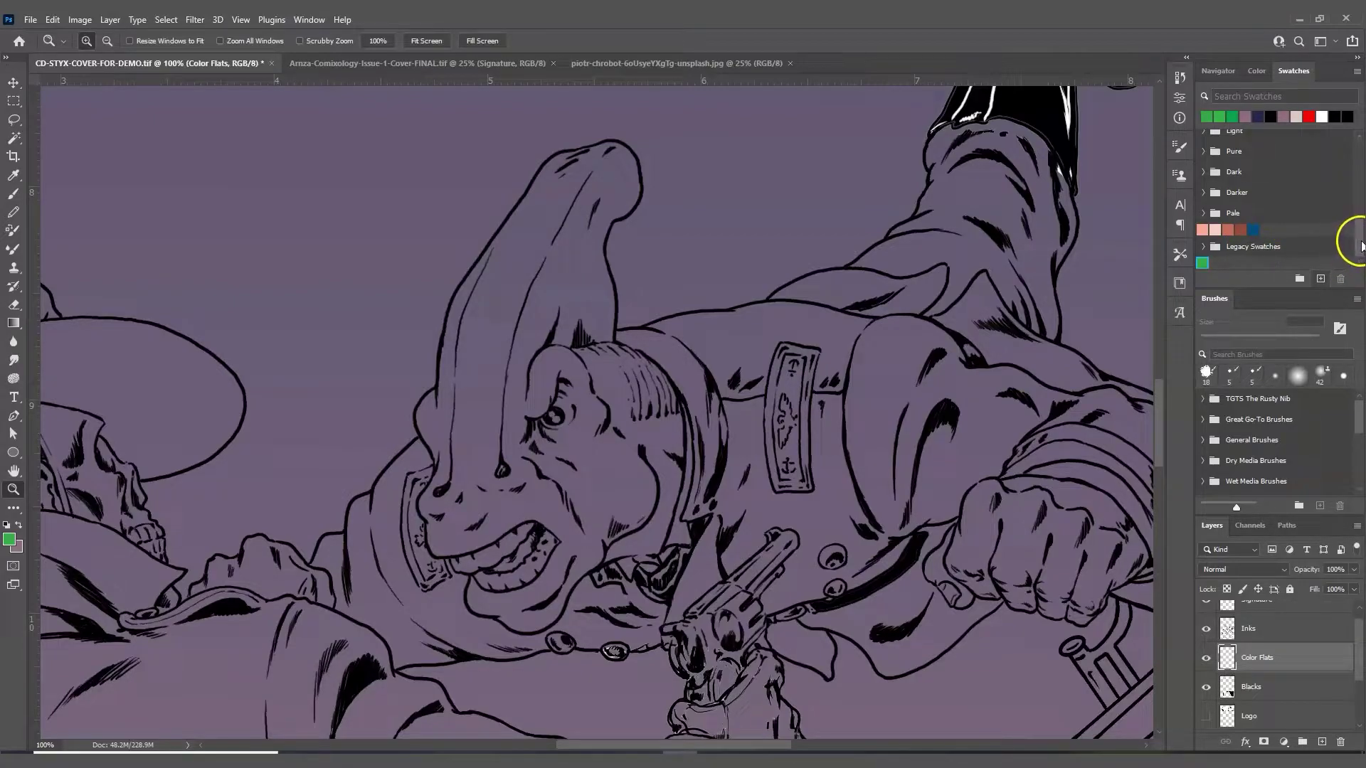
pyautogui.click(1360, 249)
pyautogui.click(1244, 270)
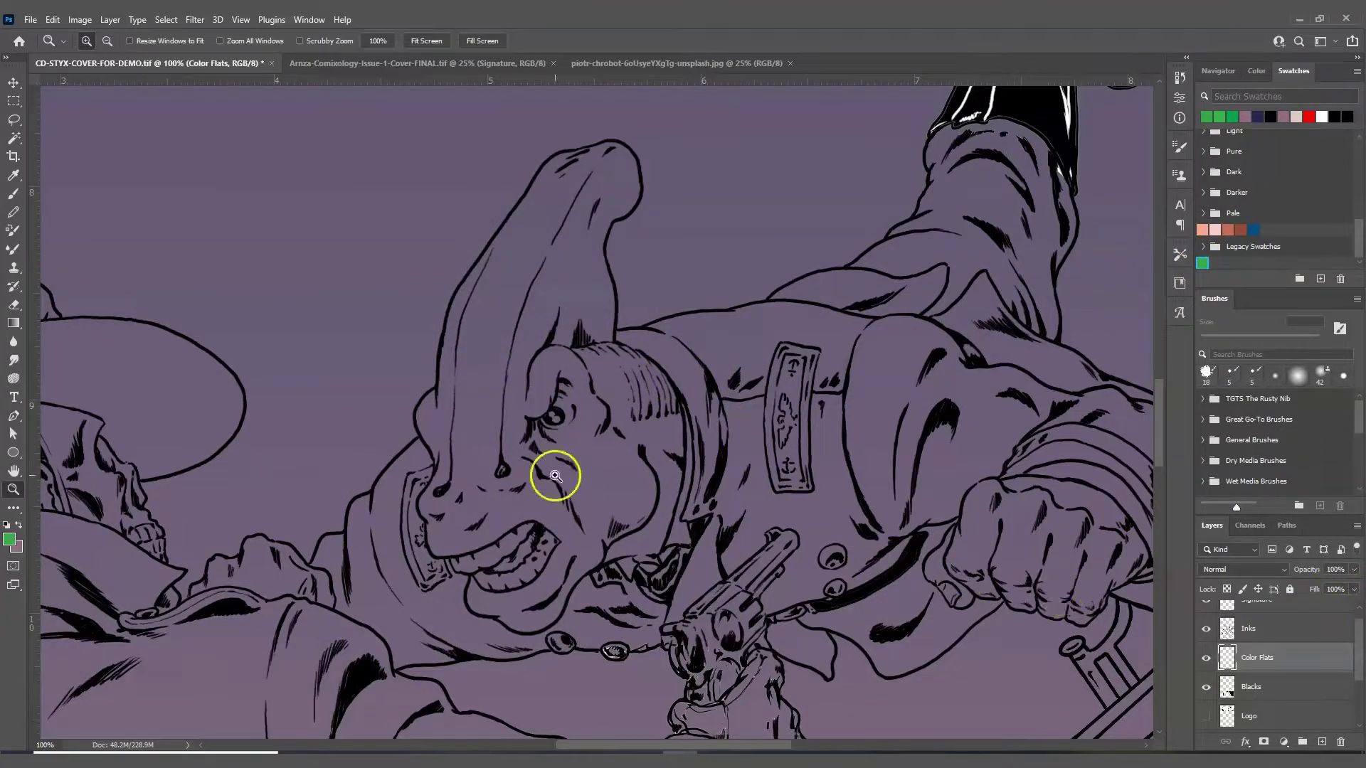
# - Choose the Crispy Inker Sized brush, turn off pen pressure for size and collapse the Libraries panel
pyautogui.click(13, 212)
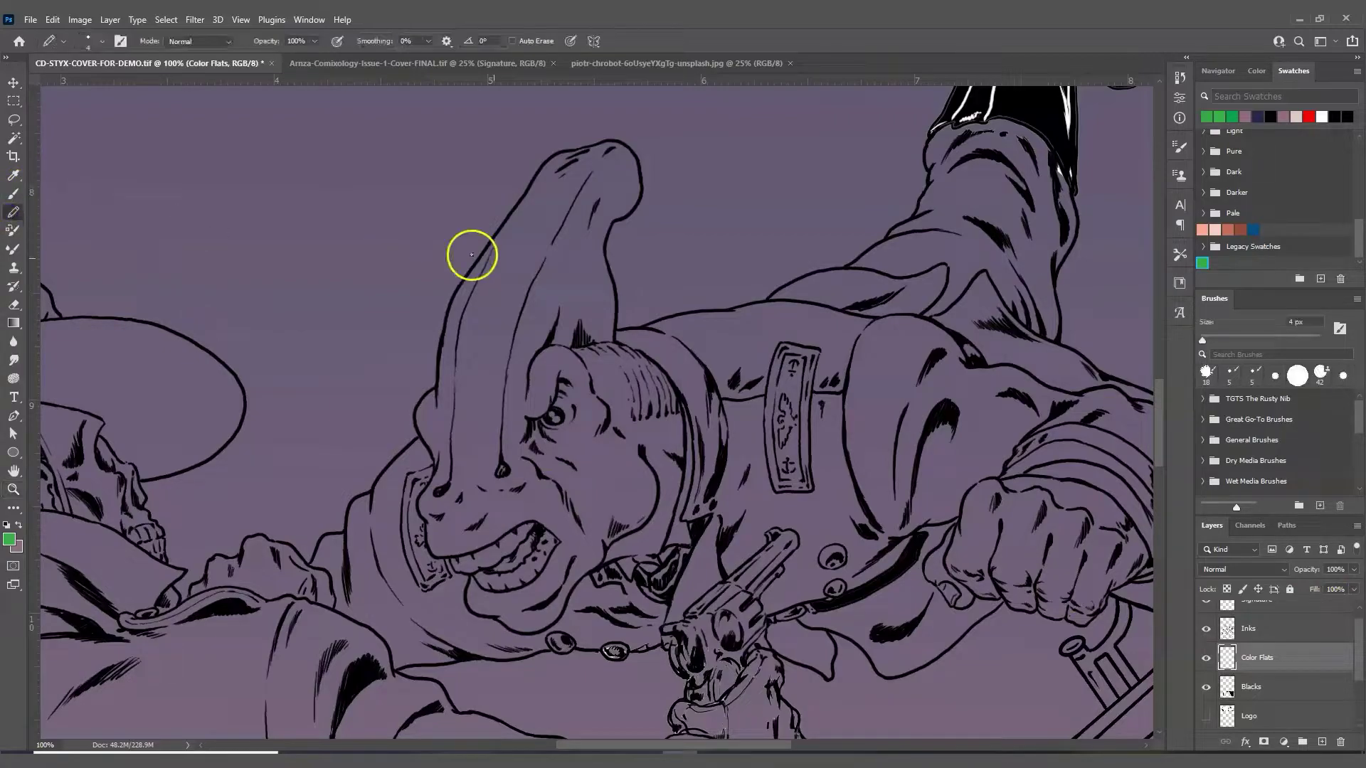
pyautogui.click(102, 41)
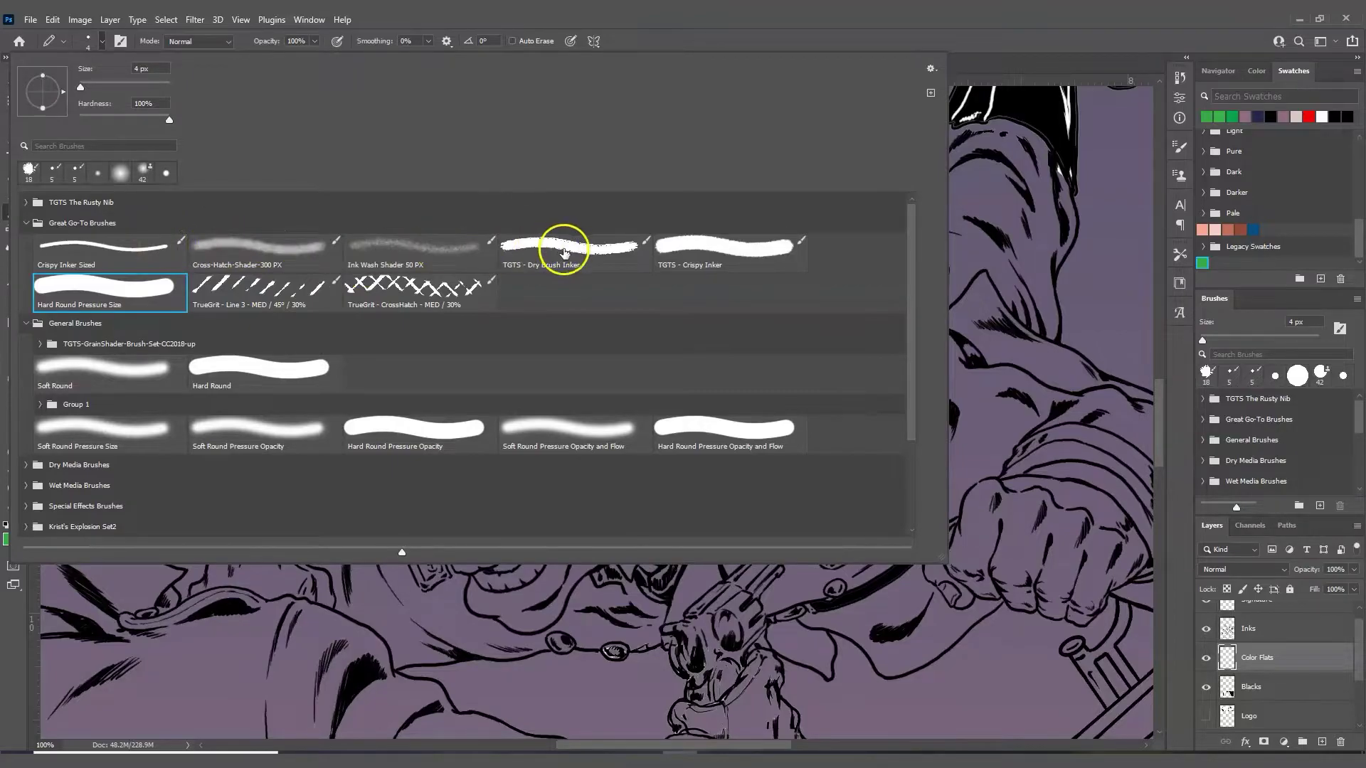
pyautogui.click(152, 249)
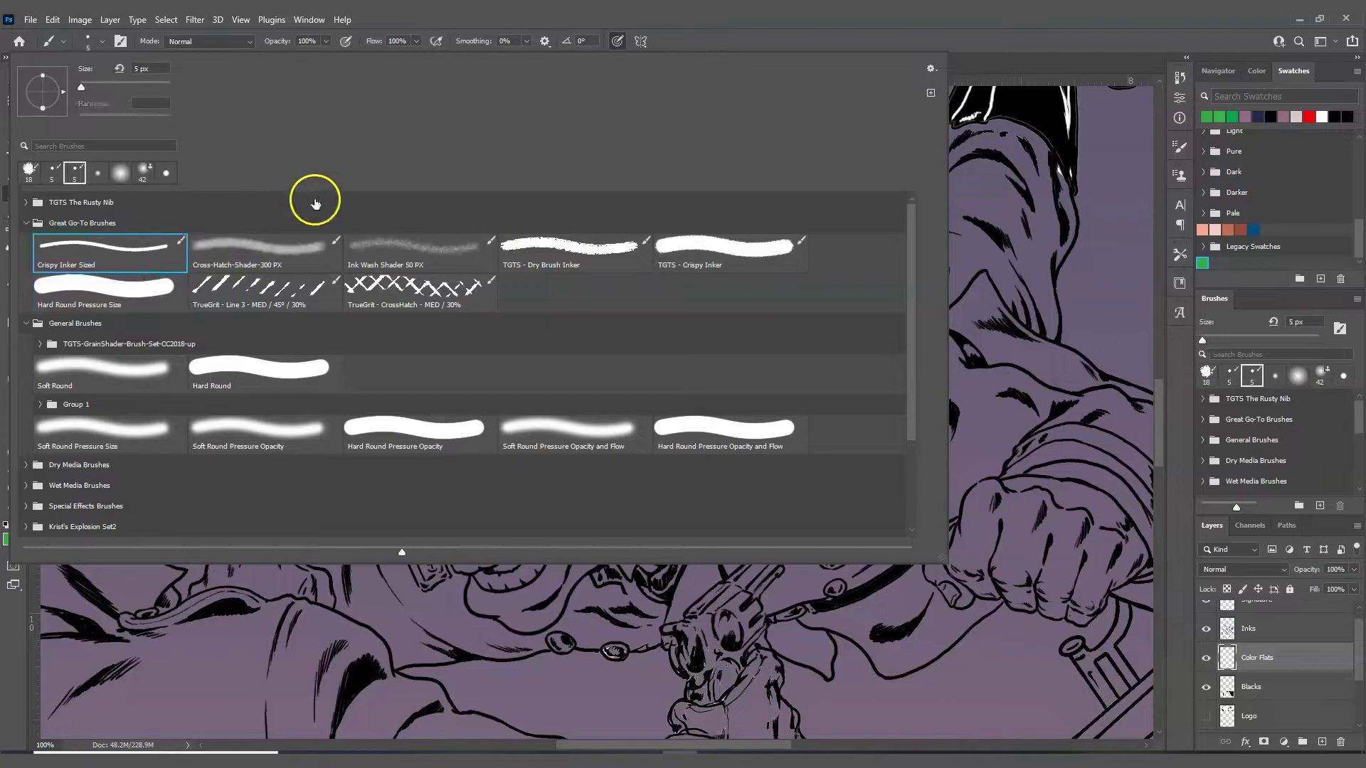
pyautogui.click(754, 28)
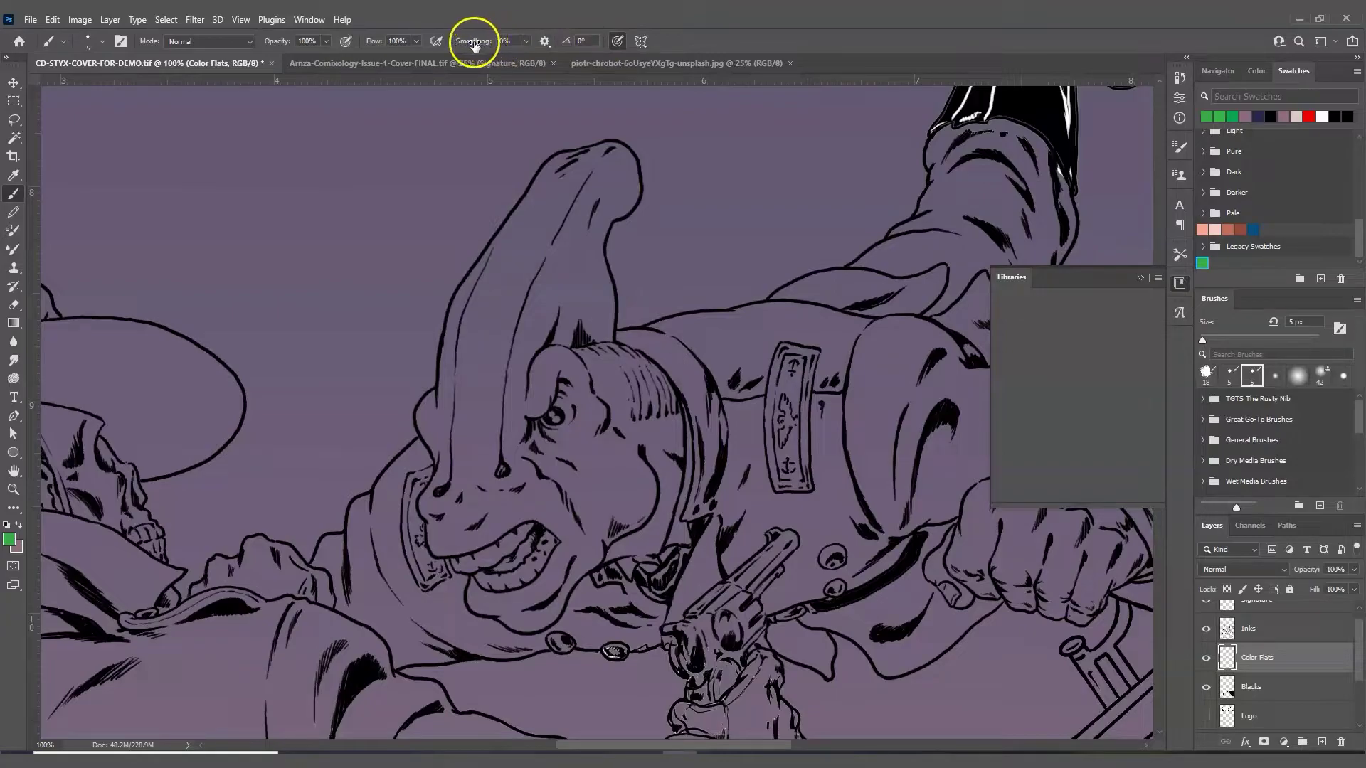
pyautogui.click(617, 45)
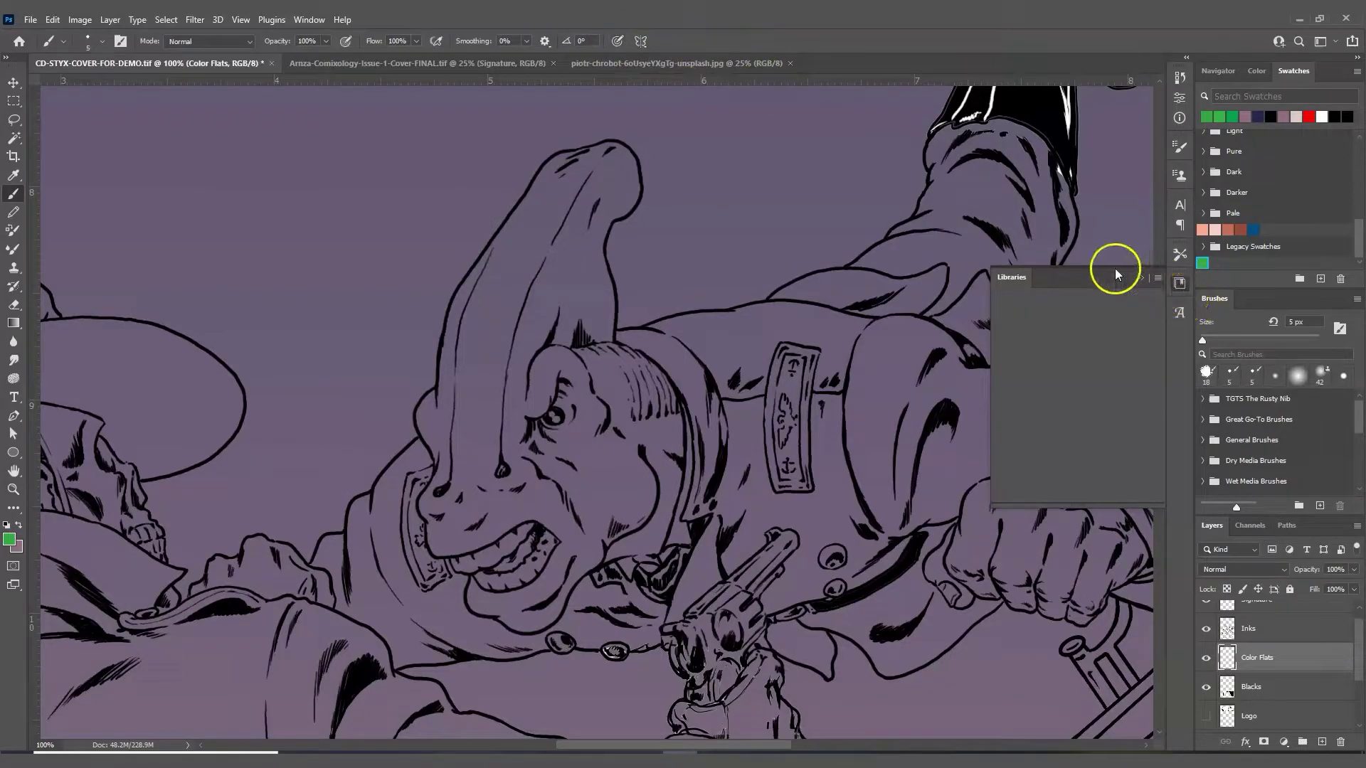
pyautogui.click(1141, 277)
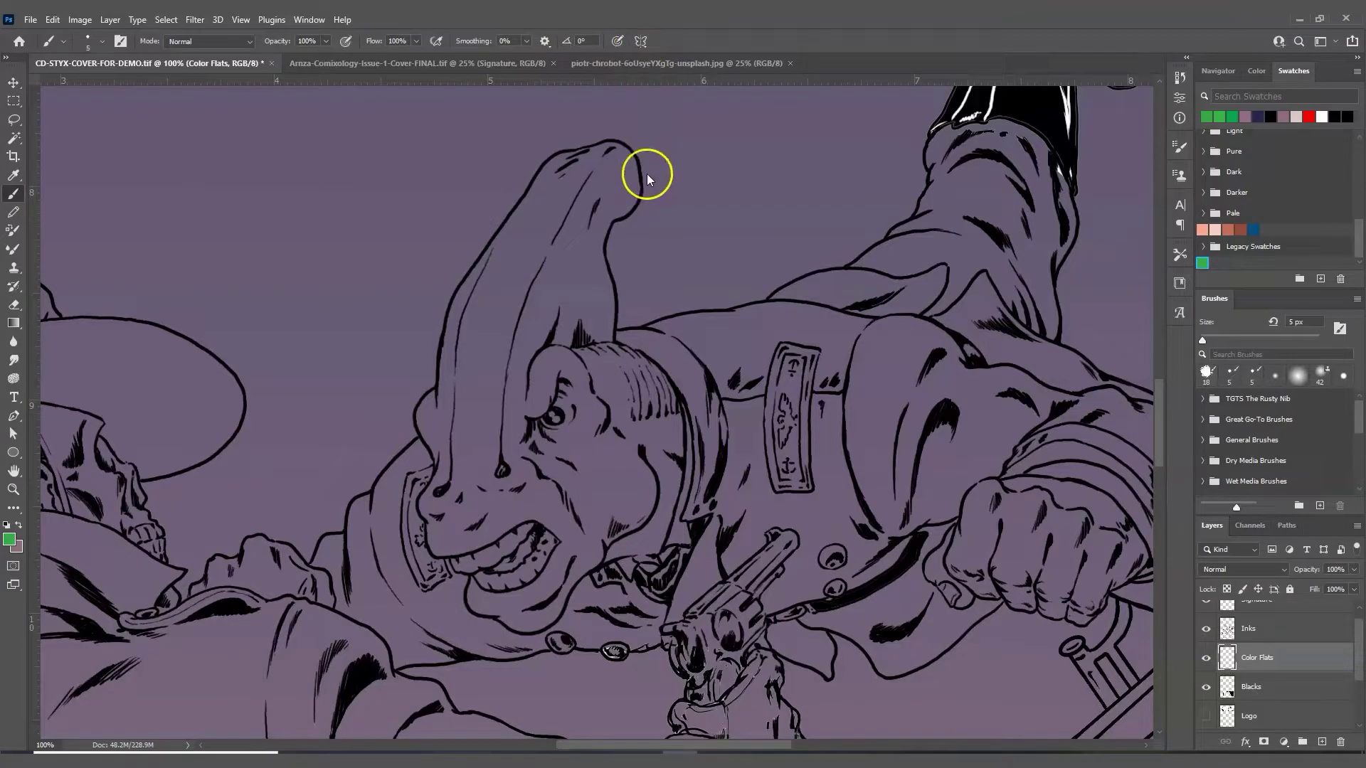
# - Outline the dinosaur's head, horn, mouth and eye in green on the Color Flats layer with a 10 px brush
pyautogui.click(103, 41)
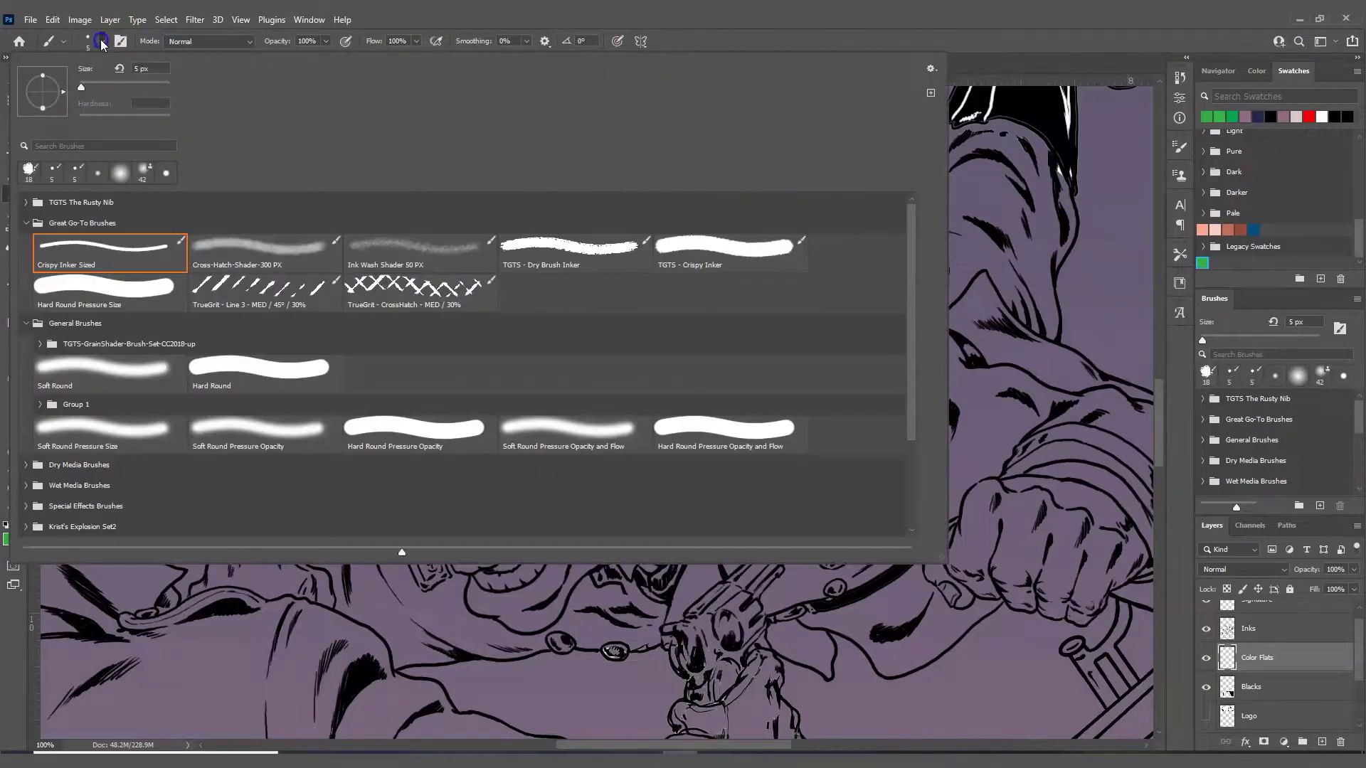
pyautogui.moveTo(85, 84); pyautogui.dragTo(86, 88)
pyautogui.click(937, 51)
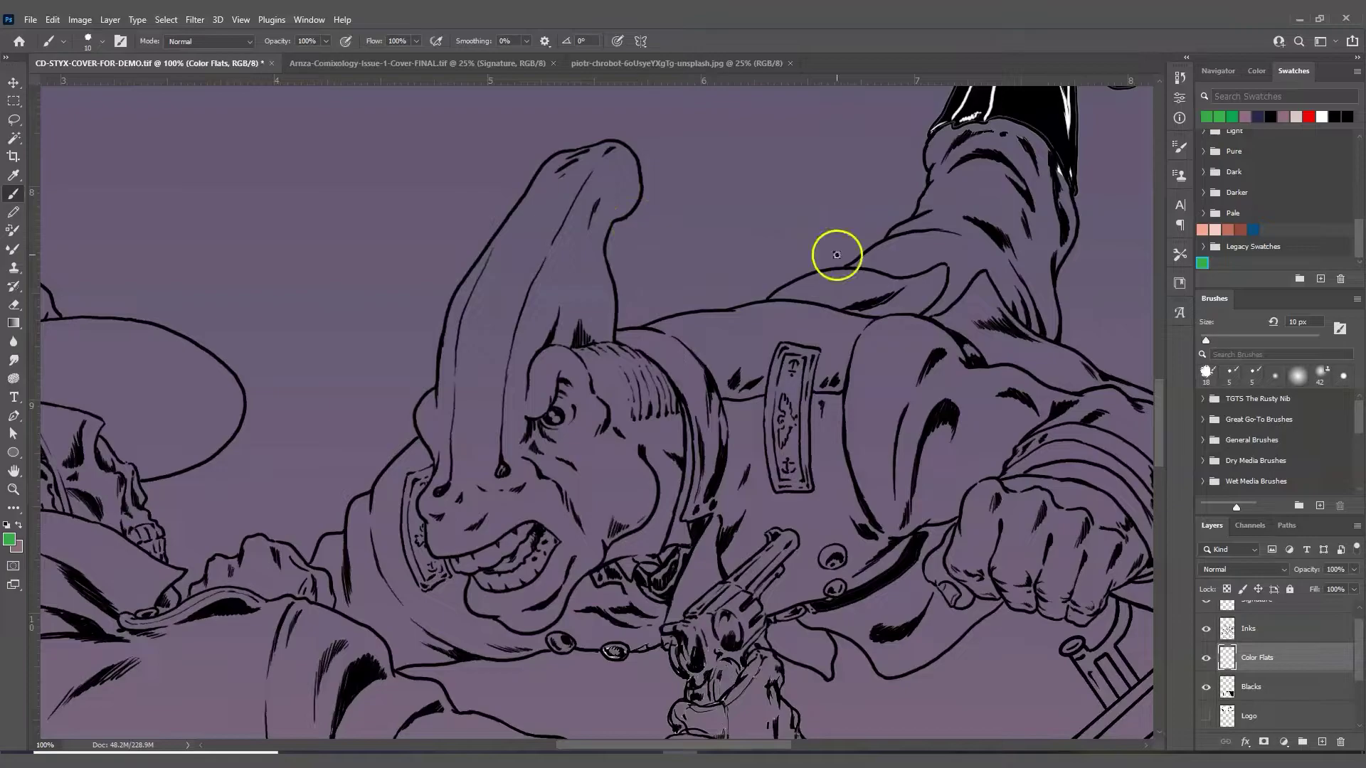
pyautogui.moveTo(635, 166)
pyautogui.mouseDown()
pyautogui.moveTo(633, 202)
pyautogui.moveTo(602, 242)
pyautogui.moveTo(612, 344)
pyautogui.moveTo(655, 375)
pyautogui.moveTo(682, 427)
pyautogui.moveTo(660, 546)
pyautogui.mouseUp()
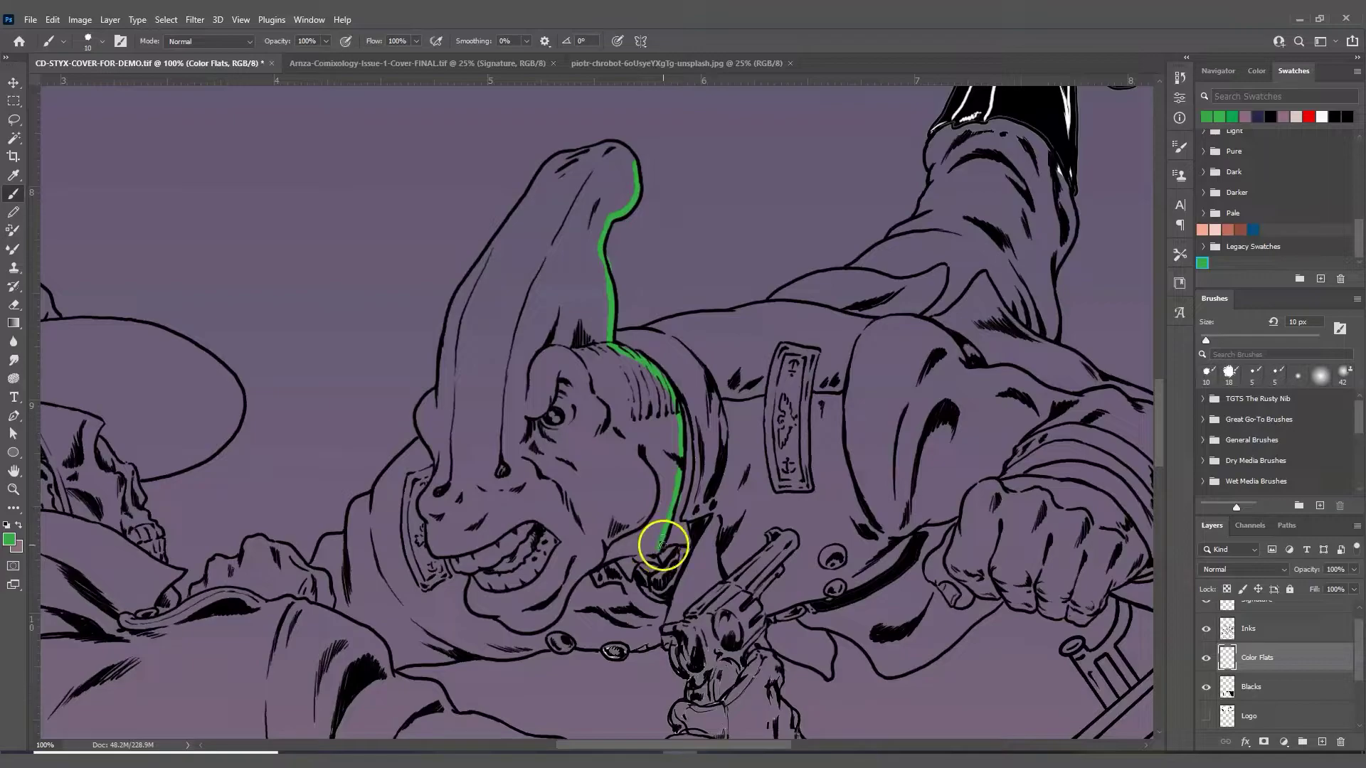
pyautogui.moveTo(660, 552)
pyautogui.mouseDown()
pyautogui.moveTo(600, 562)
pyautogui.moveTo(548, 619)
pyautogui.moveTo(509, 631)
pyautogui.mouseUp()
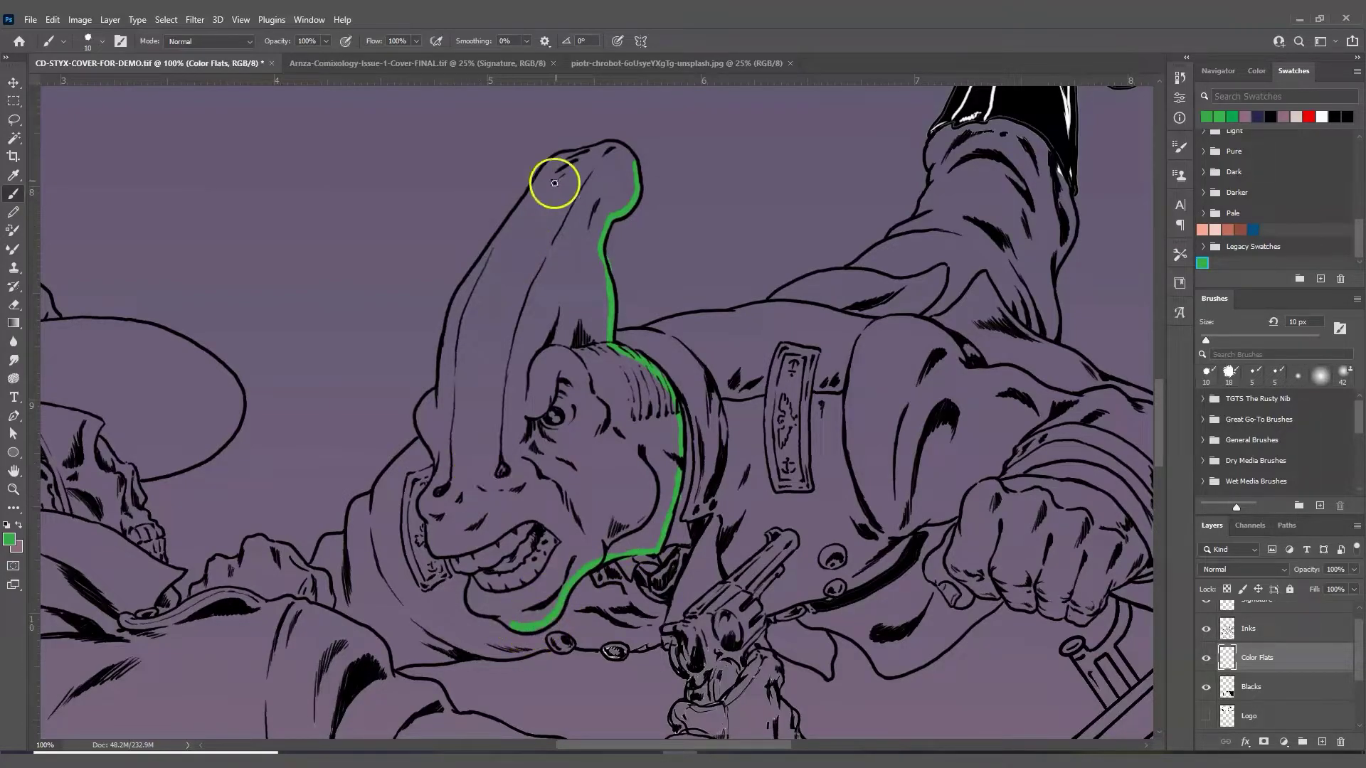
pyautogui.moveTo(607, 147)
pyautogui.mouseDown()
pyautogui.moveTo(585, 147)
pyautogui.moveTo(629, 156)
pyautogui.moveTo(556, 157)
pyautogui.moveTo(490, 236)
pyautogui.moveTo(454, 308)
pyautogui.moveTo(438, 409)
pyautogui.moveTo(442, 390)
pyautogui.moveTo(420, 403)
pyautogui.moveTo(438, 461)
pyautogui.moveTo(421, 510)
pyautogui.moveTo(435, 550)
pyautogui.moveTo(528, 517)
pyautogui.moveTo(563, 545)
pyautogui.moveTo(526, 589)
pyautogui.moveTo(474, 588)
pyautogui.moveTo(472, 603)
pyautogui.moveTo(501, 616)
pyautogui.mouseUp()
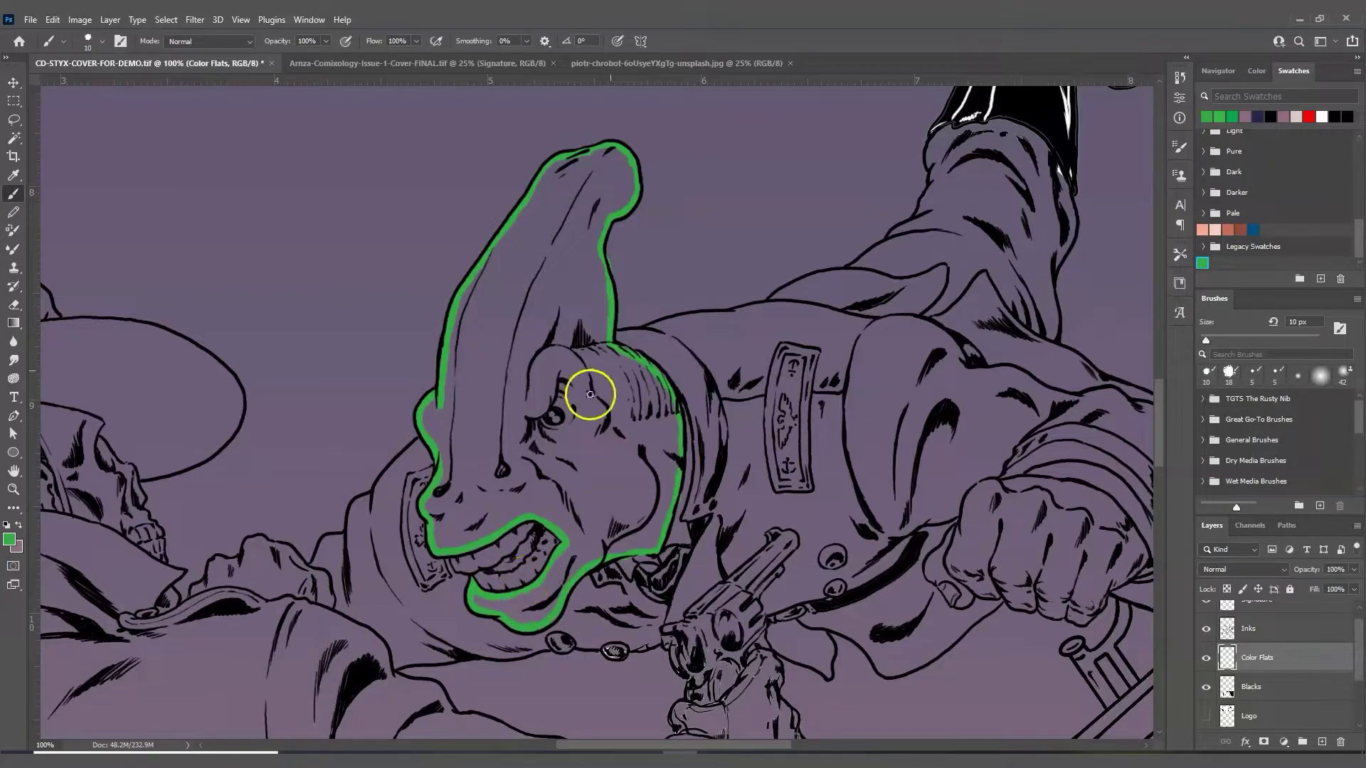
pyautogui.moveTo(568, 395)
pyautogui.mouseDown()
pyautogui.moveTo(544, 431)
pyautogui.moveTo(533, 418)
pyautogui.moveTo(553, 389)
pyautogui.moveTo(534, 425)
pyautogui.moveTo(552, 437)
pyautogui.moveTo(587, 330)
pyautogui.moveTo(552, 353)
pyautogui.moveTo(568, 422)
pyautogui.mouseUp()
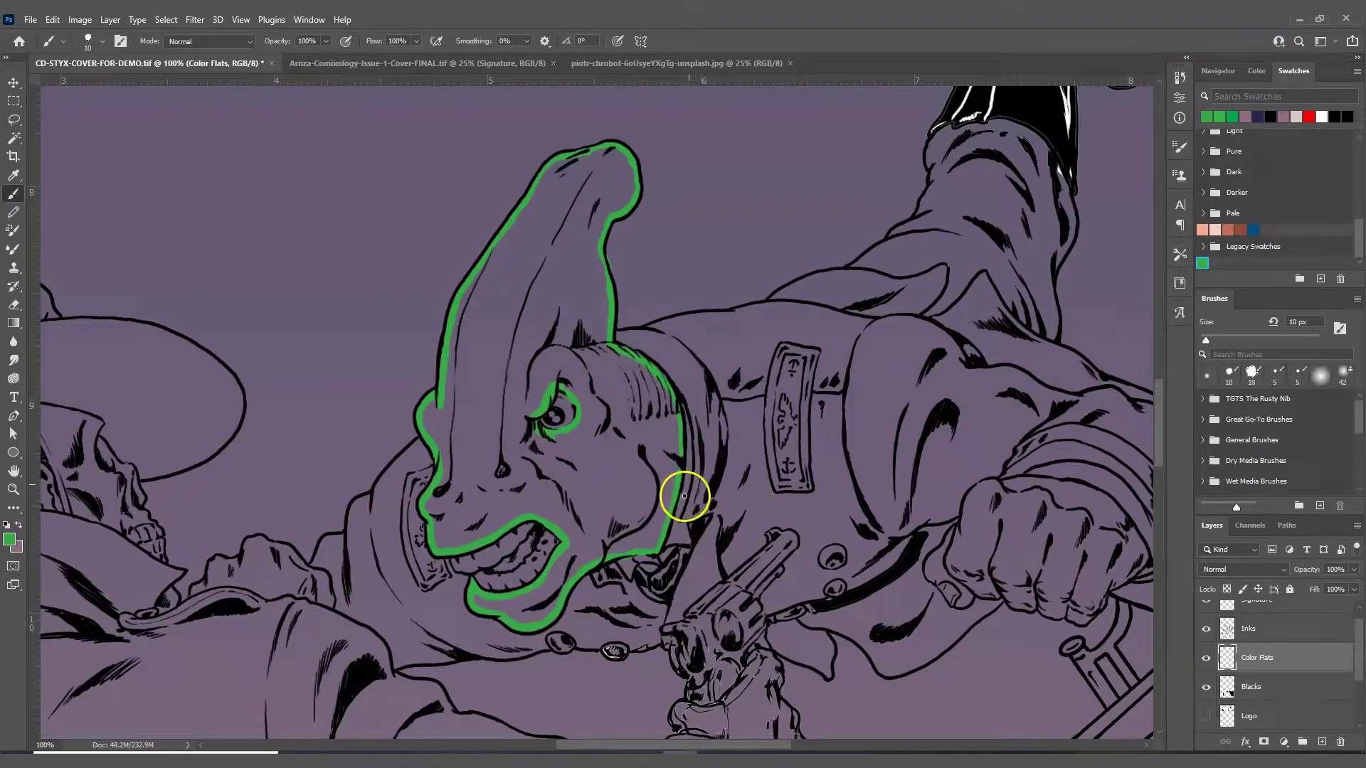
pyautogui.moveTo(682, 491)
pyautogui.mouseDown()
pyautogui.moveTo(626, 569)
pyautogui.moveTo(624, 557)
pyautogui.mouseUp()
# - Fill the outlined dinosaur head with the green foreground color using the Paint Bucket tool
pyautogui.click(13, 324)
pyautogui.click(64, 339)
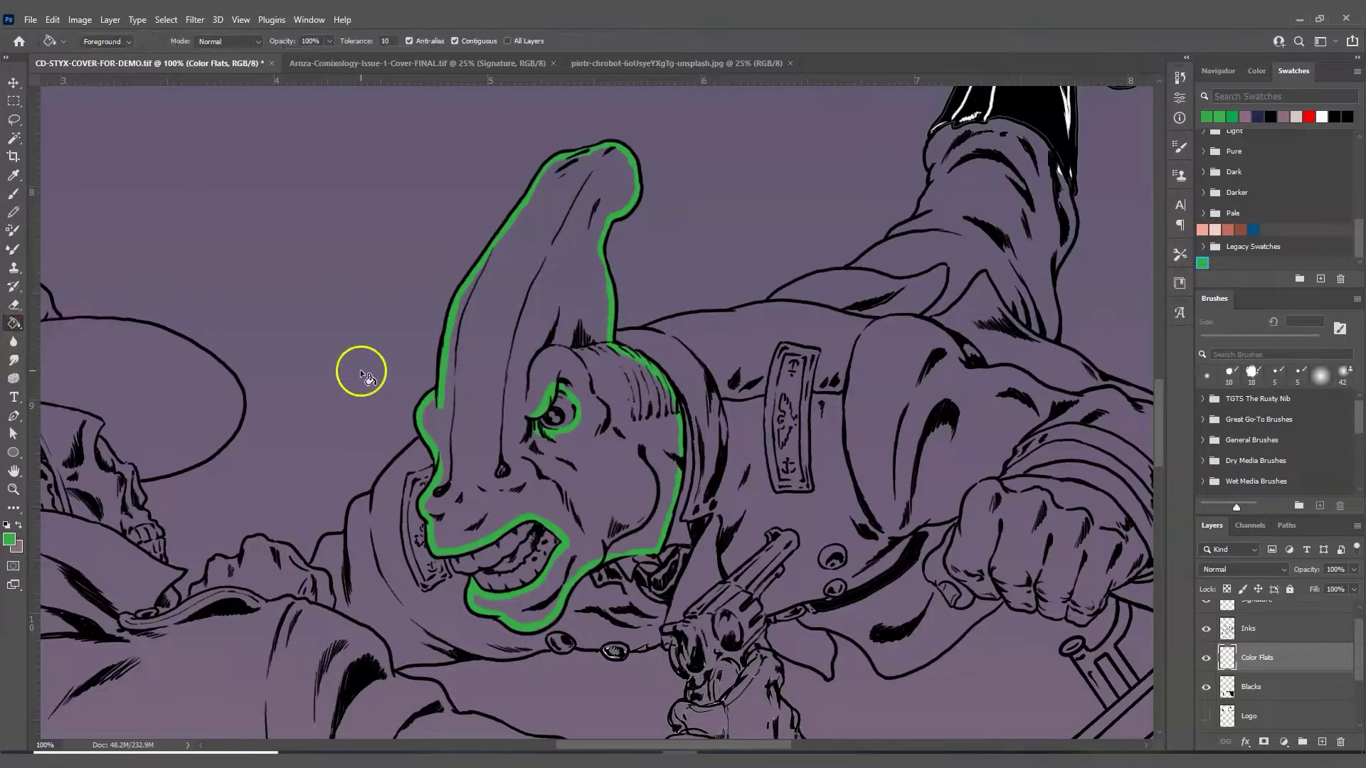
pyautogui.click(515, 362)
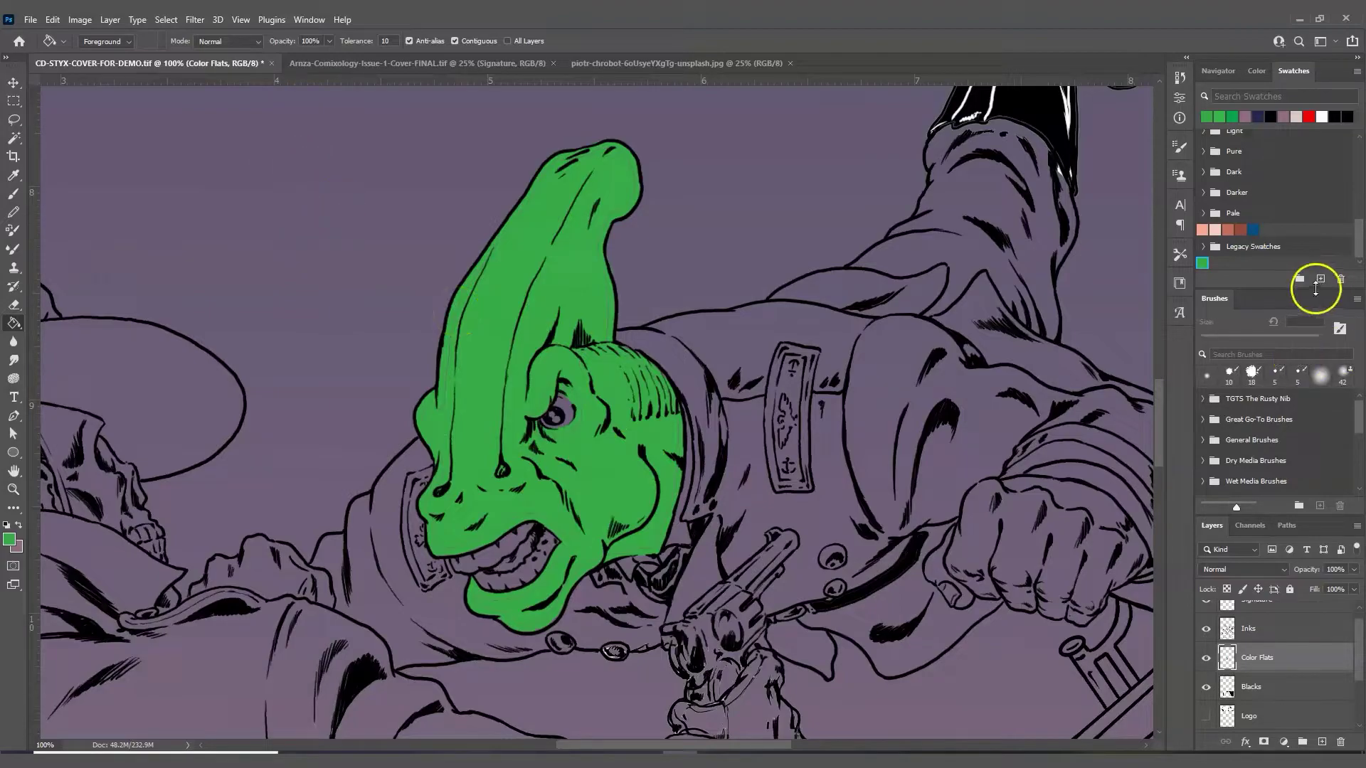
# - Trace the dinosaur head's outline, from the horn to the mouth, with the Pencil tool at 14 px
pyautogui.click(14, 212)
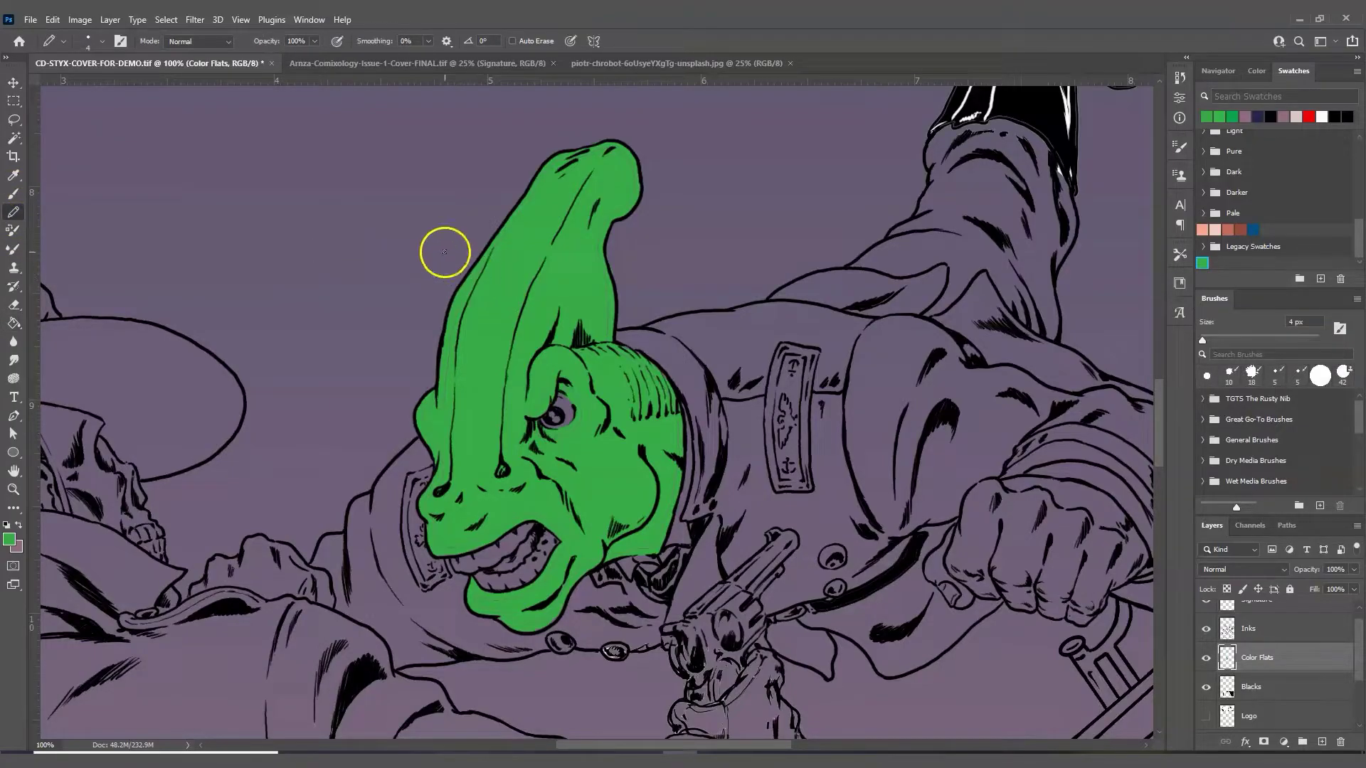
pyautogui.click(100, 41)
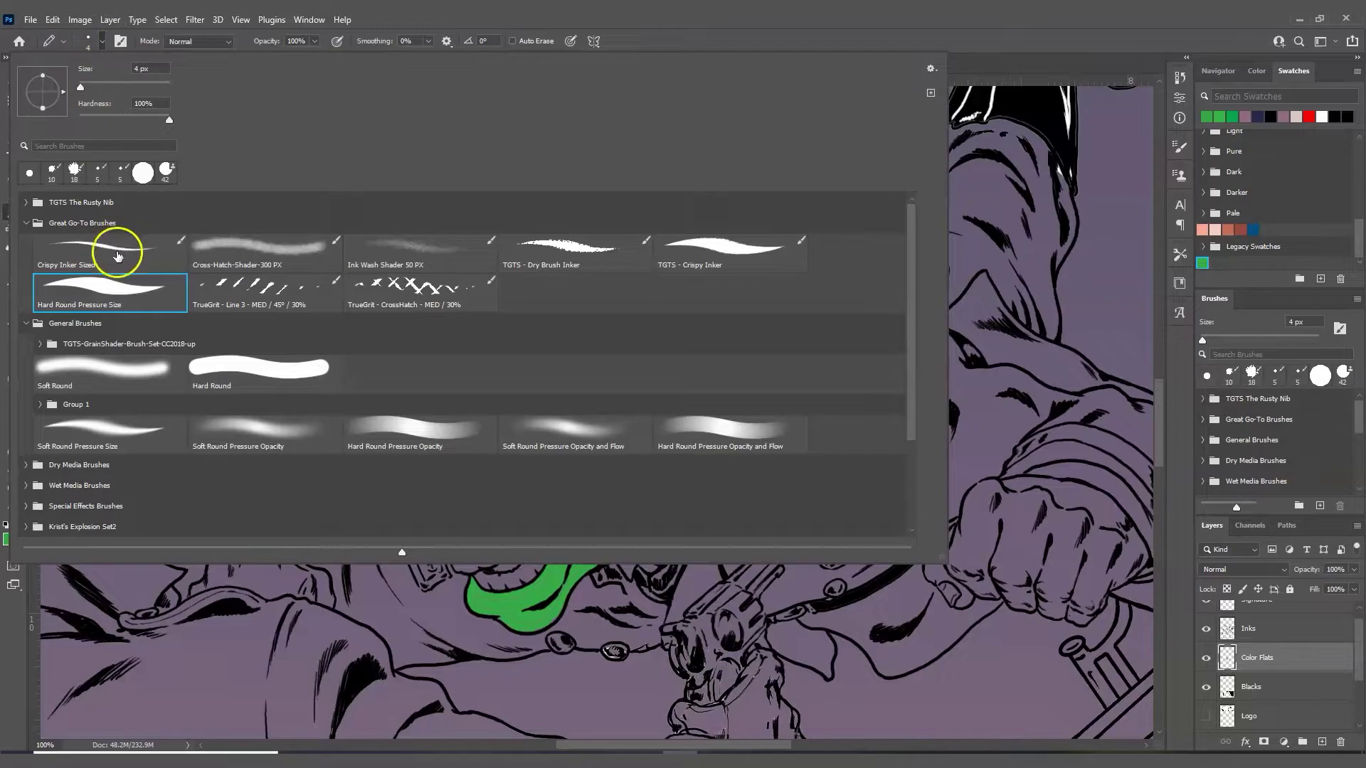
pyautogui.moveTo(83, 81); pyautogui.dragTo(88, 84)
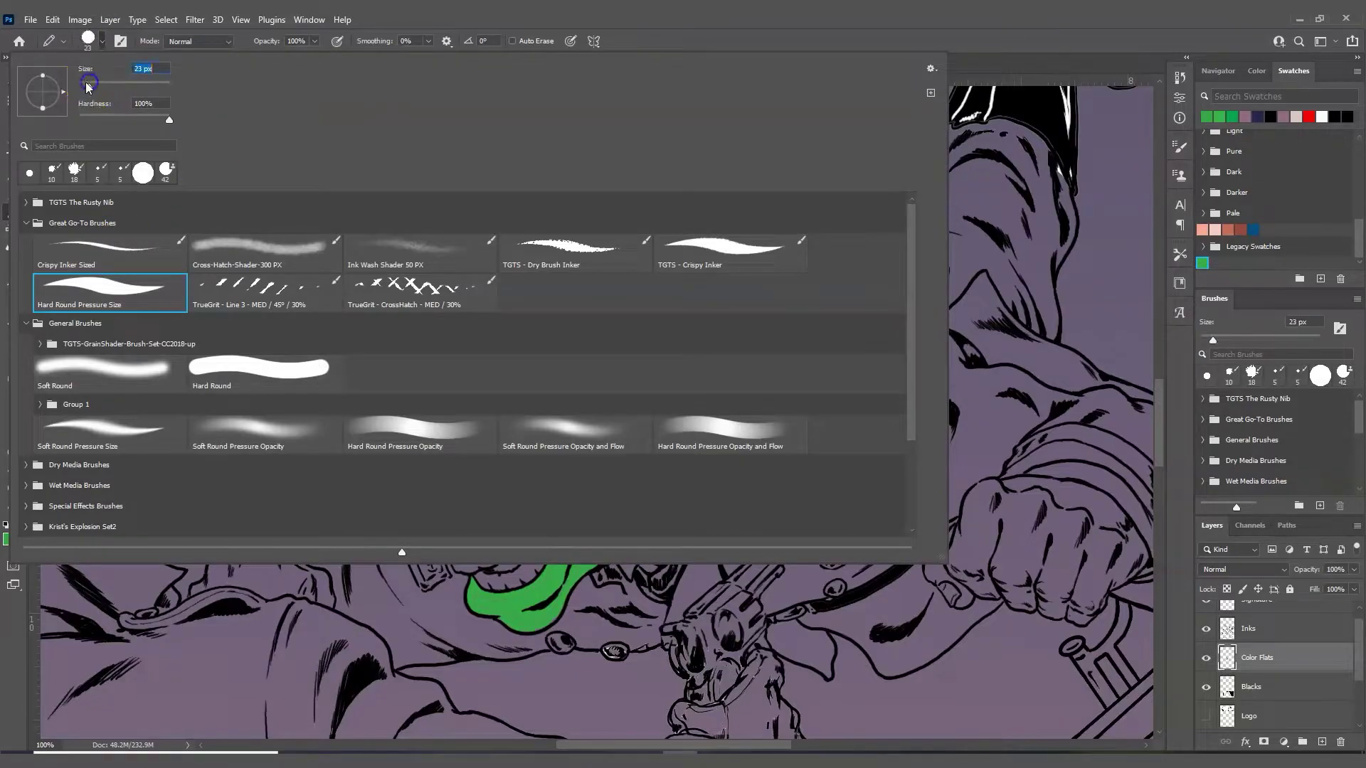
pyautogui.click(478, 28)
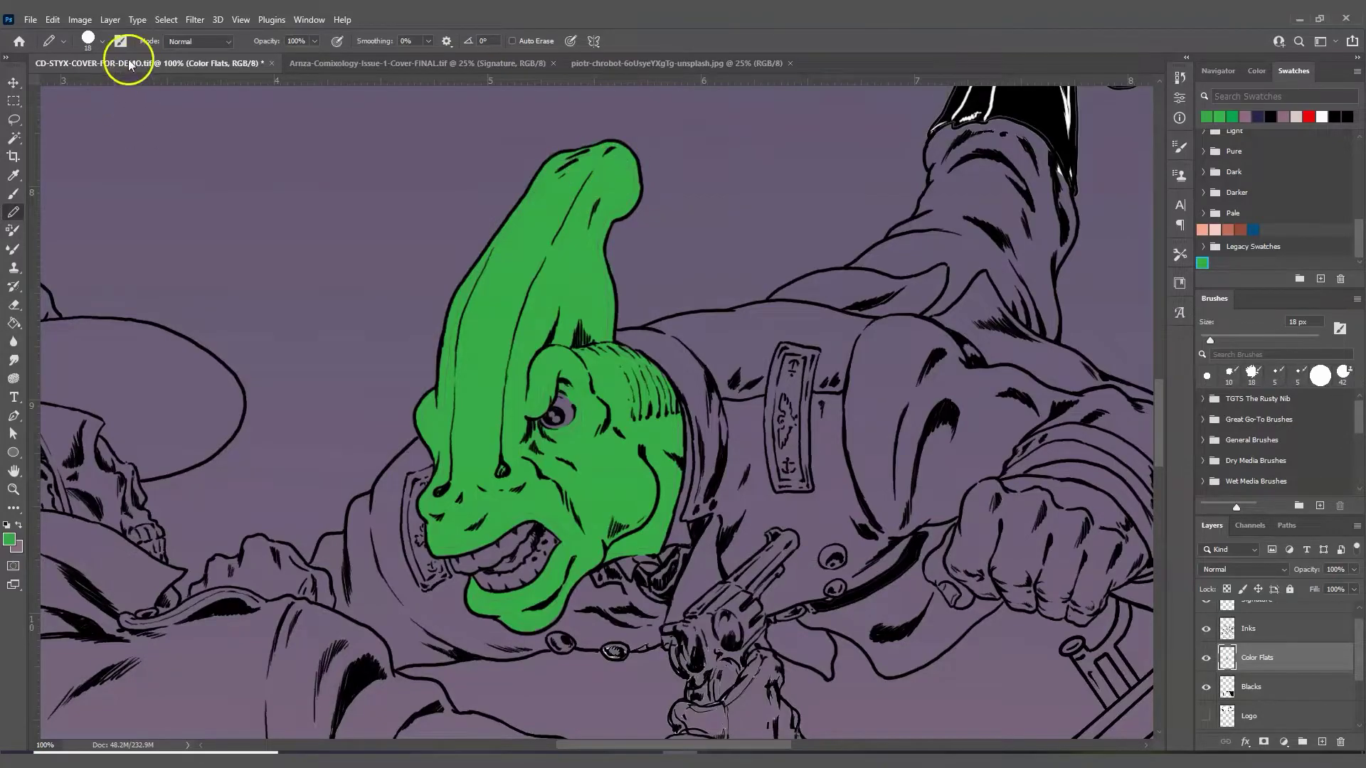
pyautogui.click(104, 42)
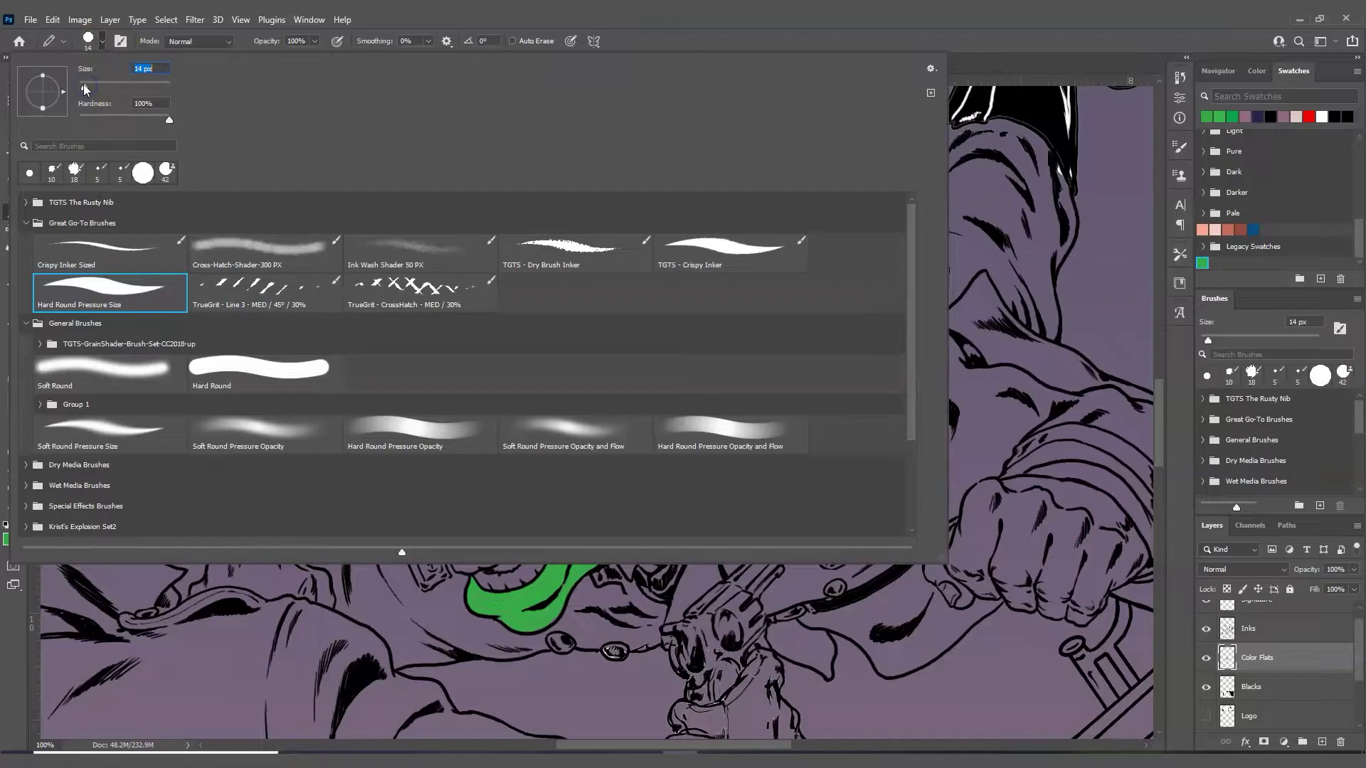
pyautogui.click(557, 28)
pyautogui.moveTo(627, 170)
pyautogui.mouseDown()
pyautogui.moveTo(608, 347)
pyautogui.moveTo(659, 351)
pyautogui.moveTo(628, 365)
pyautogui.moveTo(613, 354)
pyautogui.moveTo(653, 383)
pyautogui.moveTo(679, 430)
pyautogui.moveTo(666, 529)
pyautogui.moveTo(588, 563)
pyautogui.moveTo(533, 622)
pyautogui.moveTo(473, 602)
pyautogui.moveTo(533, 591)
pyautogui.moveTo(569, 539)
pyautogui.mouseUp()
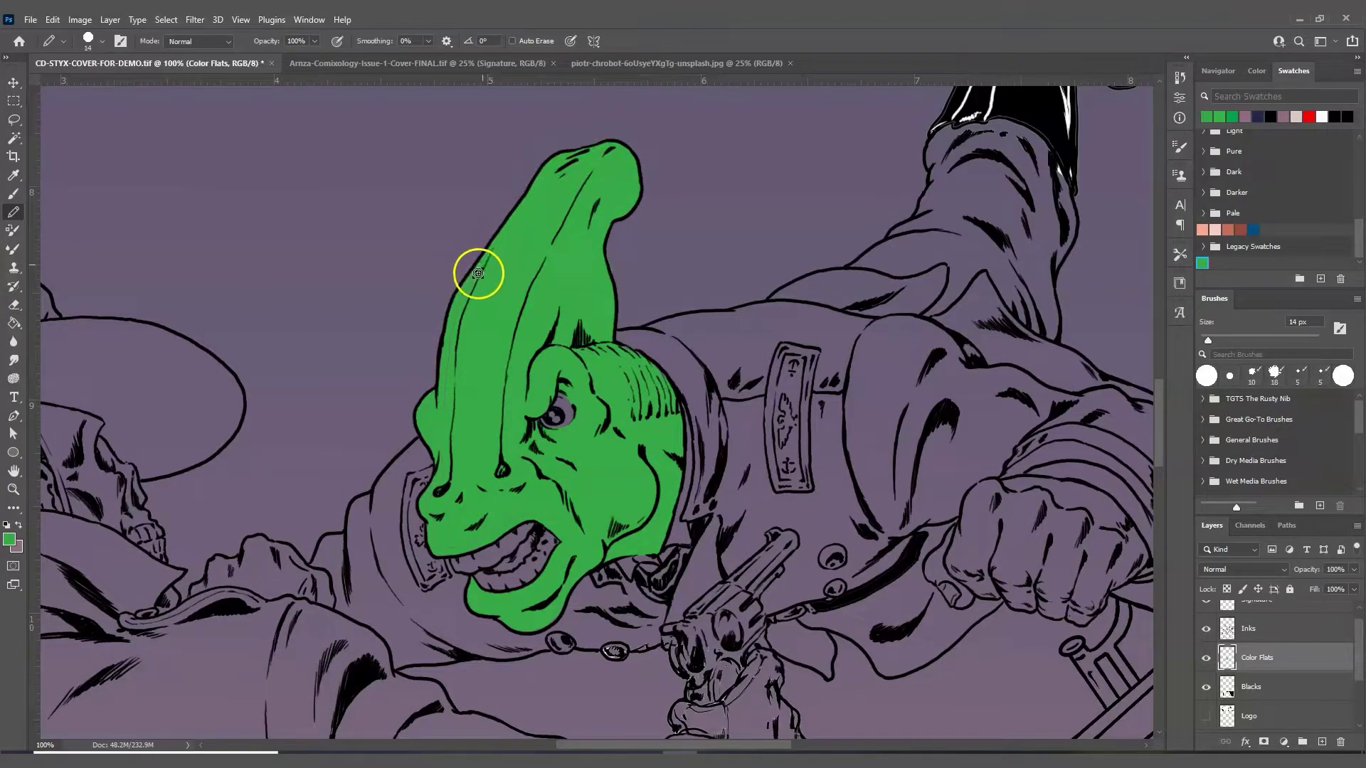
pyautogui.moveTo(442, 410)
pyautogui.mouseDown()
pyautogui.moveTo(427, 405)
pyautogui.moveTo(441, 478)
pyautogui.moveTo(427, 498)
pyautogui.moveTo(445, 510)
pyautogui.moveTo(425, 506)
pyautogui.moveTo(434, 537)
pyautogui.moveTo(451, 549)
pyautogui.moveTo(520, 512)
pyautogui.moveTo(600, 524)
pyautogui.moveTo(567, 549)
pyautogui.moveTo(579, 535)
pyautogui.mouseUp()
# - Move the Blacks layer above Color Flats and make it visible
pyautogui.click(66, 713)
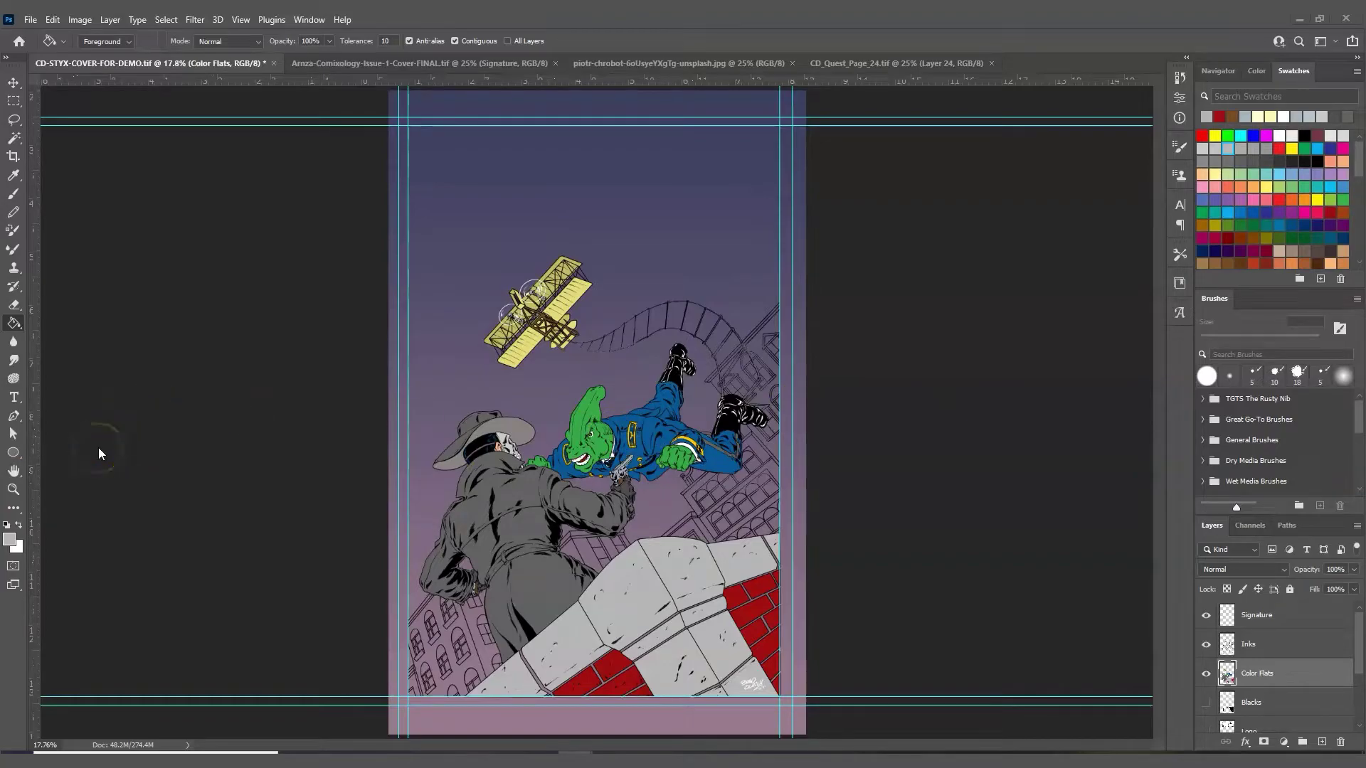
pyautogui.press('z')
pyautogui.click(1064, 411)
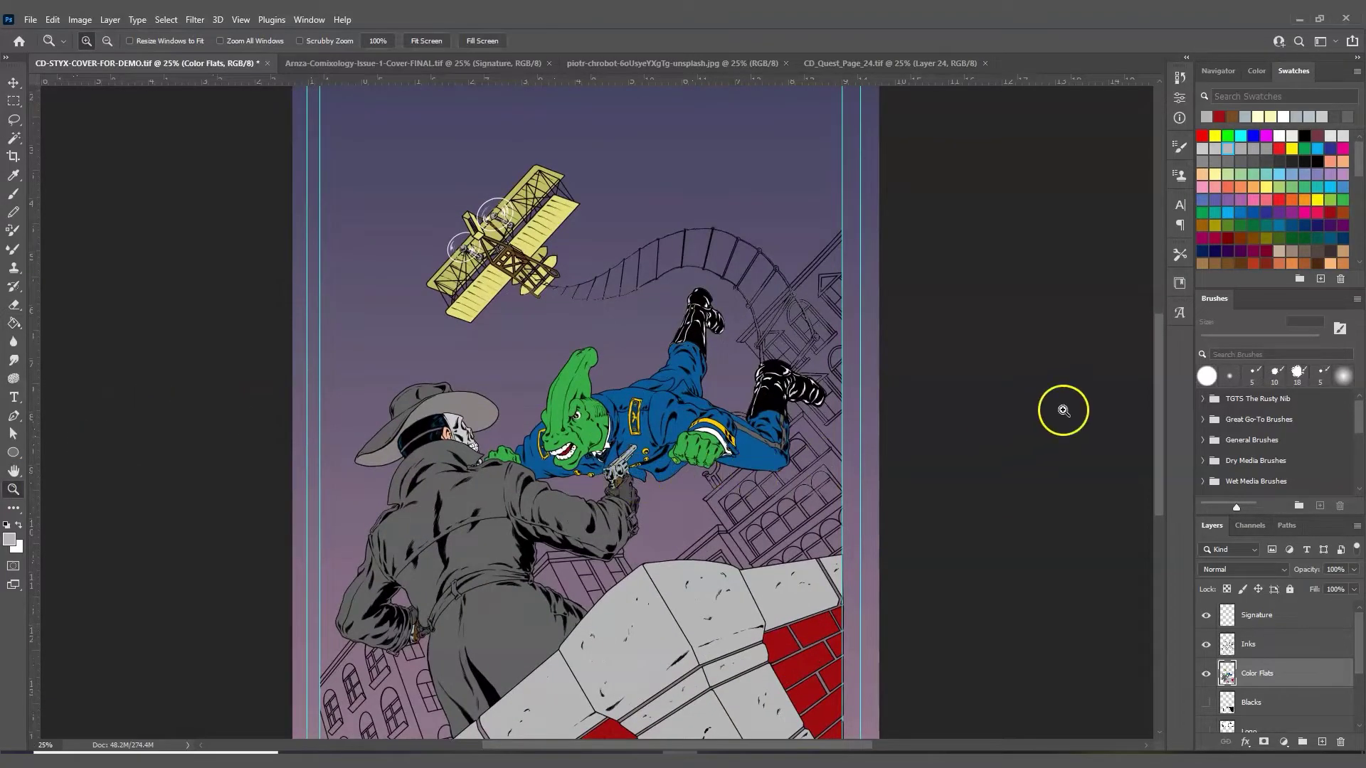
pyautogui.moveTo(1160, 430); pyautogui.dragTo(1147, 467)
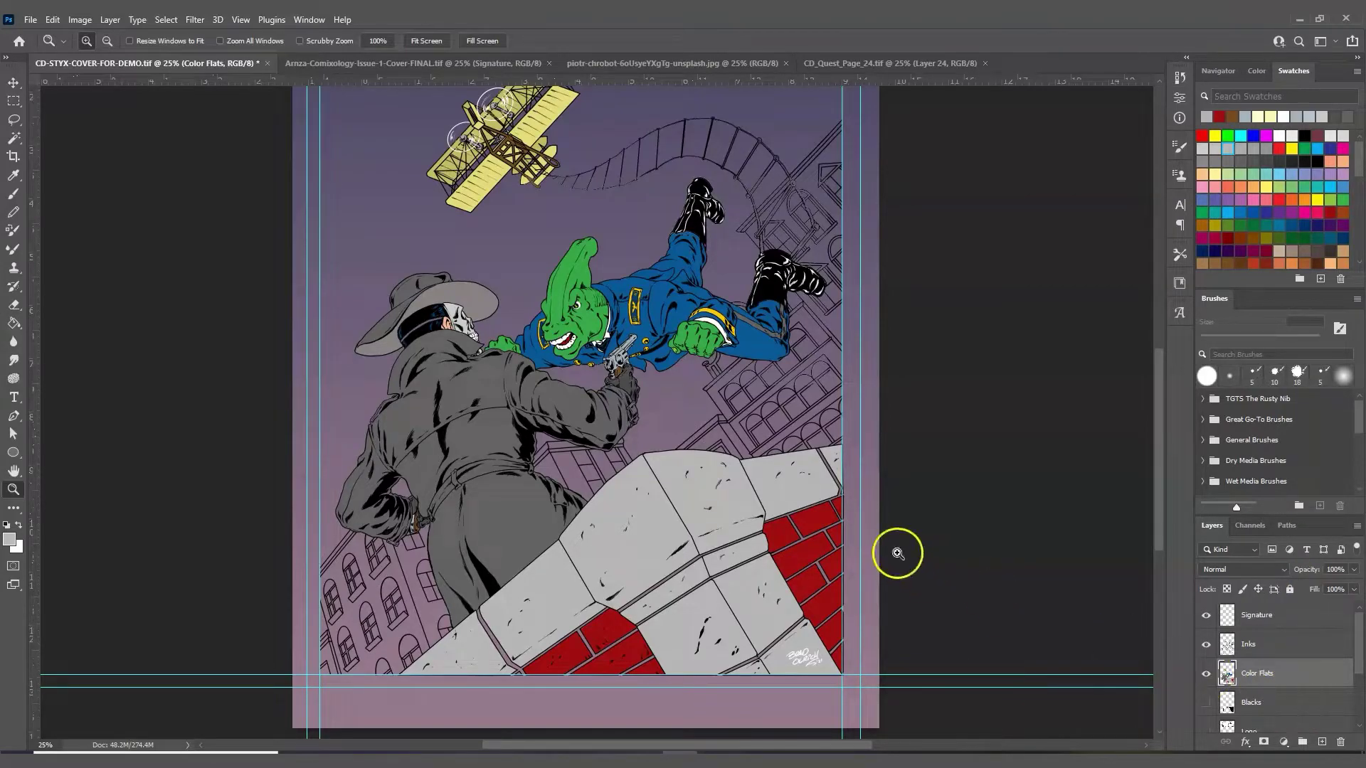
pyautogui.moveTo(1310, 697); pyautogui.dragTo(1301, 666)
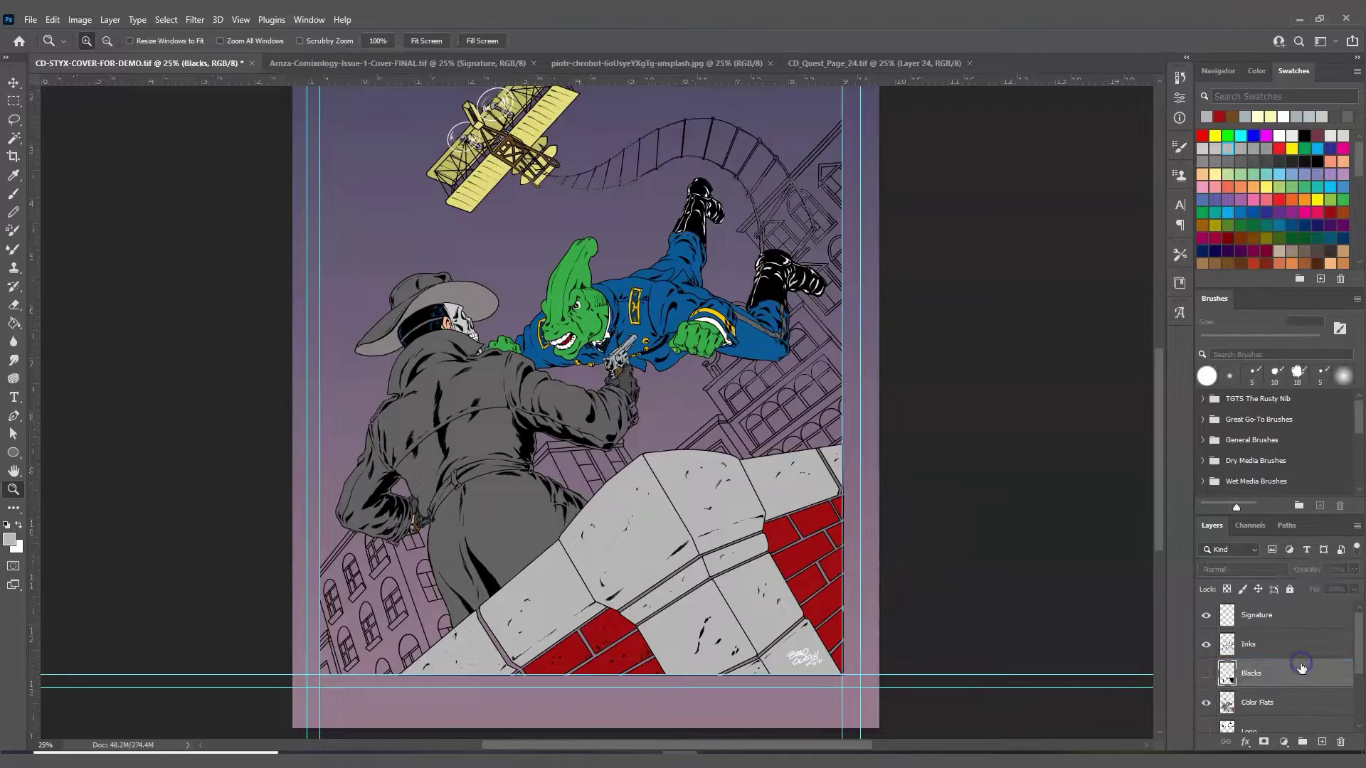
pyautogui.click(1205, 674)
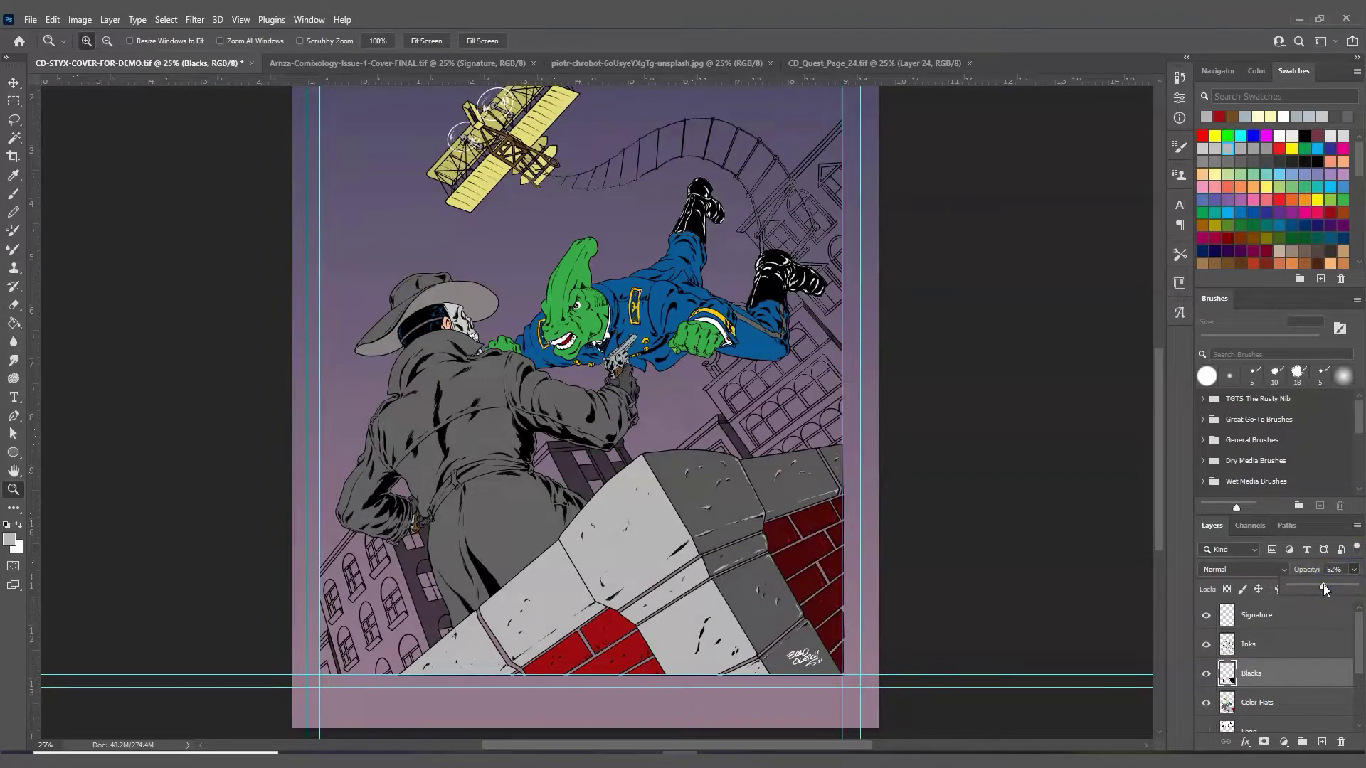
# - Set the Blacks layer's opacity to 50%
pyautogui.moveTo(1323, 585); pyautogui.dragTo(1316, 588)
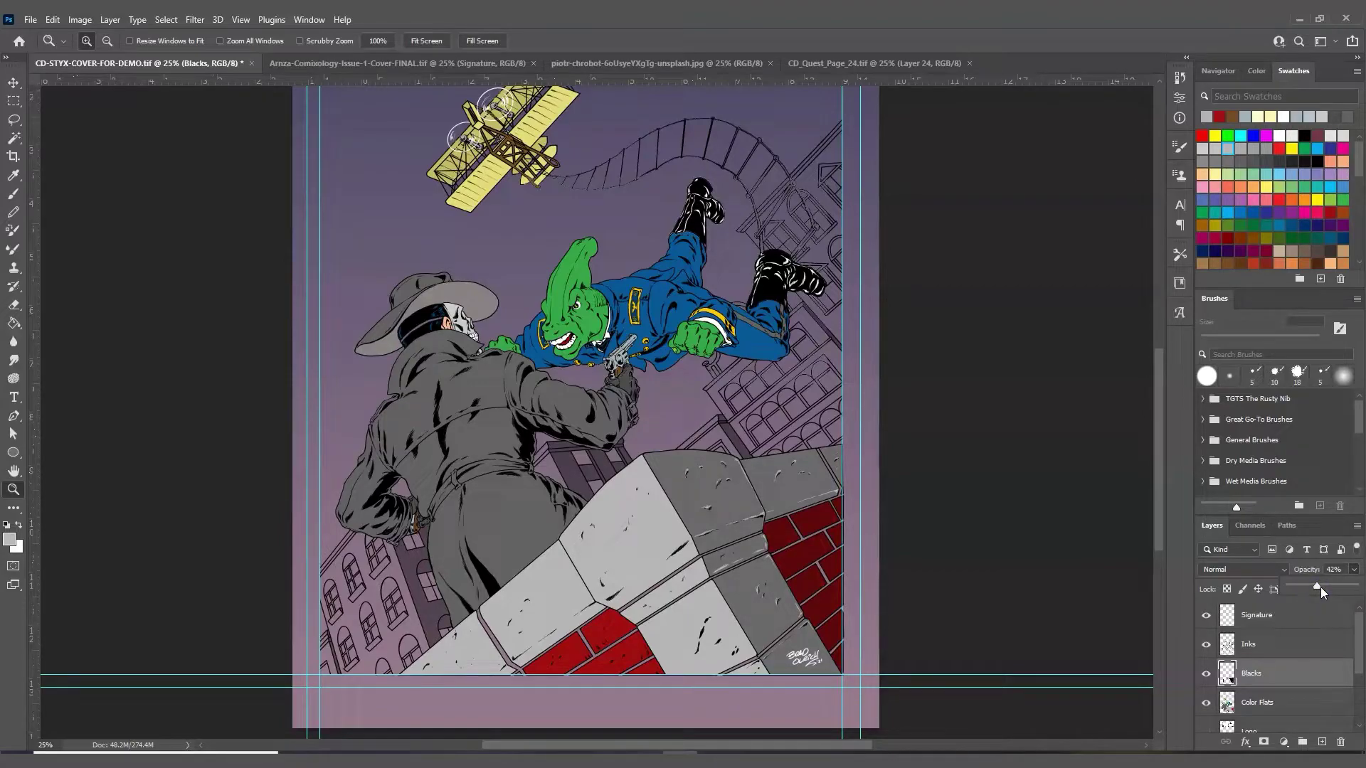
pyautogui.moveTo(1315, 584); pyautogui.dragTo(1322, 587)
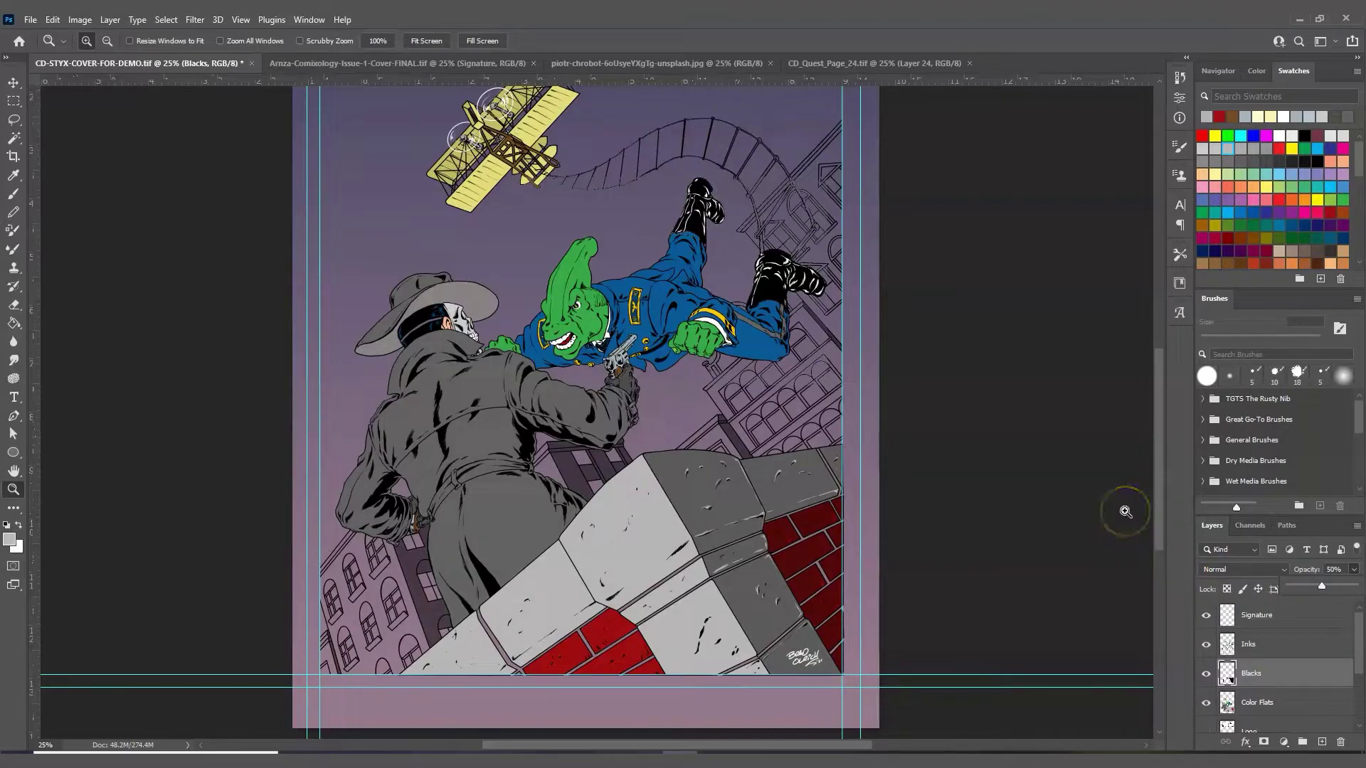
pyautogui.click(1098, 504)
# - Hide the Blacks layer and make Color Flats the active layer for work on the brick wall's outer edge
pyautogui.click(1206, 674)
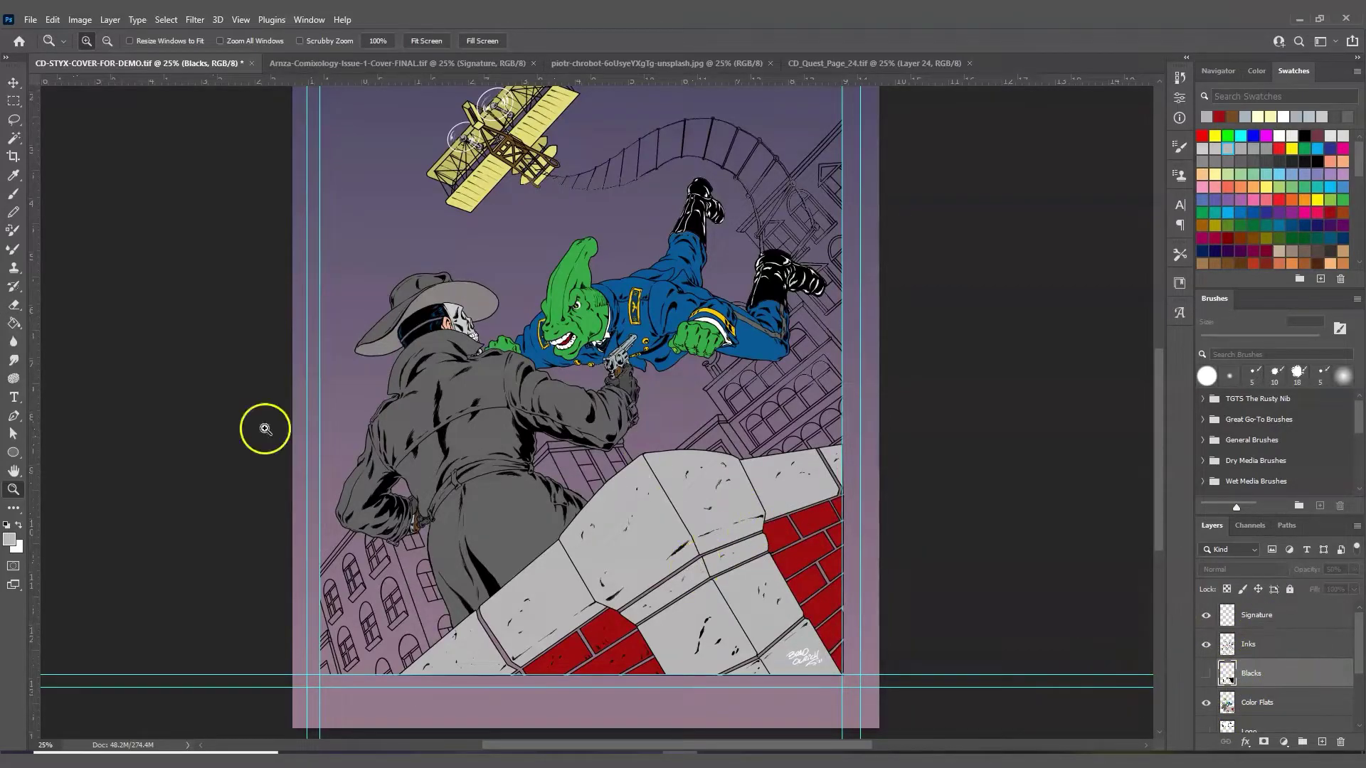
pyautogui.click(826, 577)
pyautogui.click(837, 572)
pyautogui.click(847, 519)
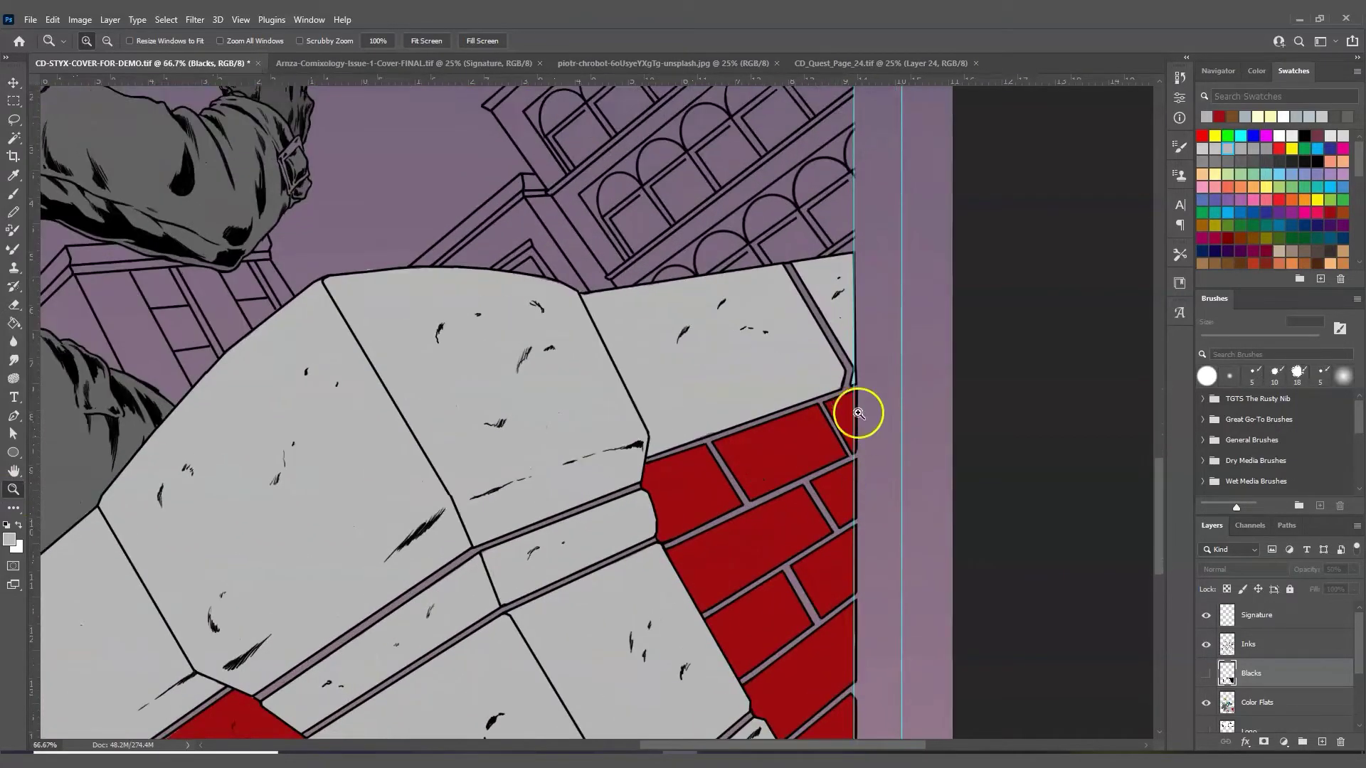
pyautogui.click(860, 398)
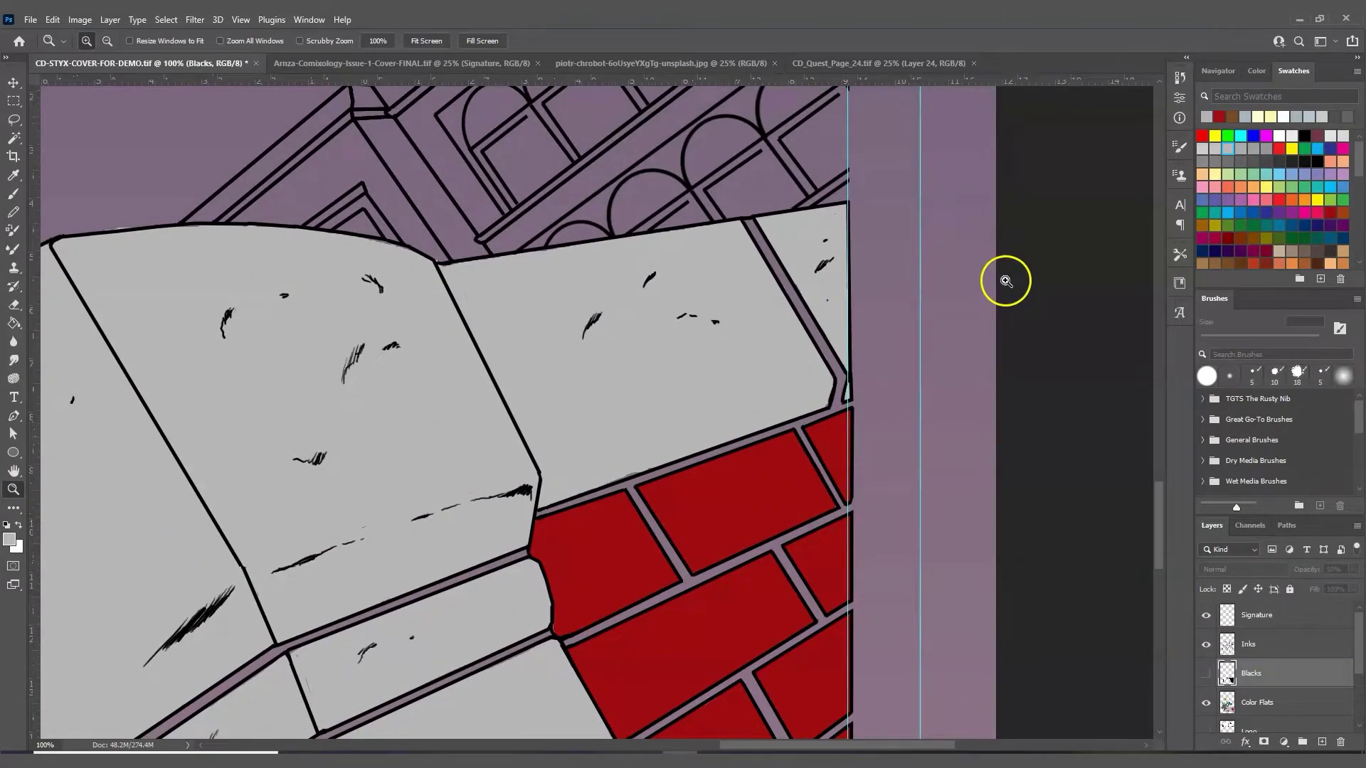
pyautogui.click(1295, 699)
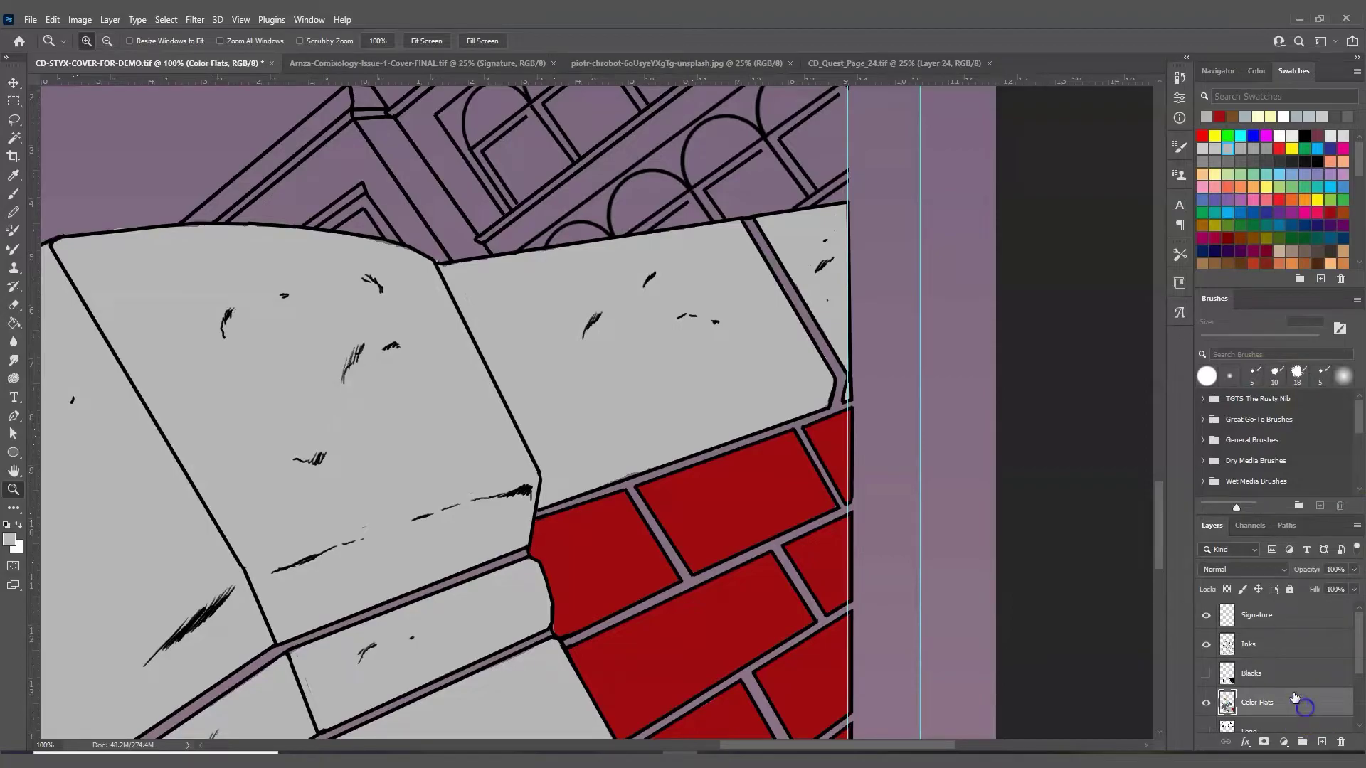
# - Choose the Pencil tool and set the foreground color to the darker grey 959393
pyautogui.click(15, 212)
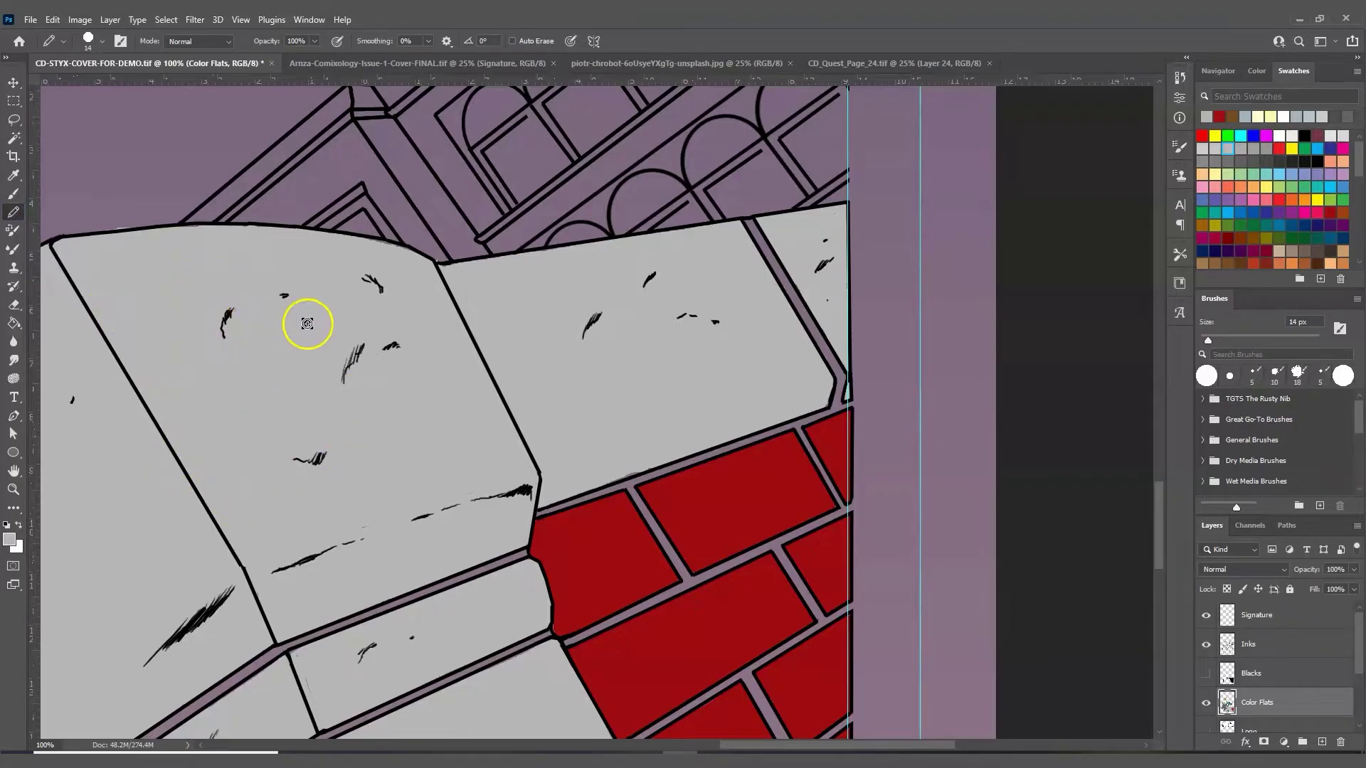
pyautogui.click(10, 542)
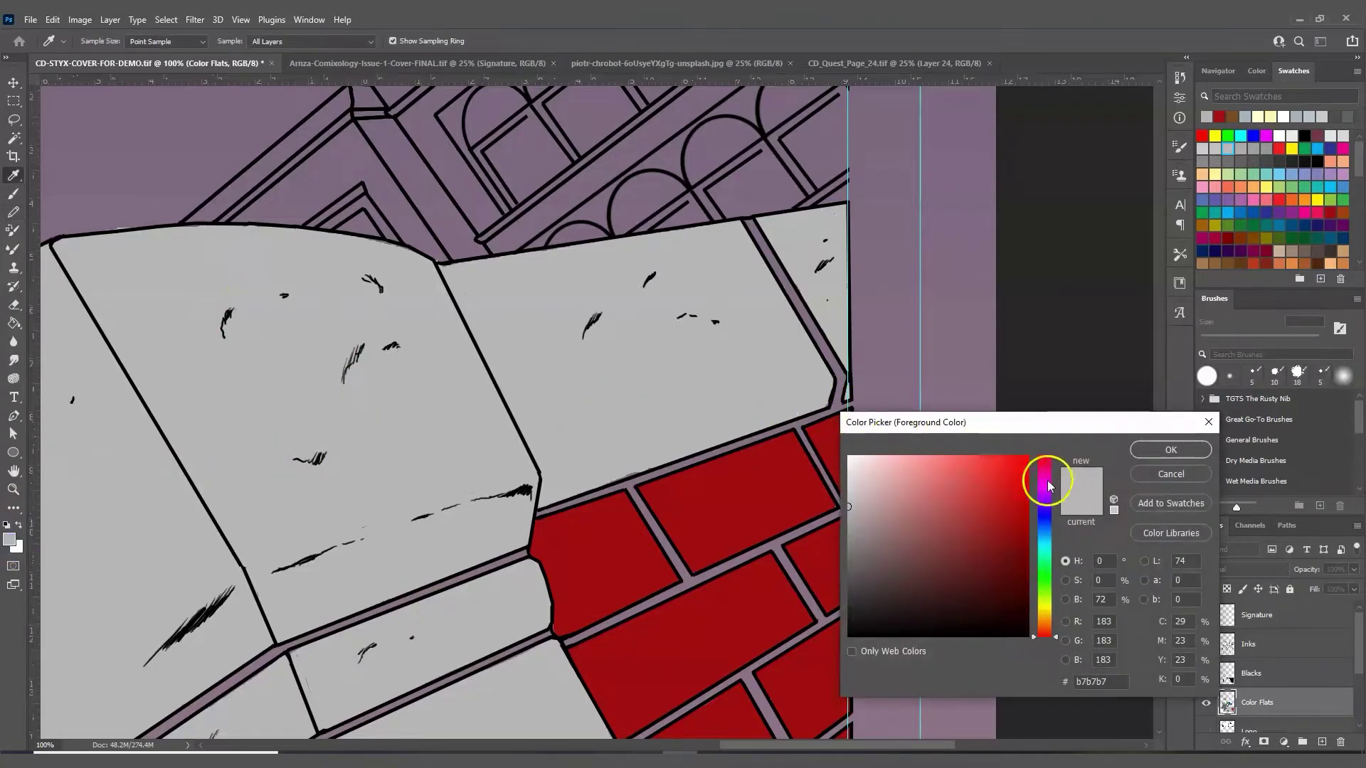
pyautogui.click(851, 530)
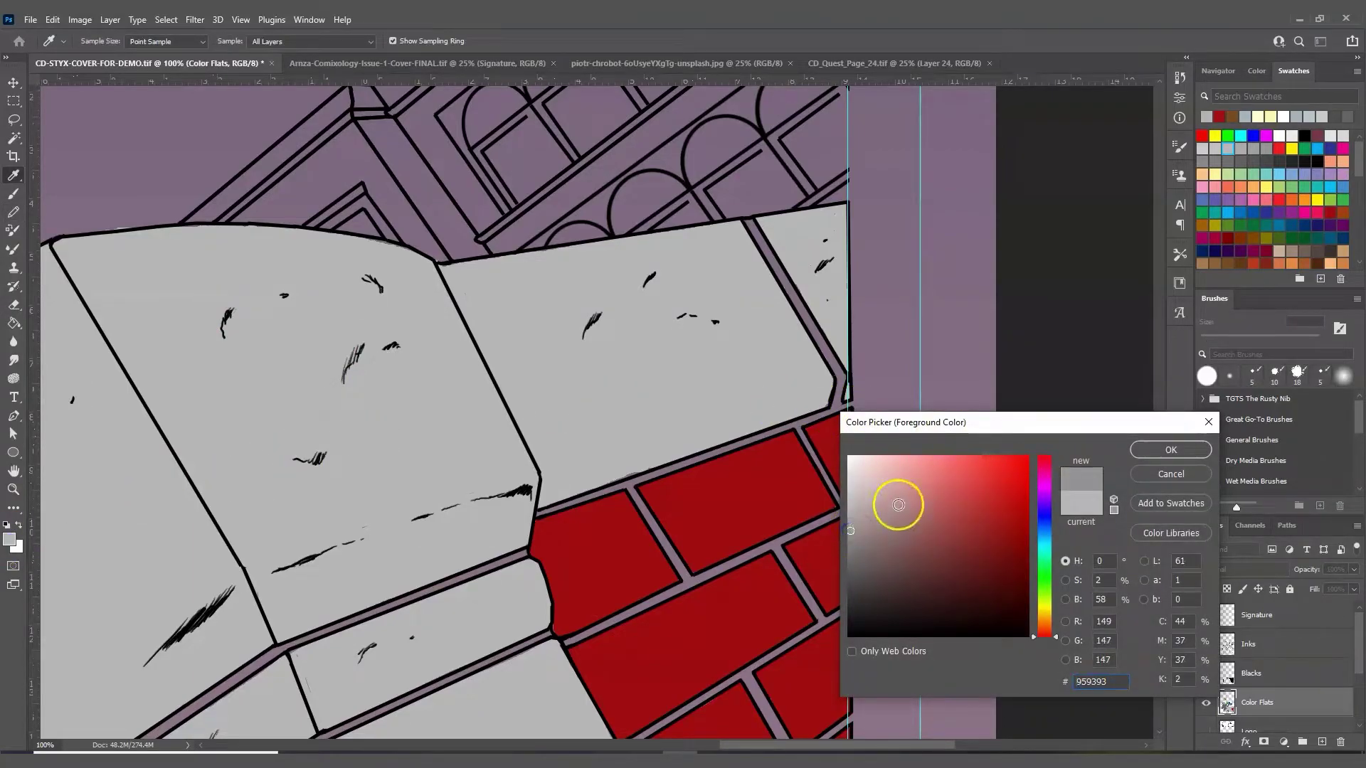
pyautogui.click(1170, 449)
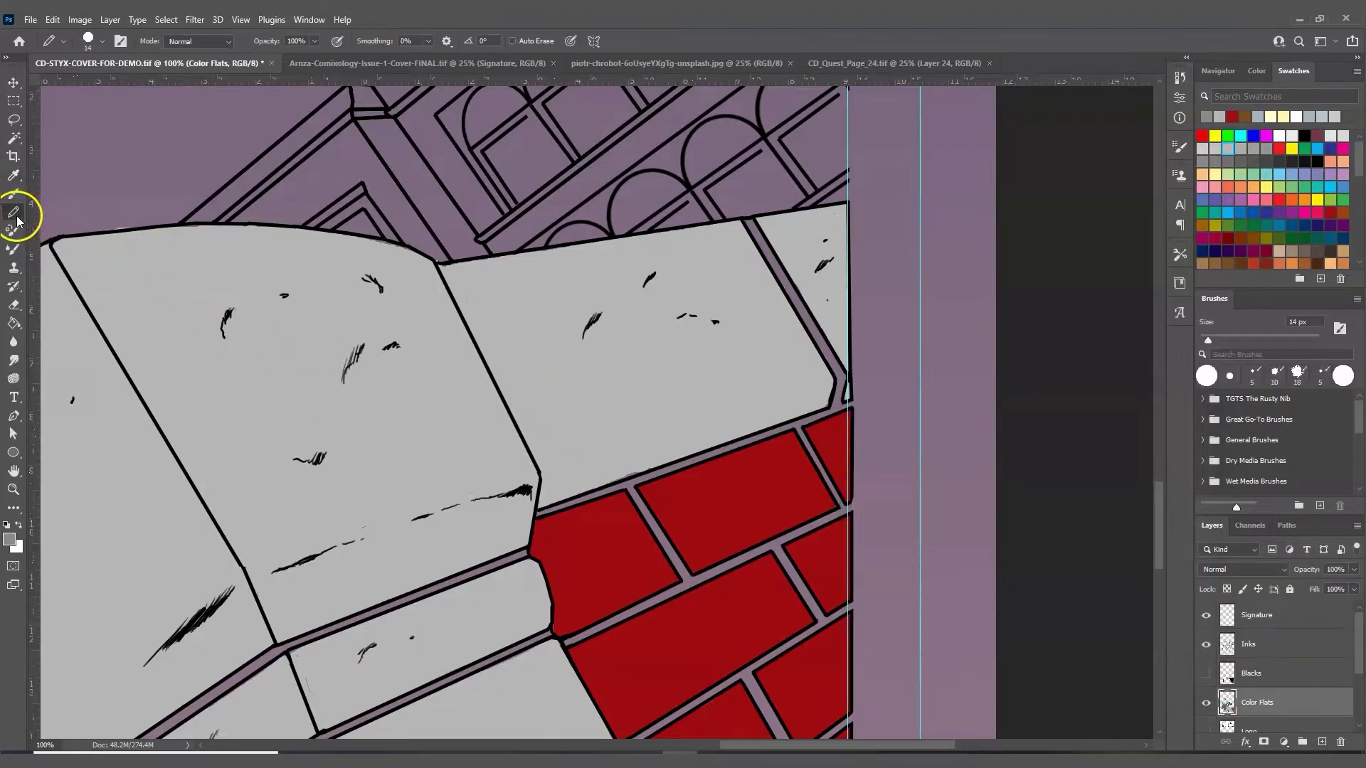
# - Draw grey pencil strokes along the brick wall's outer edge to close off the mortar lines, and undo the last stroke
pyautogui.moveTo(856, 402); pyautogui.dragTo(852, 396)
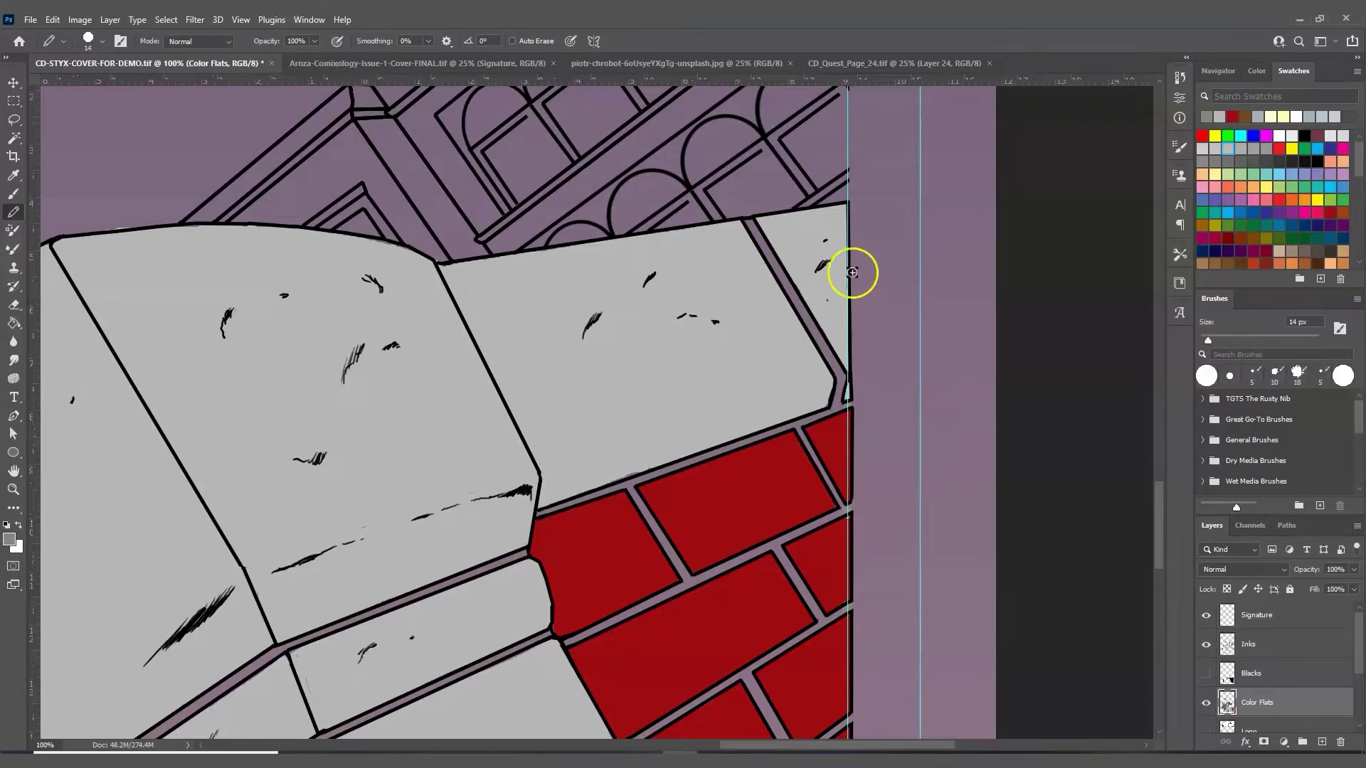
pyautogui.moveTo(1161, 502); pyautogui.dragTo(1159, 519)
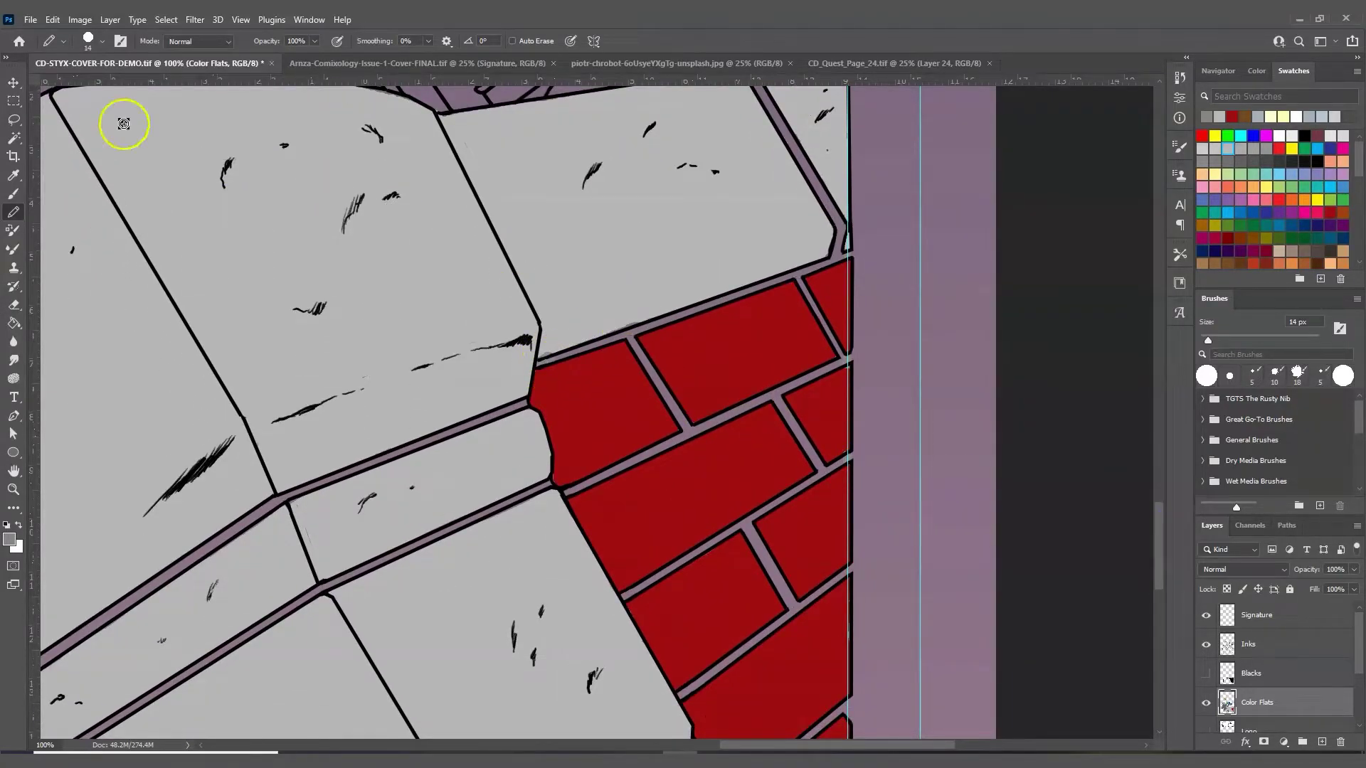
pyautogui.click(52, 19)
pyautogui.click(62, 36)
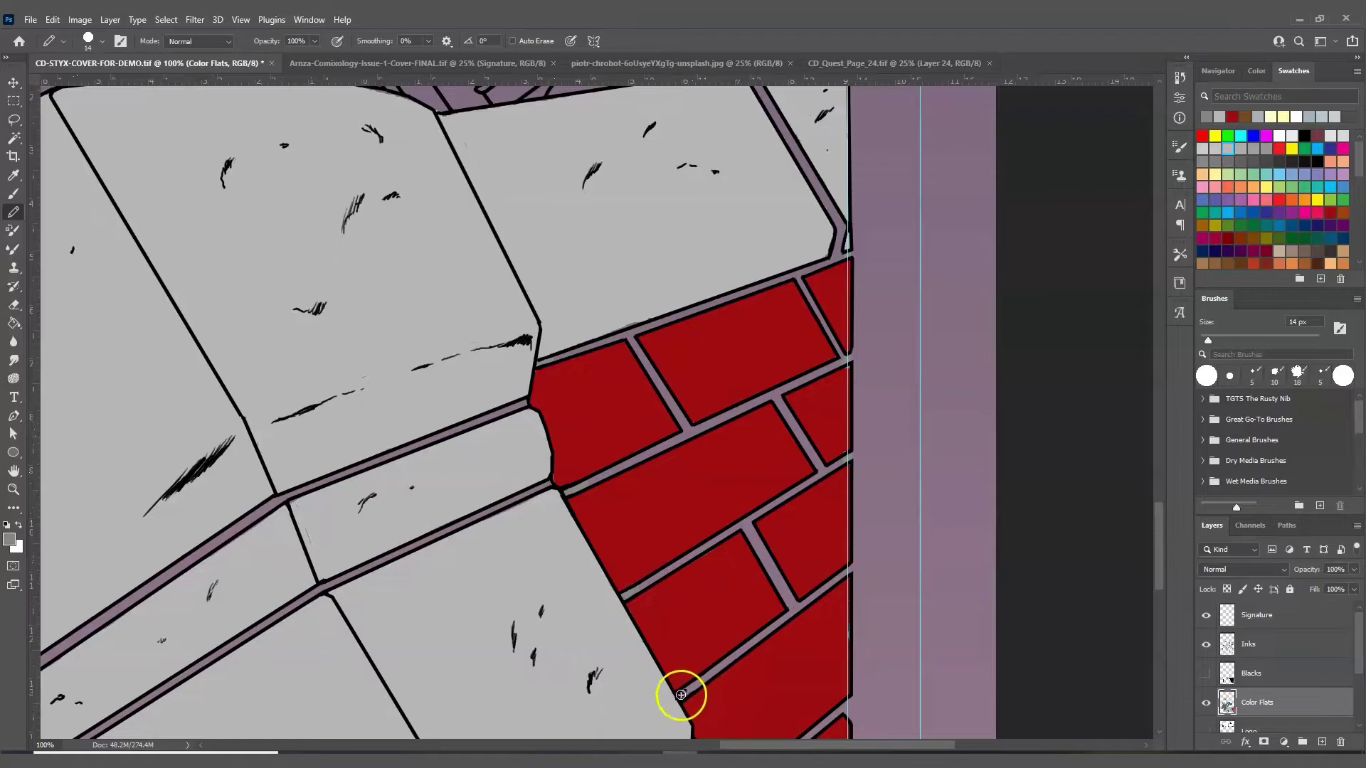
# - Try to fill the mortar between the red bricks with grey using the Paint Bucket, and undo the fill
pyautogui.moveTo(1160, 526); pyautogui.dragTo(1162, 557)
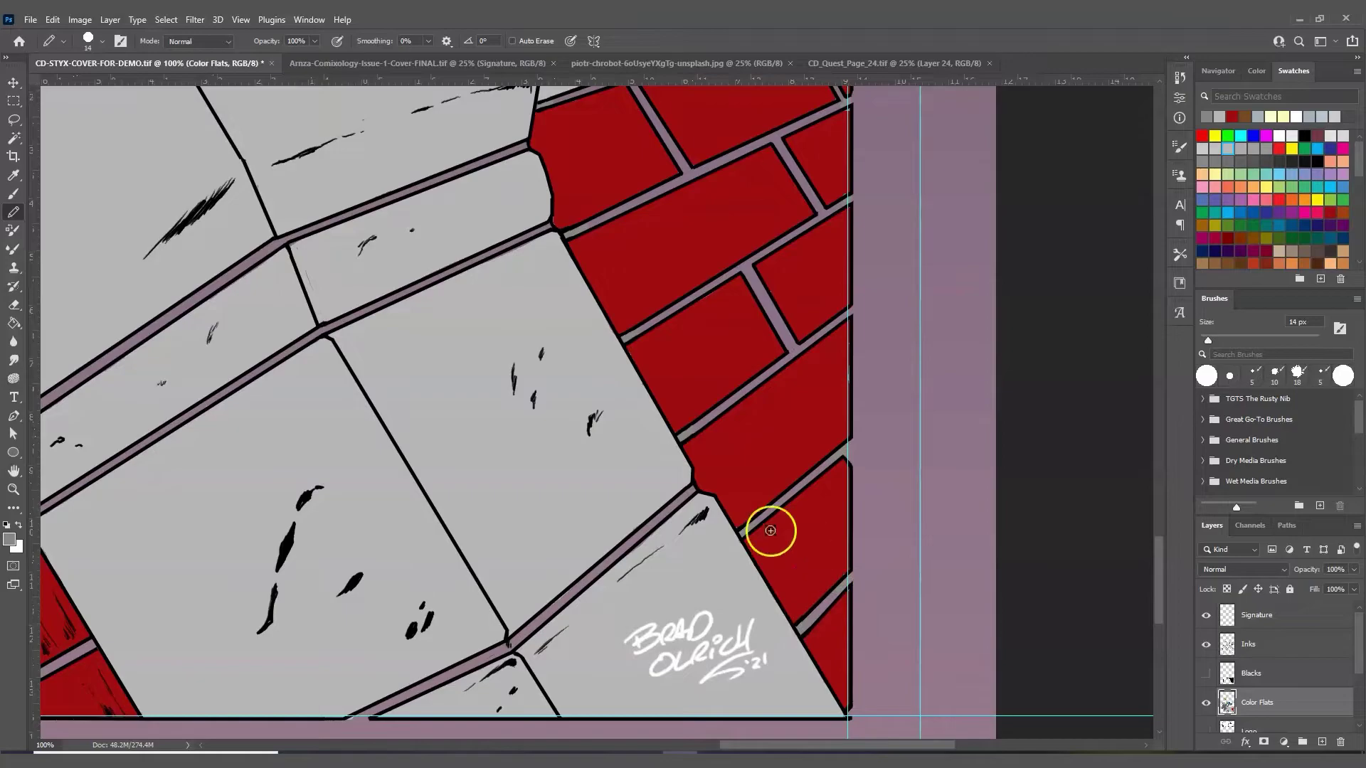
pyautogui.click(22, 324)
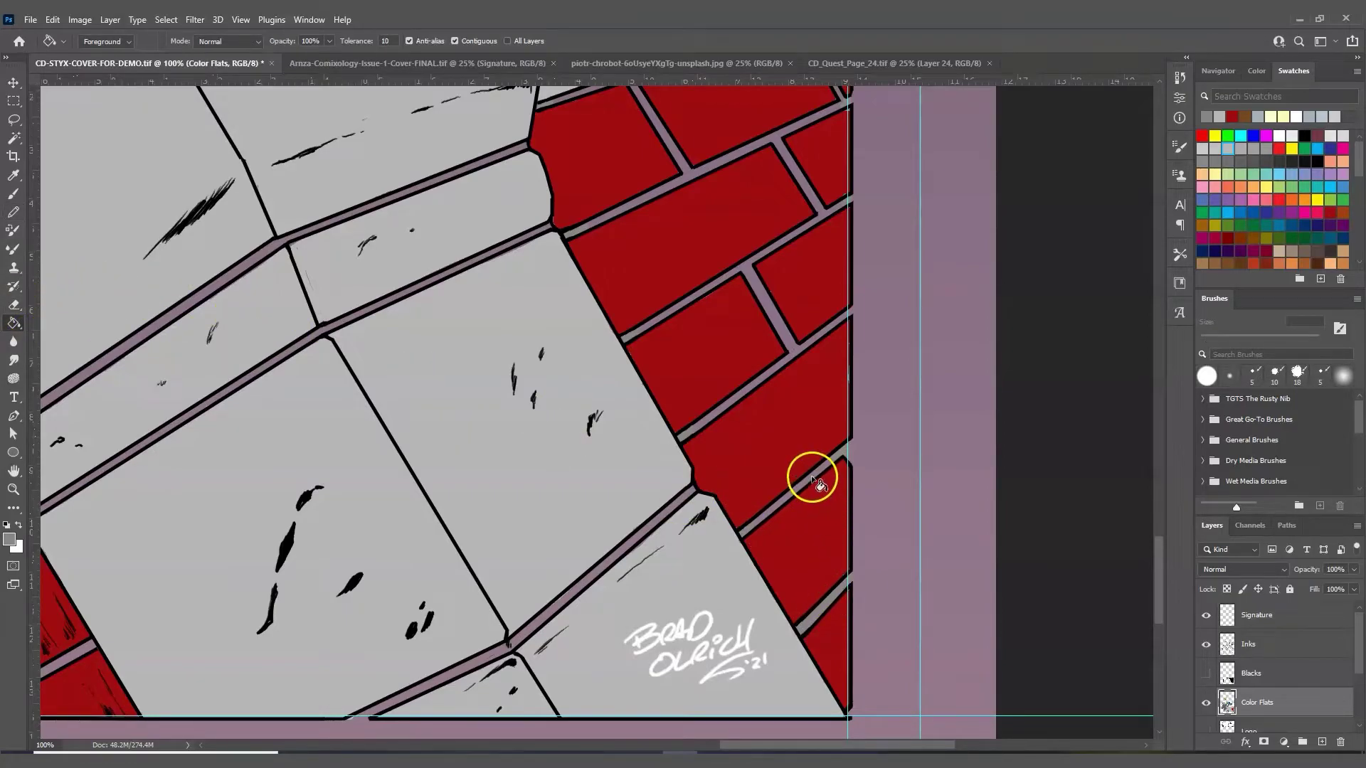
pyautogui.click(803, 336)
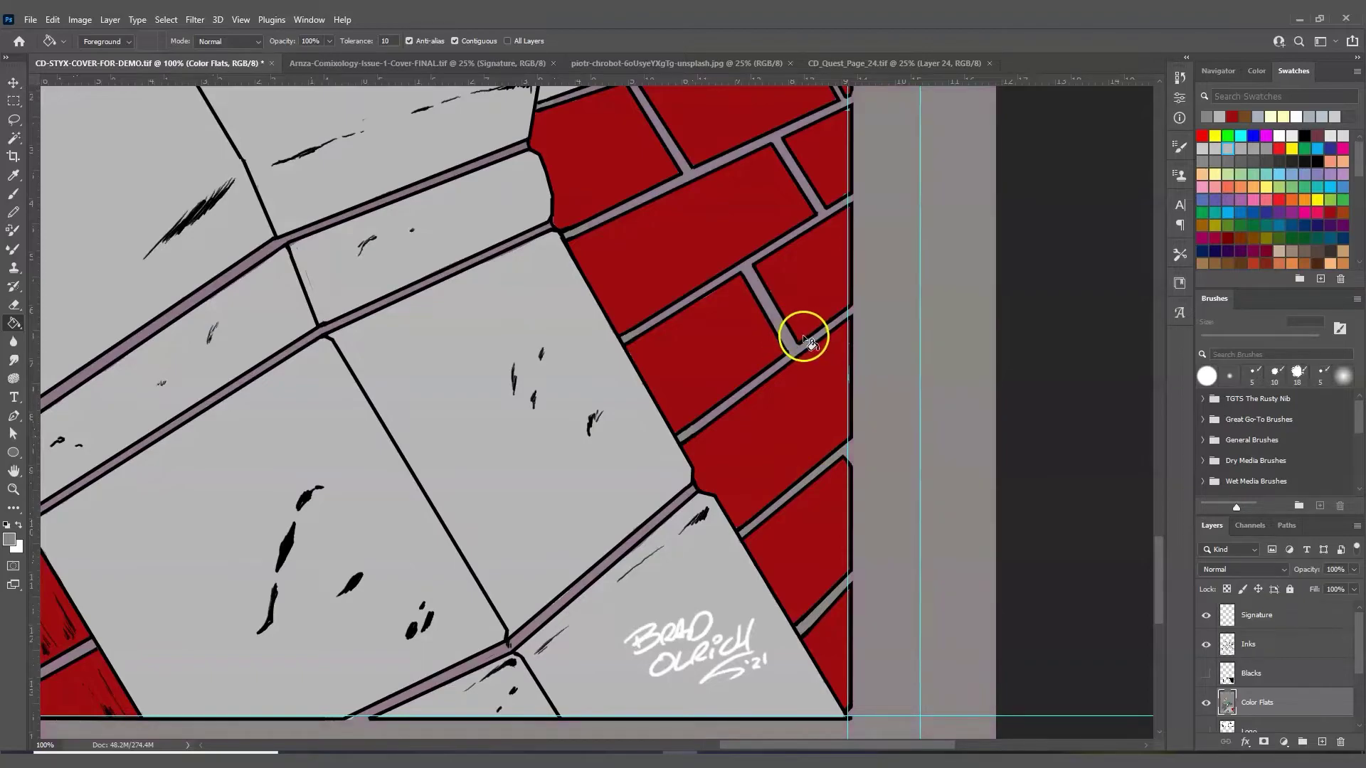
pyautogui.click(52, 19)
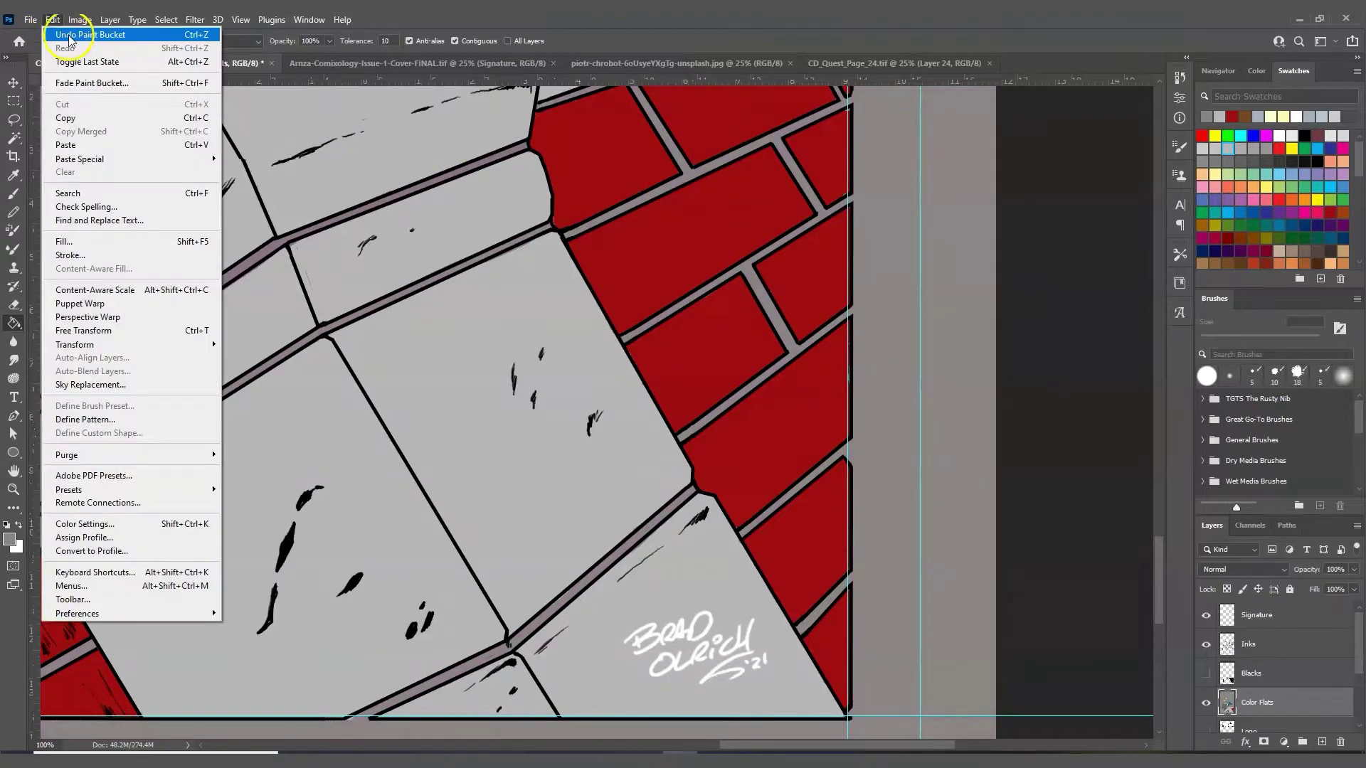
pyautogui.click(74, 34)
# - Draw grey pencil strokes over the open ends of the upper mortar lines at the brick wall's outer edge
pyautogui.moveTo(1158, 557); pyautogui.dragTo(1155, 539)
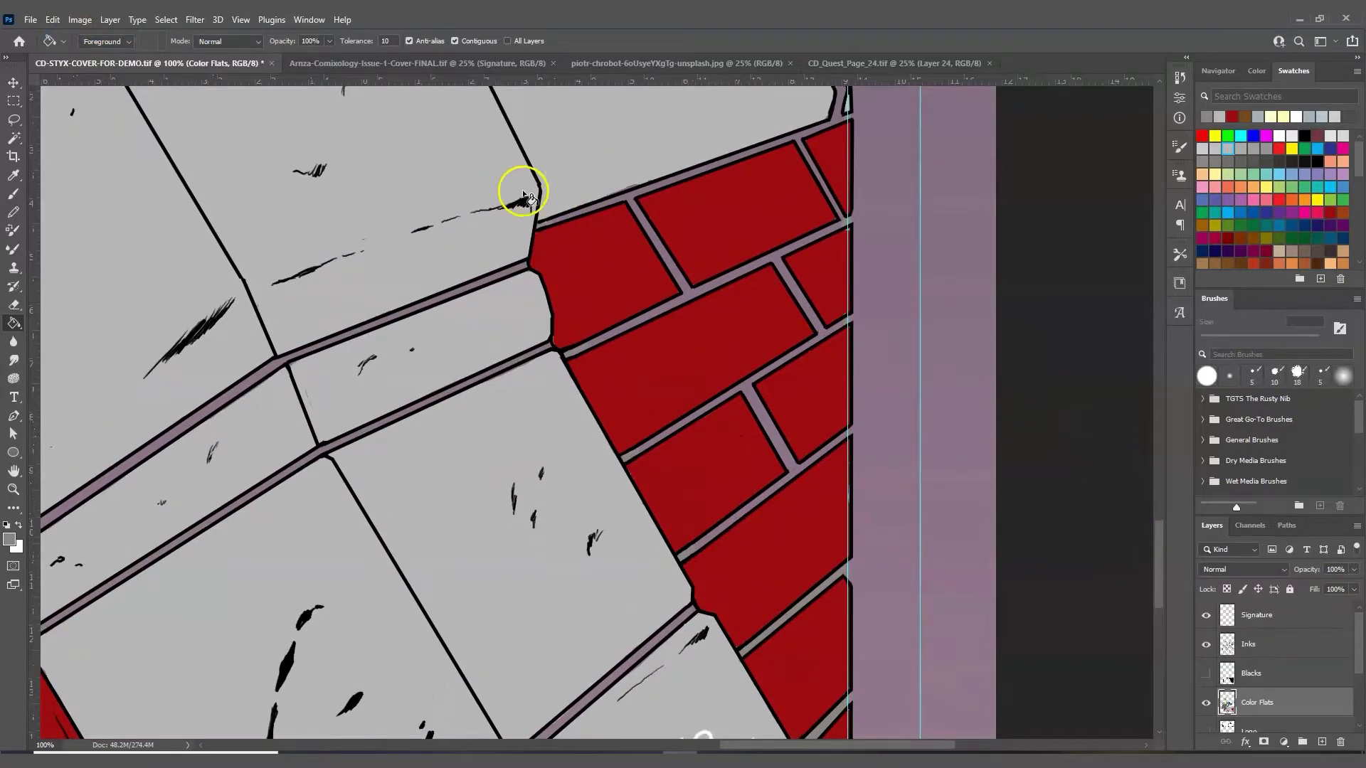
pyautogui.click(14, 210)
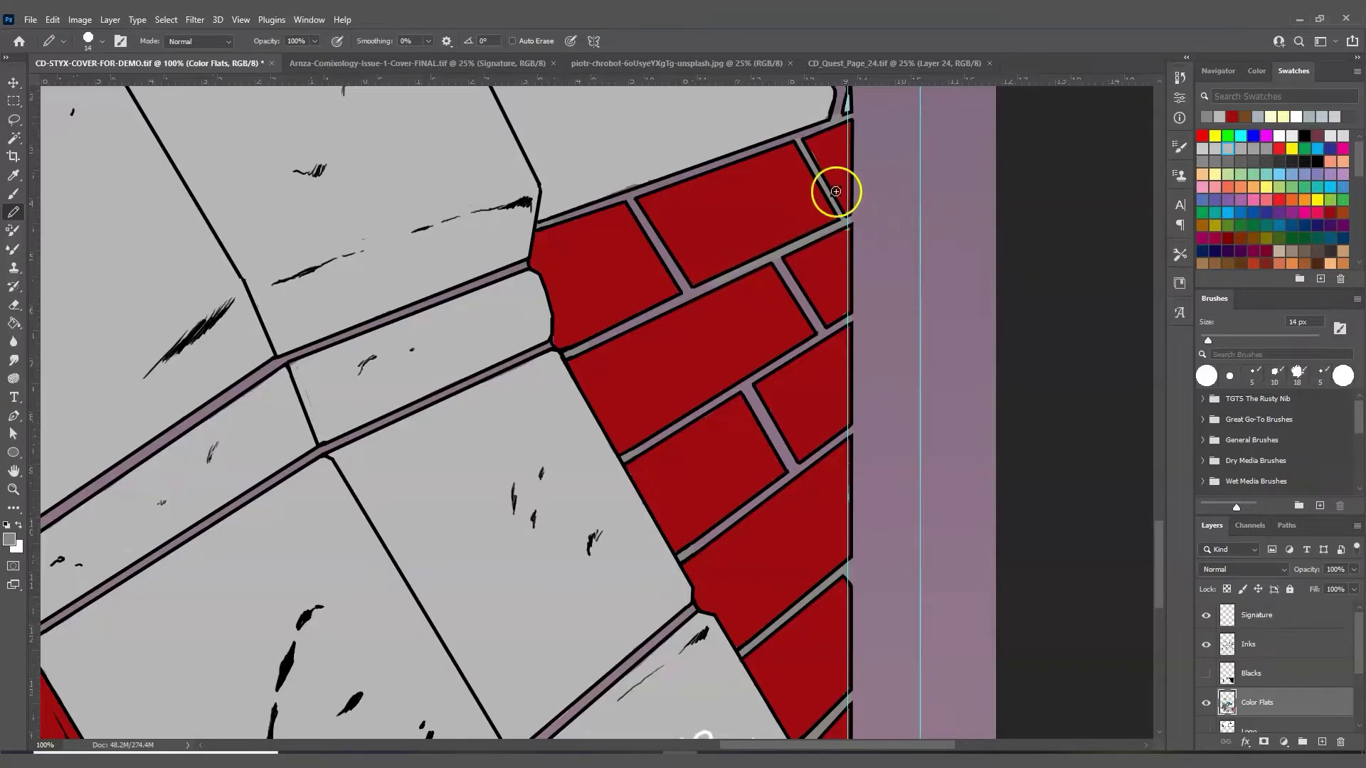
pyautogui.scroll(3, 1159, 552)
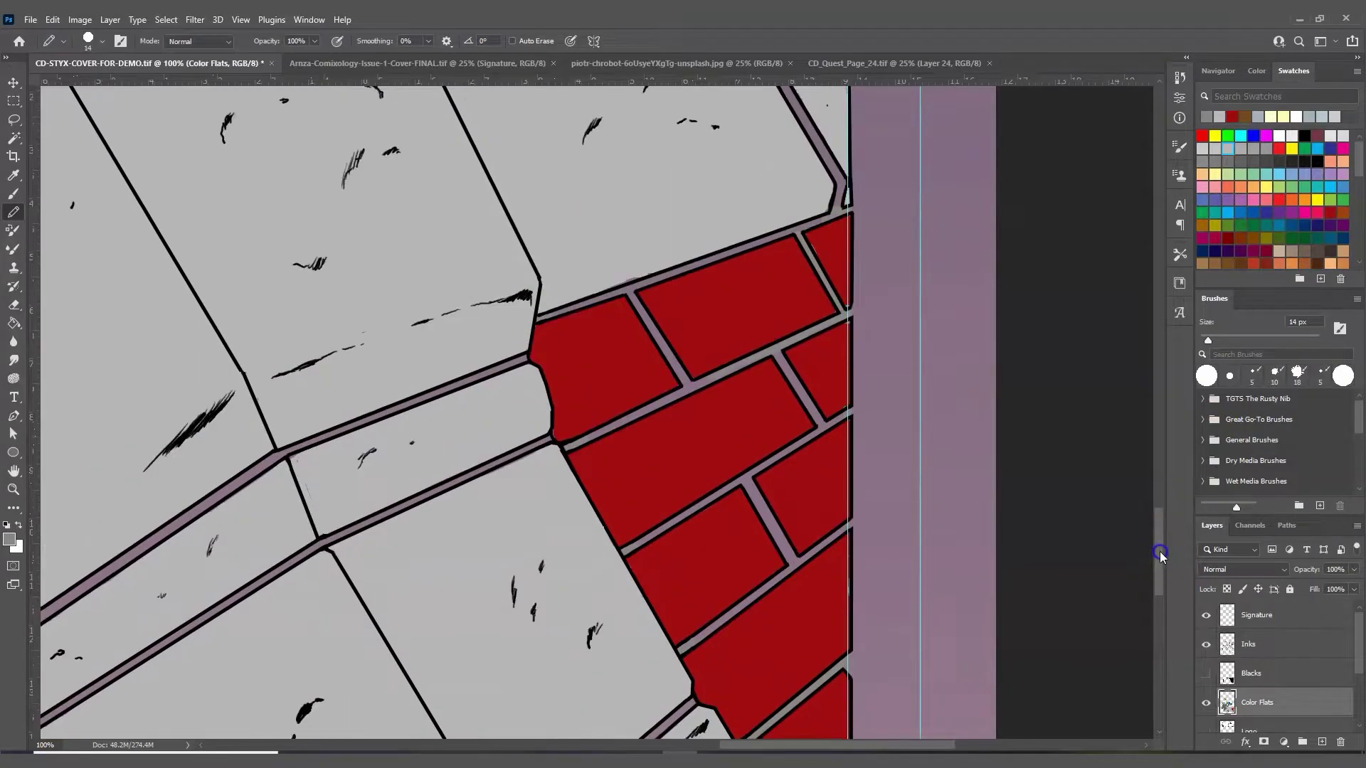
pyautogui.moveTo(842, 238)
pyautogui.mouseDown()
pyautogui.moveTo(836, 265)
pyautogui.moveTo(841, 240)
pyautogui.mouseUp()
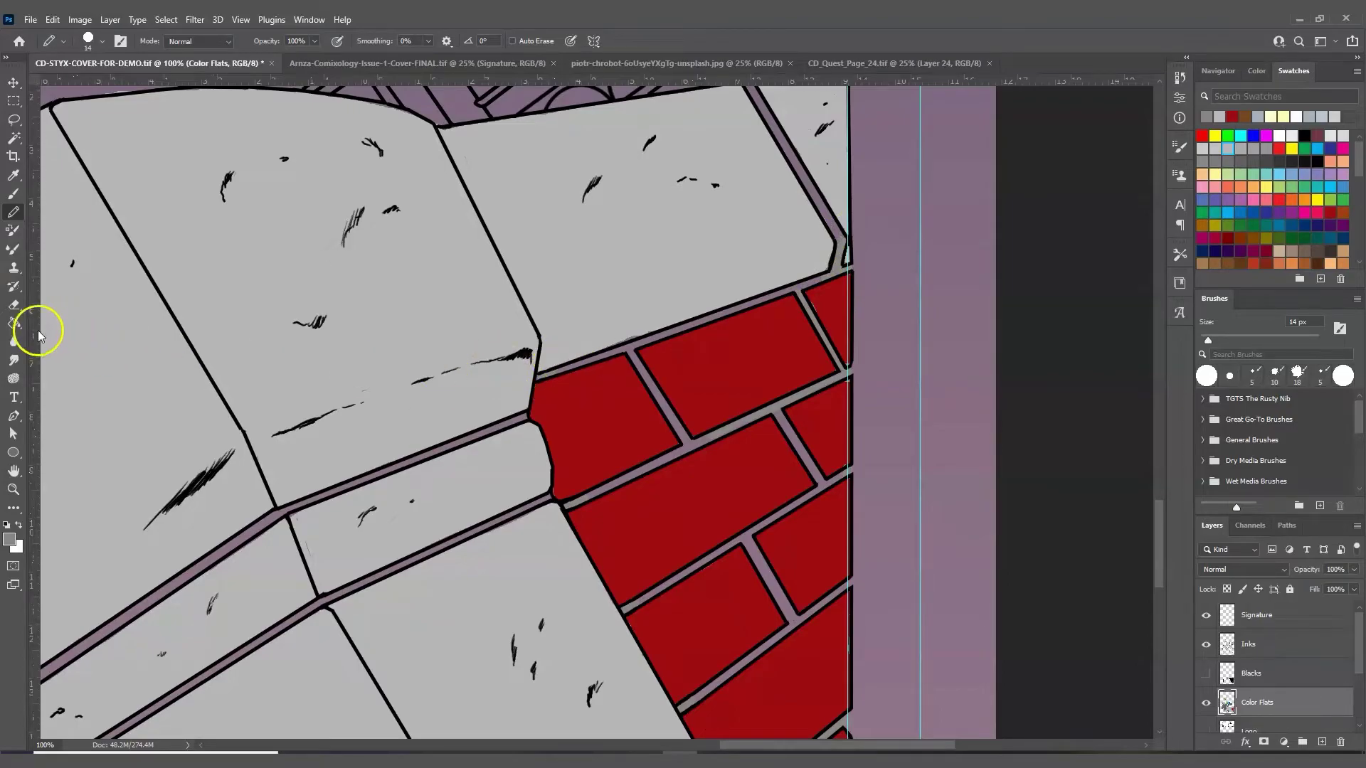
# - Try a grey Paint Bucket fill on the mortar below the capstones, and undo it
pyautogui.click(14, 323)
pyautogui.click(655, 380)
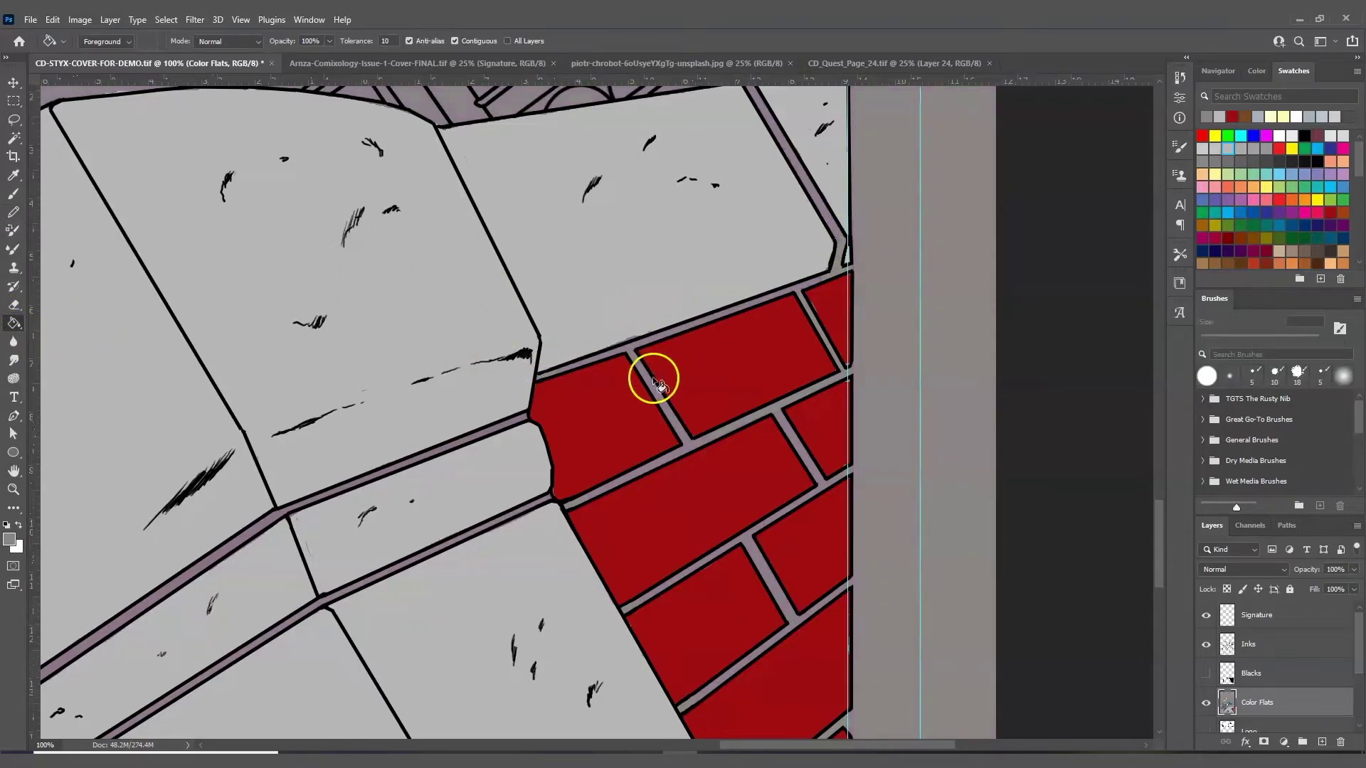
pyautogui.click(52, 20)
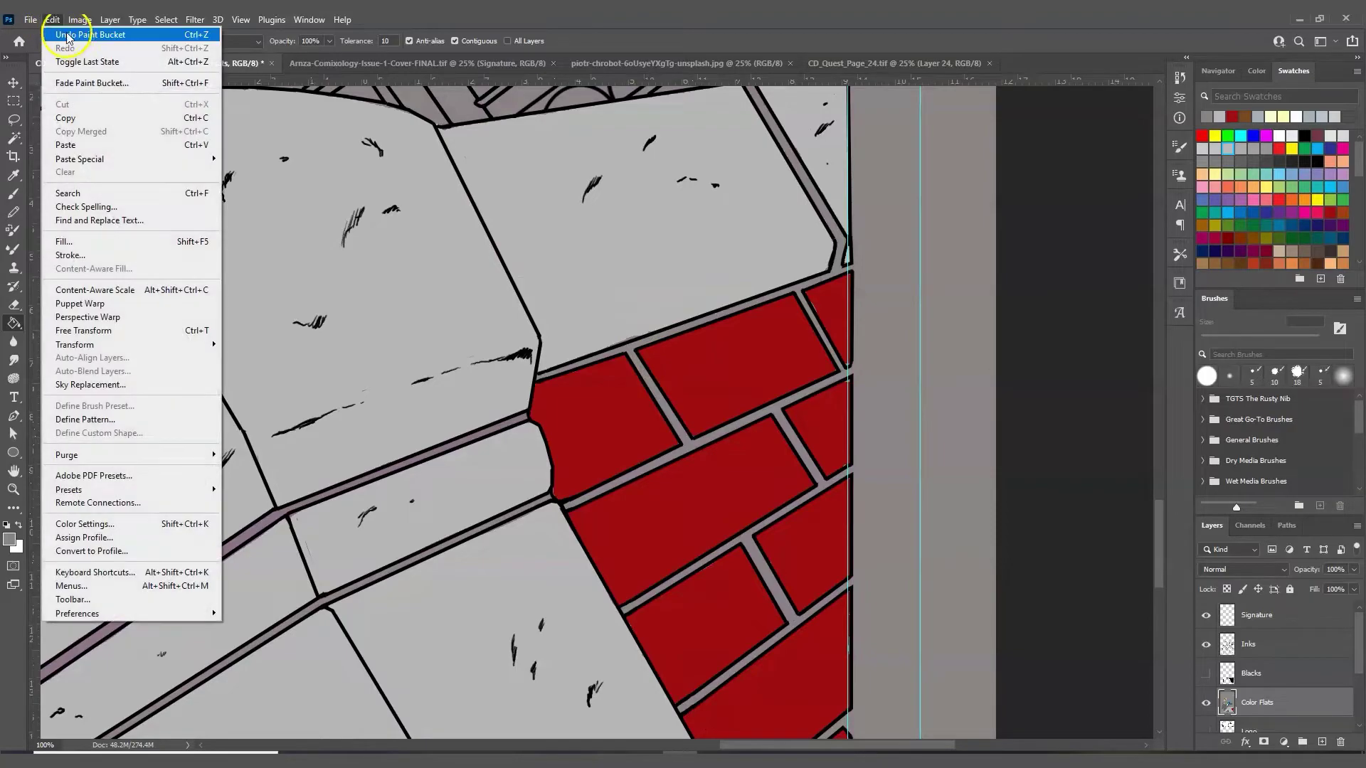
pyautogui.click(77, 37)
# - Close the remaining mortar gaps at the outer edge with the Pencil tool and fill the brick mortar with grey
pyautogui.click(13, 212)
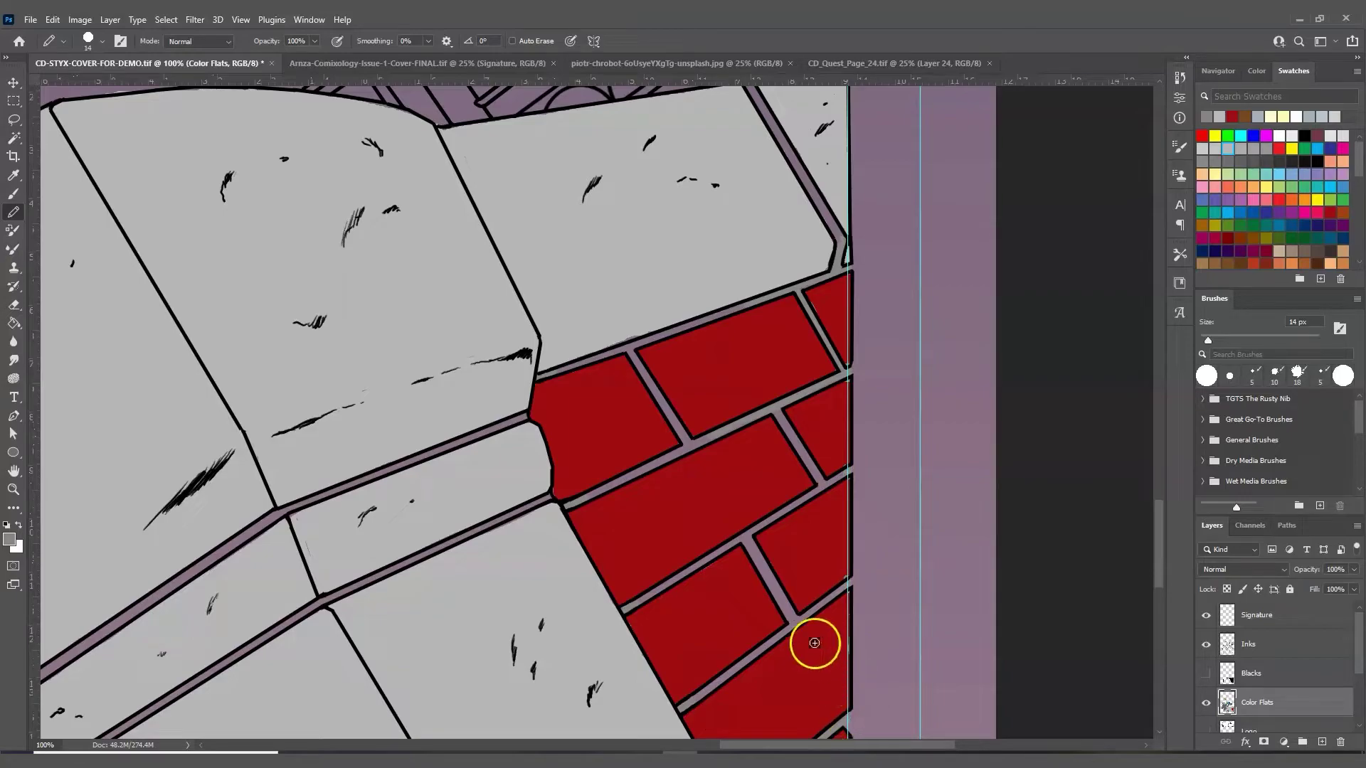
pyautogui.click(13, 323)
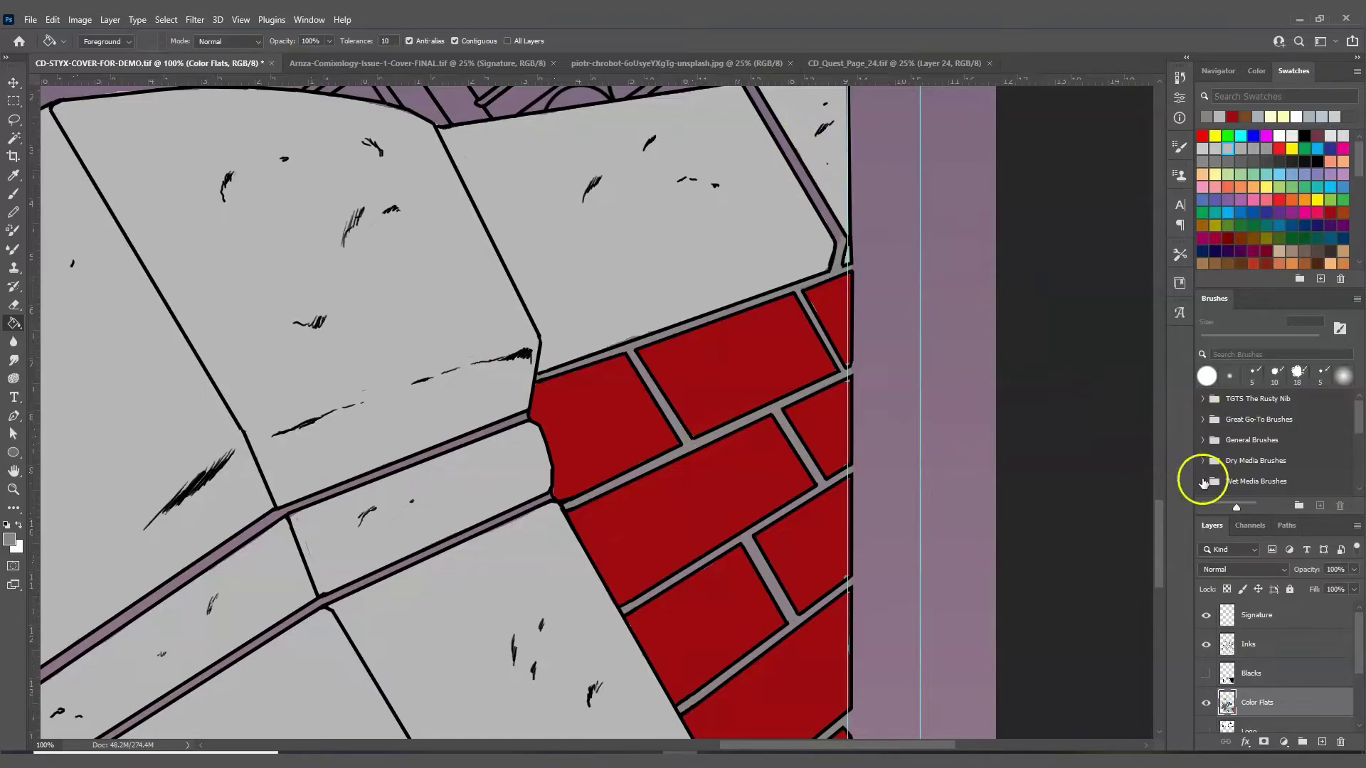
# - Try to fill the narrow joint between the two outermost capstones with grey, and undo the fill
pyautogui.moveTo(1162, 531); pyautogui.dragTo(1162, 510)
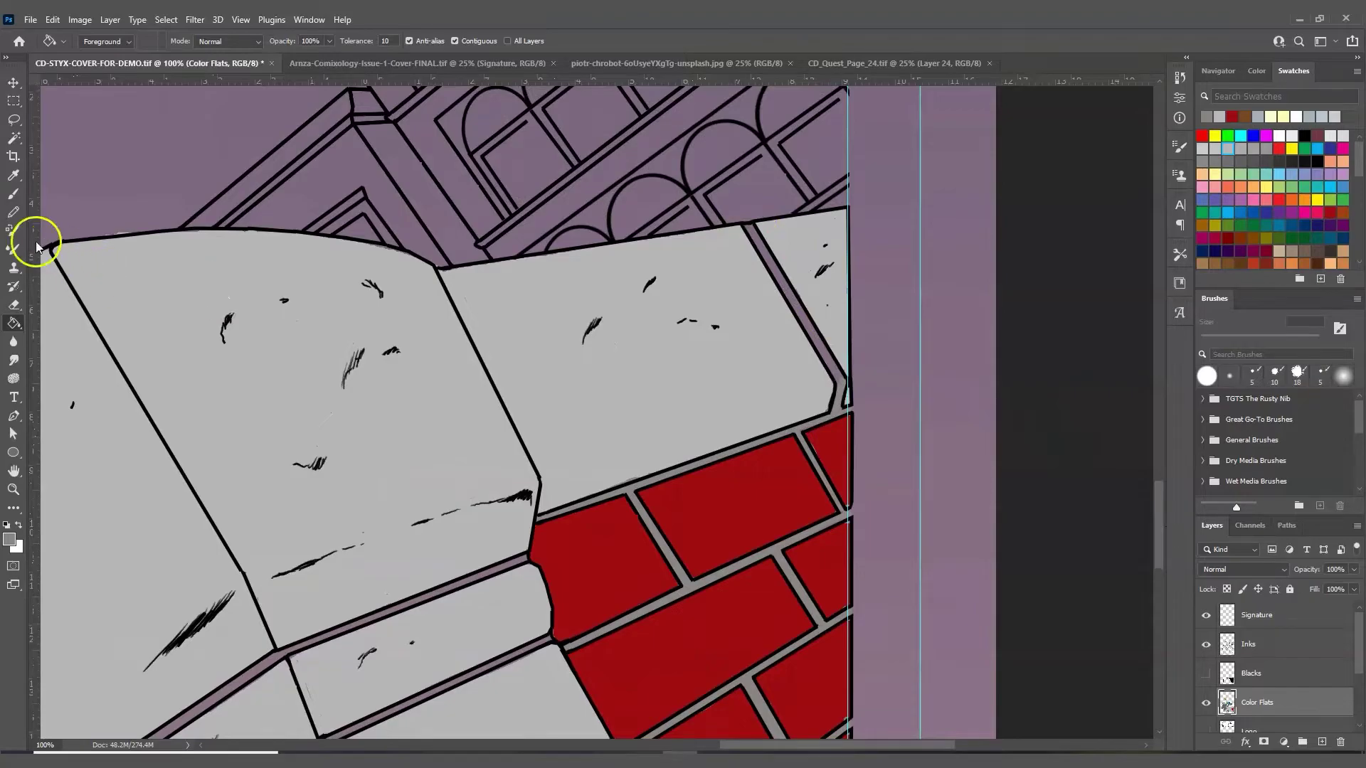
pyautogui.click(18, 213)
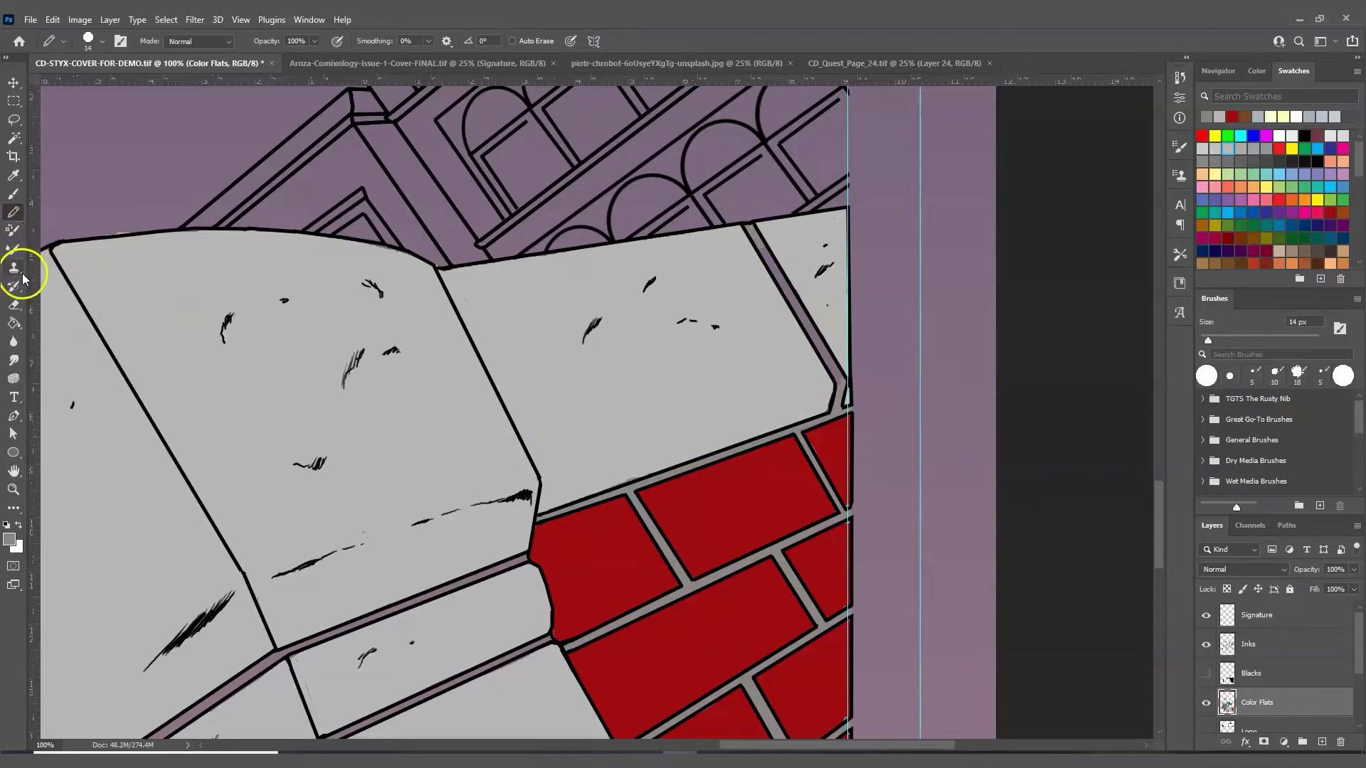
pyautogui.click(14, 323)
pyautogui.click(786, 288)
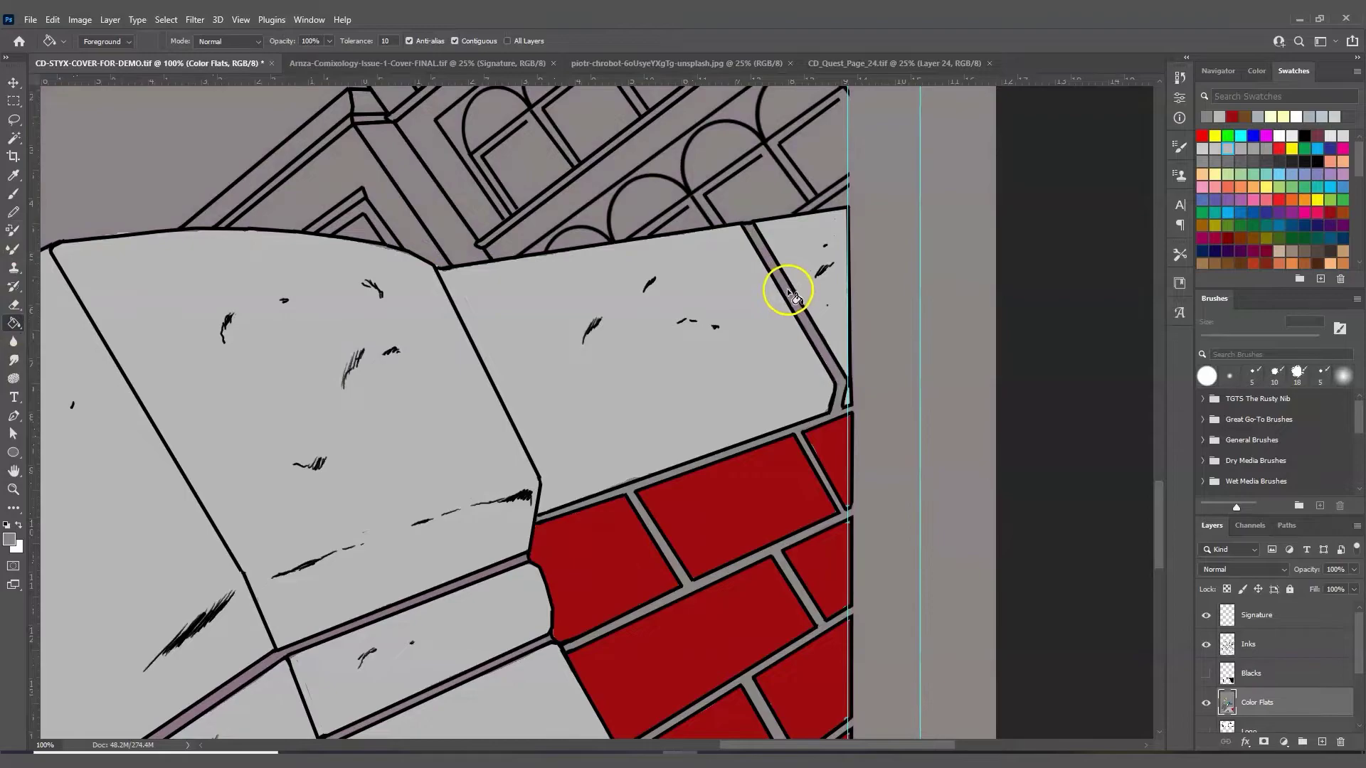
pyautogui.click(54, 26)
pyautogui.click(78, 33)
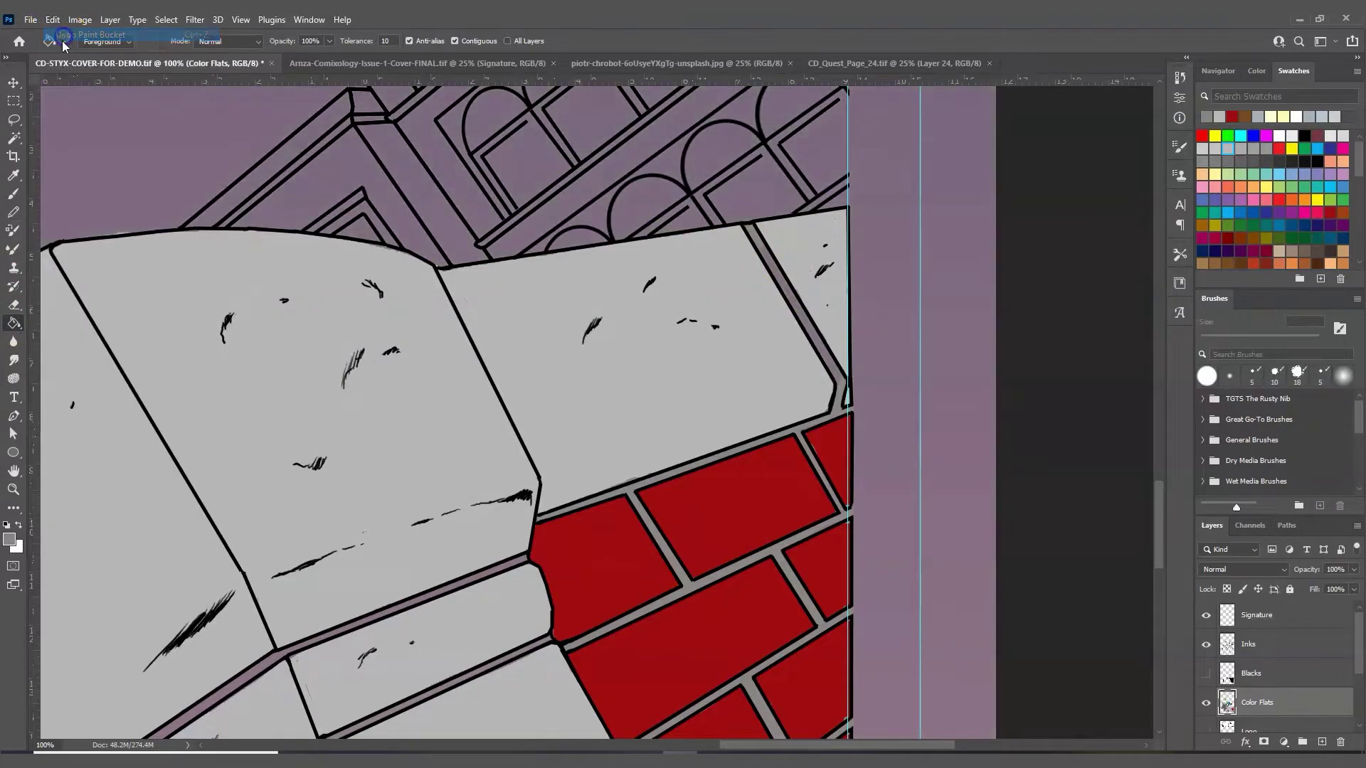
# - Paint the joint between the two outermost capstones grey with the Pencil tool, undoing and redrawing the first stroke
pyautogui.click(19, 213)
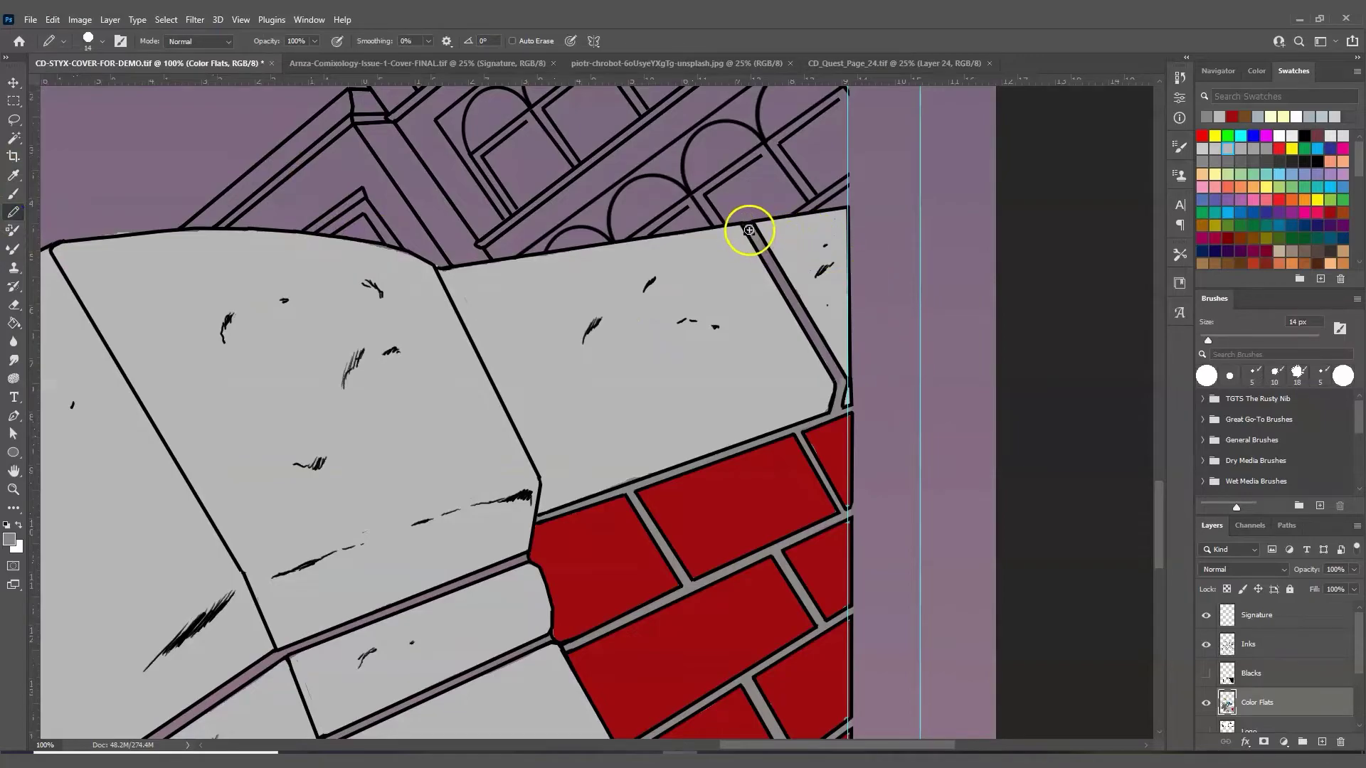
pyautogui.moveTo(763, 244)
pyautogui.mouseDown()
pyautogui.moveTo(819, 302)
pyautogui.moveTo(844, 403)
pyautogui.mouseUp()
pyautogui.hotkey('ctrl', 'z')
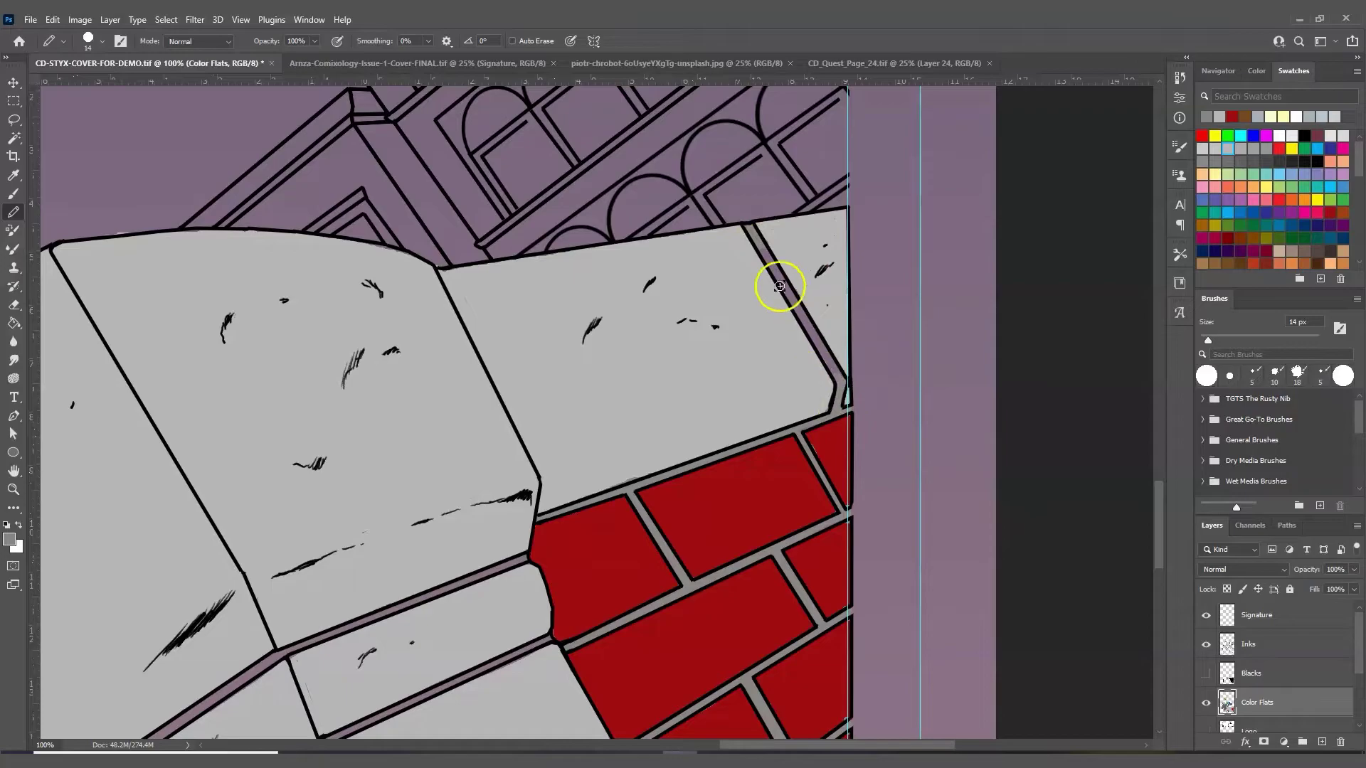
pyautogui.moveTo(763, 253); pyautogui.dragTo(829, 356)
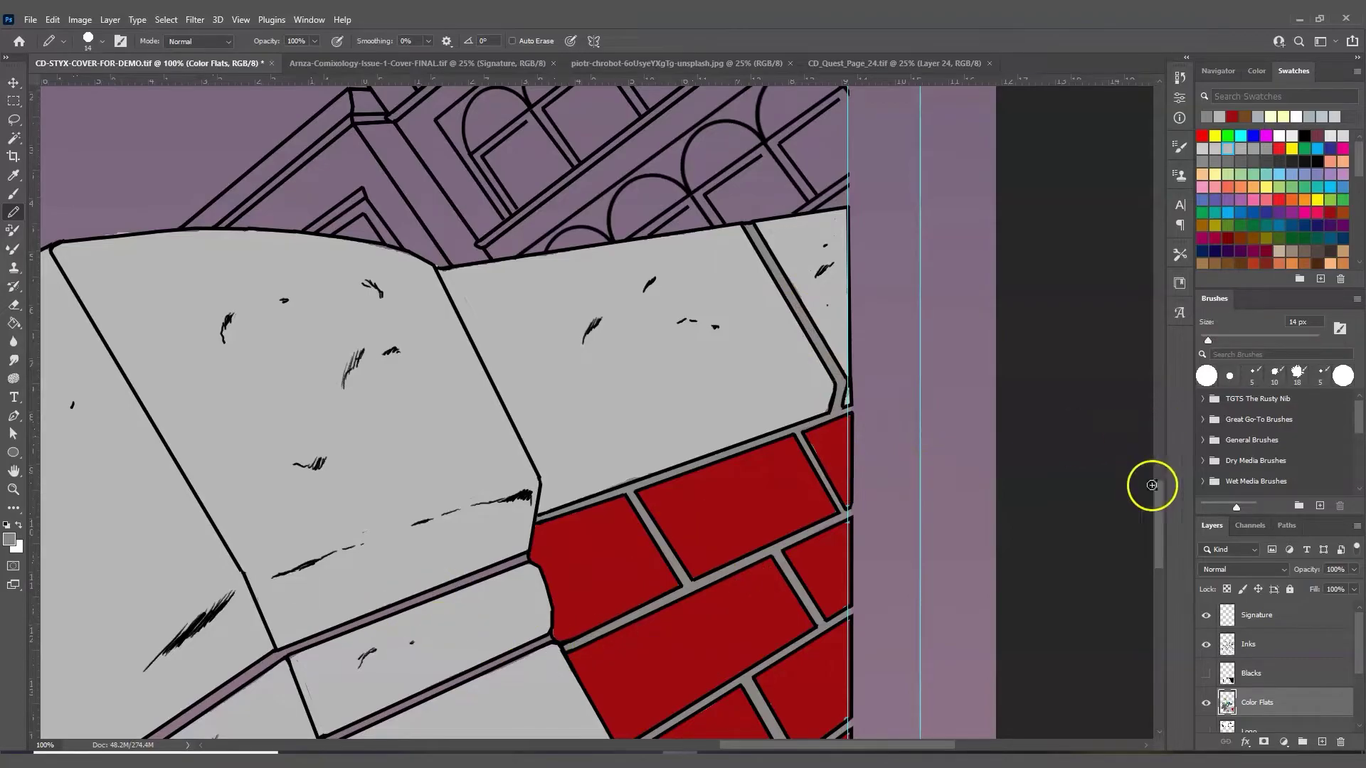
# - Paint the long joints above and below the narrow stone course grey with the Pencil tool
pyautogui.moveTo(1161, 515); pyautogui.dragTo(1159, 549)
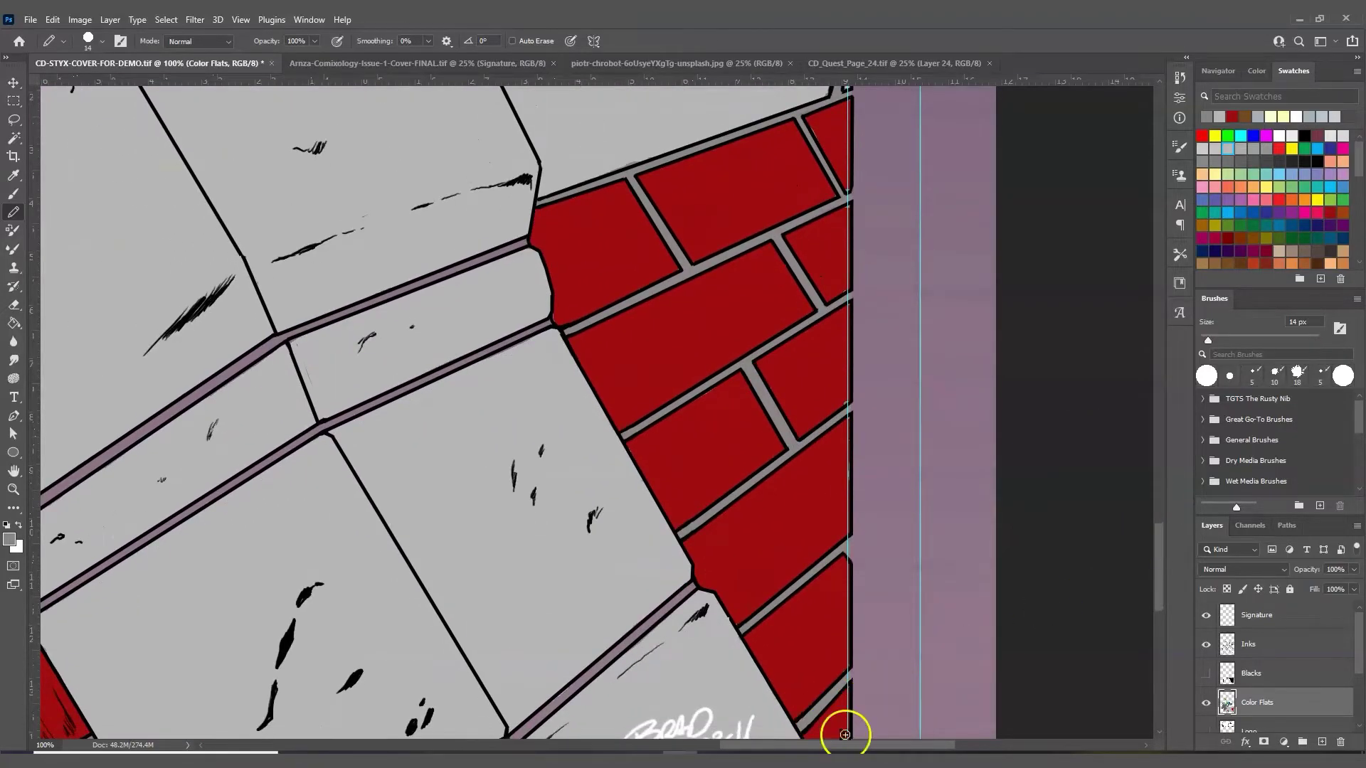
pyautogui.moveTo(891, 749); pyautogui.dragTo(825, 749)
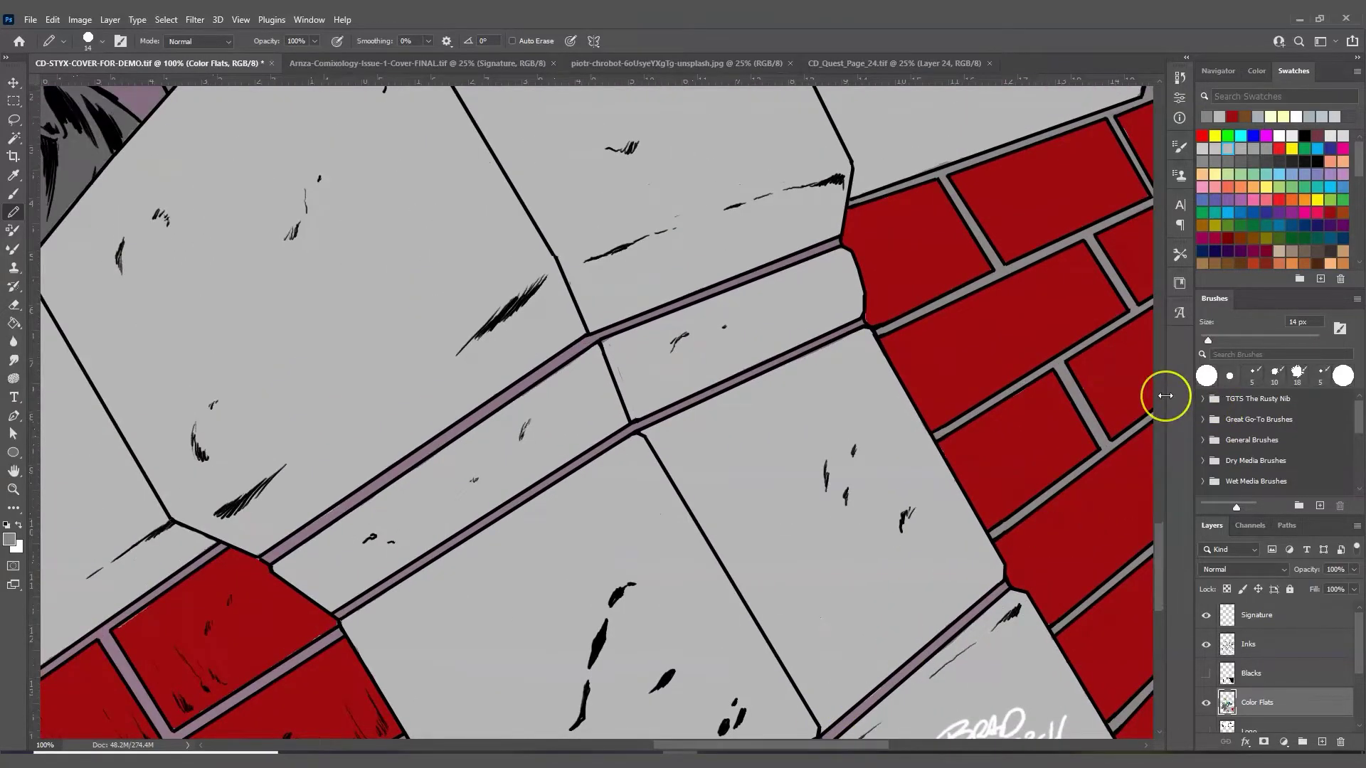
pyautogui.hotkey('ctrl', '-')
pyautogui.hotkey('ctrl', '-')
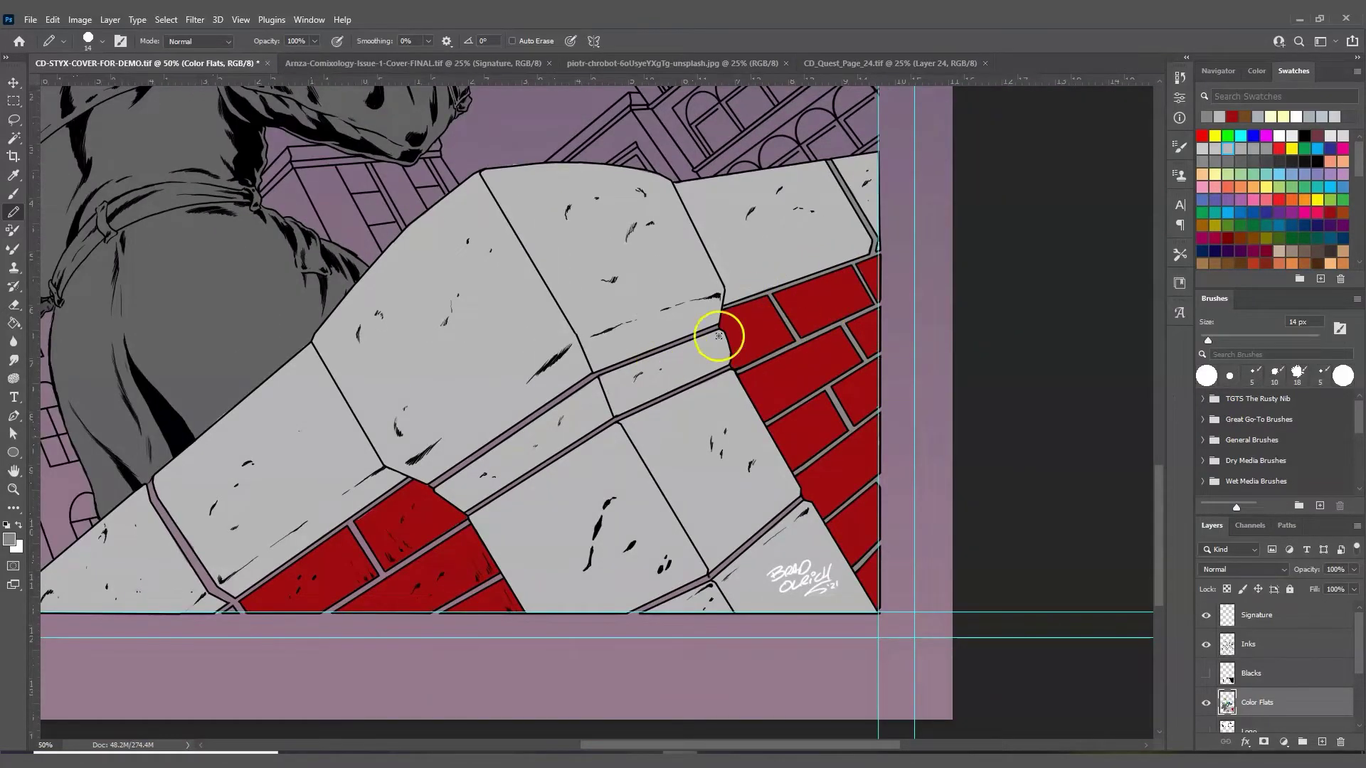
pyautogui.click(13, 489)
pyautogui.click(566, 527)
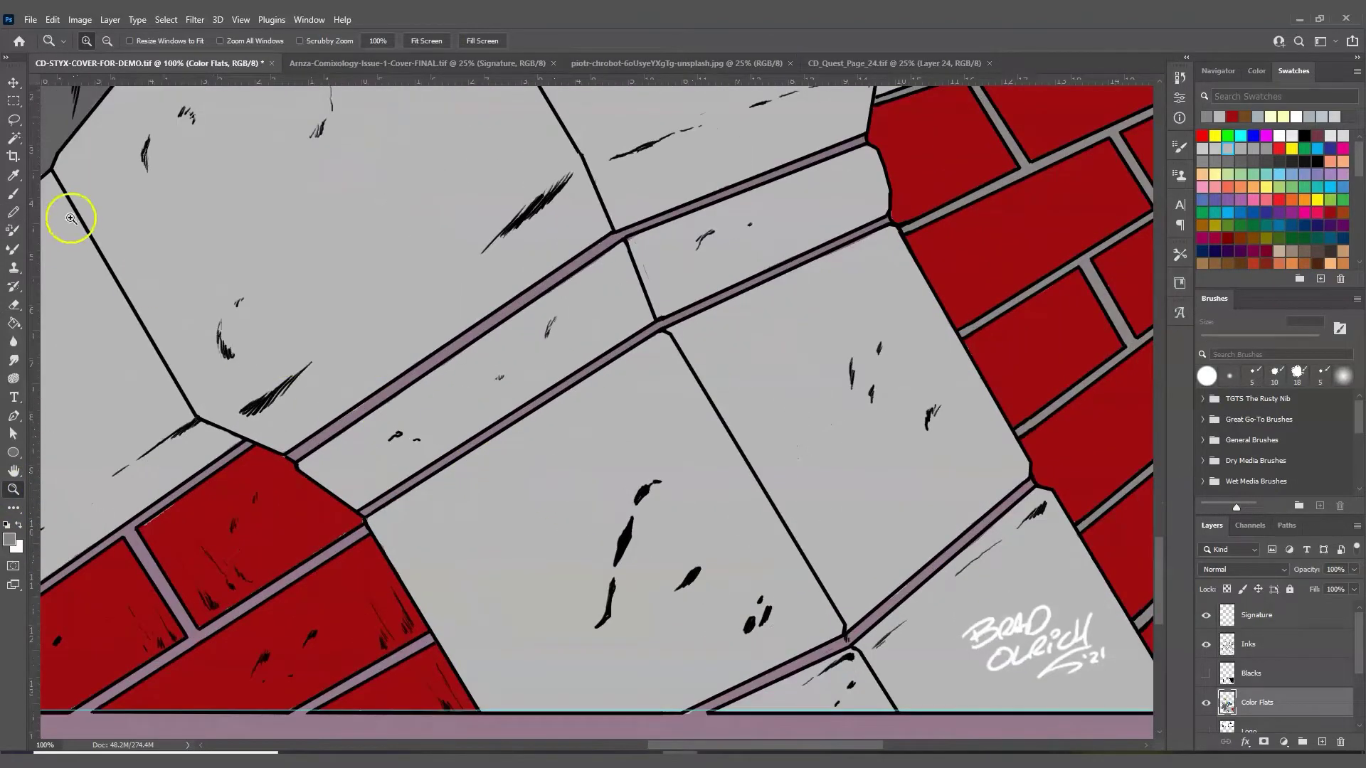
pyautogui.click(12, 214)
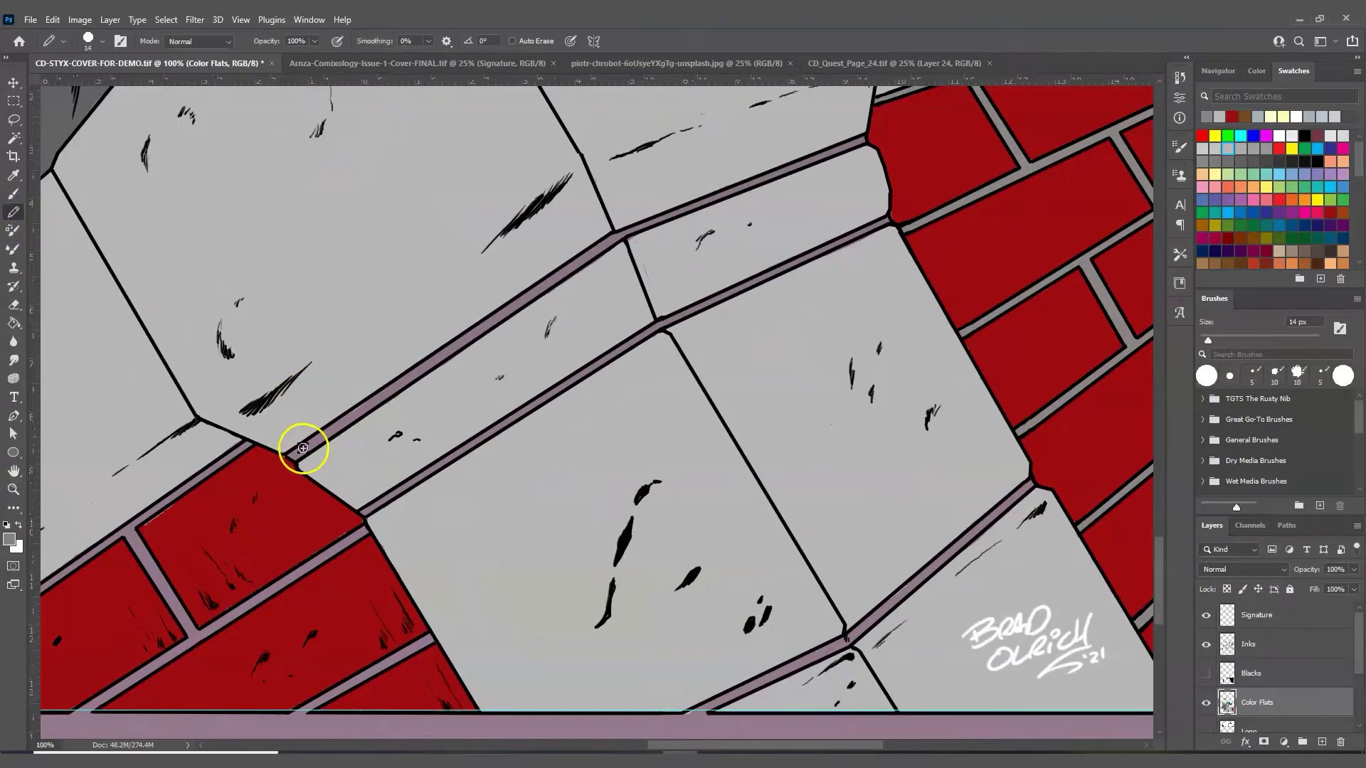
pyautogui.moveTo(343, 421)
pyautogui.mouseDown()
pyautogui.moveTo(543, 301)
pyautogui.moveTo(611, 238)
pyautogui.moveTo(458, 338)
pyautogui.mouseUp()
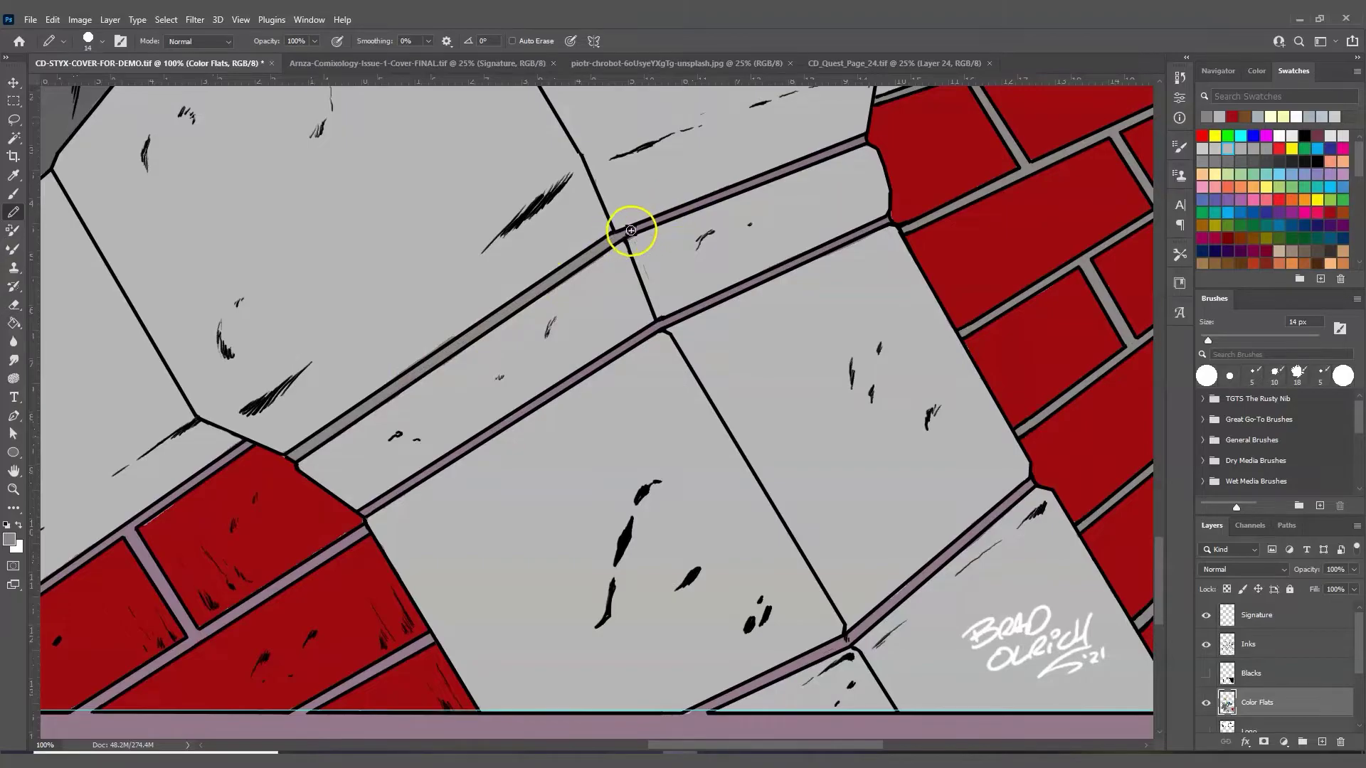
pyautogui.moveTo(766, 175); pyautogui.dragTo(857, 134)
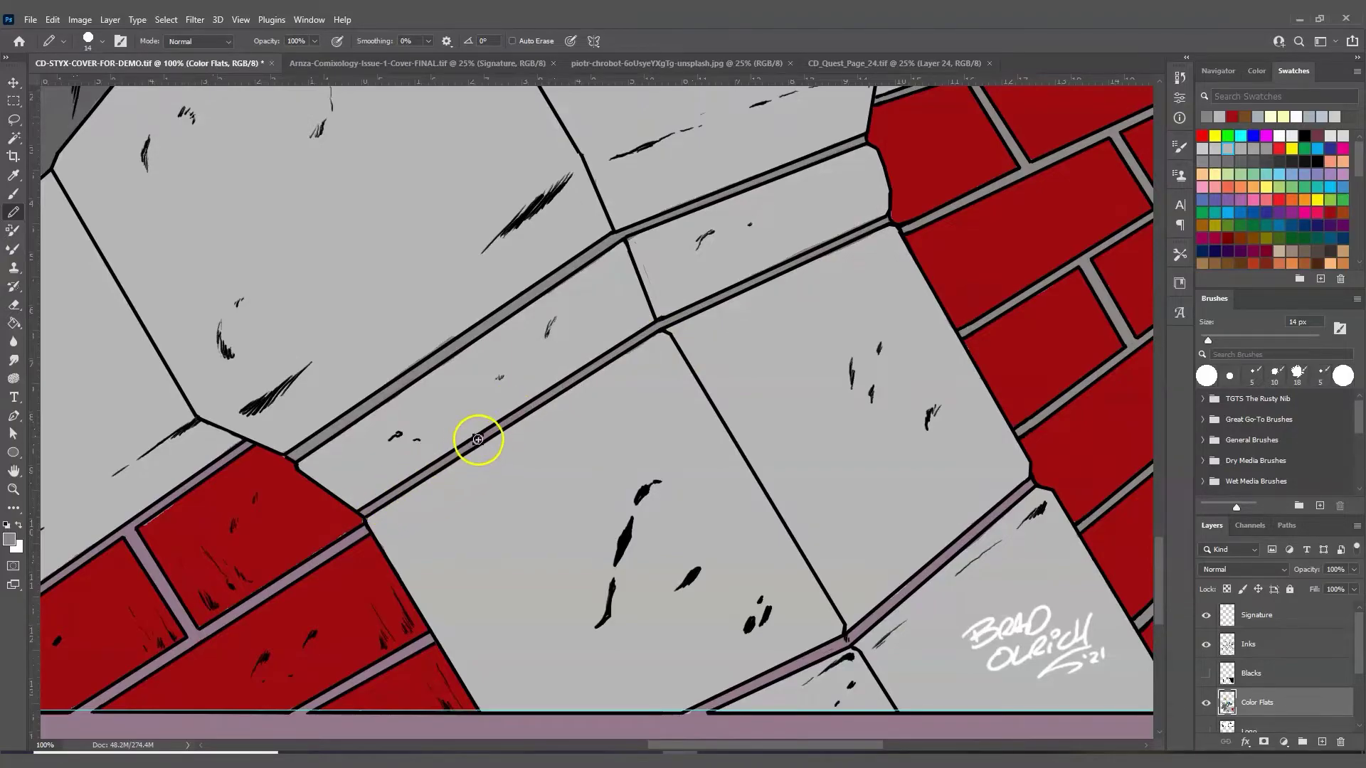
# - Replace the white swatch with the stones' light grey, and return to the Pencil tool with the darker grey as foreground color
pyautogui.click(18, 525)
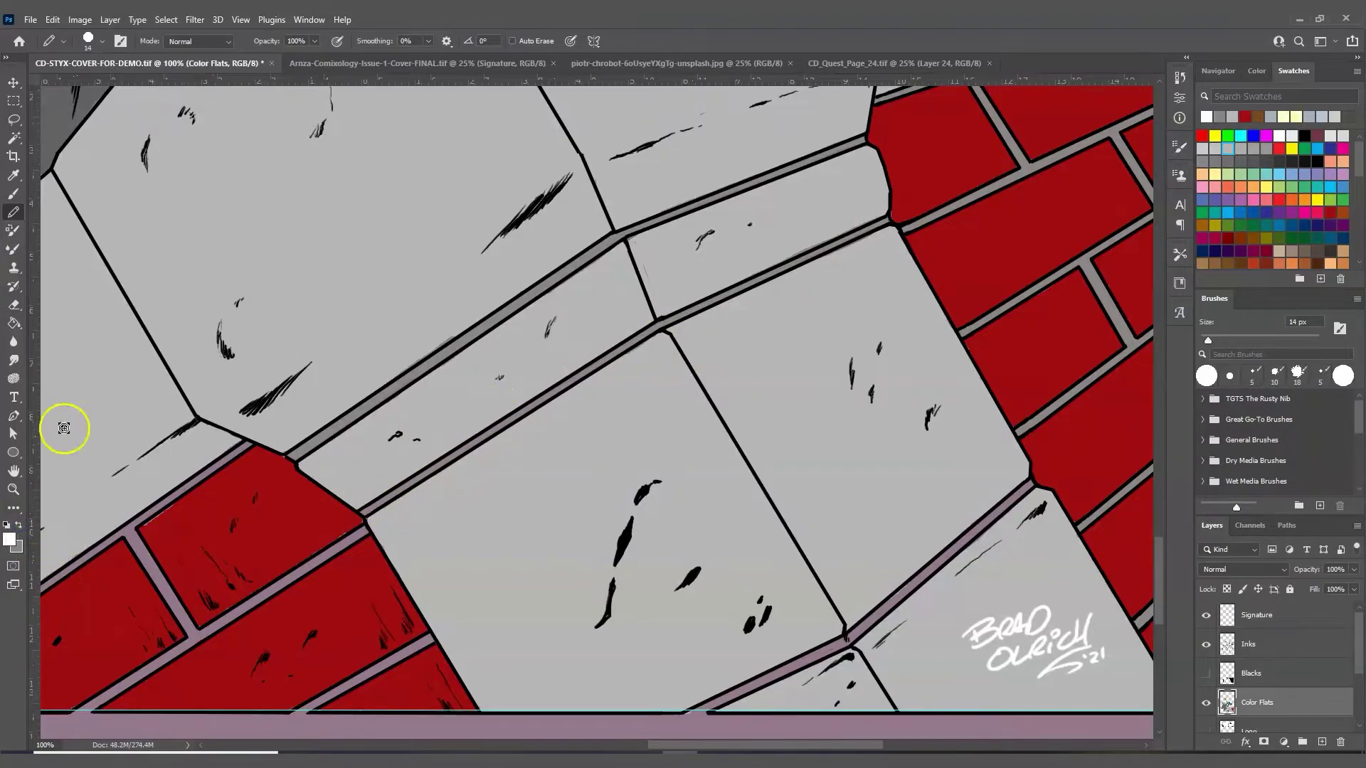
pyautogui.click(12, 186)
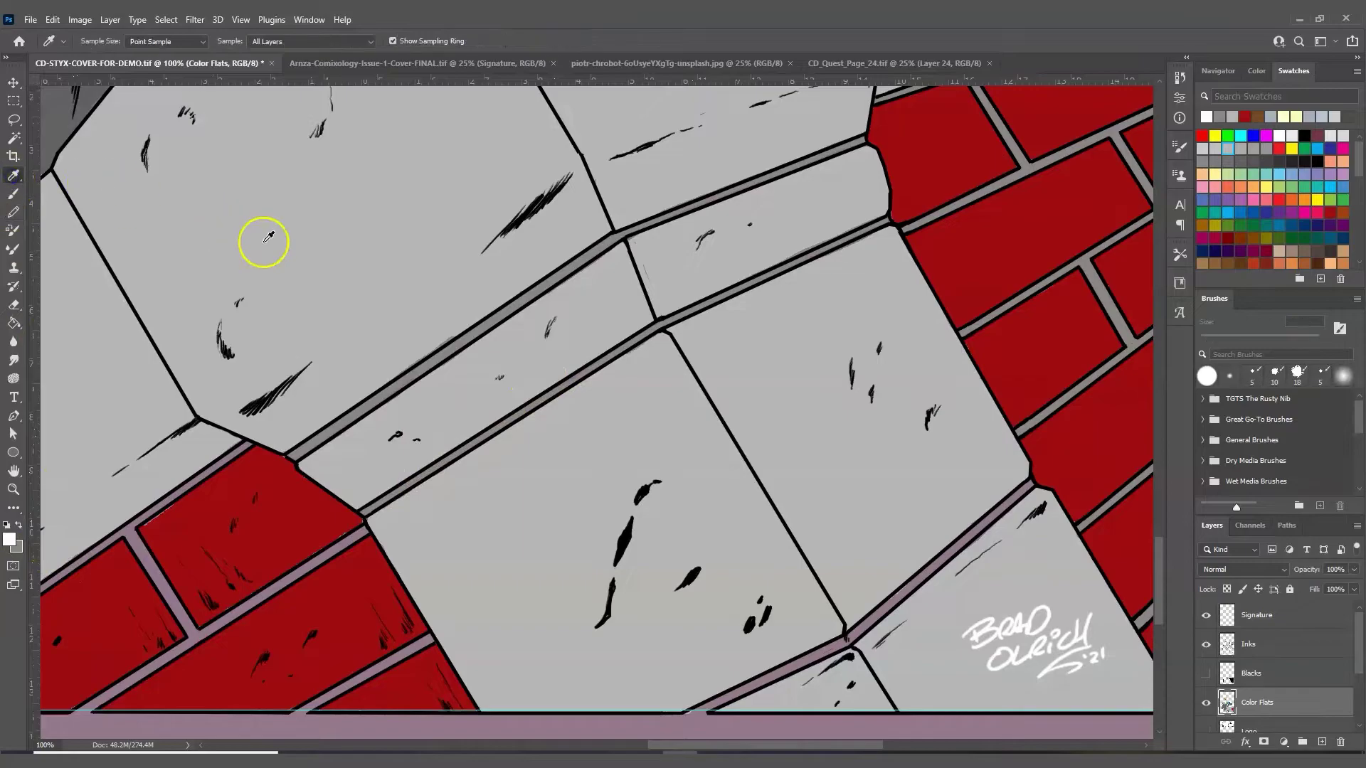
pyautogui.click(15, 193)
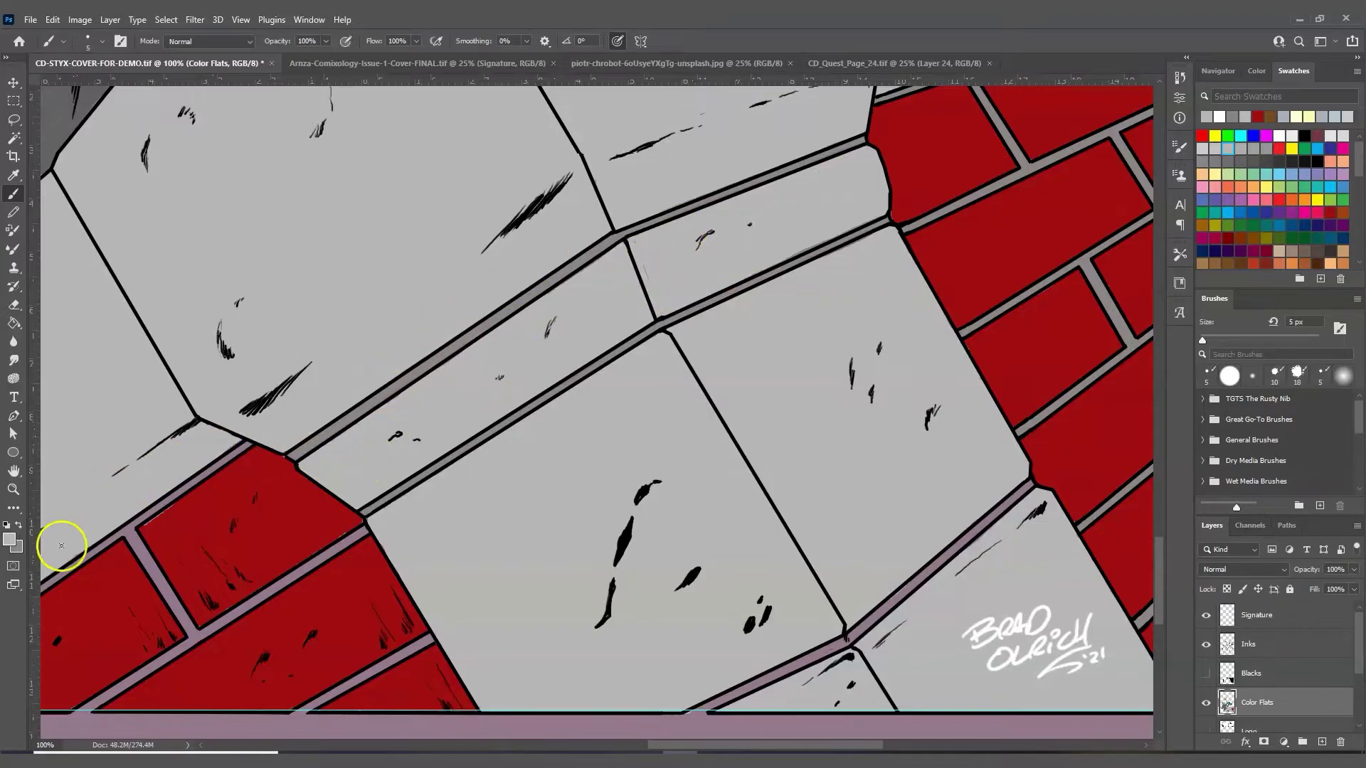
pyautogui.click(13, 213)
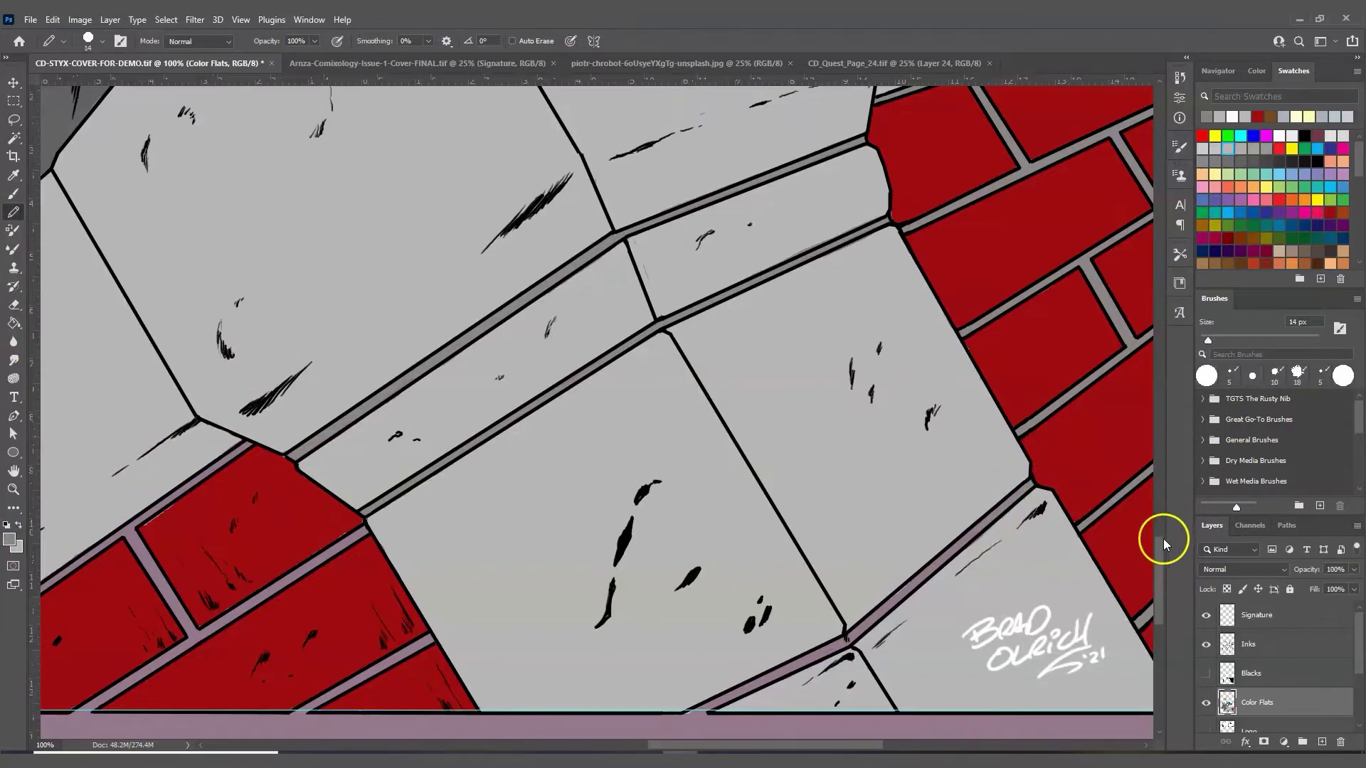
# - Close the open bottom end of the joint beside the signature stone with the pencil and fill the joint with grey
pyautogui.scroll(-3, 1150, 558)
pyautogui.click(727, 531)
pyautogui.moveTo(695, 537); pyautogui.dragTo(738, 527)
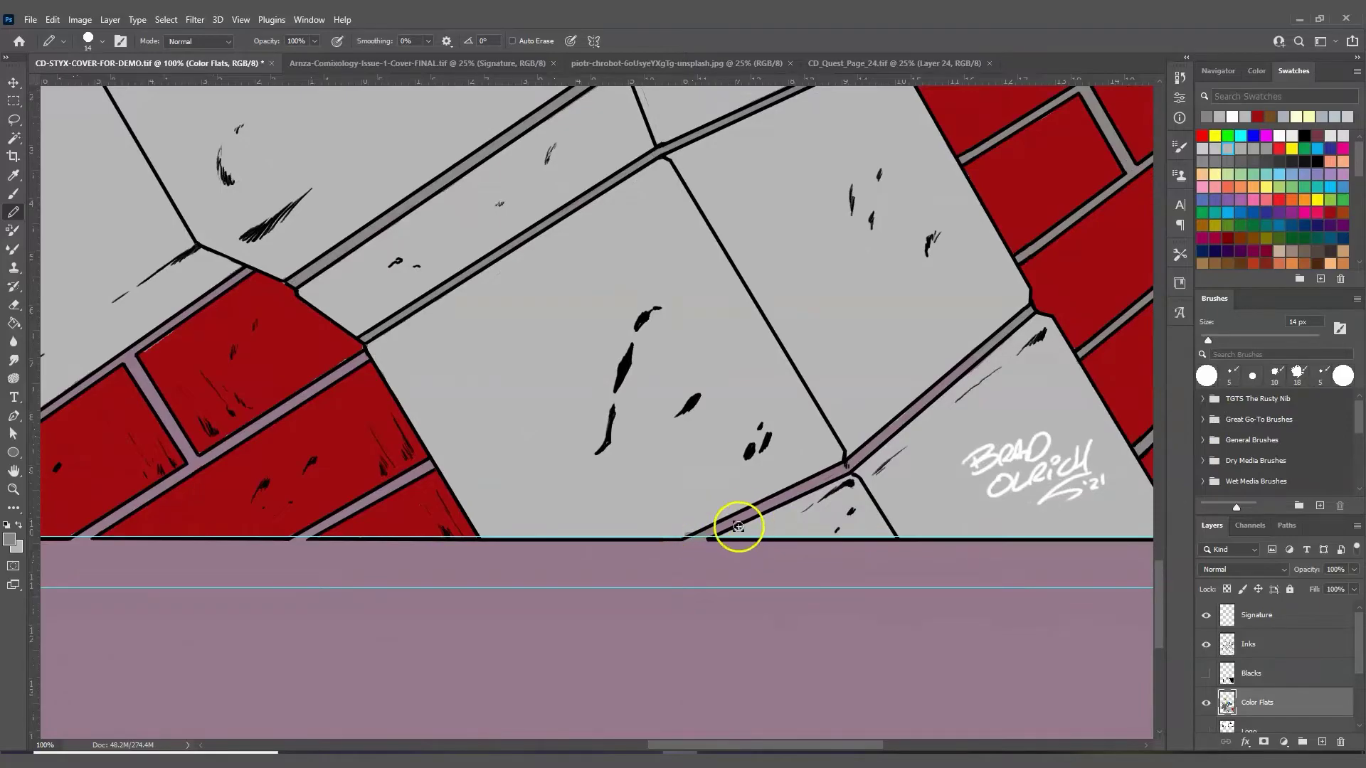
pyautogui.click(13, 323)
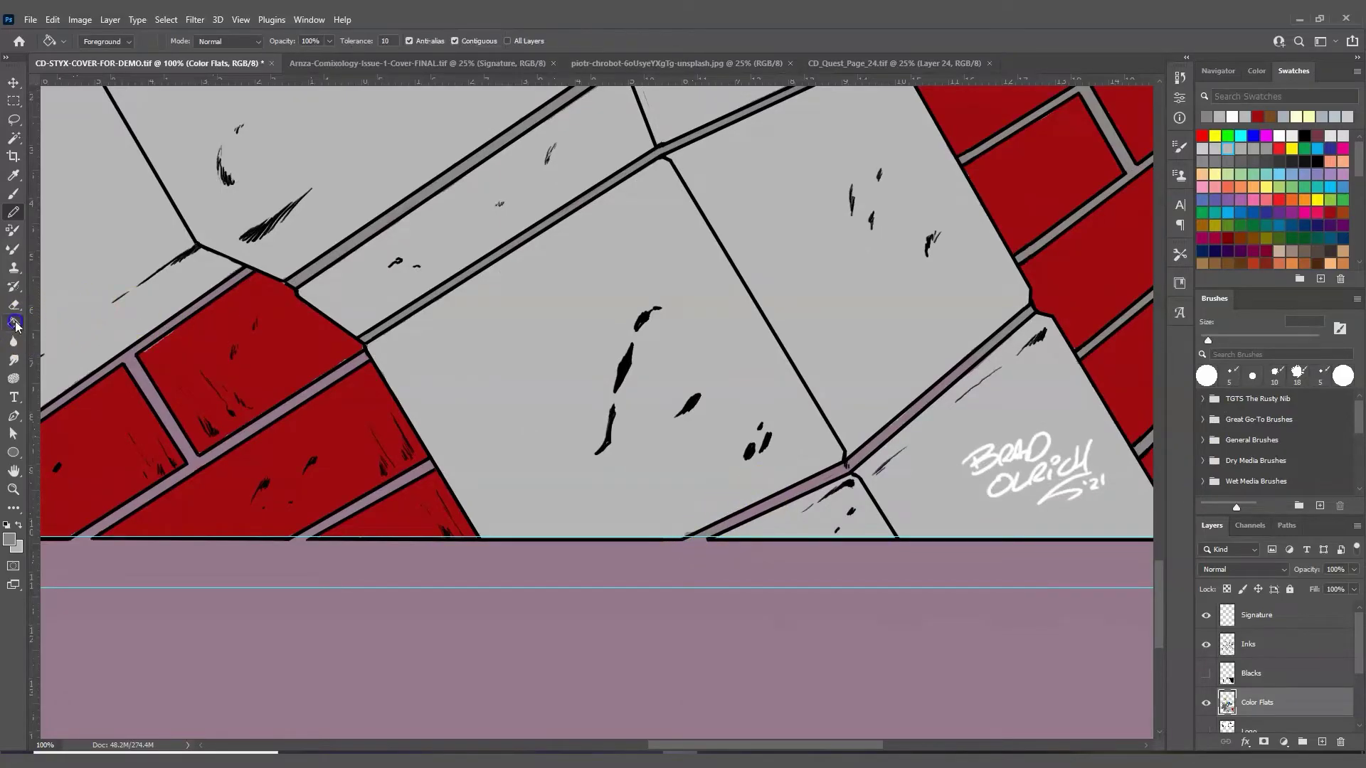
pyautogui.click(863, 457)
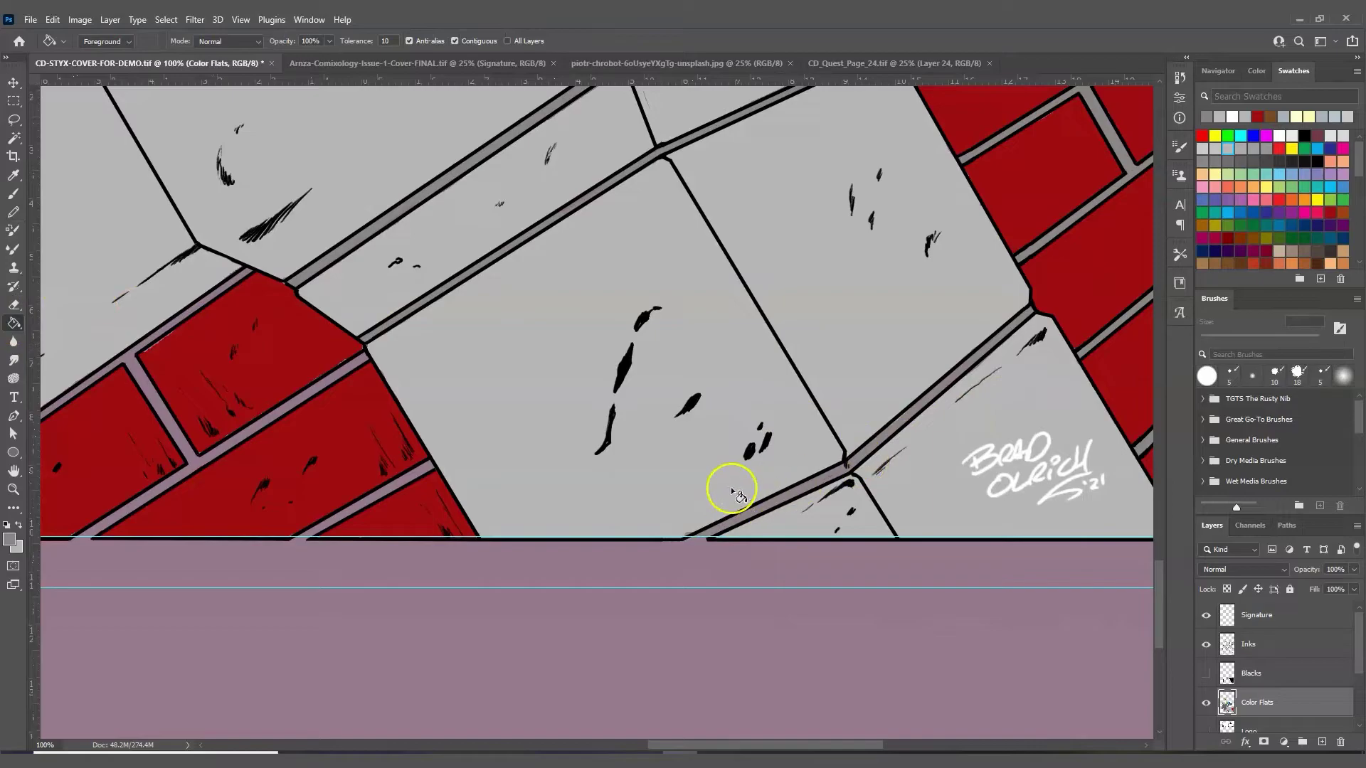
# - Close the open ends of the mortar joint between the lower capstones and around the small corner brick with the grey pencil
pyautogui.moveTo(848, 751)
pyautogui.mouseDown()
pyautogui.moveTo(893, 750)
pyautogui.moveTo(760, 750)
pyautogui.mouseUp()
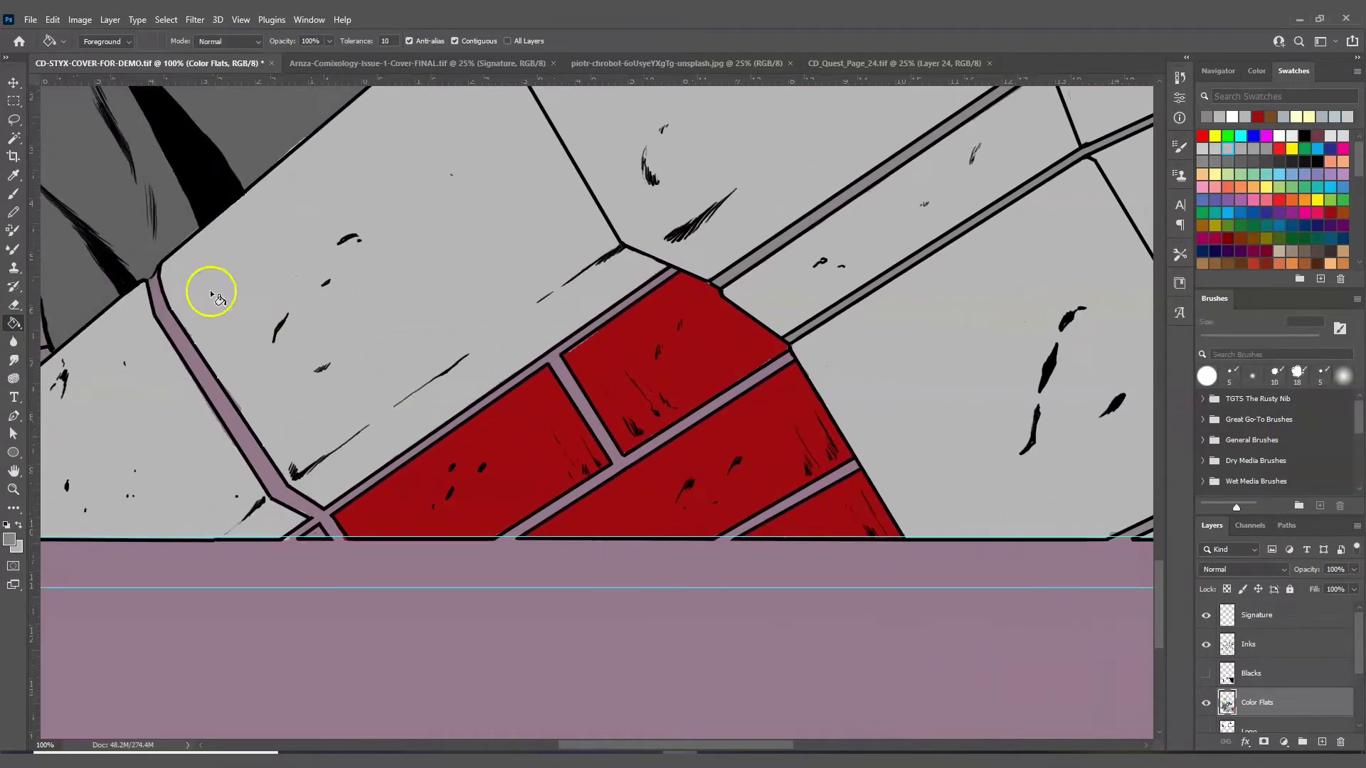
pyautogui.click(16, 212)
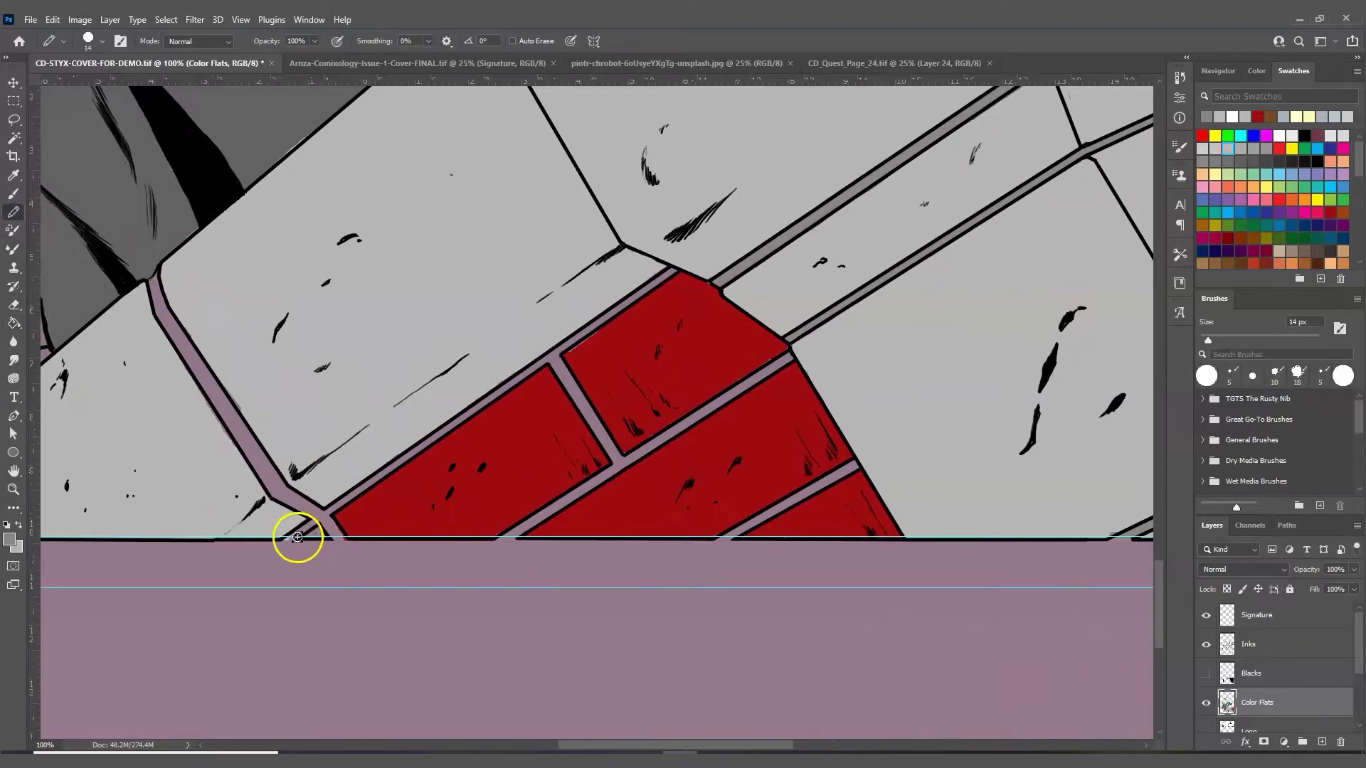
pyautogui.moveTo(284, 539); pyautogui.dragTo(340, 537)
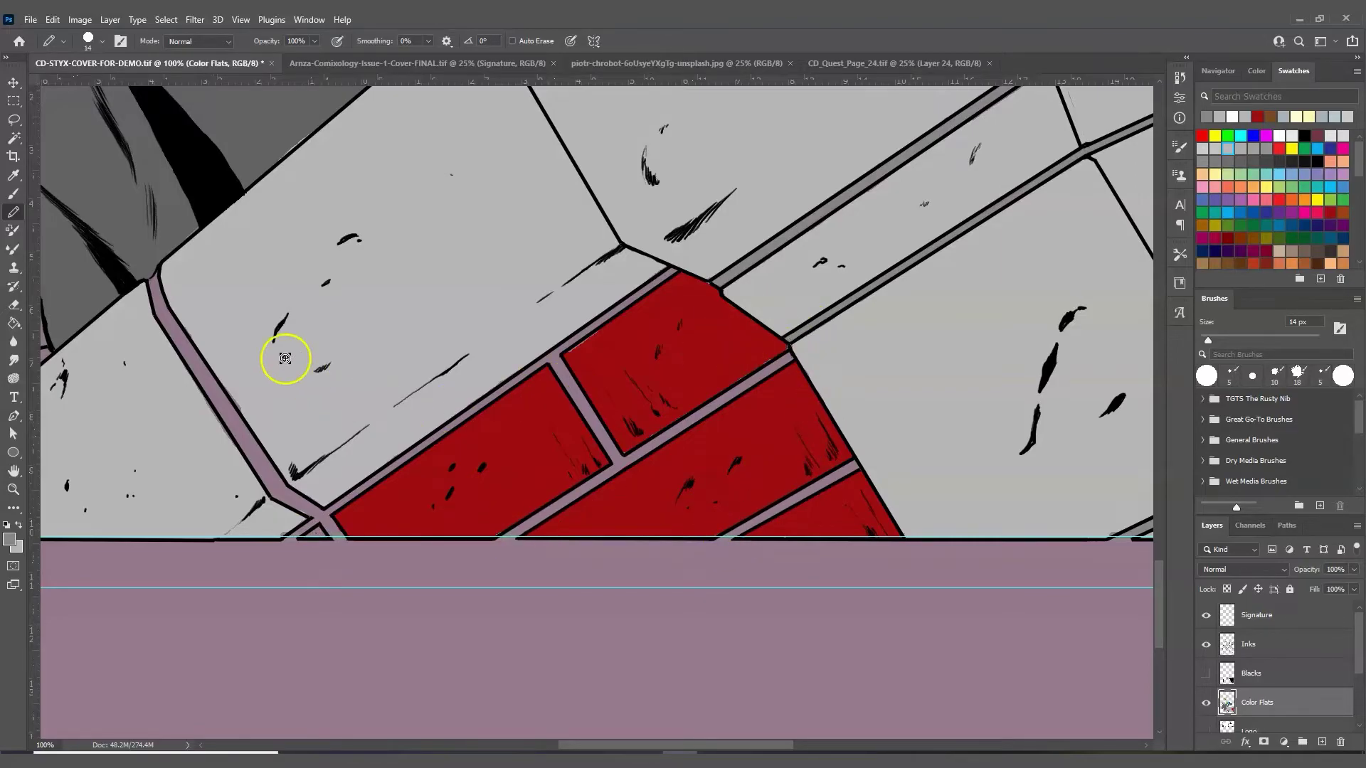
pyautogui.moveTo(155, 291)
pyautogui.mouseDown()
pyautogui.moveTo(162, 271)
pyautogui.moveTo(158, 290)
pyautogui.moveTo(135, 274)
pyautogui.mouseUp()
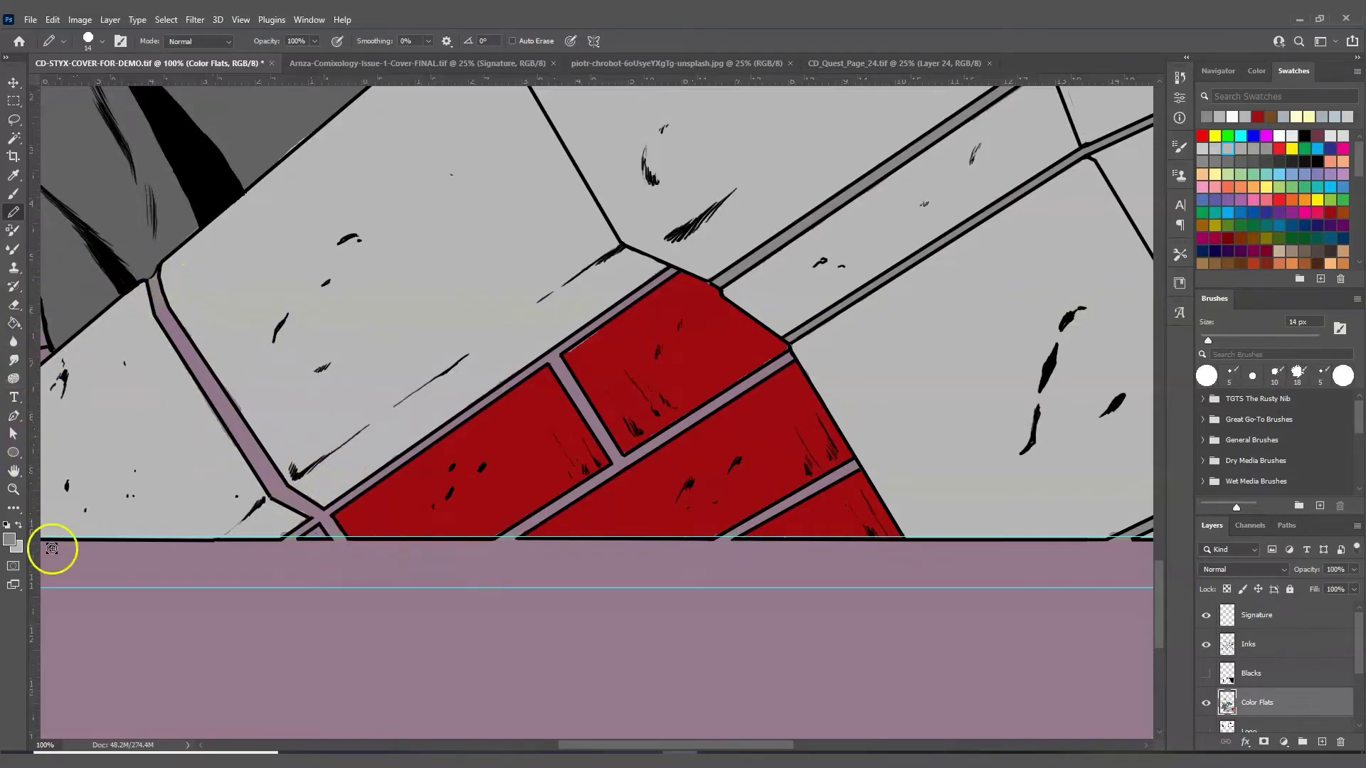
pyautogui.moveTo(282, 526); pyautogui.dragTo(294, 525)
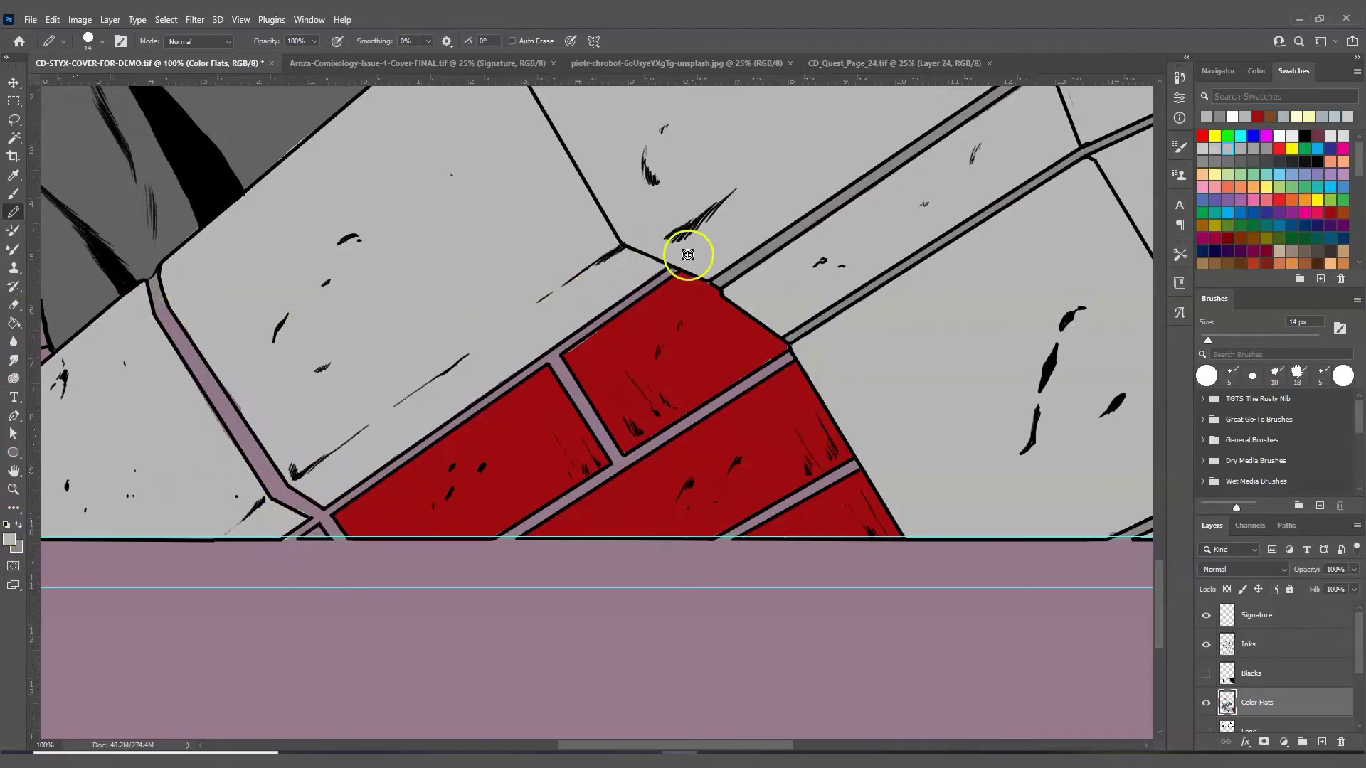
# - Try to fill the mortar around the lower red bricks with light grey using the Paint Bucket, and undo the fill
pyautogui.click(17, 320)
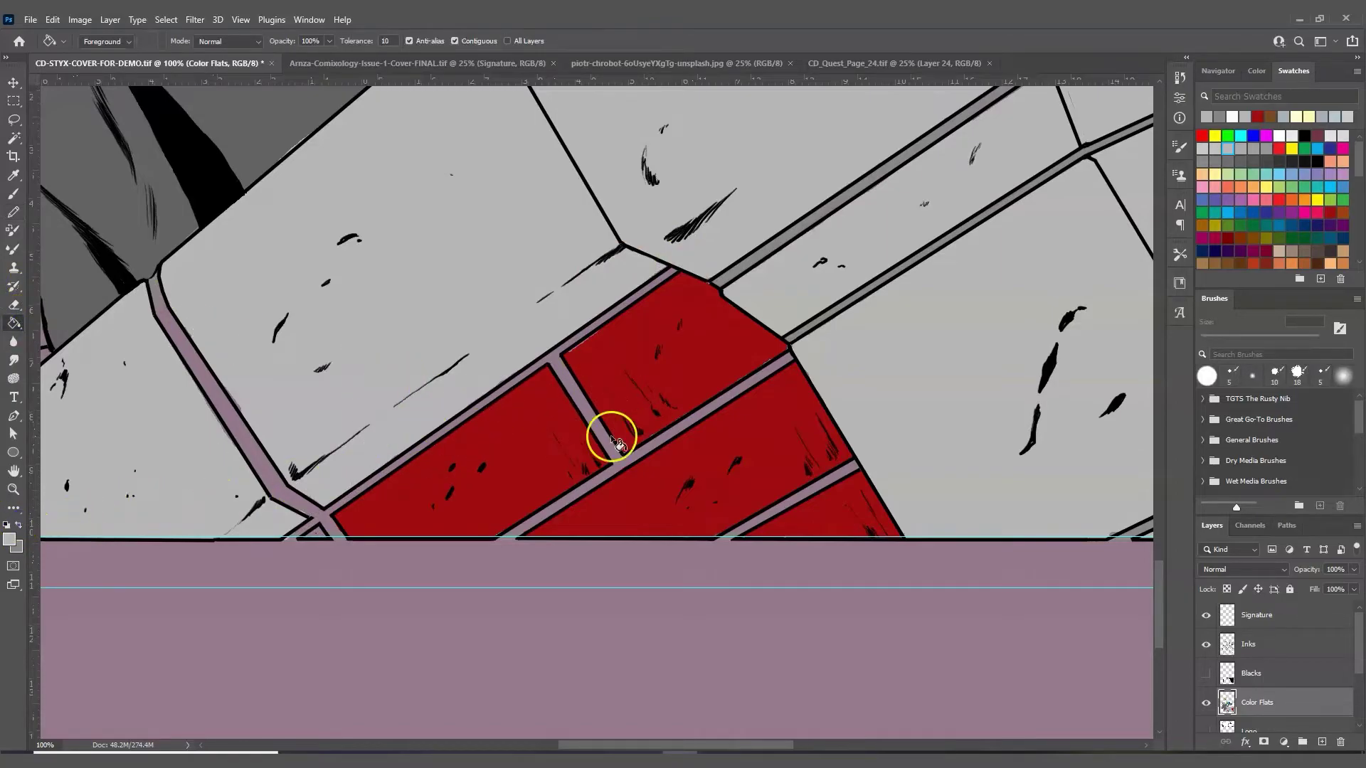
pyautogui.click(631, 462)
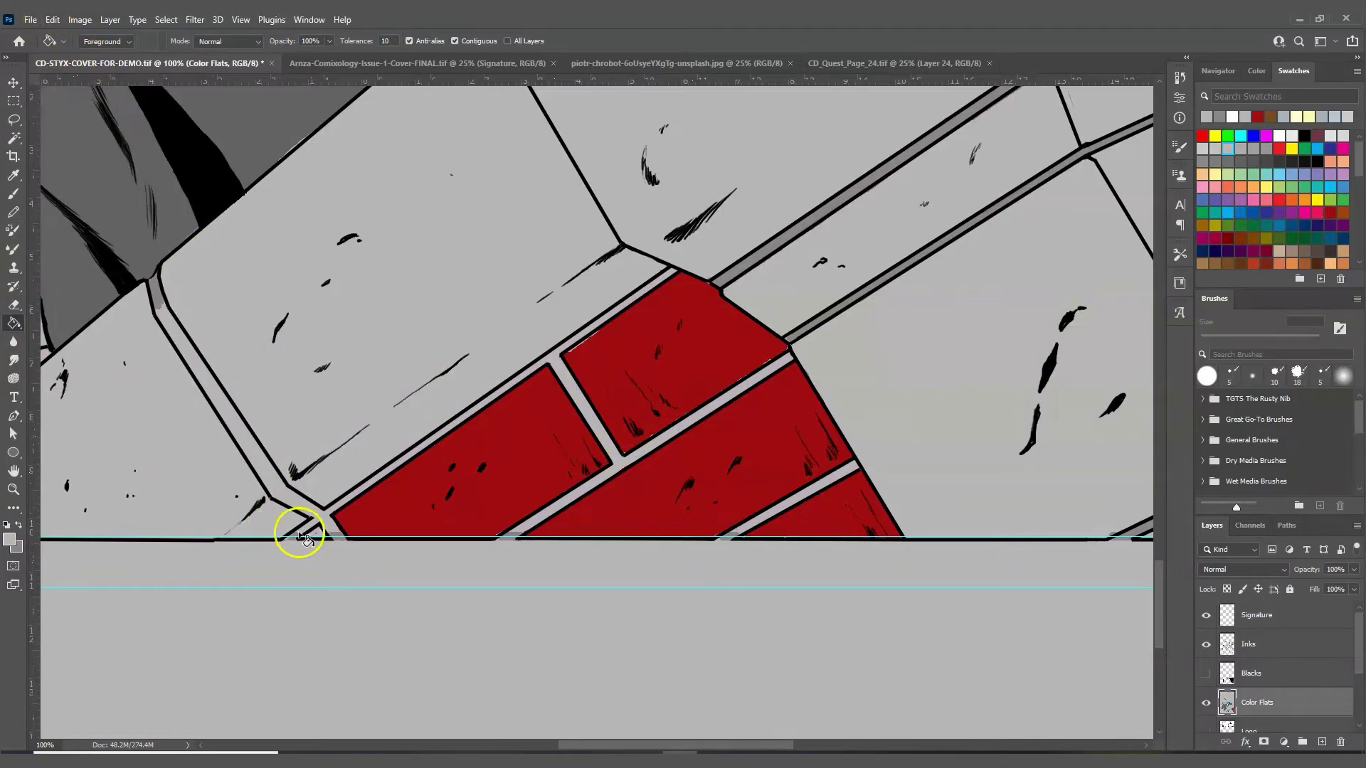
pyautogui.click(53, 25)
pyautogui.click(78, 28)
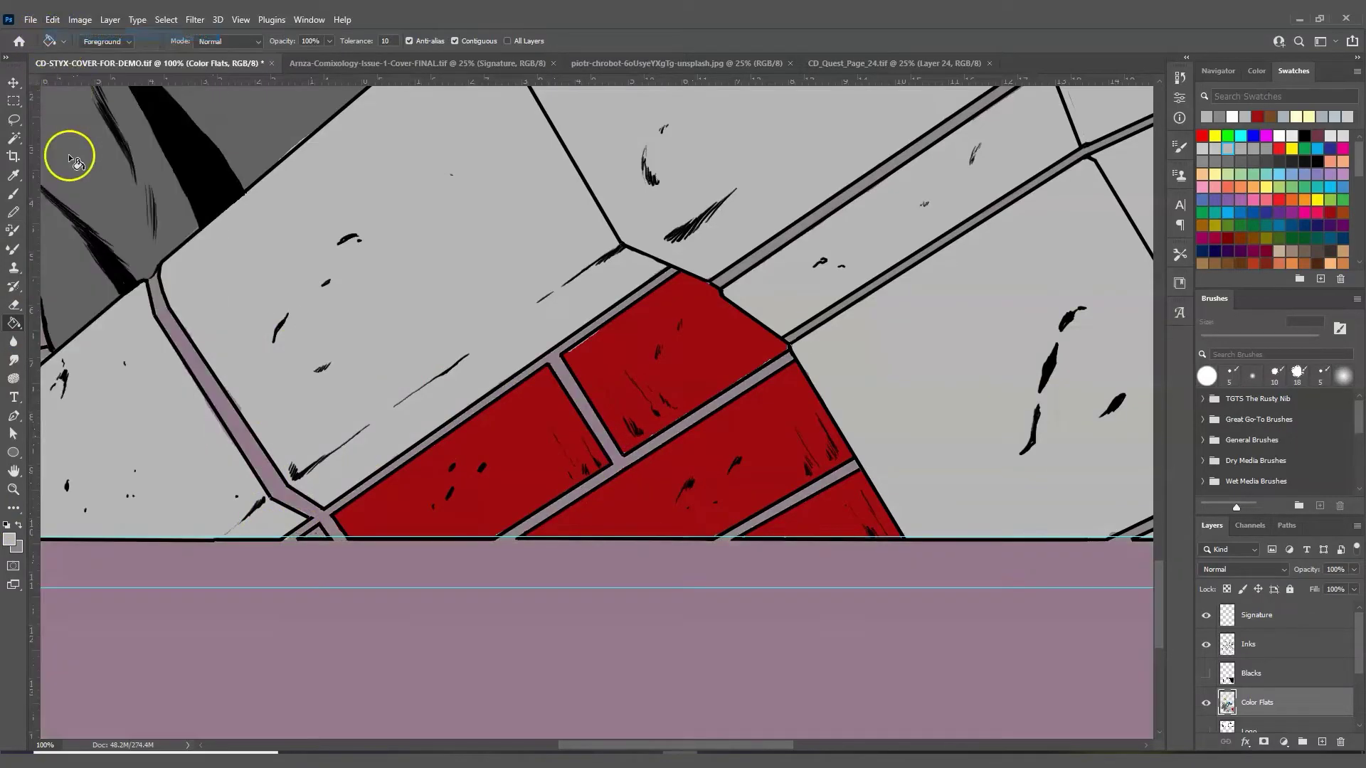
# - Pencil the darker grey into the joint beside the small corner brick, undoing a first stroke made in light grey
pyautogui.click(16, 212)
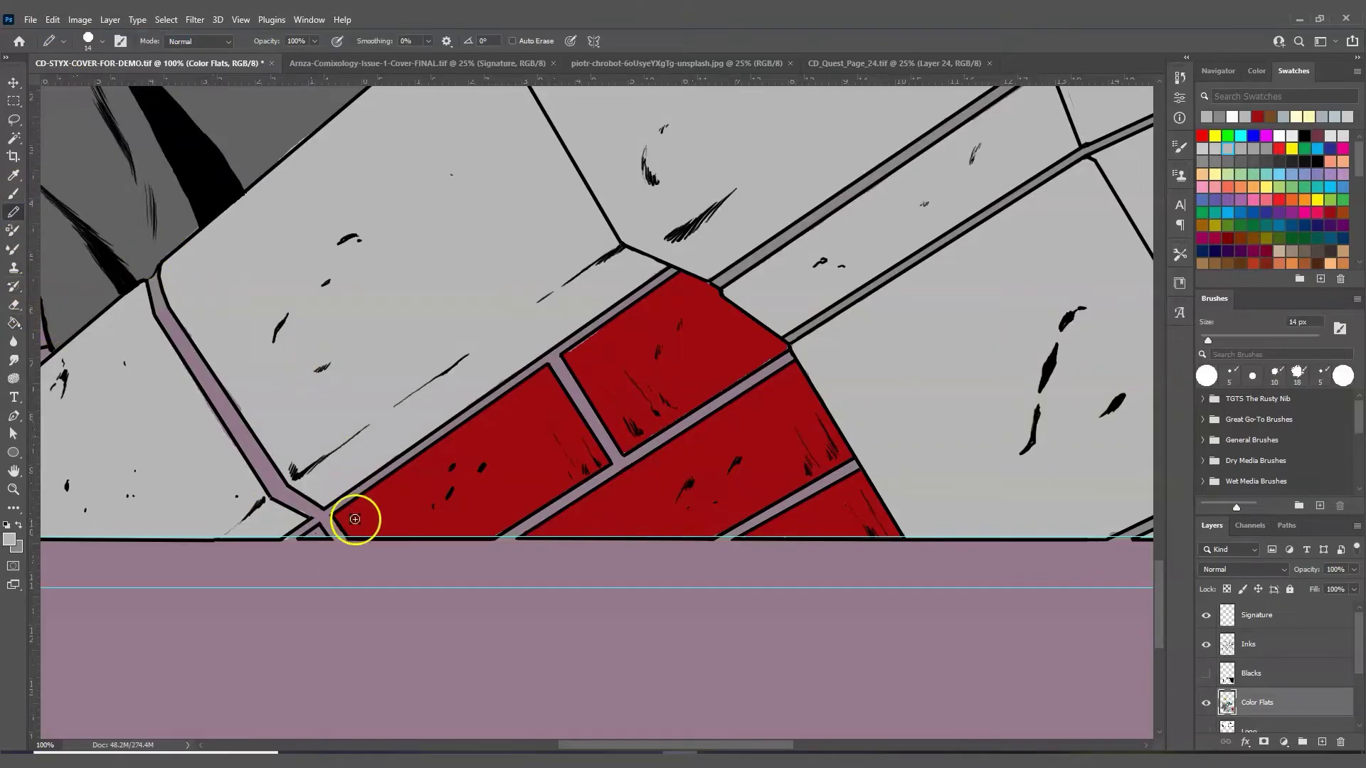
pyautogui.click(14, 490)
pyautogui.click(394, 524)
pyautogui.click(379, 525)
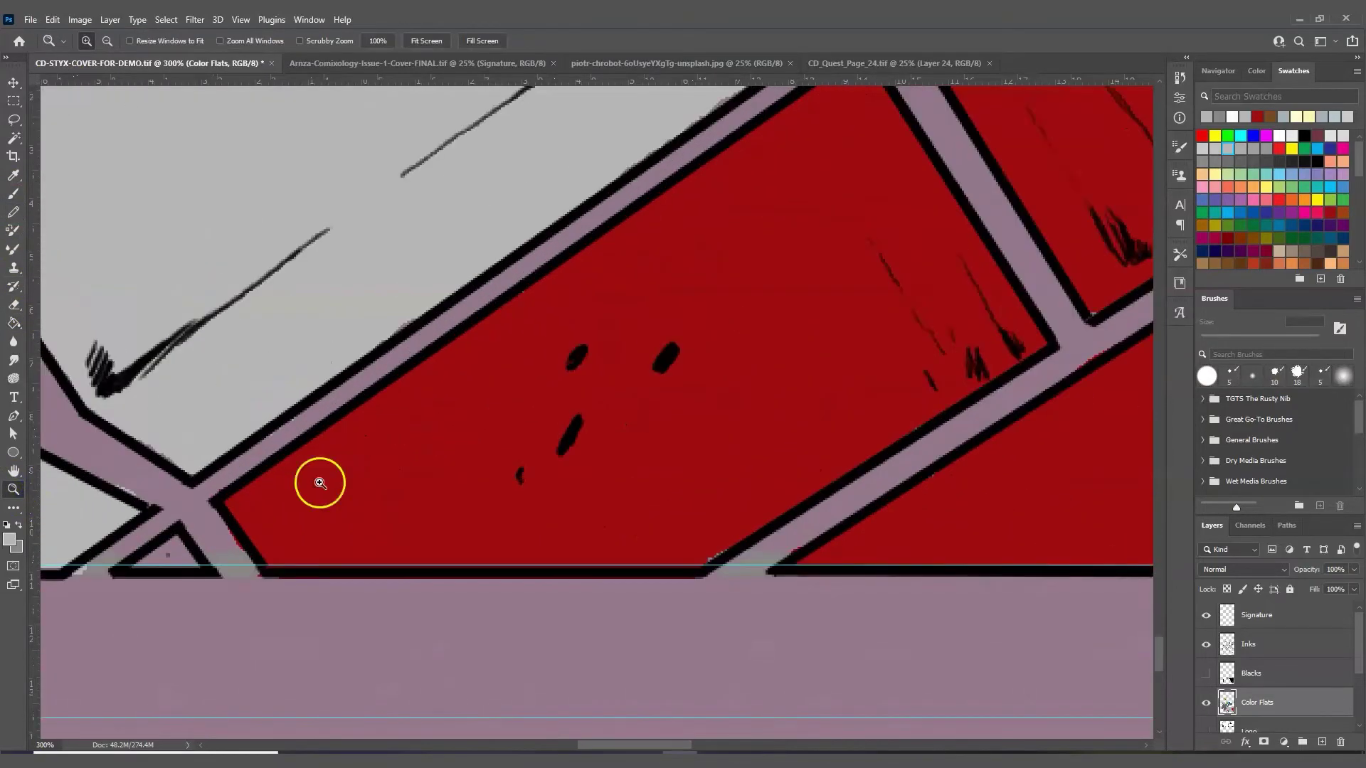
pyautogui.click(15, 212)
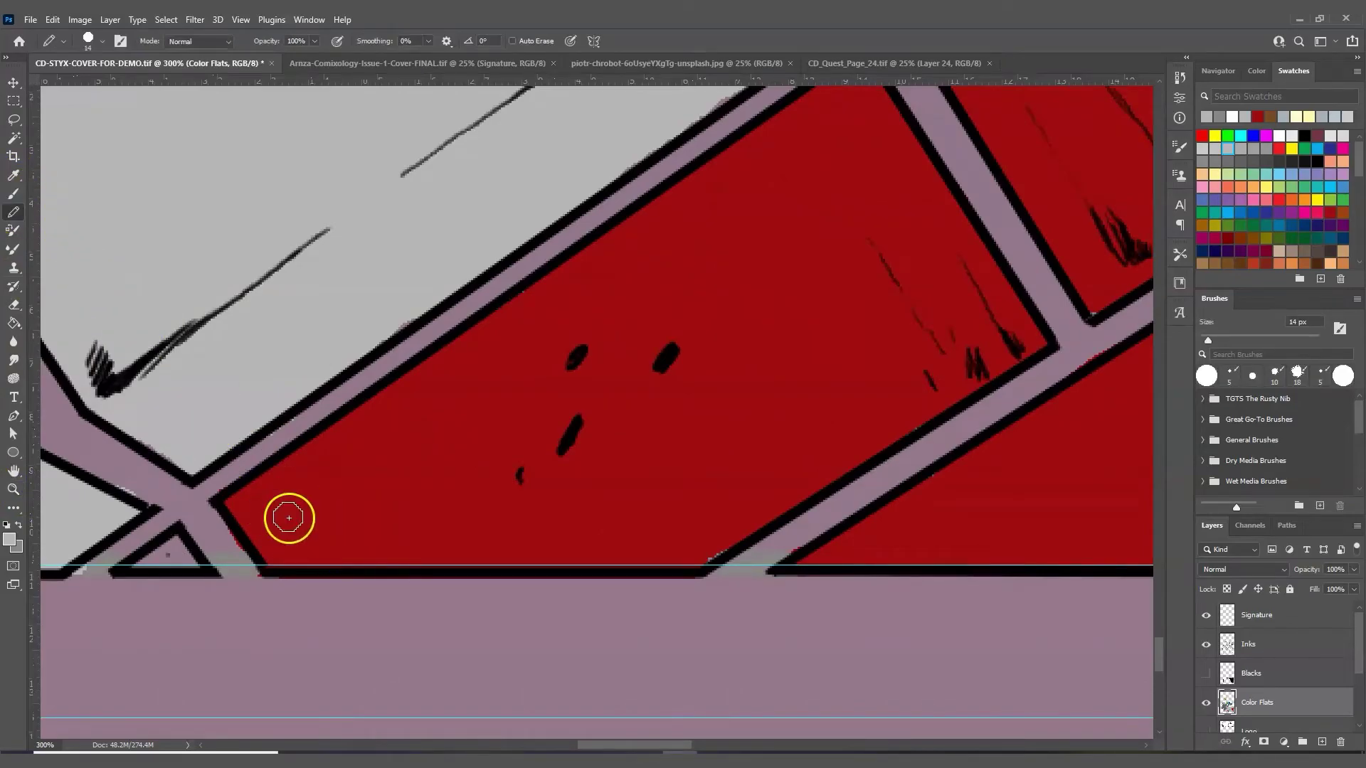
pyautogui.moveTo(221, 533); pyautogui.dragTo(238, 557)
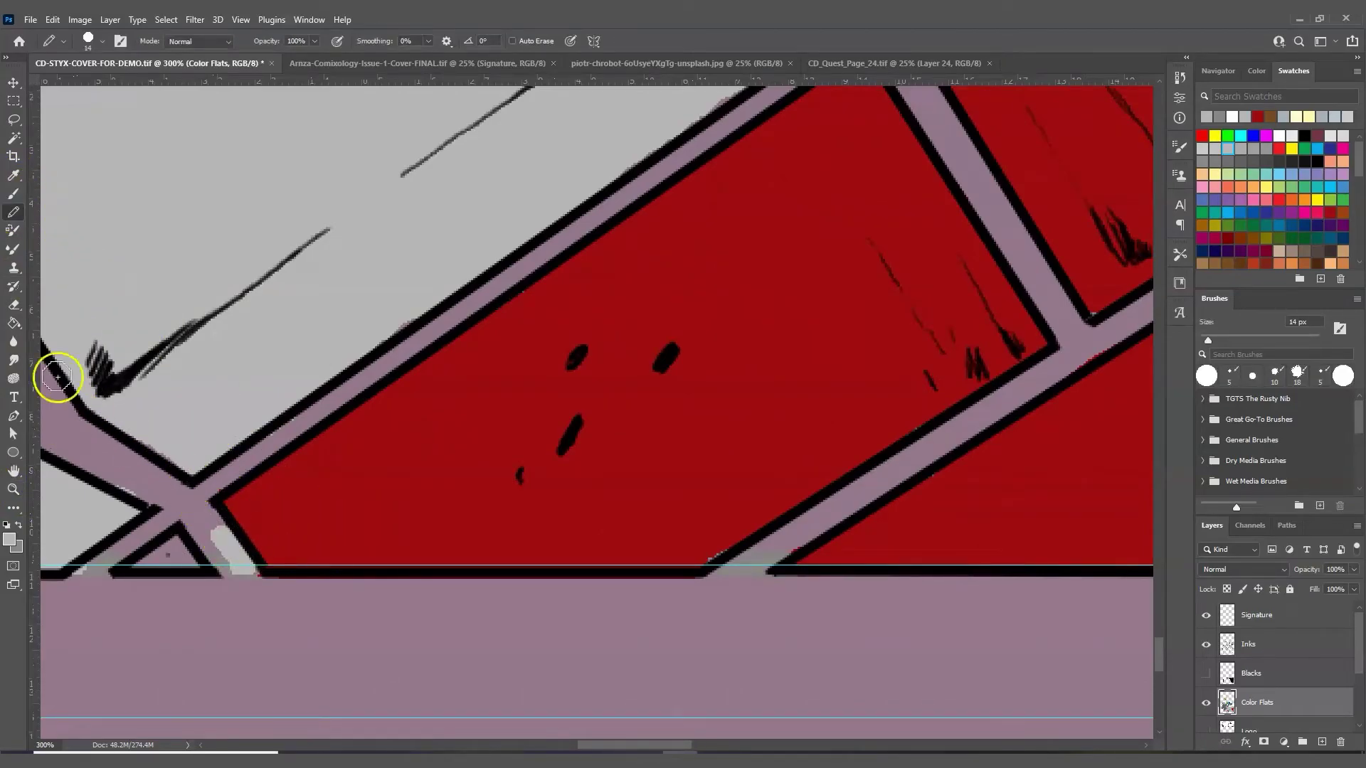
pyautogui.click(53, 20)
pyautogui.click(63, 35)
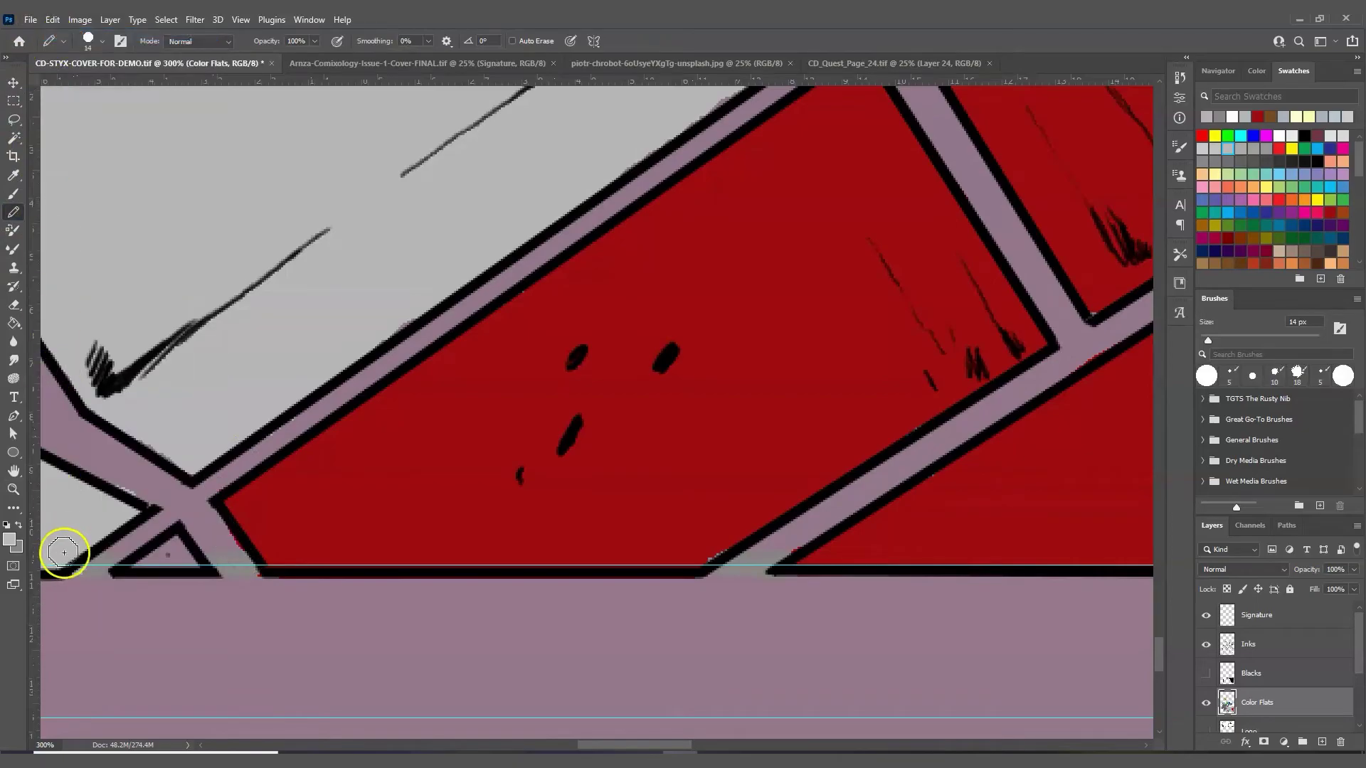
pyautogui.moveTo(217, 555); pyautogui.dragTo(228, 549)
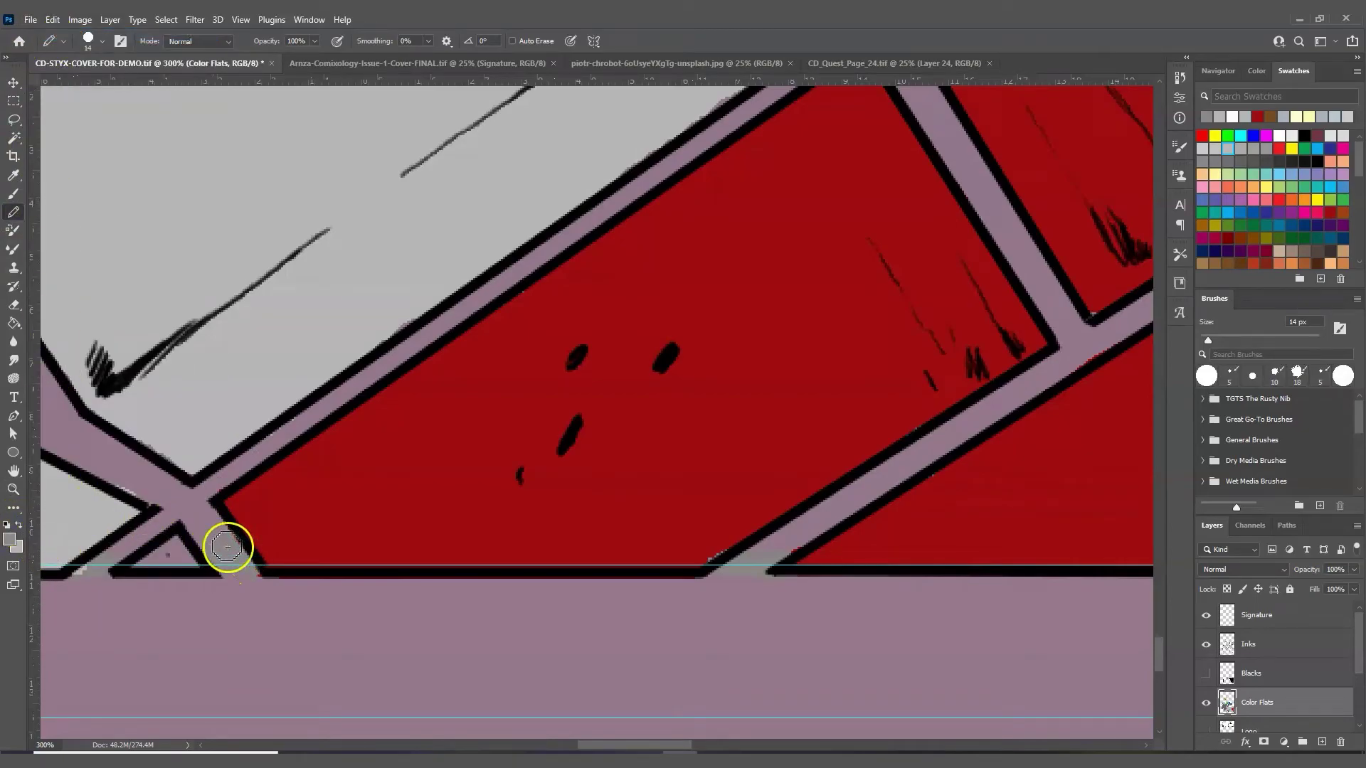
# - Close the open ends of the mortar joints between the lower red bricks with darker grey pencil strokes
pyautogui.moveTo(771, 559)
pyautogui.mouseDown()
pyautogui.moveTo(721, 574)
pyautogui.moveTo(901, 463)
pyautogui.moveTo(772, 549)
pyautogui.moveTo(843, 502)
pyautogui.mouseUp()
pyautogui.moveTo(683, 747); pyautogui.dragTo(765, 747)
pyautogui.moveTo(624, 552); pyautogui.dragTo(577, 574)
pyautogui.click(985, 350)
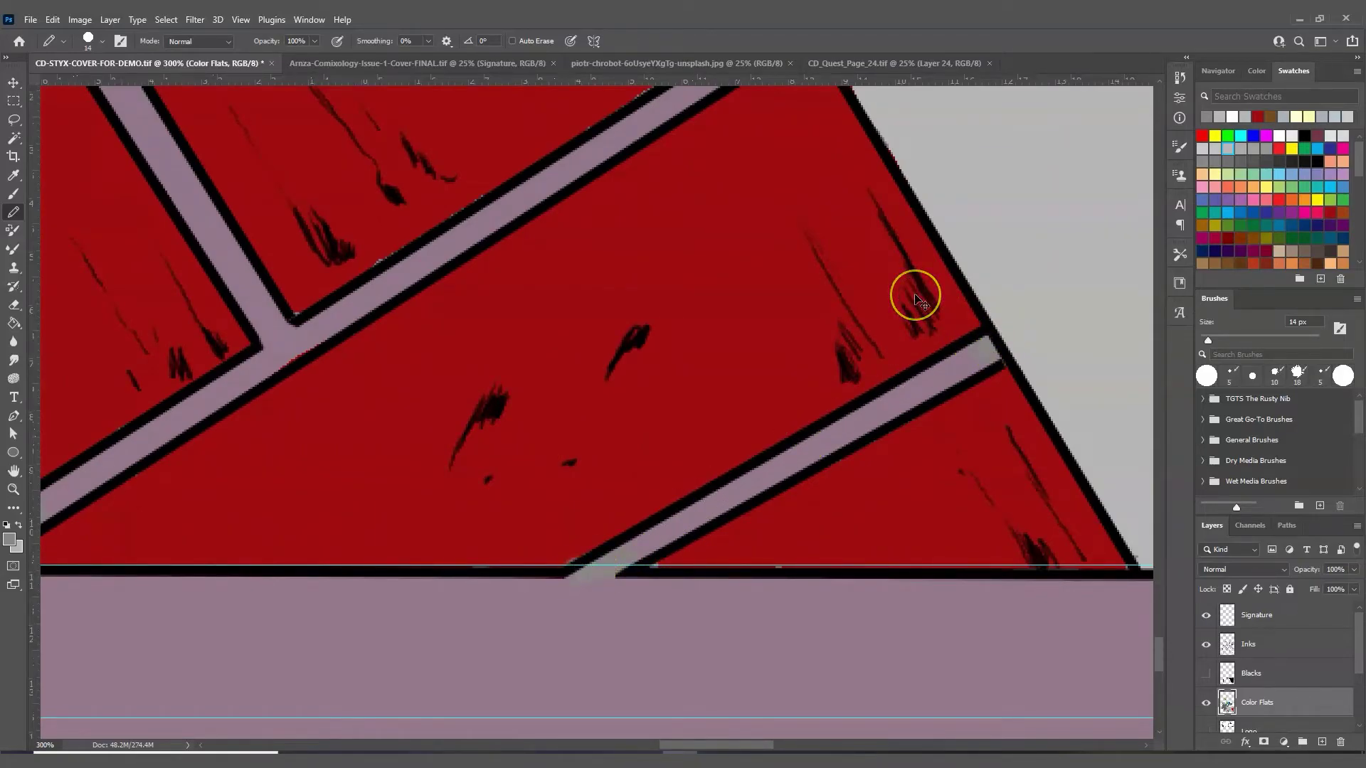
# - Paint the joint between the lower capstones and the mortar around the lower red bricks darker grey with the Pencil tool
pyautogui.hotkey('ctrl', '-')
pyautogui.hotkey('ctrl', '-')
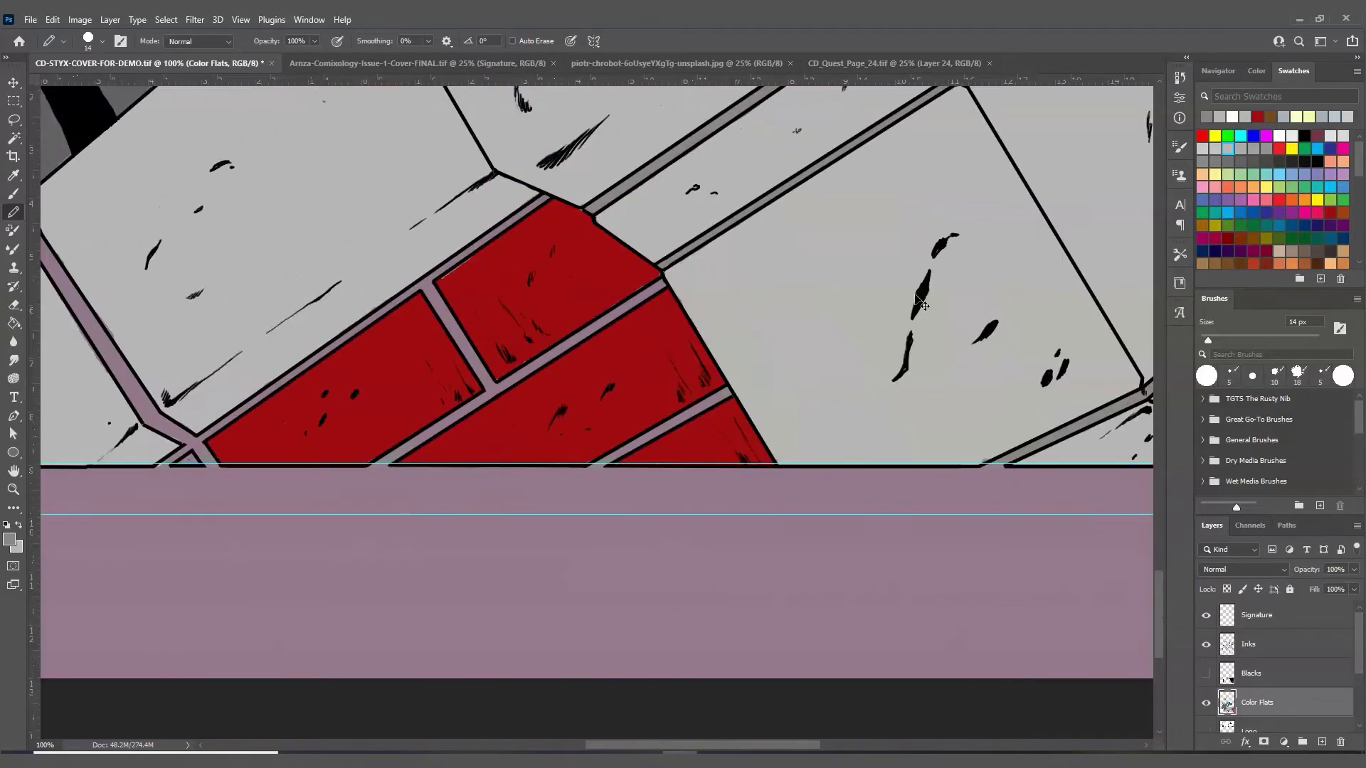
pyautogui.hotkey('ctrl', '-')
pyautogui.click(584, 279)
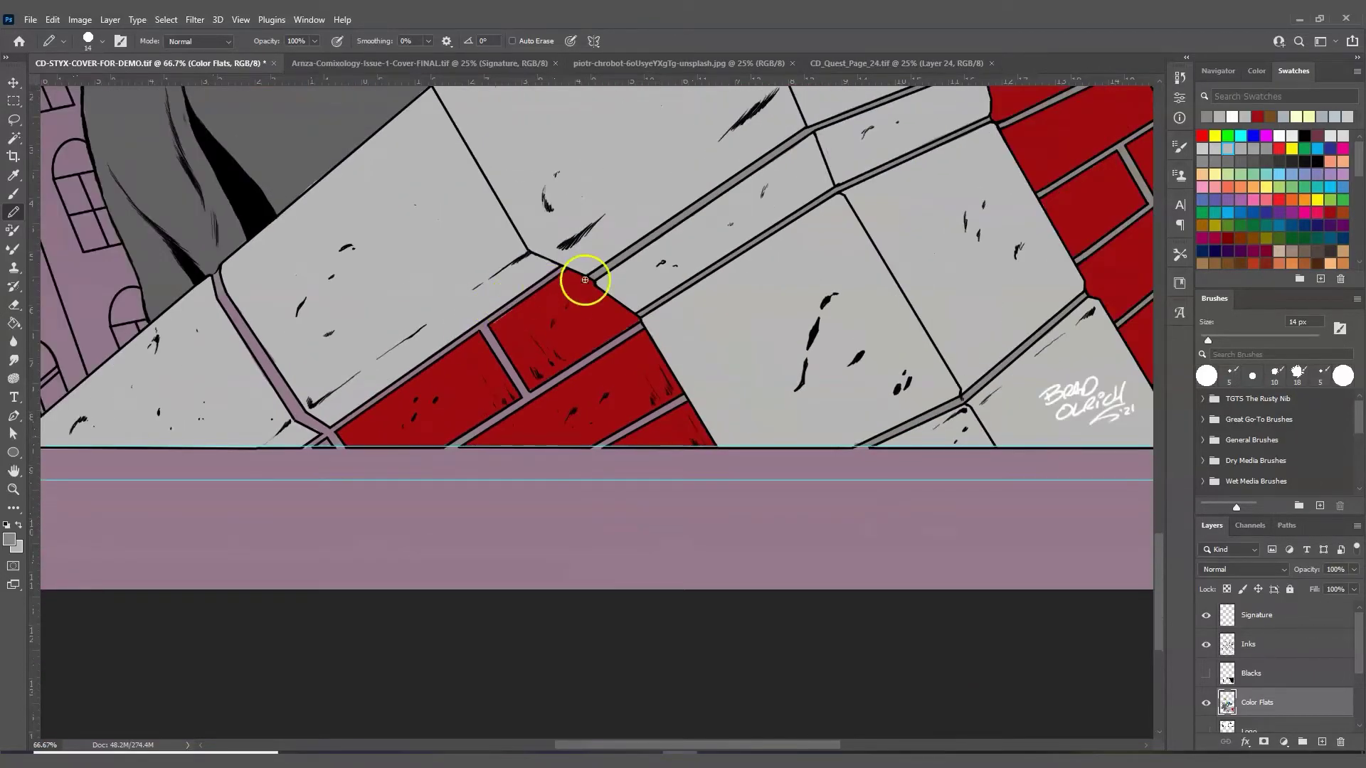
pyautogui.moveTo(222, 298); pyautogui.dragTo(273, 372)
pyautogui.moveTo(234, 322)
pyautogui.mouseDown()
pyautogui.moveTo(311, 388)
pyautogui.moveTo(278, 377)
pyautogui.moveTo(293, 405)
pyautogui.moveTo(271, 377)
pyautogui.moveTo(339, 445)
pyautogui.moveTo(311, 446)
pyautogui.moveTo(395, 386)
pyautogui.mouseUp()
pyautogui.moveTo(451, 345); pyautogui.dragTo(510, 307)
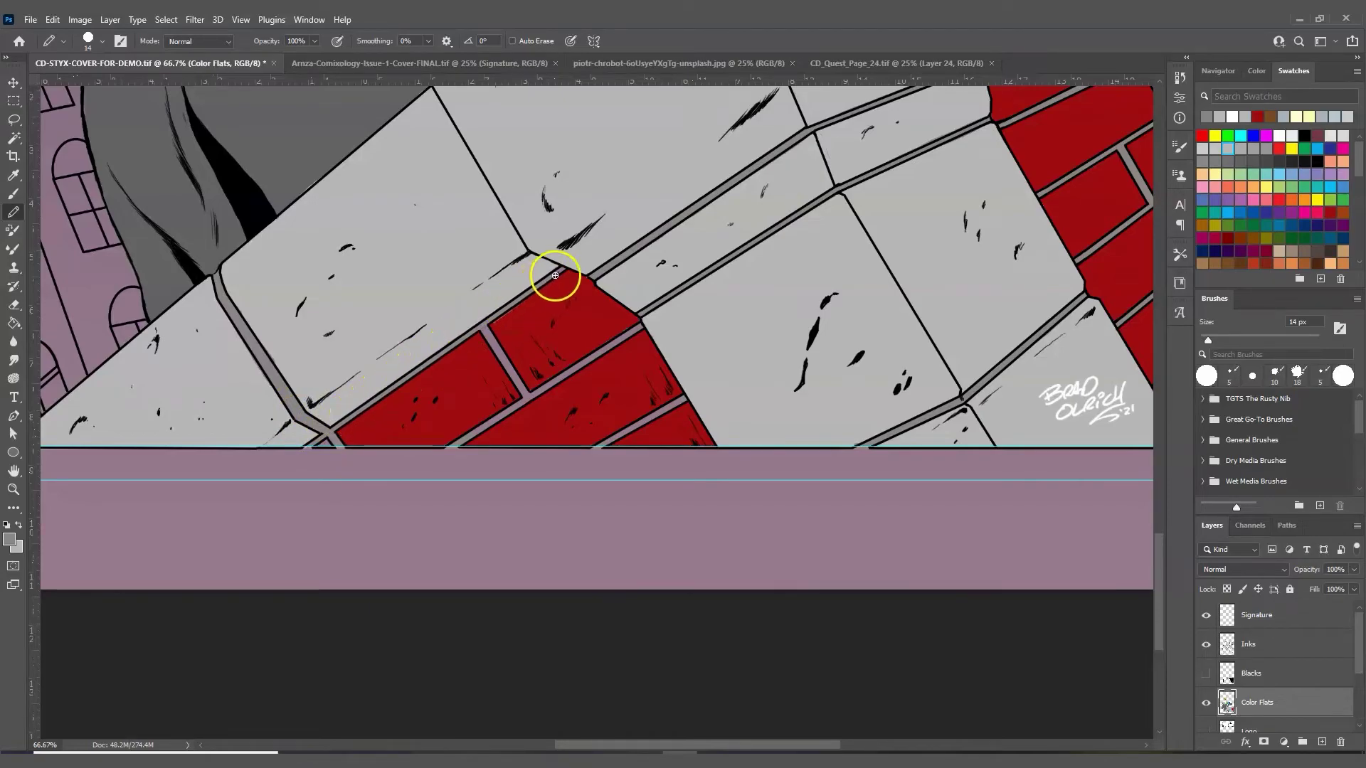
pyautogui.moveTo(565, 253)
pyautogui.mouseDown()
pyautogui.moveTo(515, 358)
pyautogui.moveTo(484, 329)
pyautogui.moveTo(525, 396)
pyautogui.moveTo(518, 420)
pyautogui.moveTo(453, 446)
pyautogui.moveTo(597, 352)
pyautogui.mouseUp()
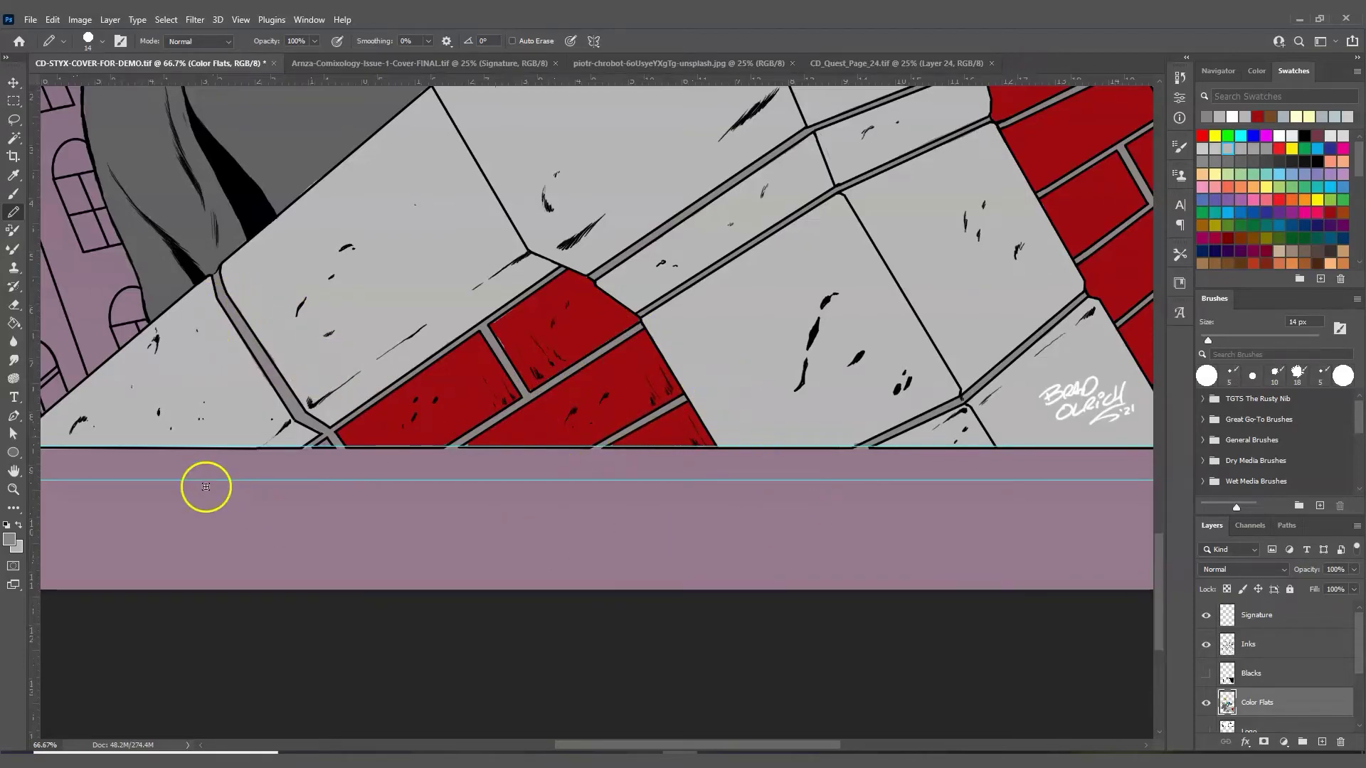
# - Color the small triangular brick at the wall's lower edge with the brick red swatch and the Pencil tool
pyautogui.click(1259, 115)
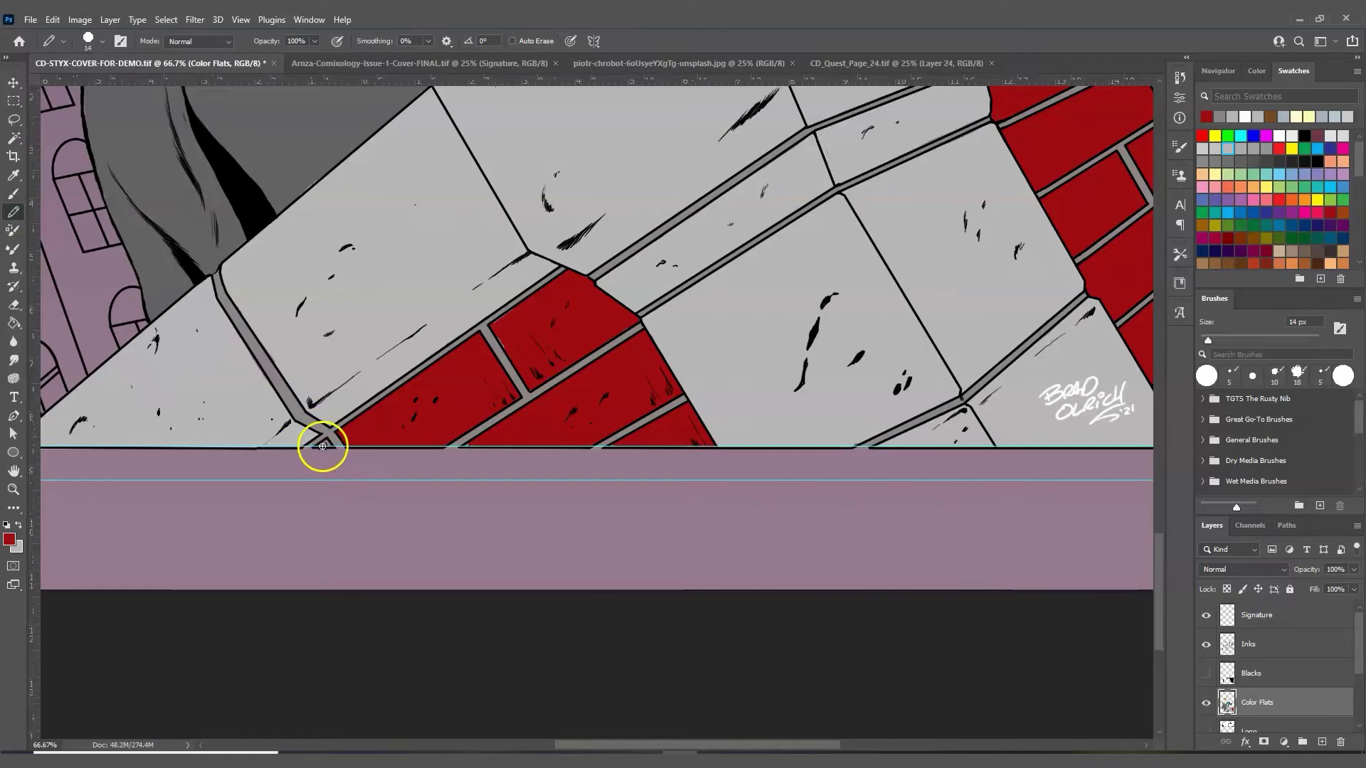
pyautogui.moveTo(326, 441); pyautogui.dragTo(329, 442)
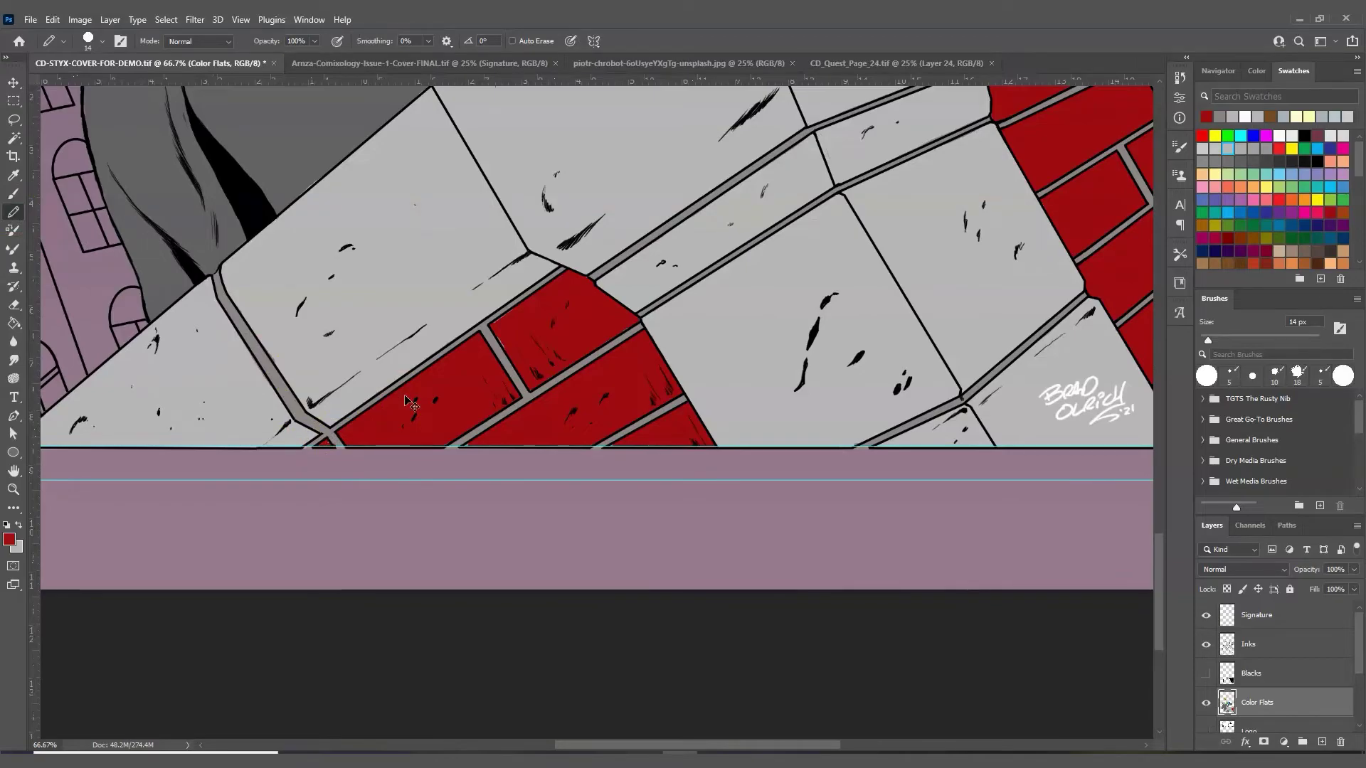
# - Review the flat colors across the whole cover, examining the biplane, the rope ladder, both characters and the wall up close
pyautogui.hotkey('ctrl', '0')
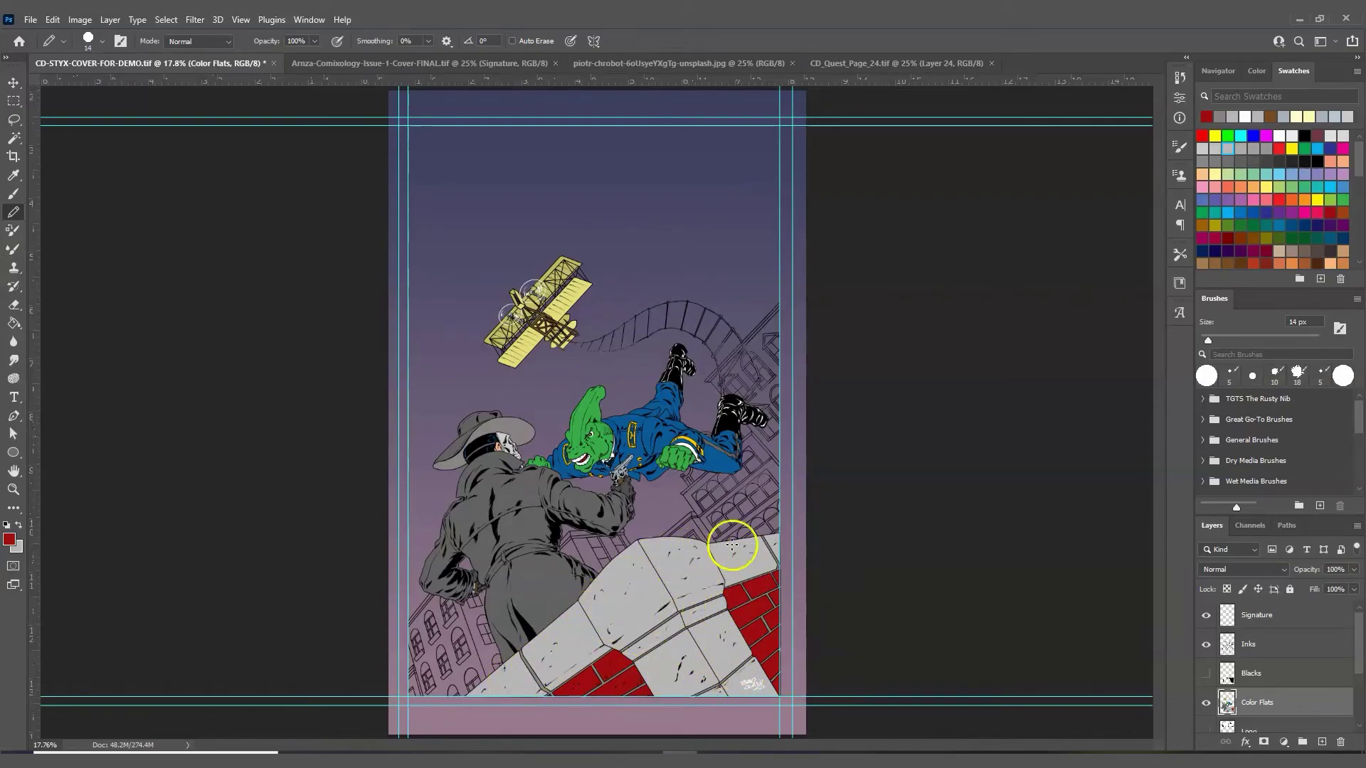
pyautogui.click(13, 490)
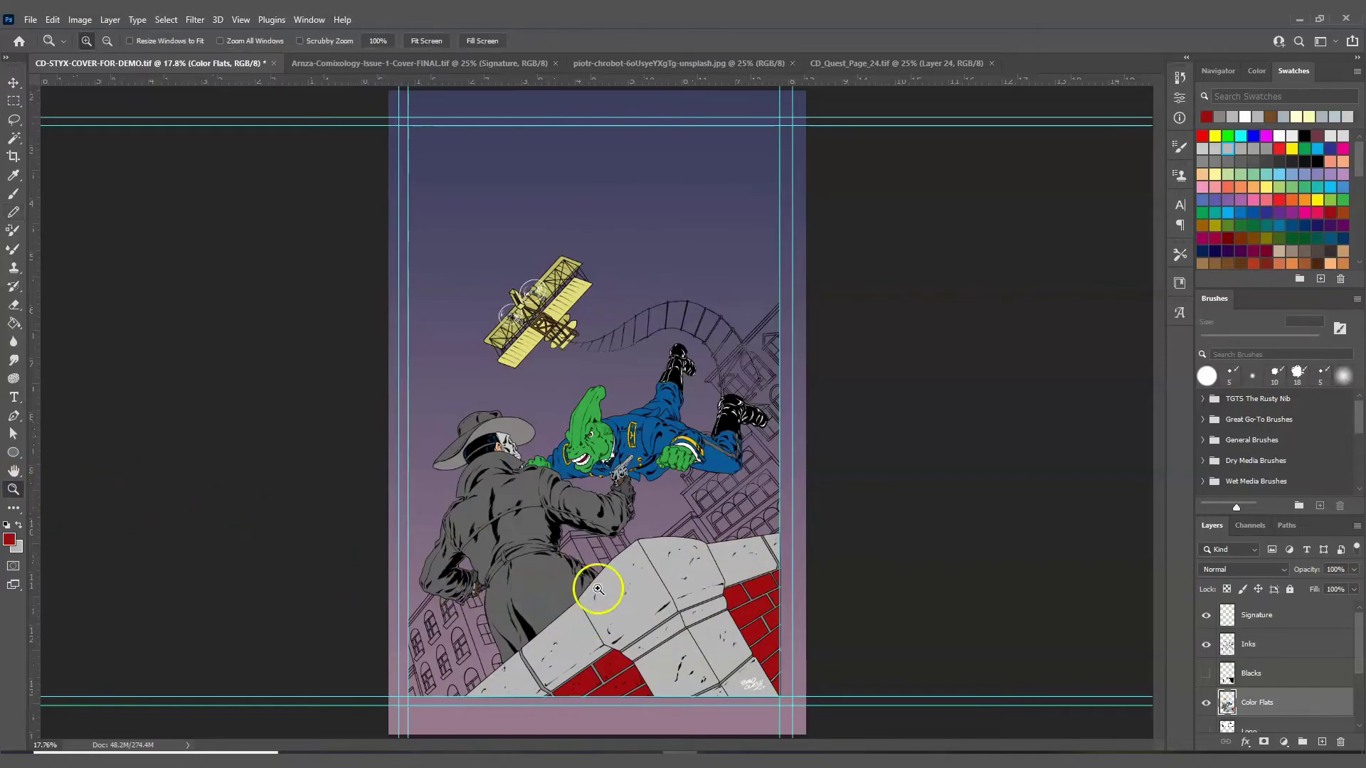
pyautogui.click(657, 610)
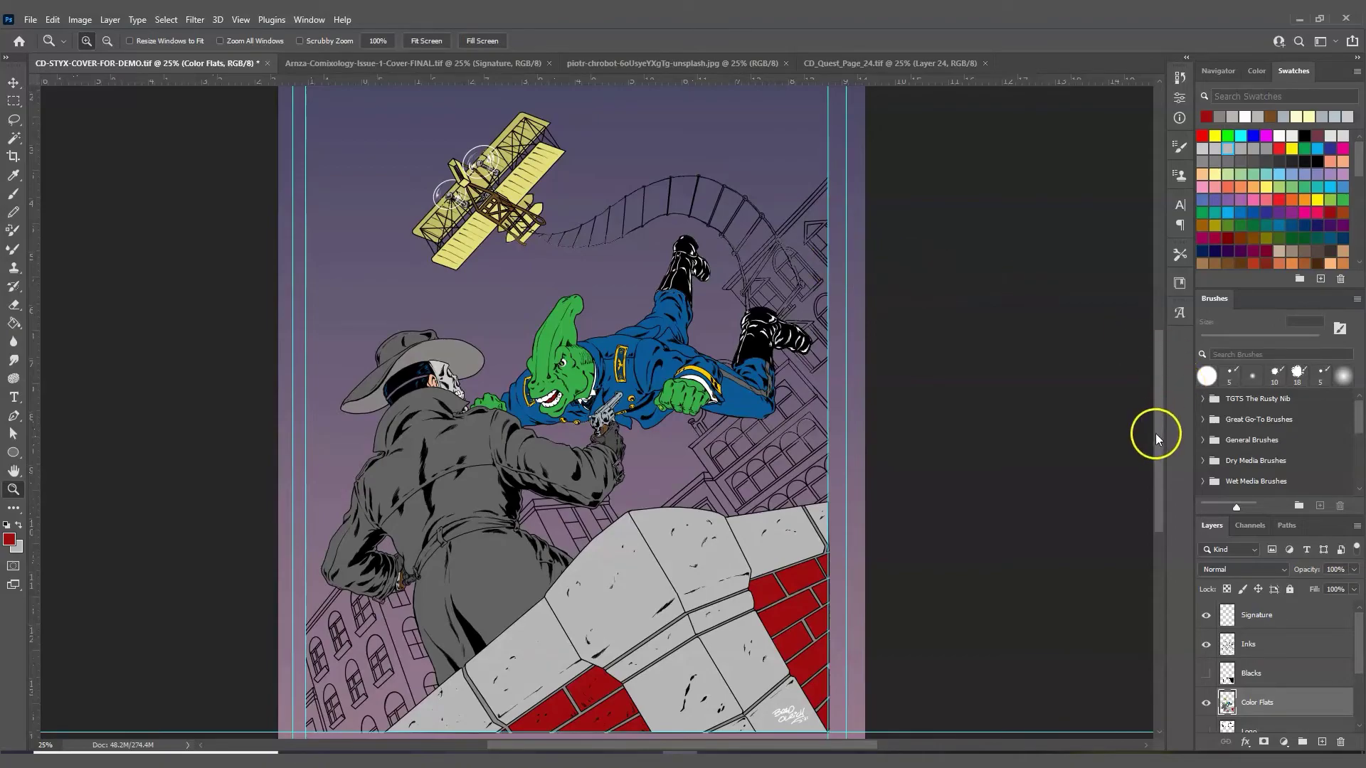
pyautogui.moveTo(1159, 433)
pyautogui.mouseDown()
pyautogui.moveTo(1162, 457)
pyautogui.moveTo(1174, 443)
pyautogui.mouseUp()
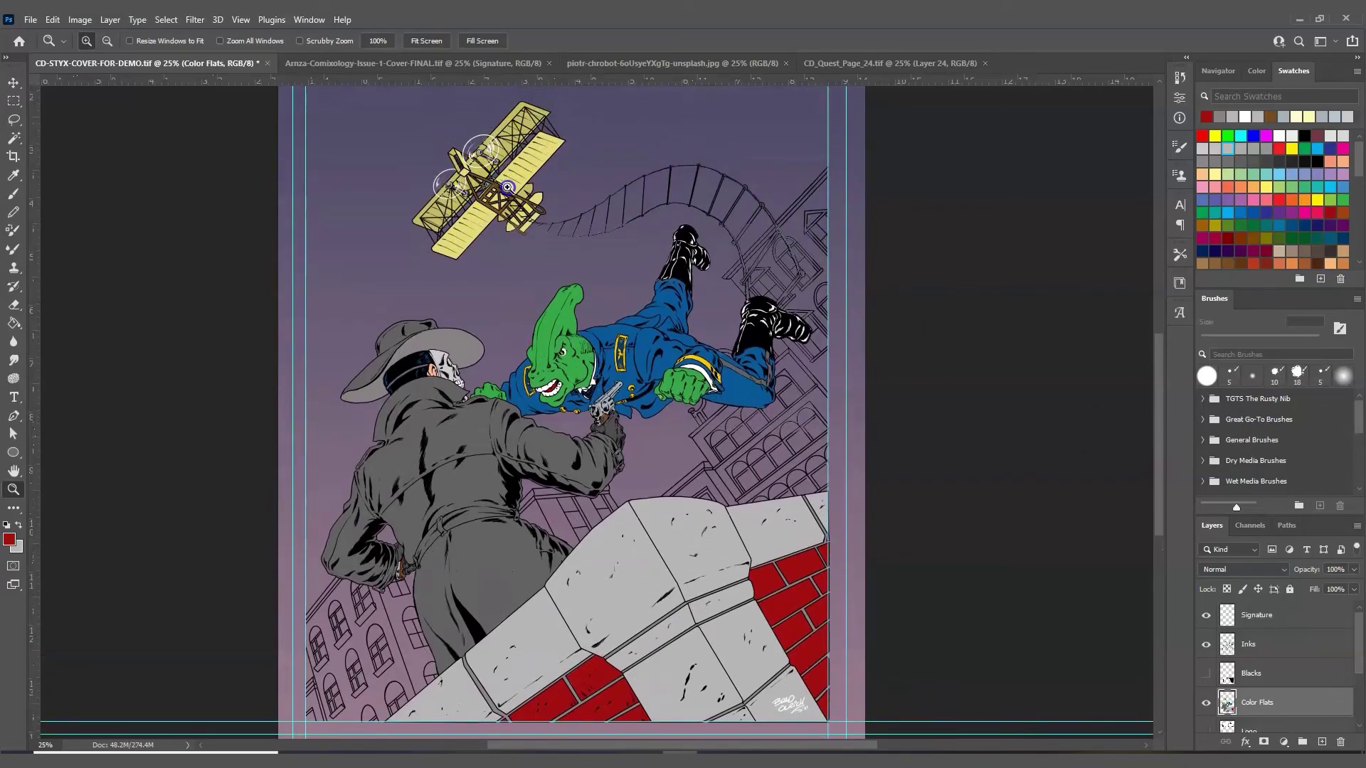
pyautogui.click(498, 185)
pyautogui.moveTo(1161, 426); pyautogui.dragTo(1167, 412)
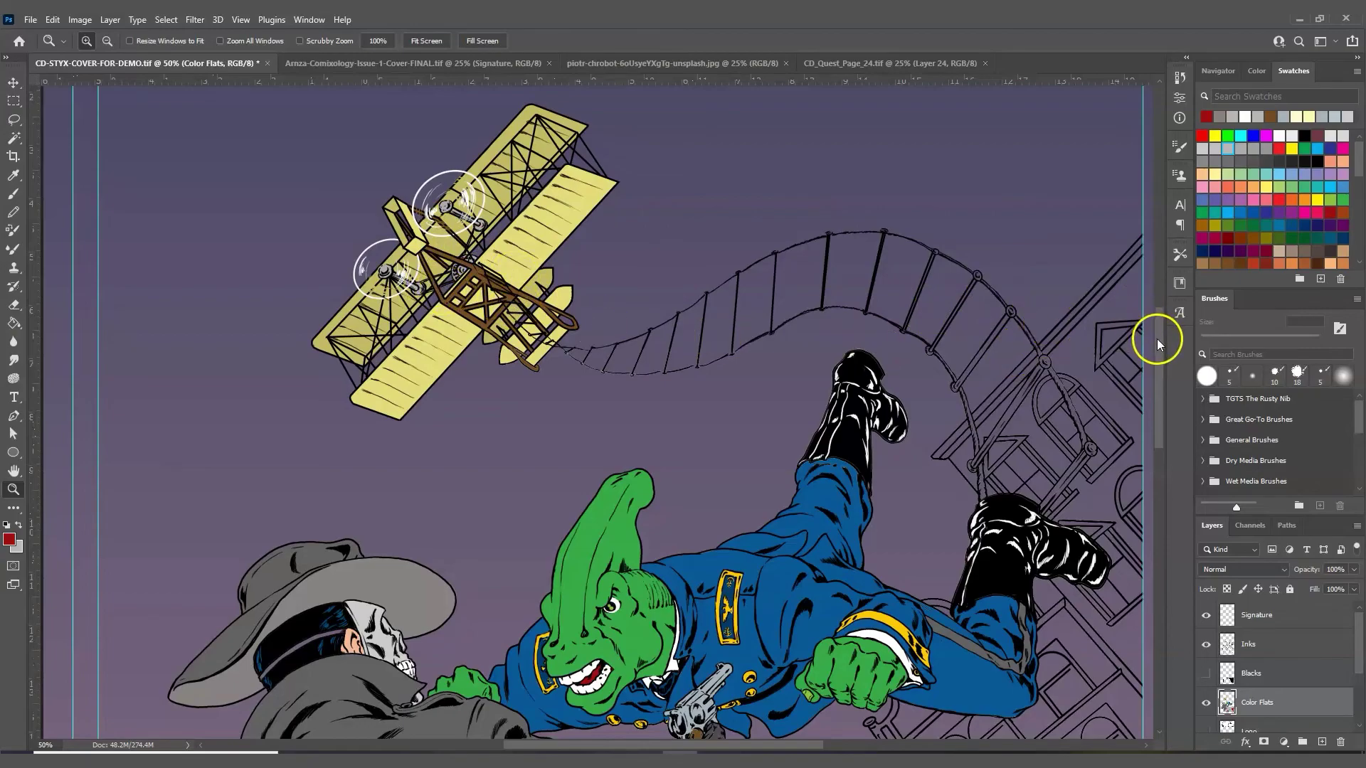
pyautogui.moveTo(1157, 339); pyautogui.dragTo(1165, 413)
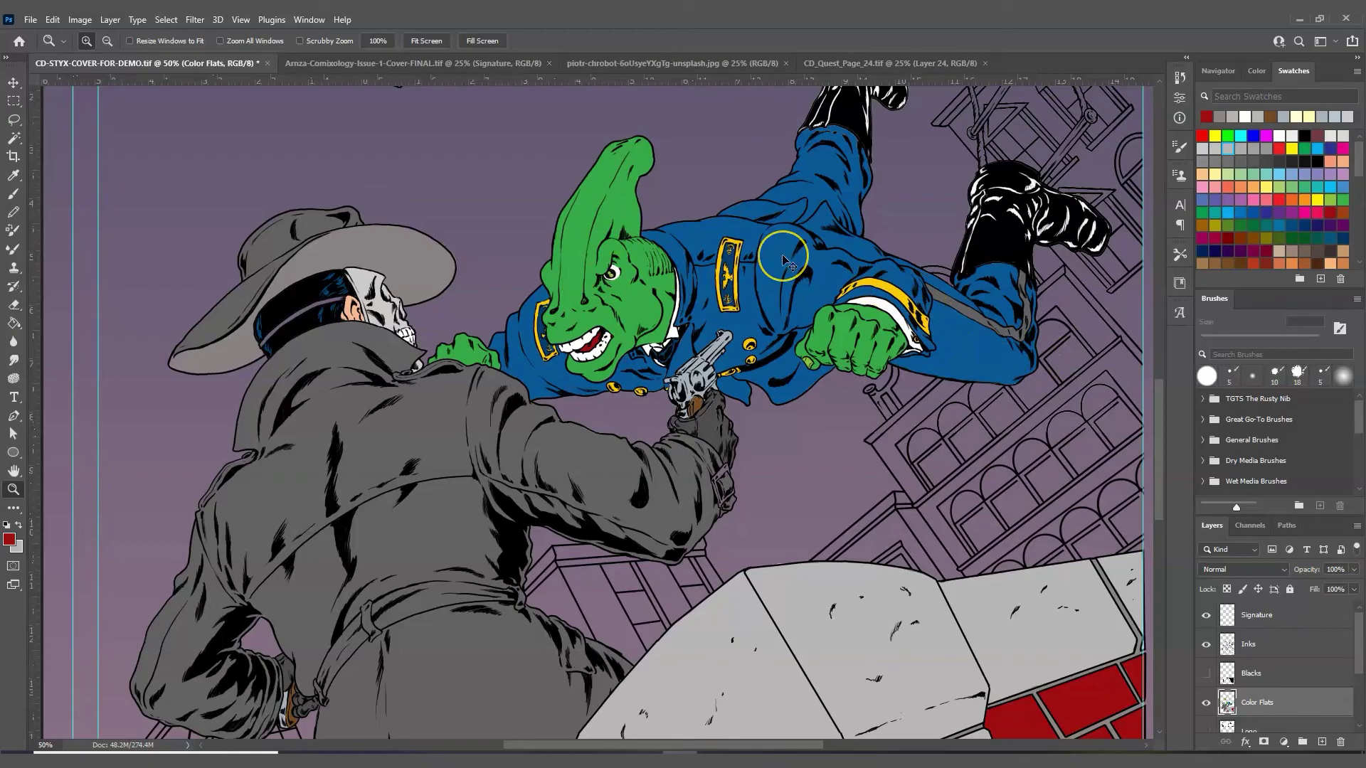
pyautogui.hotkey('ctrl', '-')
pyautogui.hotkey('ctrl', '-')
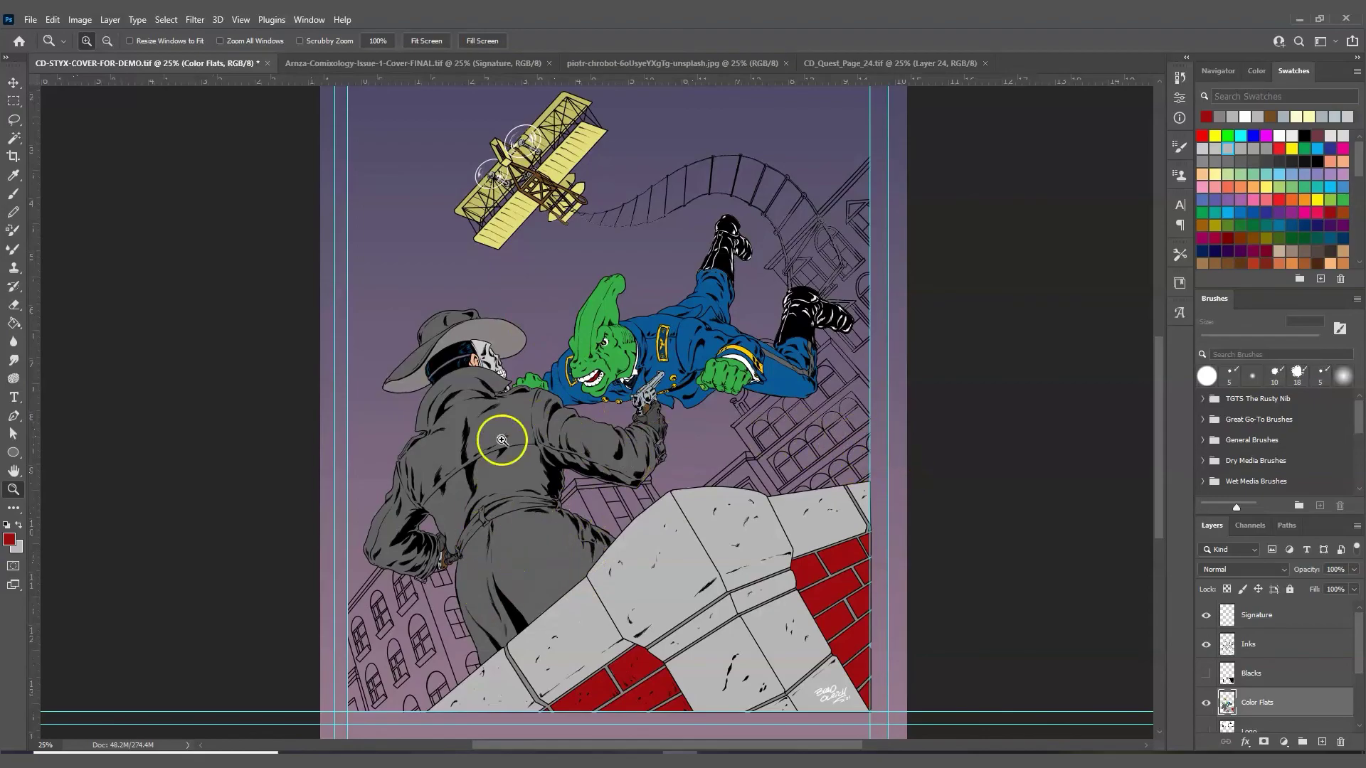
pyautogui.moveTo(1161, 425)
pyautogui.mouseDown()
pyautogui.moveTo(1177, 372)
pyautogui.moveTo(1185, 425)
pyautogui.mouseUp()
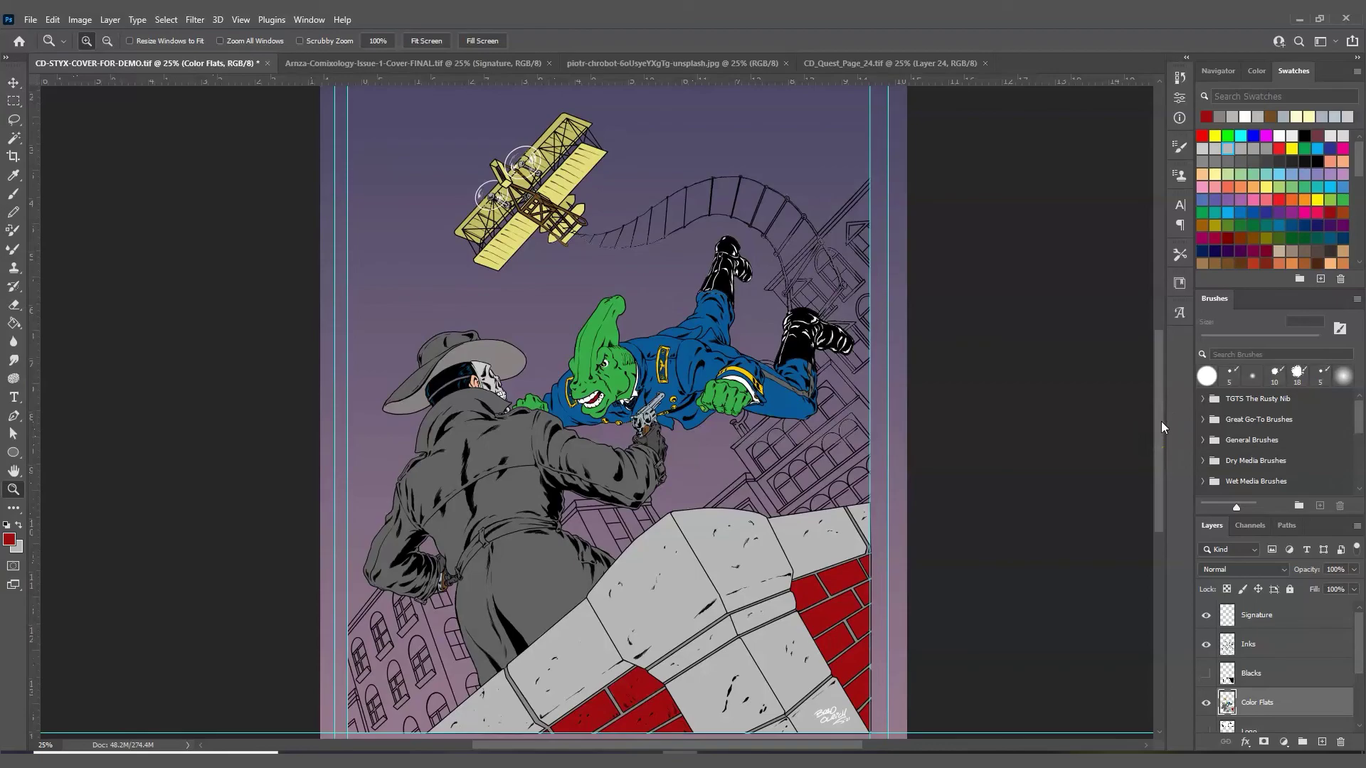
pyautogui.moveTo(1161, 424)
pyautogui.mouseDown()
pyautogui.moveTo(1164, 451)
pyautogui.moveTo(1175, 425)
pyautogui.mouseUp()
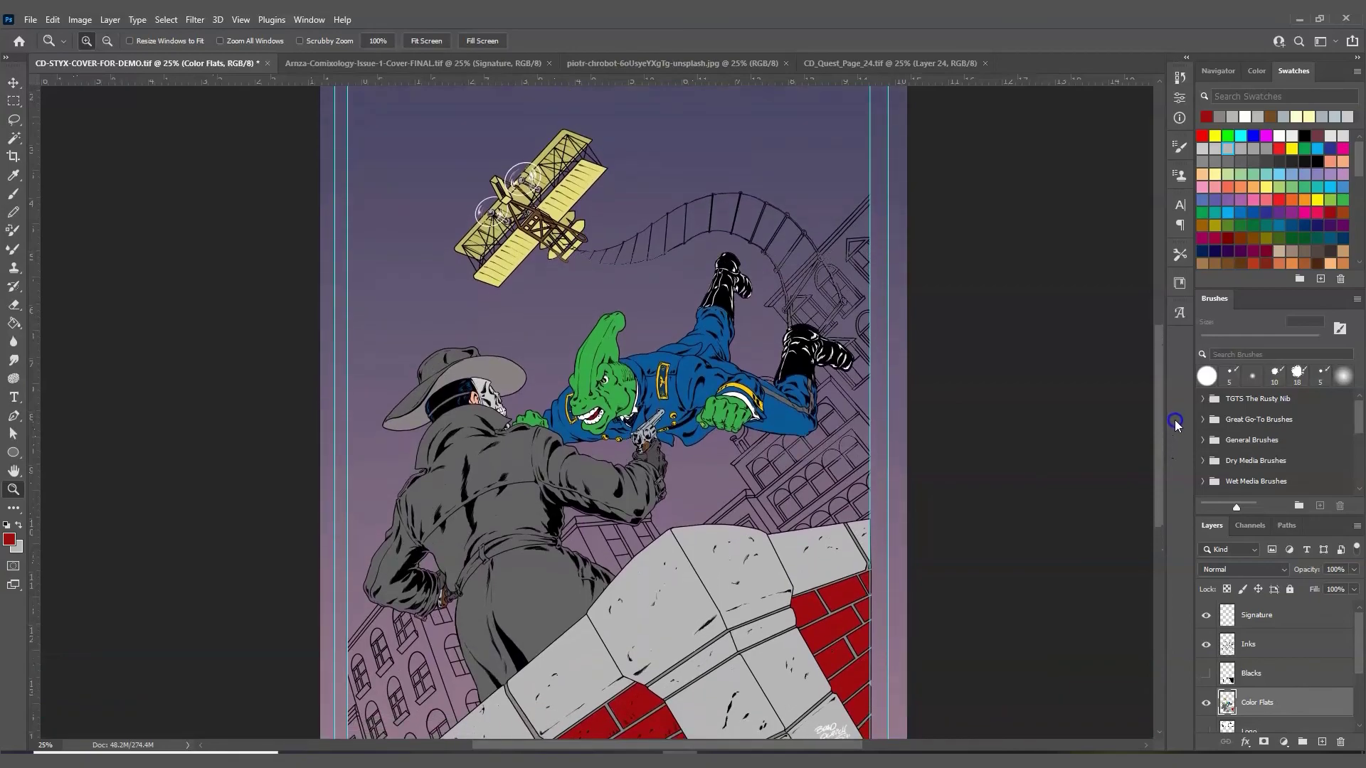